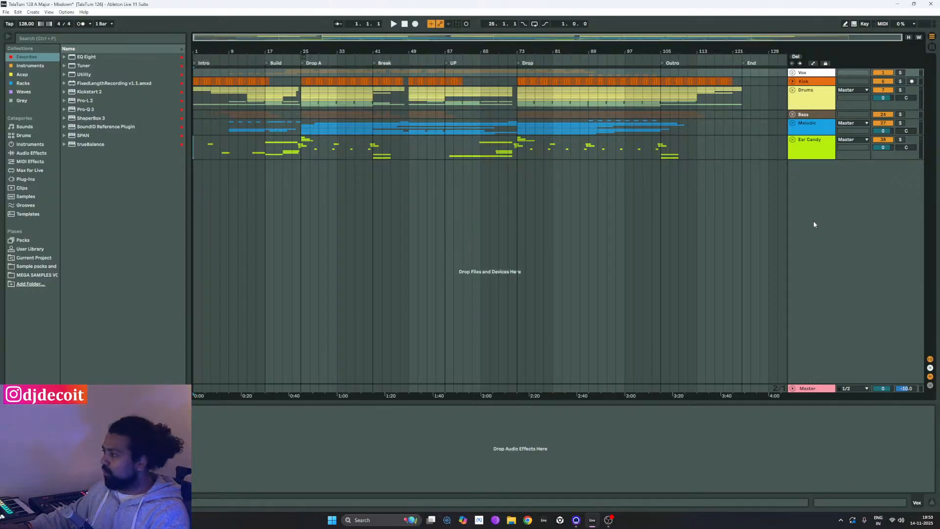
Place the insert marker at the start of Drop A (bar 25) and check the group channels in the Session View mixer.
{"action": "left_click", "coordinate": [299, 177]}
{"action": "key", "text": "Tab"}
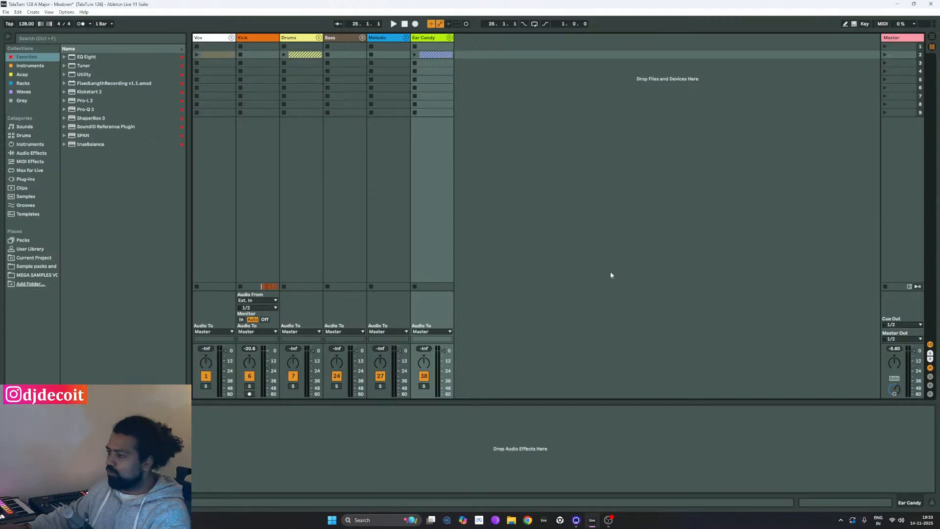
{"action": "key", "text": "Tab"}
{"action": "key", "text": "Tab"}
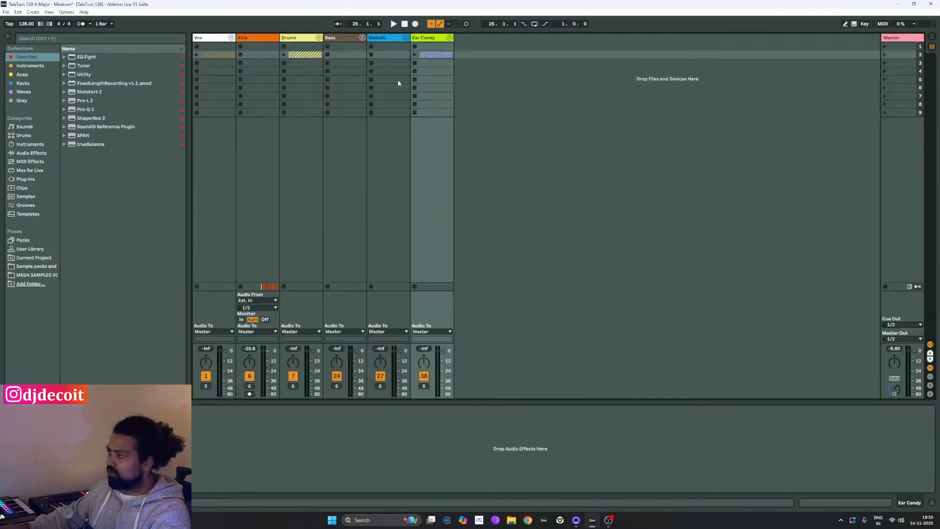
{"action": "key", "text": "Tab"}
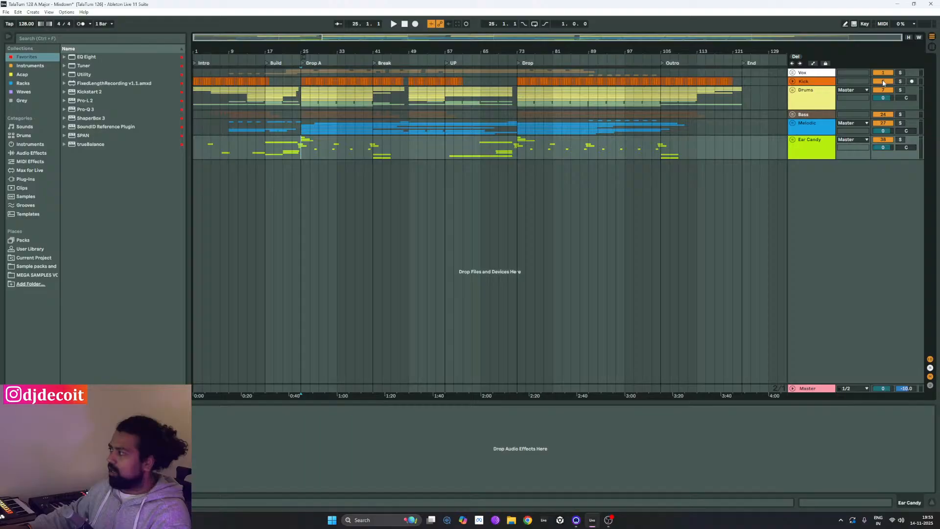
Unfold the Drums group and its Drum Rack subgroup to examine the tracks inside, and fold them back up.
{"action": "left_click", "coordinate": [792, 91]}
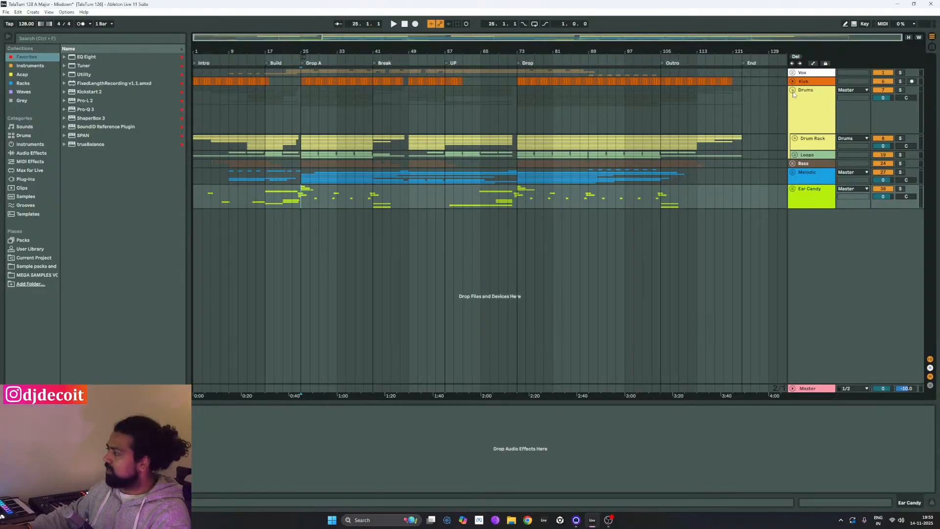
{"action": "left_click", "coordinate": [795, 138]}
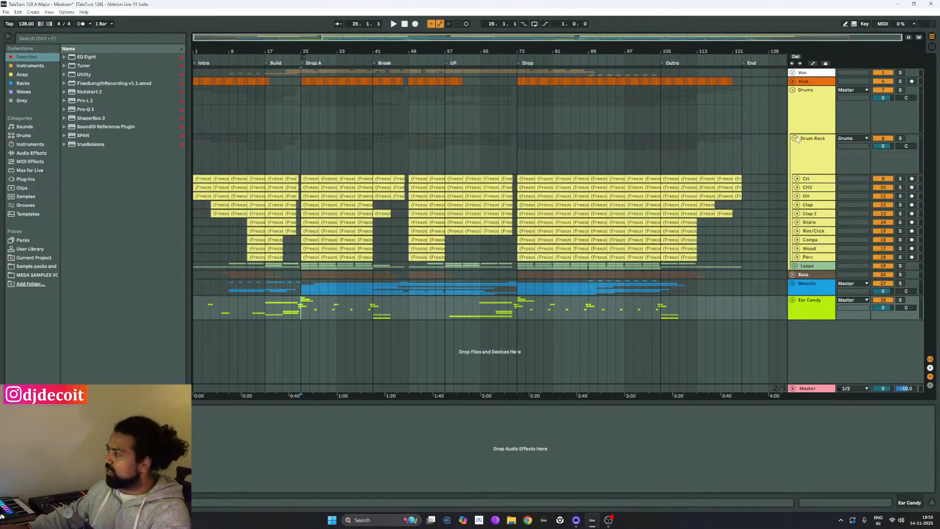
{"action": "left_click", "coordinate": [795, 139]}
{"action": "left_click", "coordinate": [802, 111]}
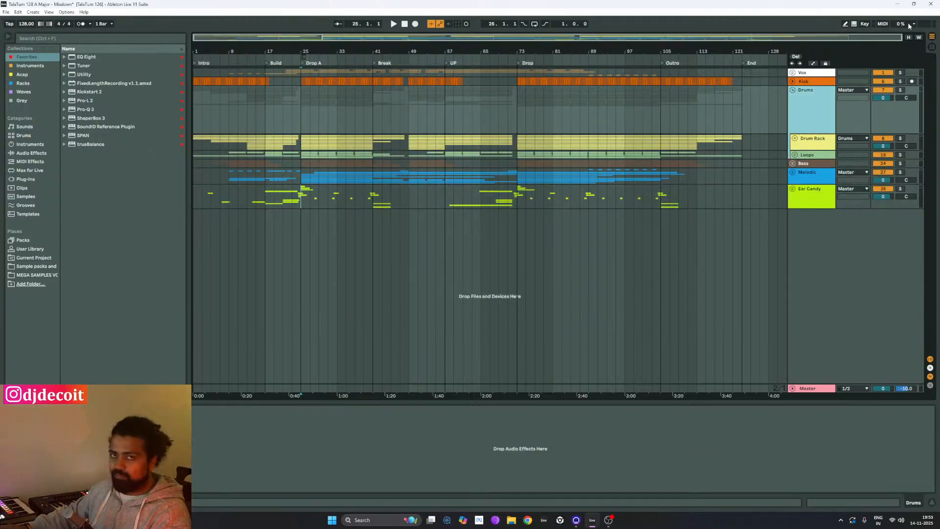
{"action": "left_click", "coordinate": [792, 90]}
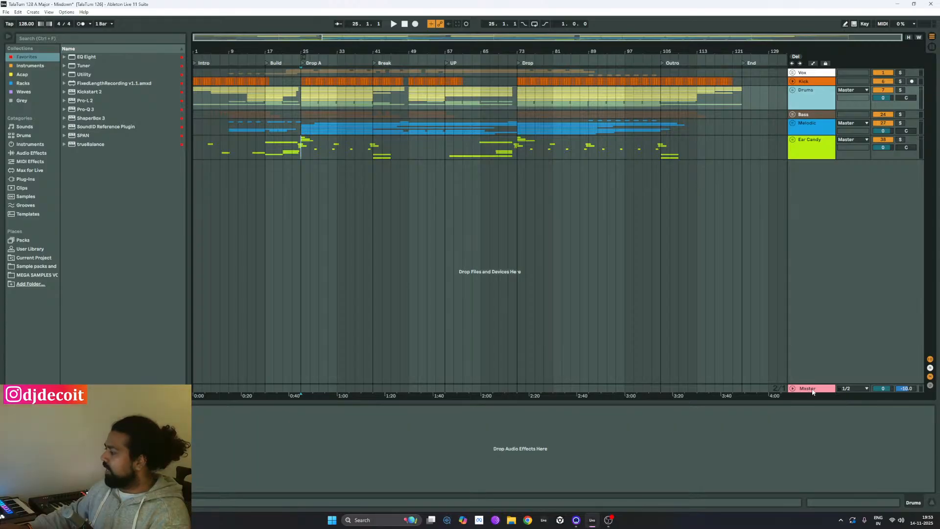
Select the Master track and look over the Session View mixer before returning to the Arrangement View.
{"action": "left_click", "coordinate": [813, 390]}
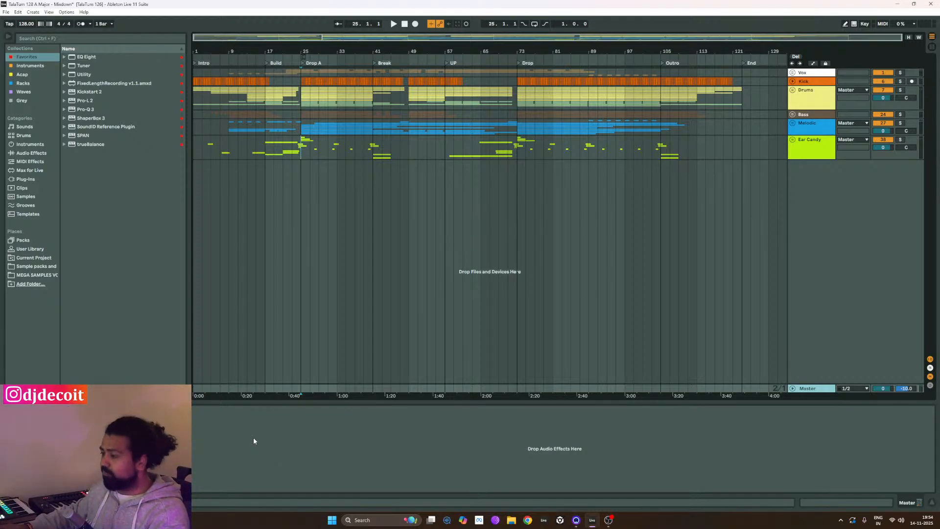
{"action": "key", "text": "Tab"}
{"action": "key", "text": "Tab"}
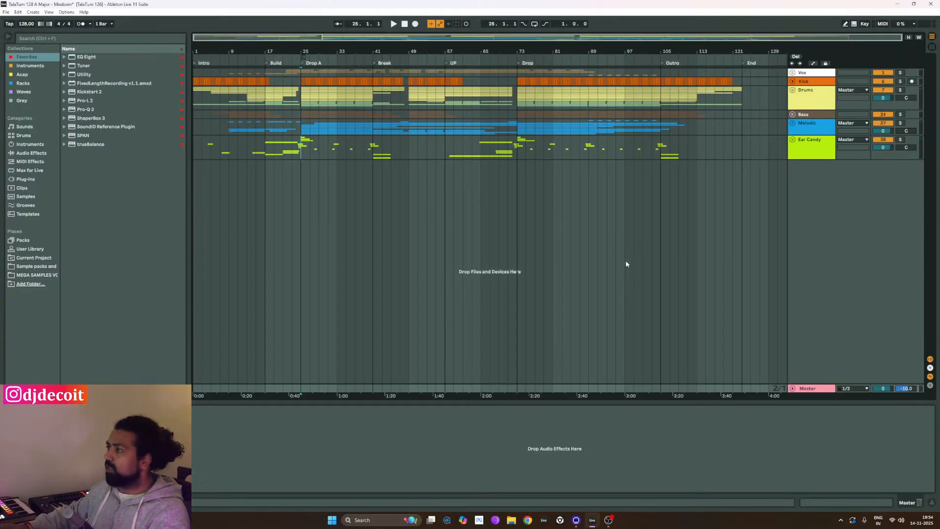
{"action": "key", "text": "Tab"}
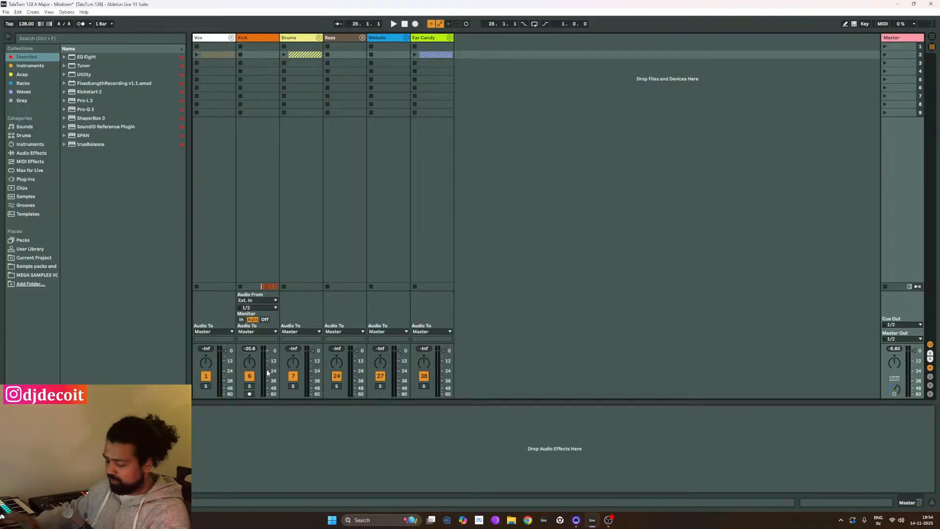
{"action": "key", "text": "Tab"}
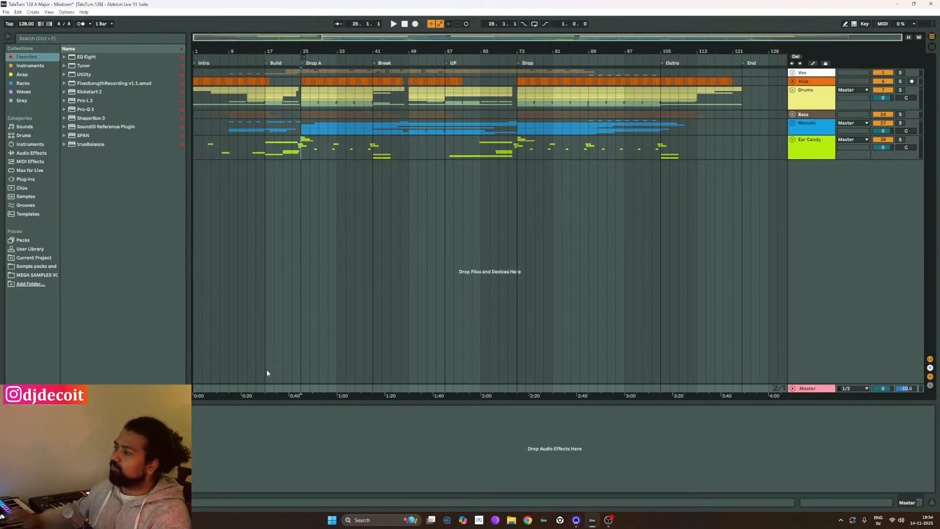
Select the Drop A section from bar 25 to bar 41 and loop it.
{"action": "left_click", "coordinate": [299, 209]}
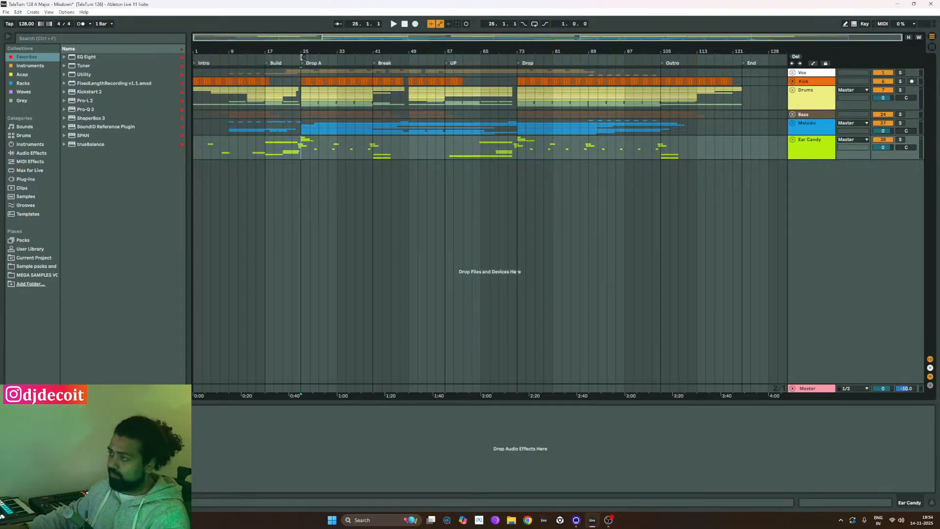
{"action": "scroll", "coordinate": [302, 59], "scroll_direction": "up", "scroll_amount": 2}
{"action": "scroll", "coordinate": [323, 57], "scroll_direction": "down", "scroll_amount": 1}
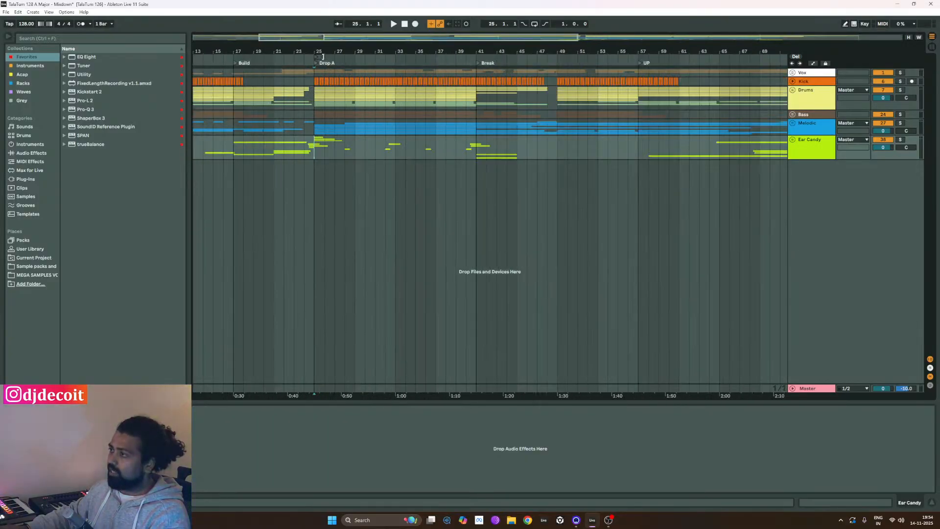
{"action": "left_click_drag", "start_coordinate": [323, 57], "coordinate": [476, 57]}
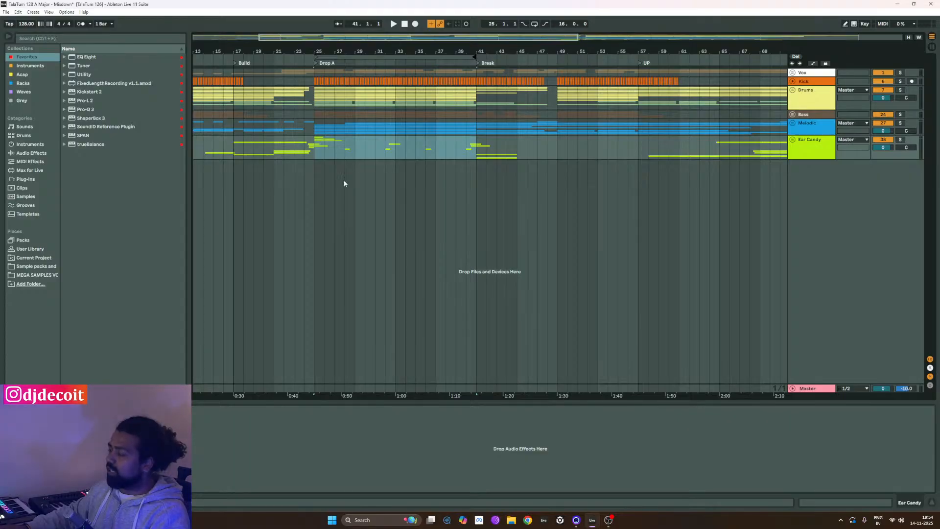
{"action": "key", "text": "ctrl+l"}
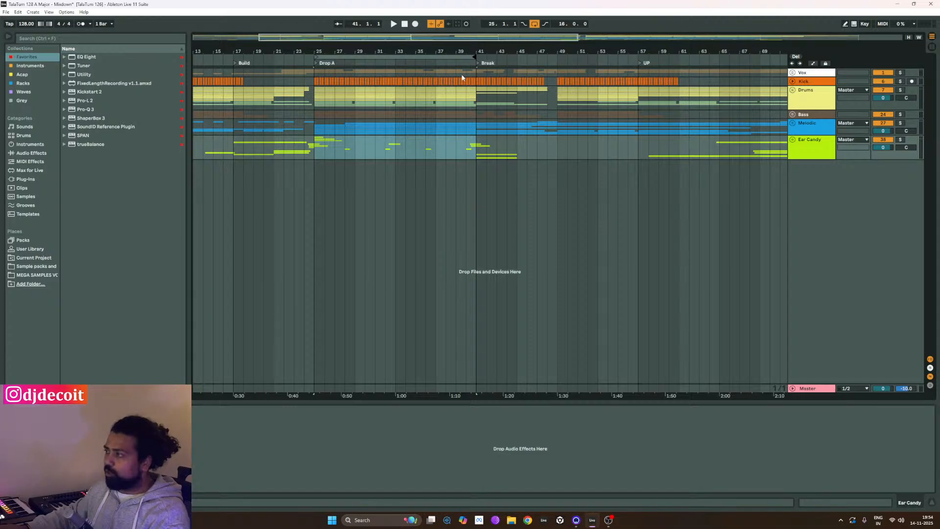
Play the looped Drop A section from bar 25 and return the insert marker to its start.
{"action": "left_click", "coordinate": [315, 188]}
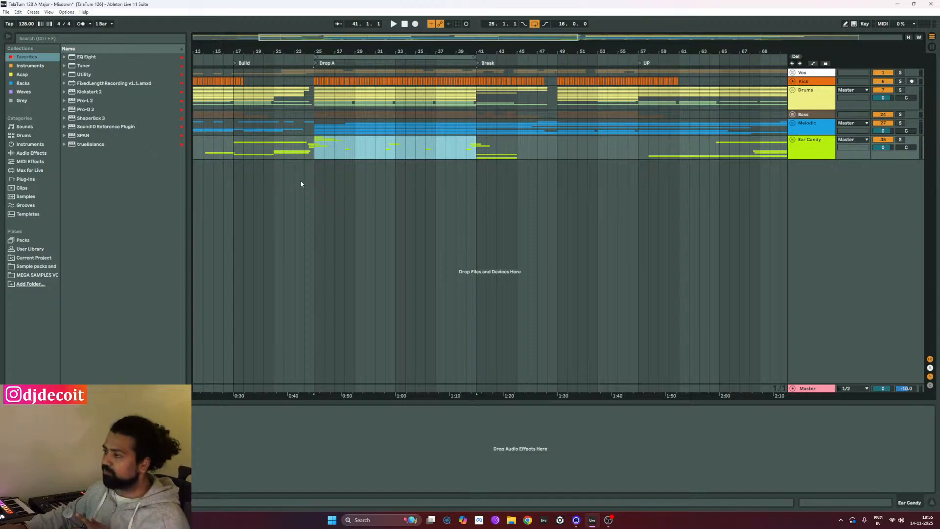
{"action": "left_click", "coordinate": [313, 182]}
{"action": "key", "text": "space"}
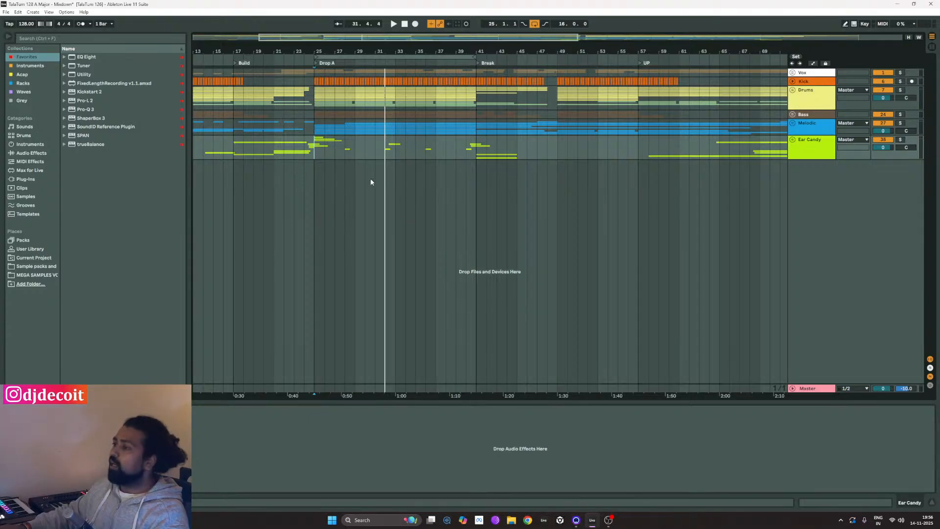
{"action": "key", "text": "Tab"}
{"action": "key", "text": "Tab"}
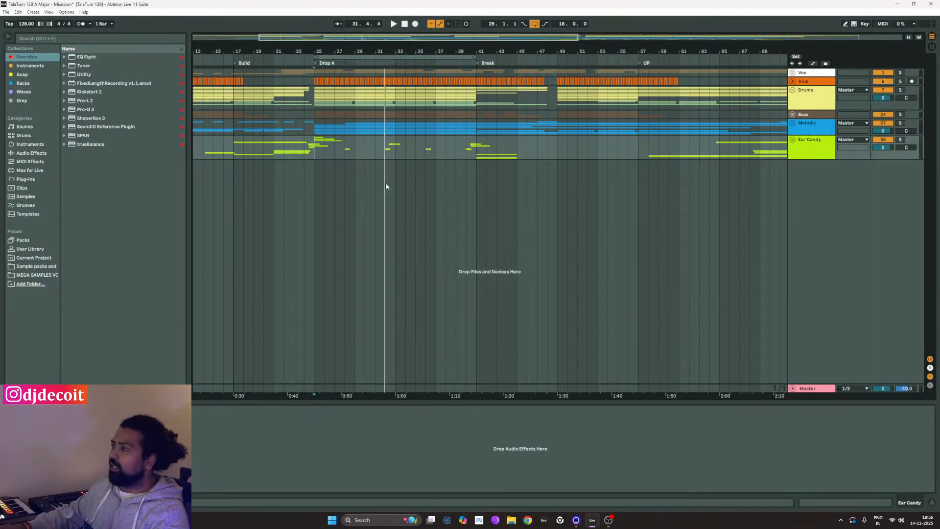
{"action": "left_click", "coordinate": [314, 169]}
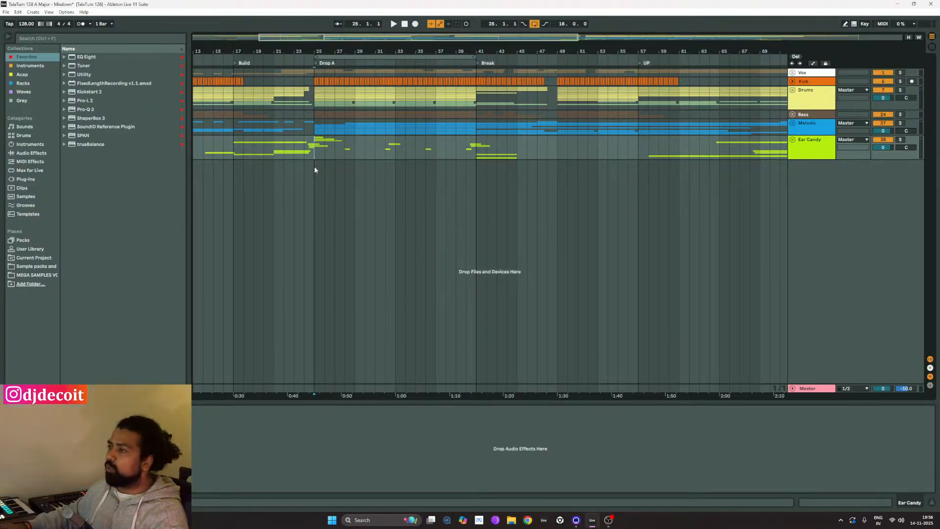
Switch to the Session View and unfold the Drums group and its Drum Rack subgroup.
{"action": "key", "text": "Tab"}
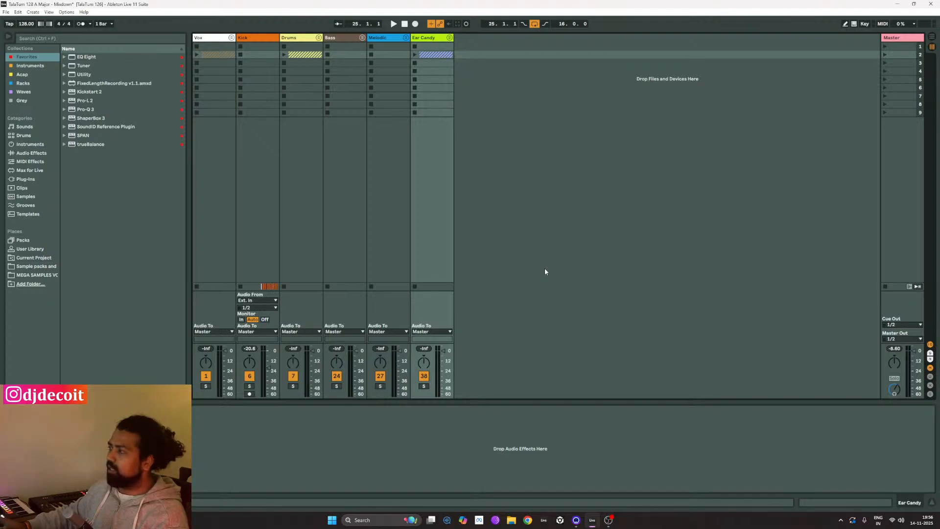
{"action": "key", "text": "Tab"}
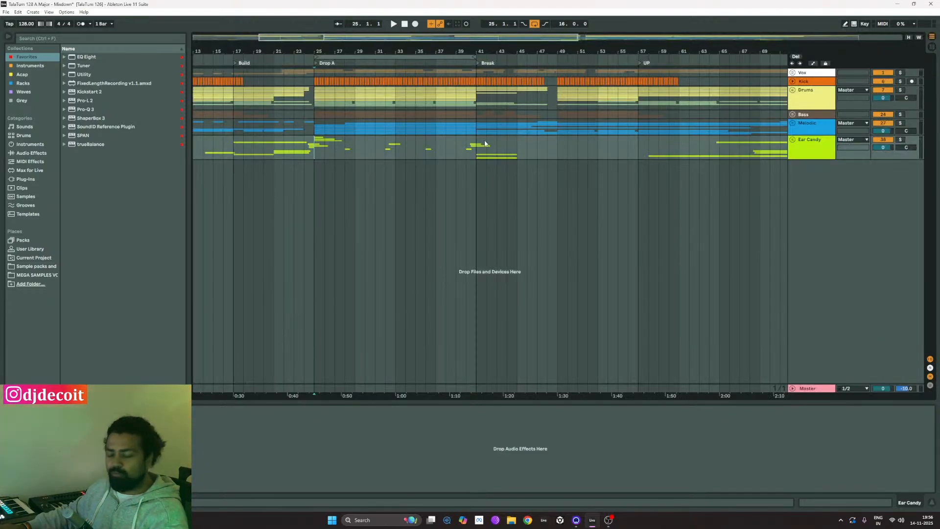
{"action": "key", "text": "Tab"}
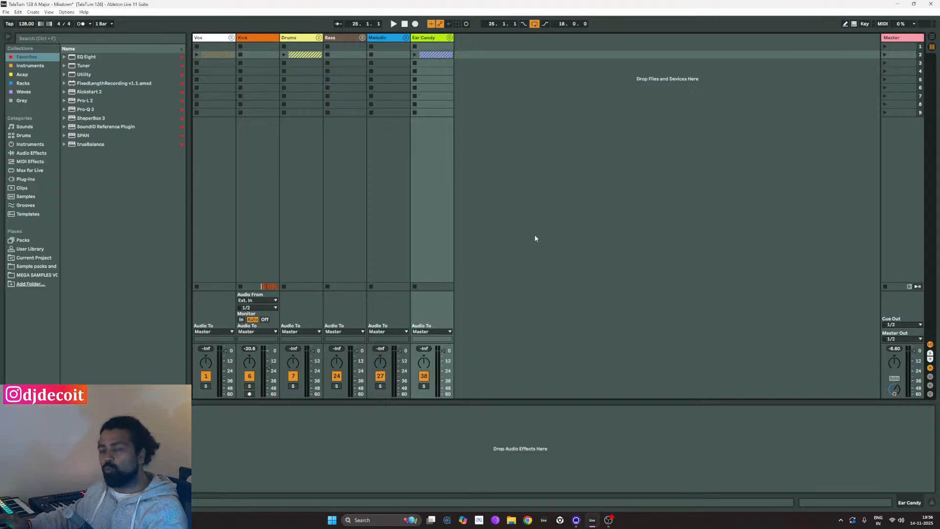
{"action": "left_click", "coordinate": [319, 37]}
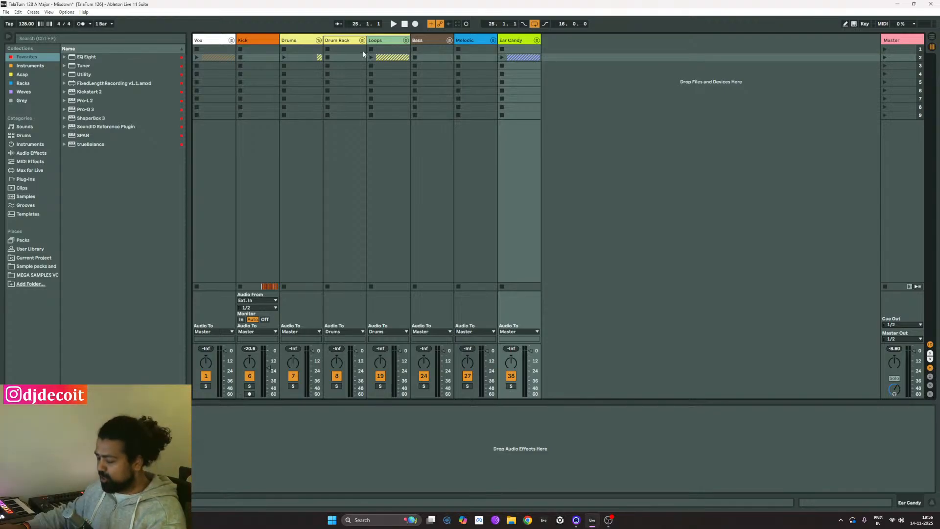
{"action": "left_click", "coordinate": [362, 42]}
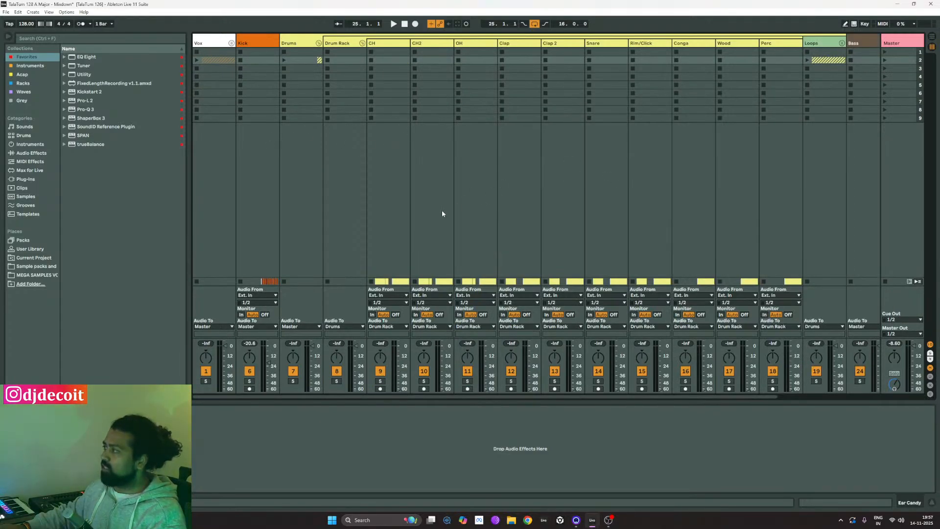
Look across the mixer channels from the individual Drum Rack tracks through to the Loops, Bass, Melodic and Ear Candy groups.
{"action": "scroll", "coordinate": [407, 216], "scroll_direction": "right", "scroll_amount": 3}
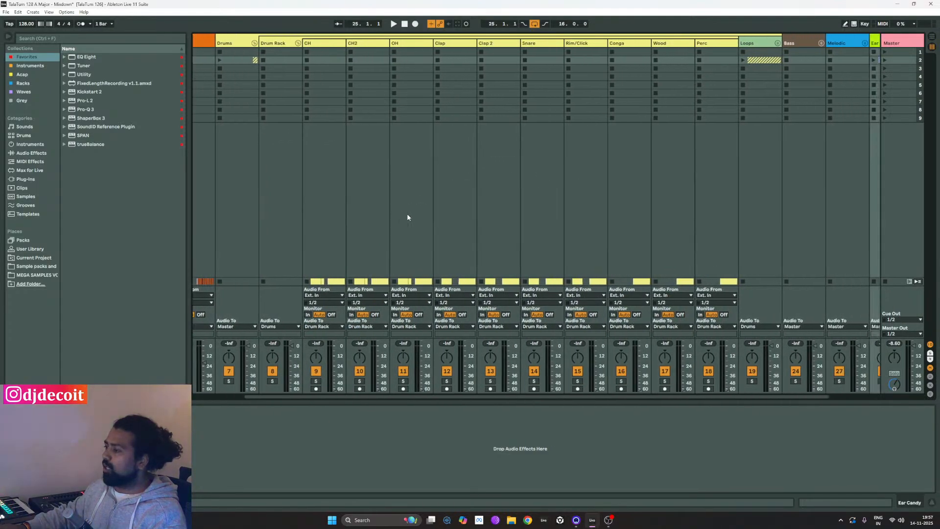
{"action": "scroll", "coordinate": [407, 217], "scroll_direction": "left", "scroll_amount": 3}
{"action": "left_click", "coordinate": [401, 44]}
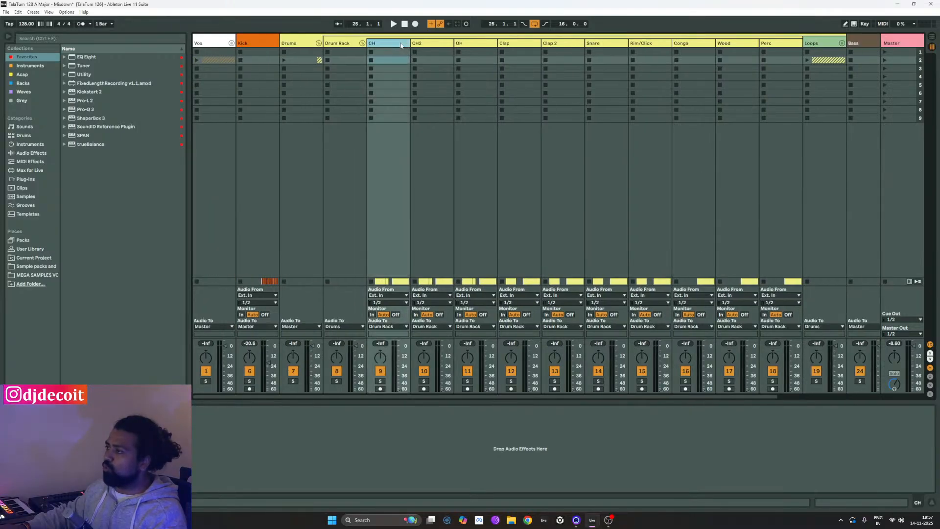
{"action": "scroll", "coordinate": [489, 235], "scroll_direction": "right", "scroll_amount": 3}
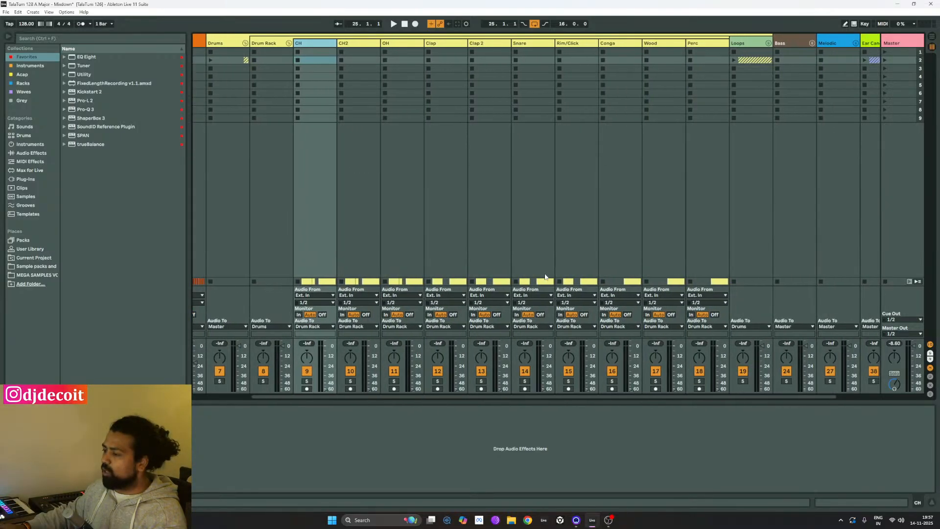
{"action": "scroll", "coordinate": [454, 220], "scroll_direction": "right", "scroll_amount": 2}
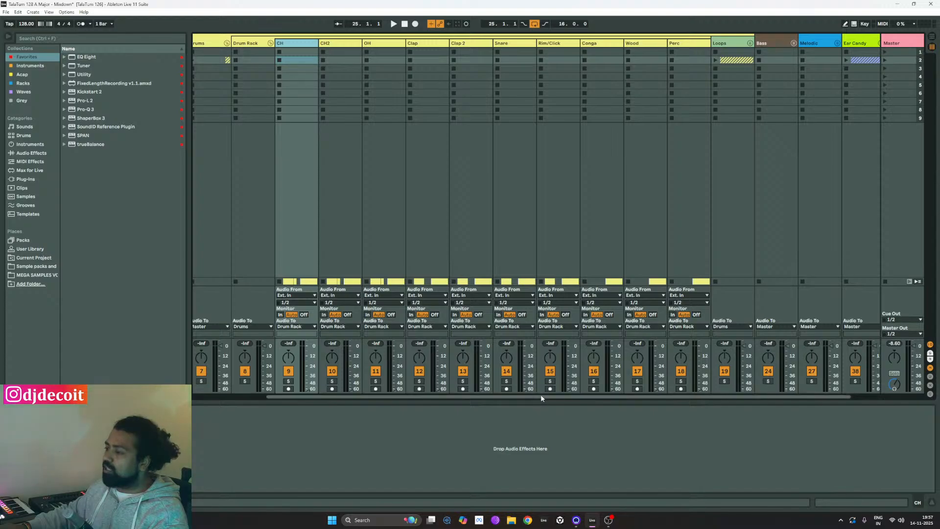
{"action": "left_click_drag", "start_coordinate": [540, 395], "coordinate": [512, 396]}
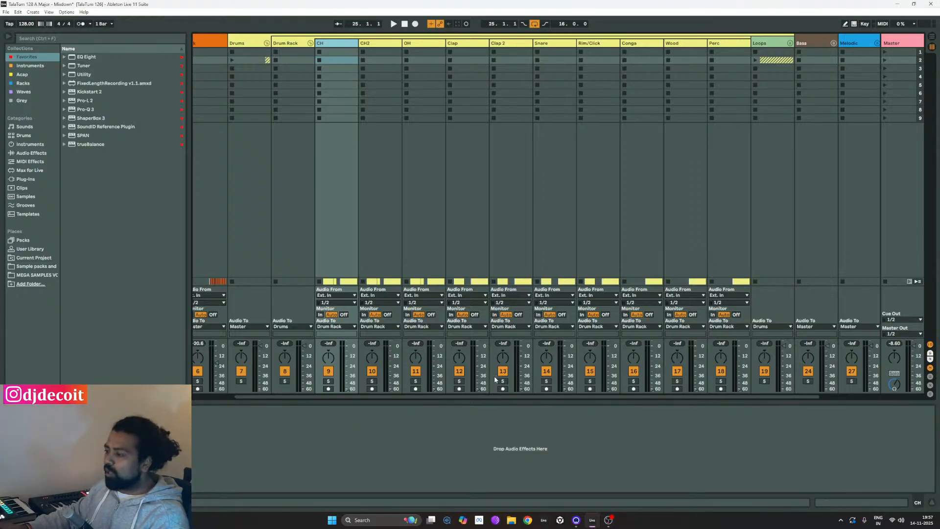
{"action": "left_click_drag", "start_coordinate": [439, 396], "coordinate": [378, 394]}
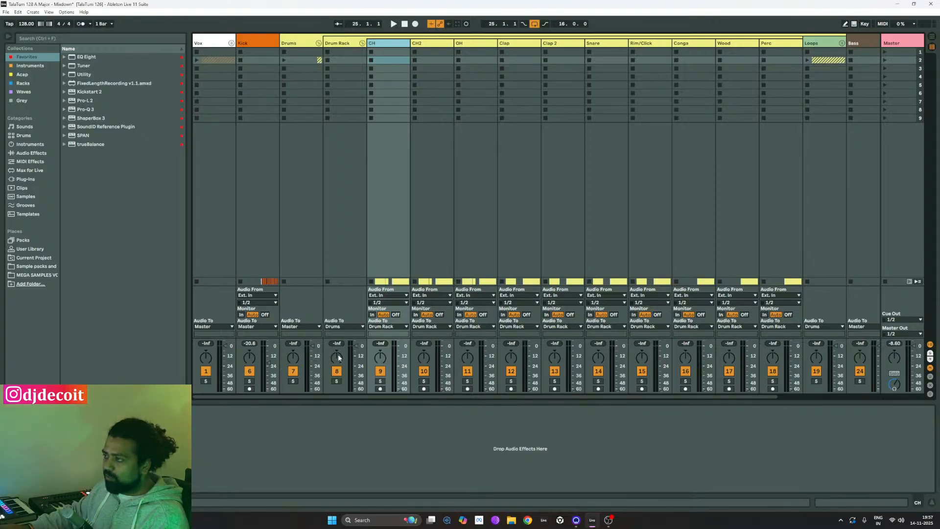
Go through the Vox, Kick, Drums, Drum Rack and CH channels by selecting each one in turn.
{"action": "left_click", "coordinate": [397, 177]}
{"action": "left_click", "coordinate": [352, 161]}
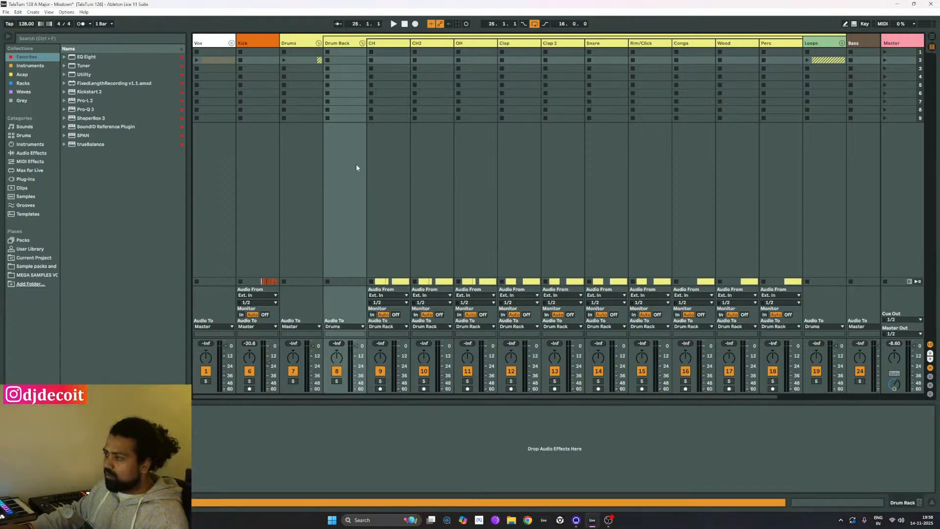
{"action": "left_click", "coordinate": [387, 165]}
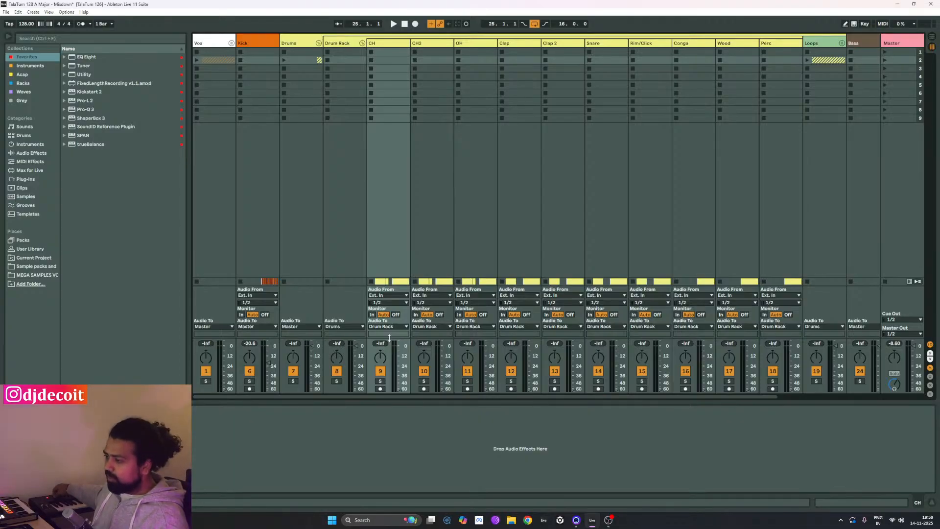
{"action": "left_click", "coordinate": [206, 230]}
{"action": "left_click", "coordinate": [262, 224]}
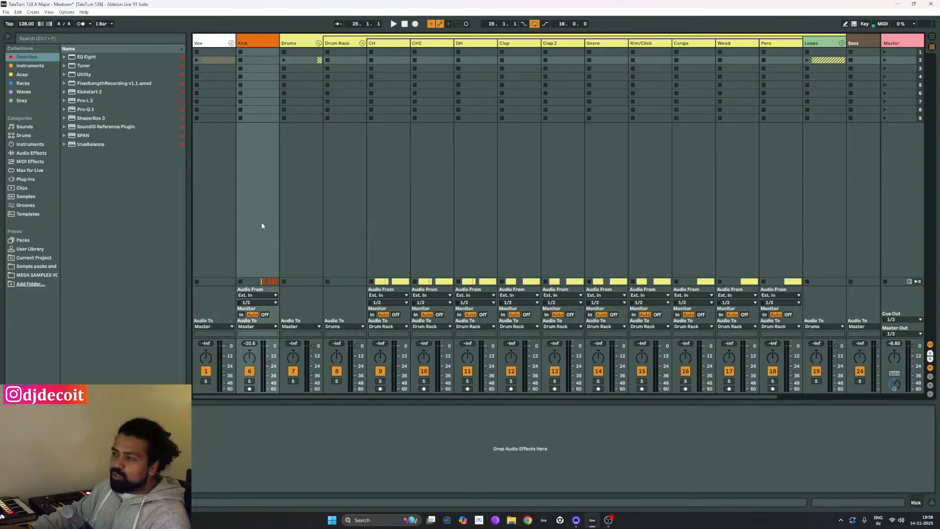
{"action": "left_click", "coordinate": [303, 225]}
{"action": "left_click", "coordinate": [343, 224]}
{"action": "left_click", "coordinate": [388, 224]}
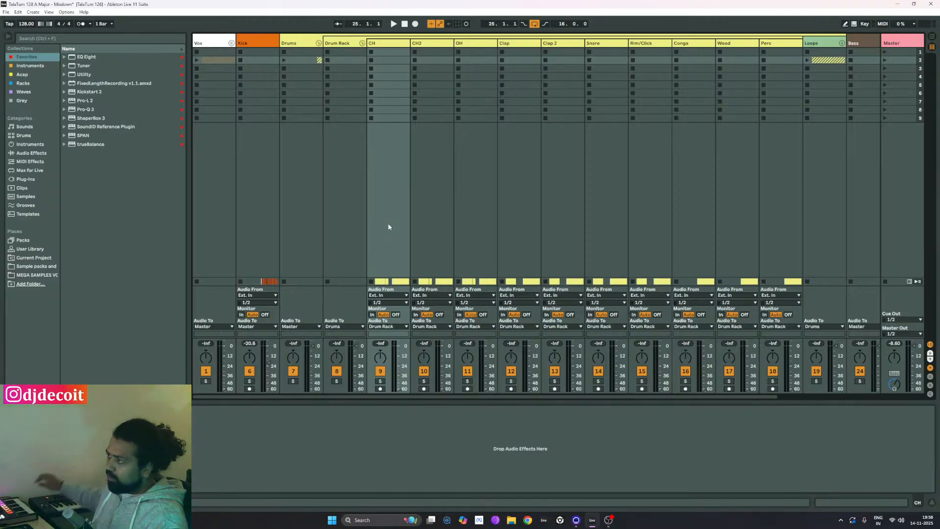
Unfold the Vox group into its individual vocal channels and fold the Drum Rack subgroup.
{"action": "left_click", "coordinate": [231, 44]}
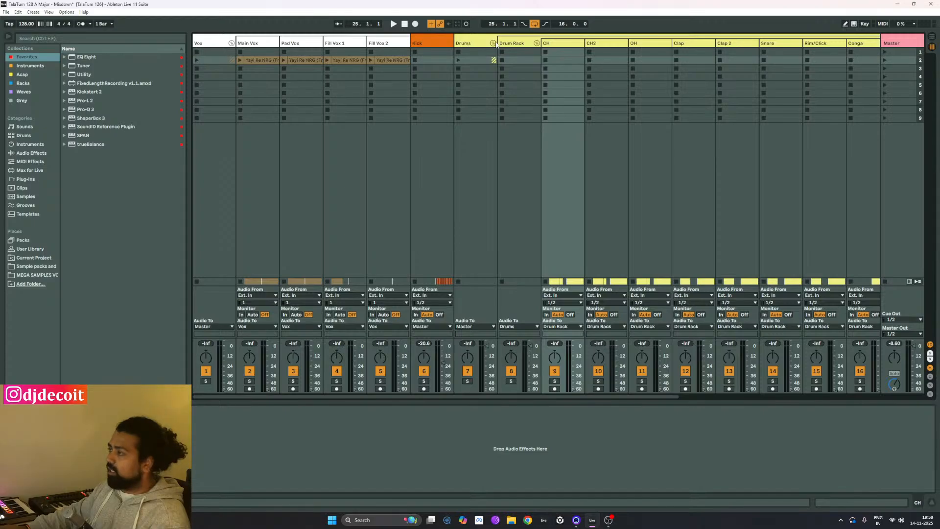
{"action": "left_click", "coordinate": [537, 43]}
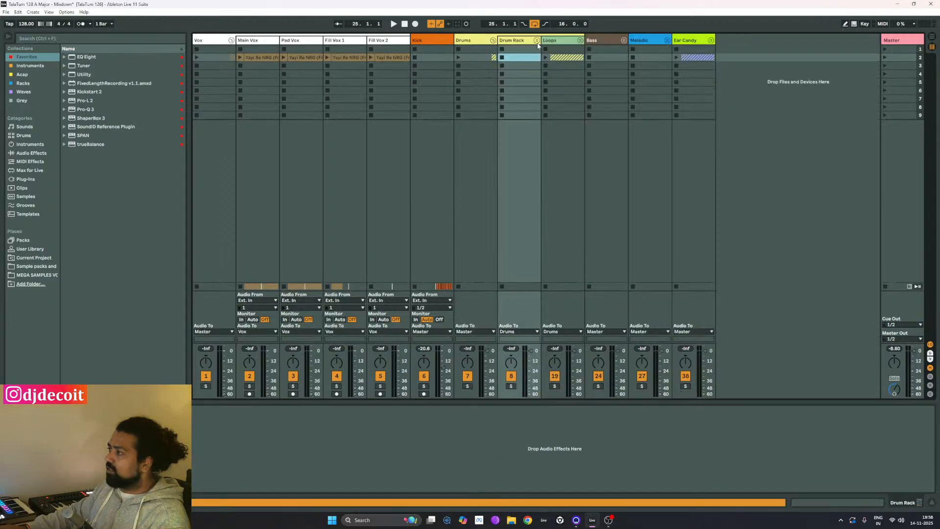
{"action": "left_click", "coordinate": [465, 145]}
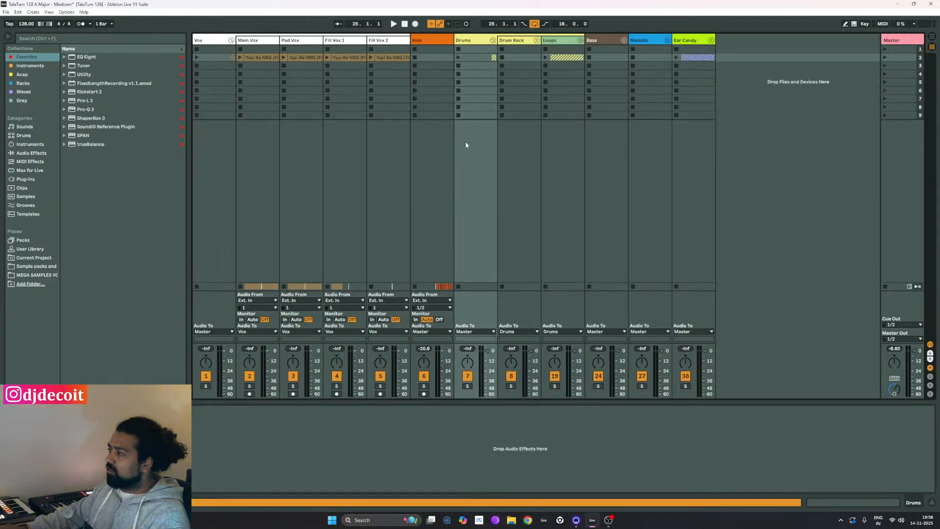
{"action": "left_click", "coordinate": [431, 165]}
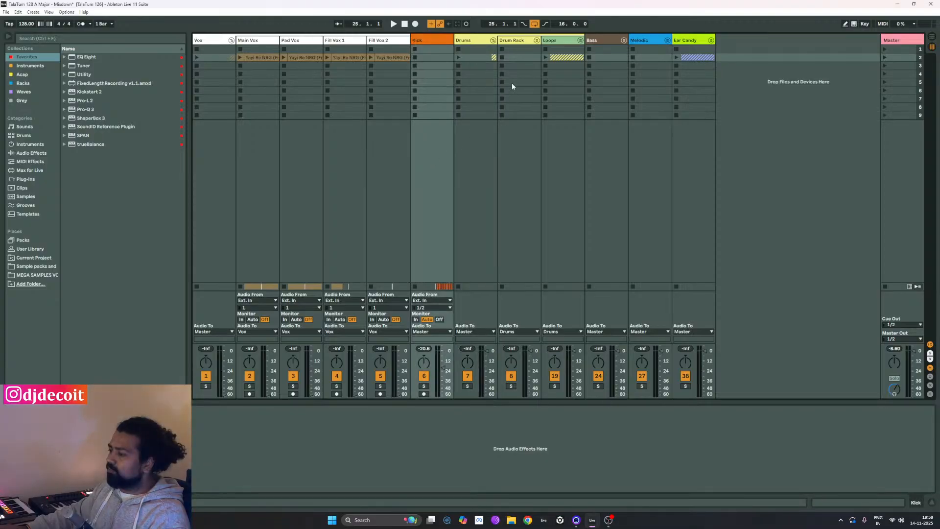
Fold and reopen the Drums group, and unfold its Drum Rack subgroup.
{"action": "left_click", "coordinate": [492, 41]}
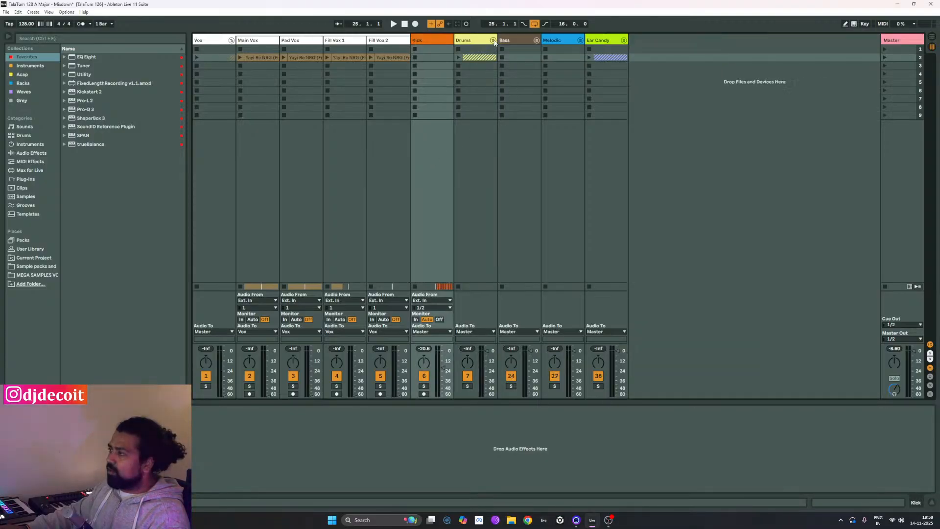
{"action": "left_click", "coordinate": [493, 41]}
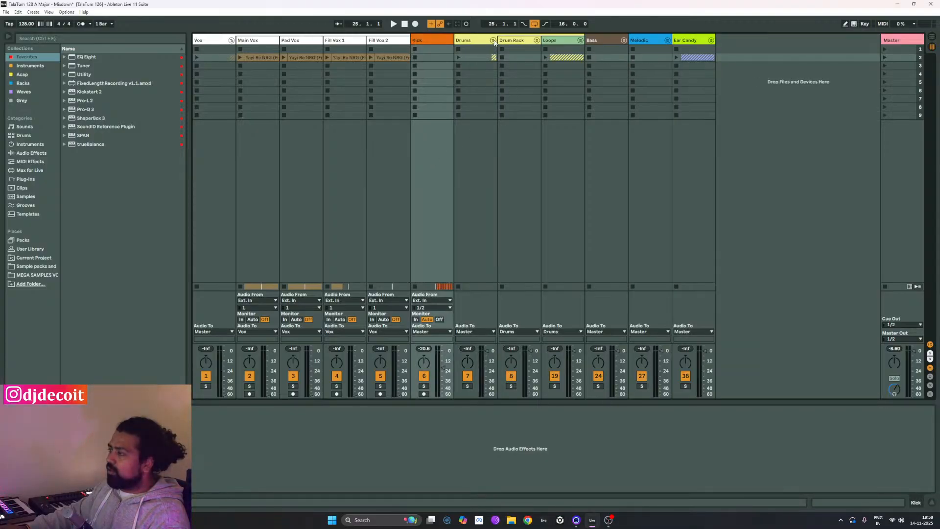
{"action": "left_click", "coordinate": [474, 153]}
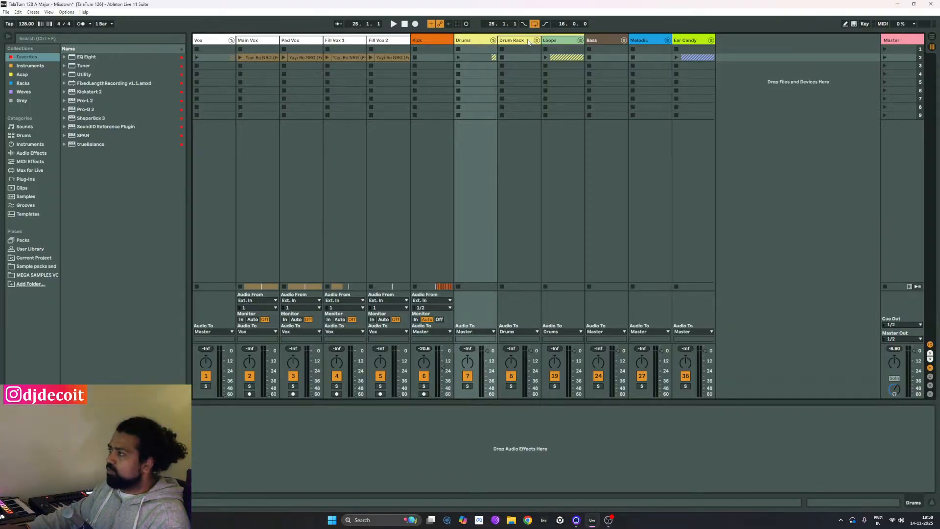
{"action": "left_click", "coordinate": [527, 43]}
{"action": "left_click", "coordinate": [536, 40]}
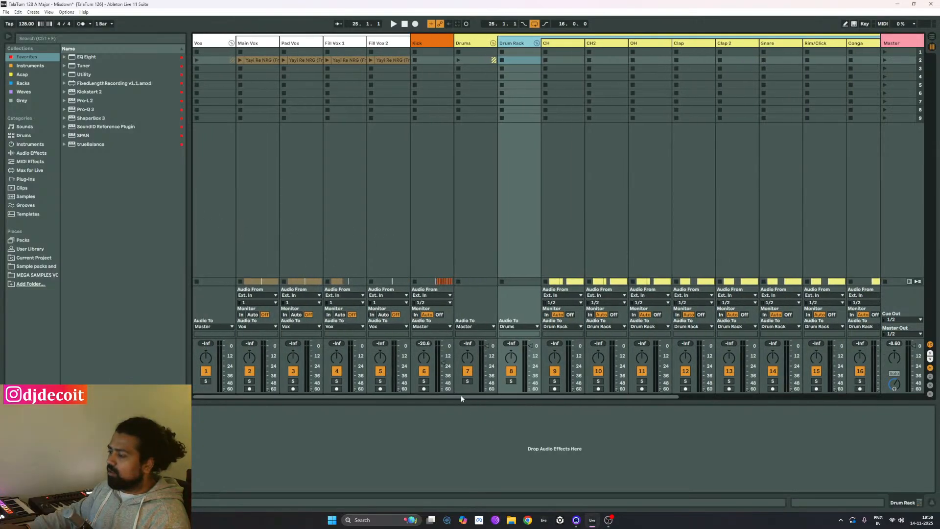
Reset the volume faders of the Drums group and the Drum Rack subgroup to 0 dB.
{"action": "left_click", "coordinate": [255, 208]}
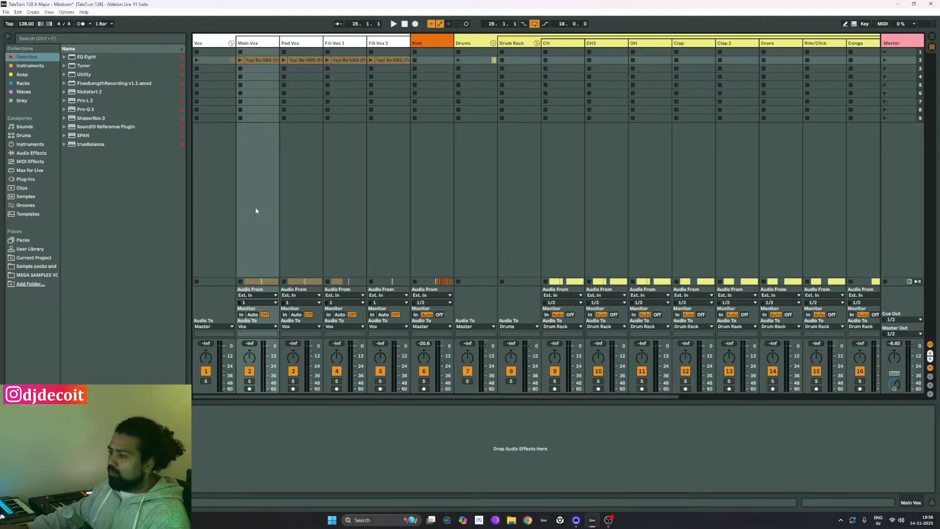
{"action": "left_click", "coordinate": [230, 212]}
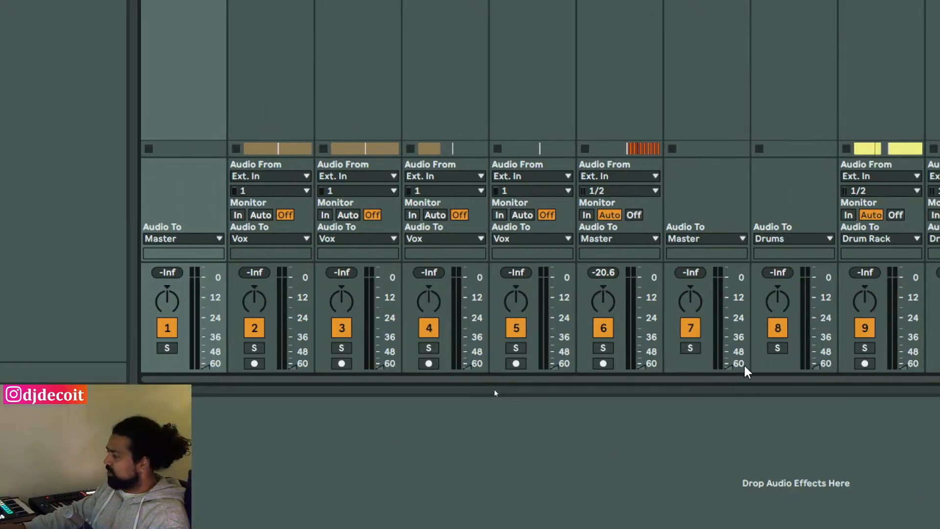
{"action": "double_click", "coordinate": [727, 367]}
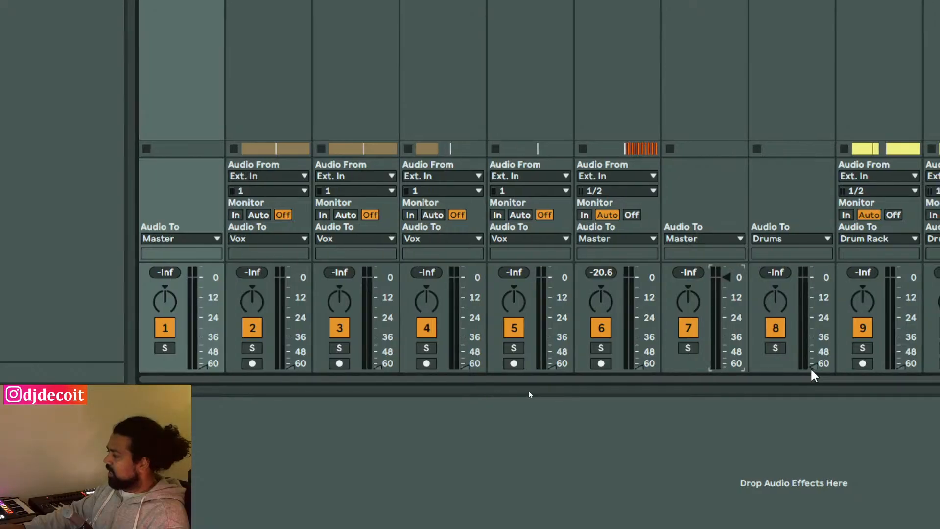
{"action": "double_click", "coordinate": [812, 368]}
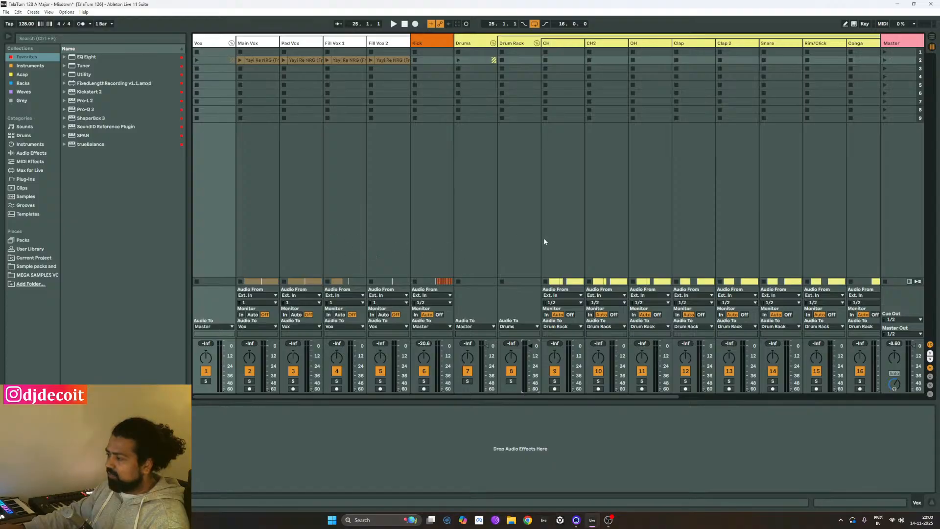
{"action": "left_click", "coordinate": [568, 190]}
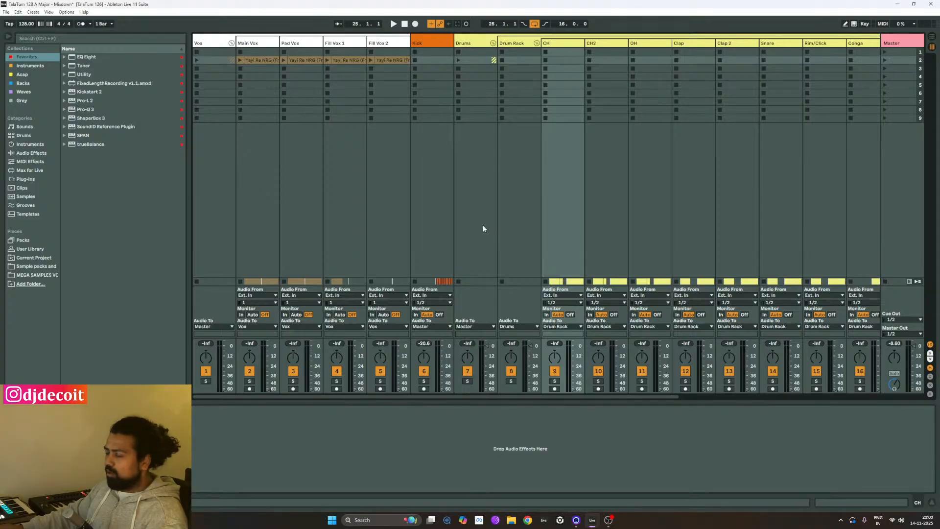
{"action": "scroll", "coordinate": [428, 233], "scroll_direction": "right", "scroll_amount": 3}
{"action": "scroll", "coordinate": [428, 232], "scroll_direction": "left", "scroll_amount": 3}
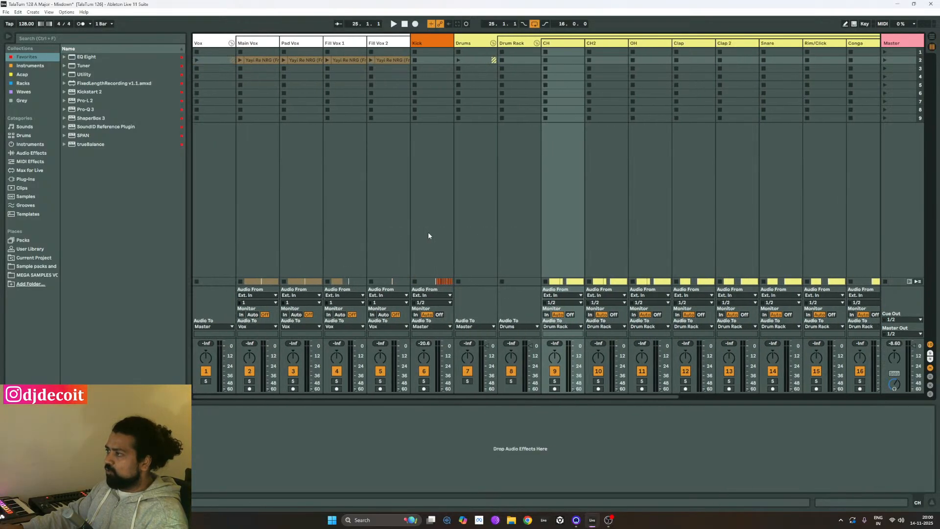
{"action": "scroll", "coordinate": [428, 235], "scroll_direction": "right", "scroll_amount": 2}
{"action": "scroll", "coordinate": [429, 236], "scroll_direction": "left", "scroll_amount": 2}
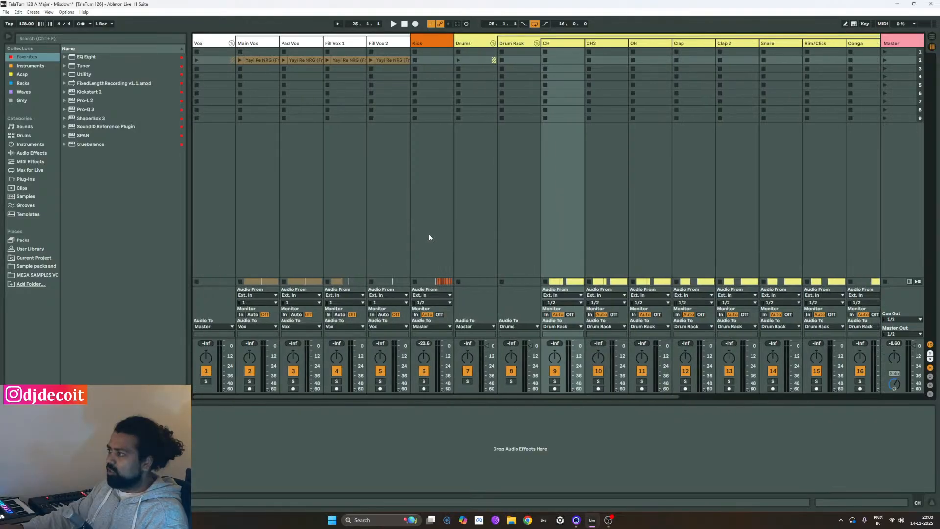
{"action": "scroll", "coordinate": [429, 236], "scroll_direction": "right", "scroll_amount": 2}
{"action": "scroll", "coordinate": [431, 239], "scroll_direction": "left", "scroll_amount": 2}
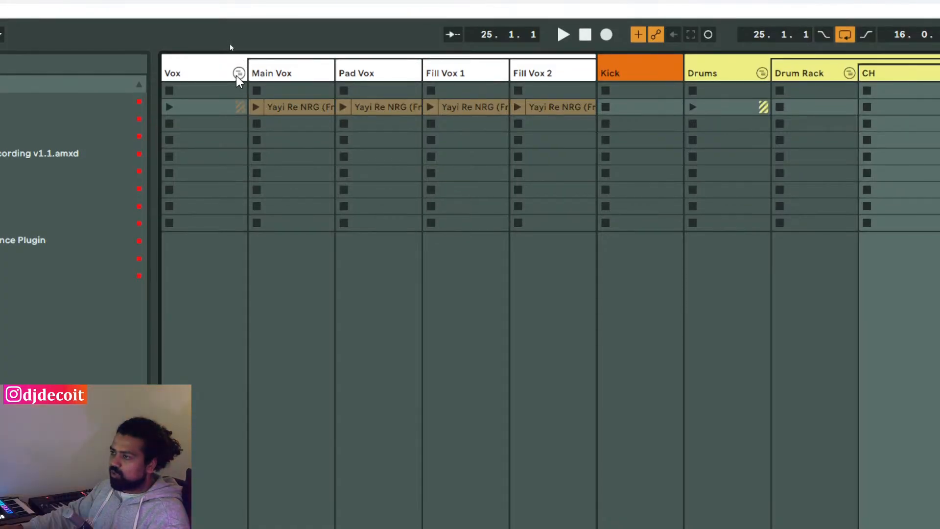
Fold the Vox group and Drum Rack subgroup, and unfold the Ear Candy, Melodic, Bass and Loops groups.
{"action": "left_click", "coordinate": [238, 73]}
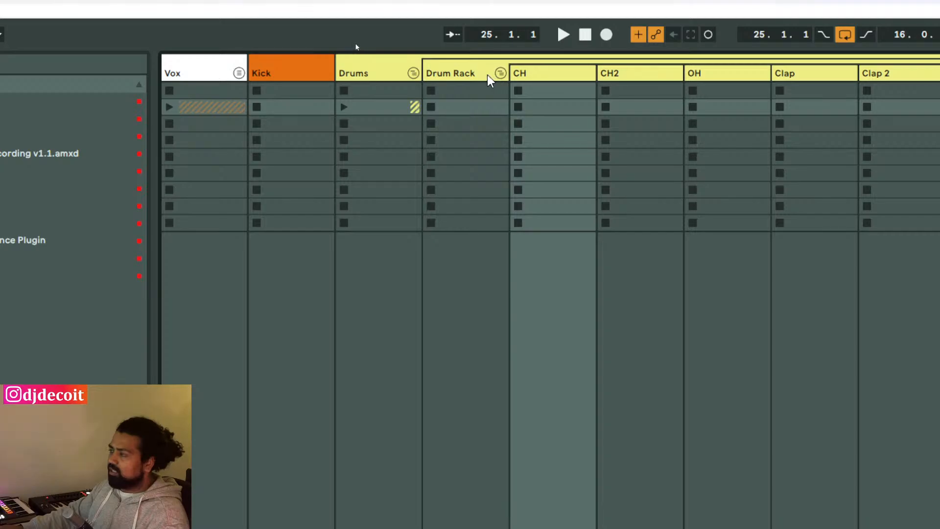
{"action": "left_click", "coordinate": [500, 74]}
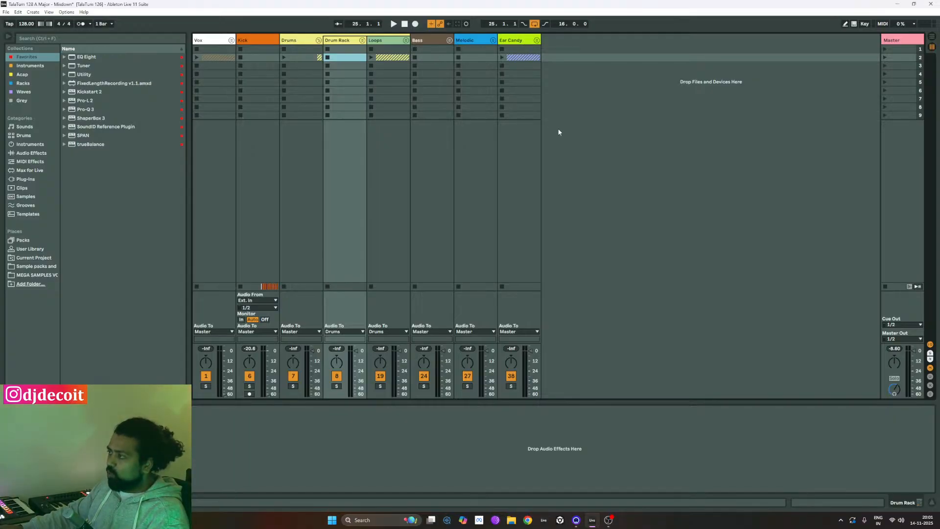
{"action": "left_click", "coordinate": [537, 40]}
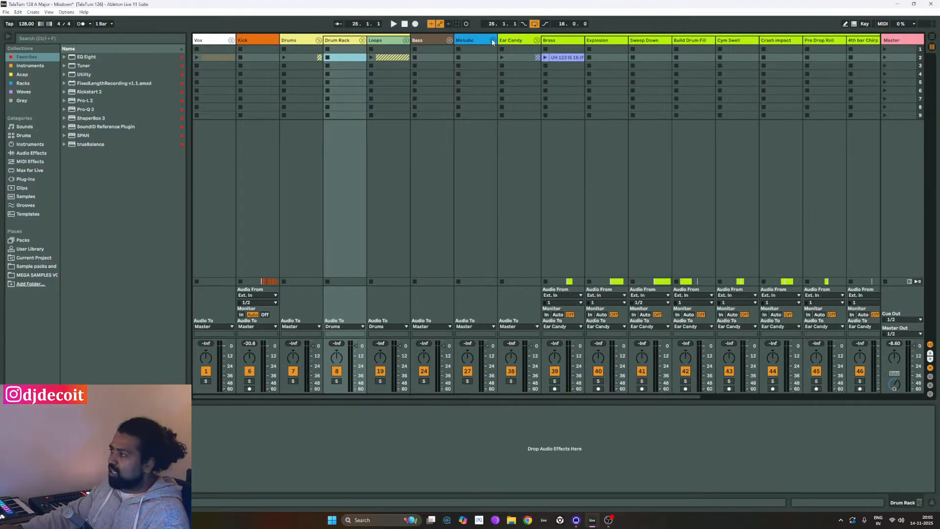
{"action": "left_click", "coordinate": [493, 40]}
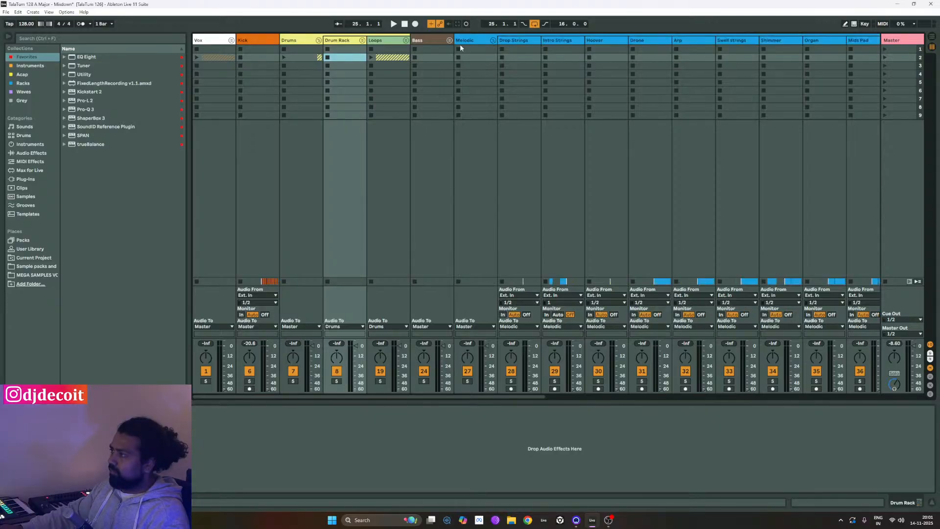
{"action": "left_click", "coordinate": [449, 40]}
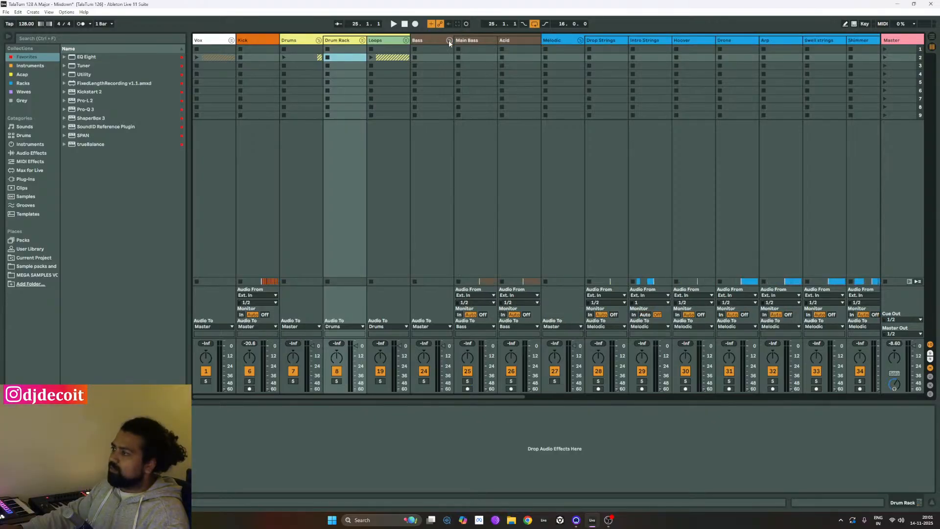
{"action": "left_click", "coordinate": [405, 41]}
Unfold the Drum Rack subgroup and the Vox group, keeping the Drums group open.
{"action": "left_click", "coordinate": [362, 43]}
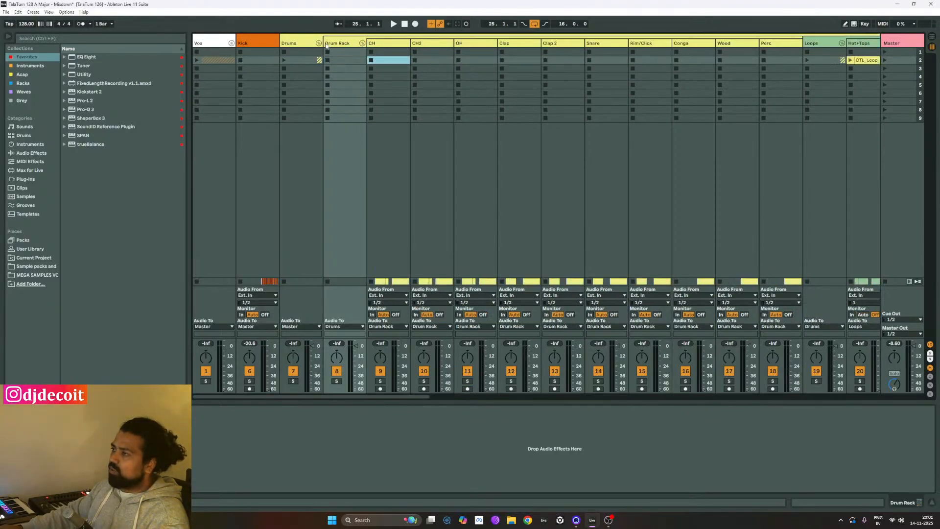
{"action": "left_click", "coordinate": [319, 43]}
{"action": "left_click", "coordinate": [319, 43]}
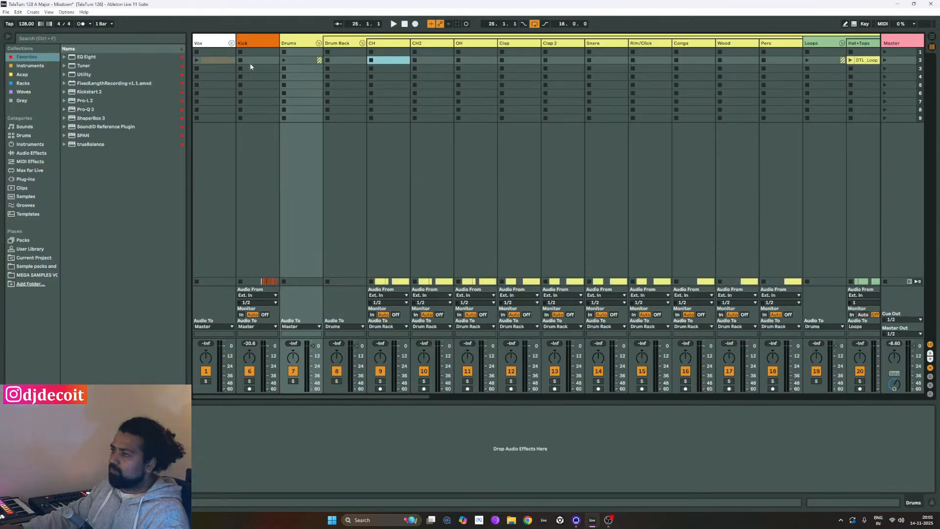
{"action": "left_click", "coordinate": [232, 43]}
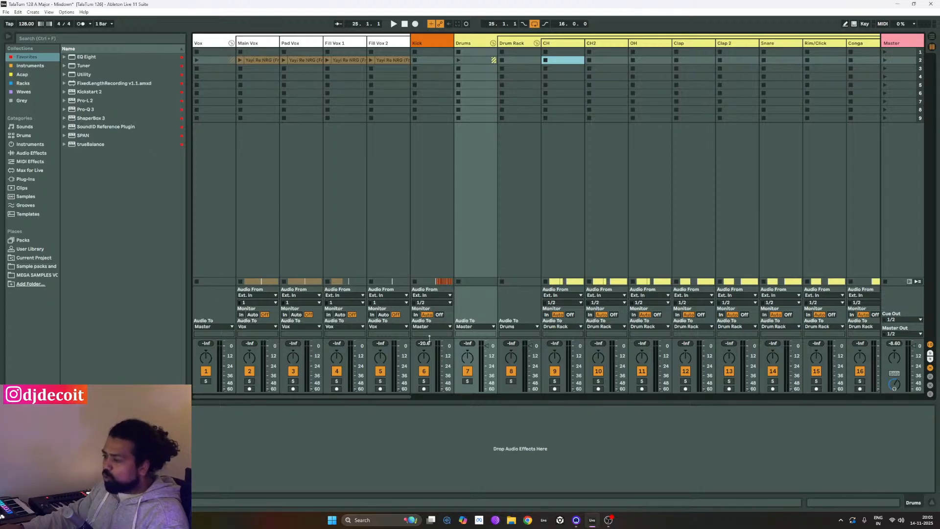
{"action": "mouse_move", "coordinate": [397, 398]}
{"action": "left_mouse_down"}
{"action": "mouse_move", "coordinate": [727, 411]}
{"action": "mouse_move", "coordinate": [864, 397]}
{"action": "mouse_move", "coordinate": [396, 397]}
{"action": "left_mouse_up"}
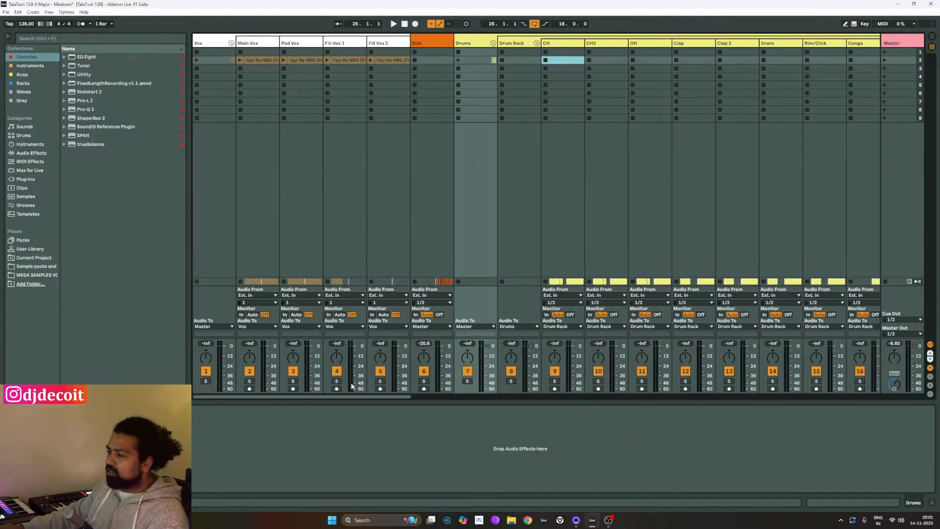
Look across the mixer from the Drum Rack channel to the Bass group, selecting its Bass and Main Bass channels.
{"action": "left_click", "coordinate": [515, 213]}
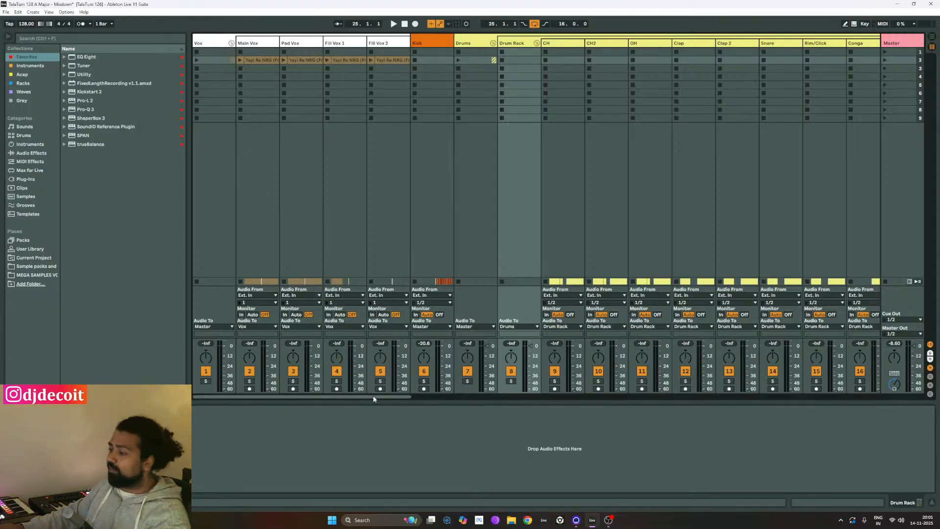
{"action": "left_click_drag", "start_coordinate": [374, 398], "coordinate": [623, 413]}
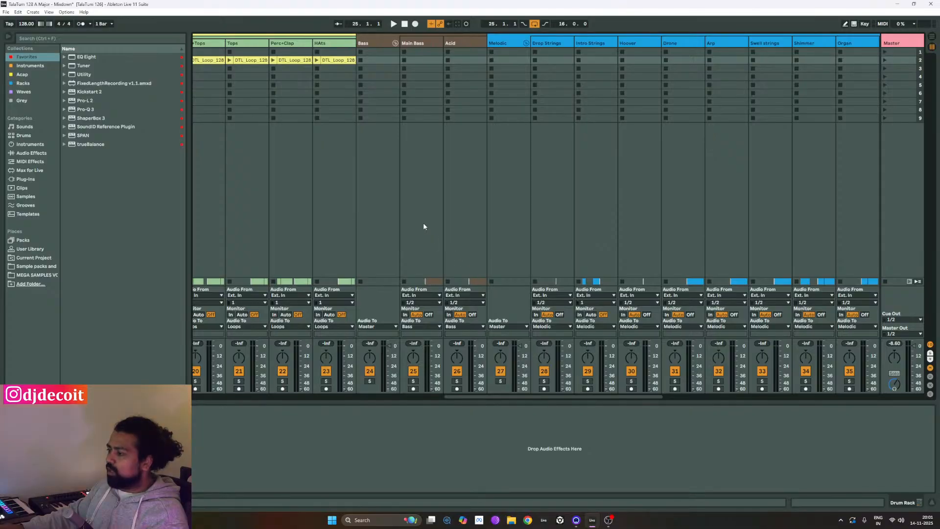
{"action": "left_click", "coordinate": [419, 207]}
{"action": "left_click", "coordinate": [388, 206]}
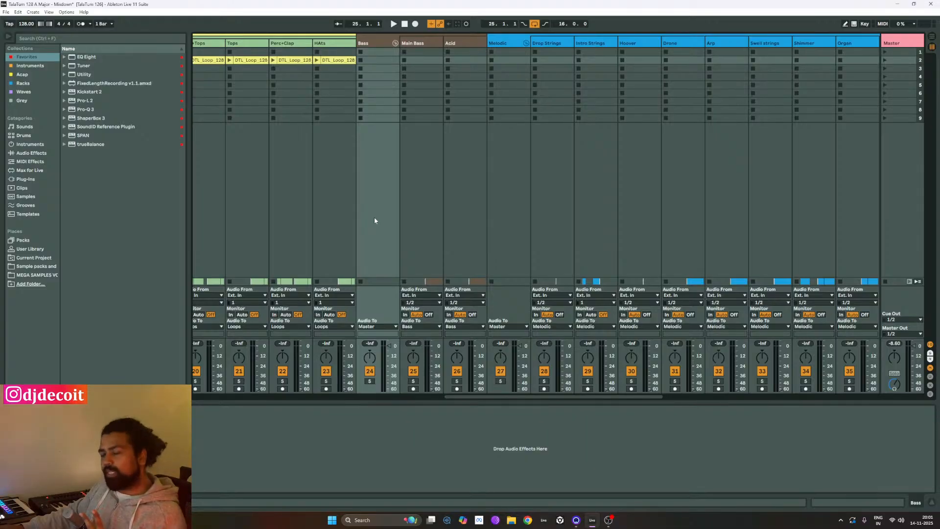
{"action": "left_click", "coordinate": [427, 221]}
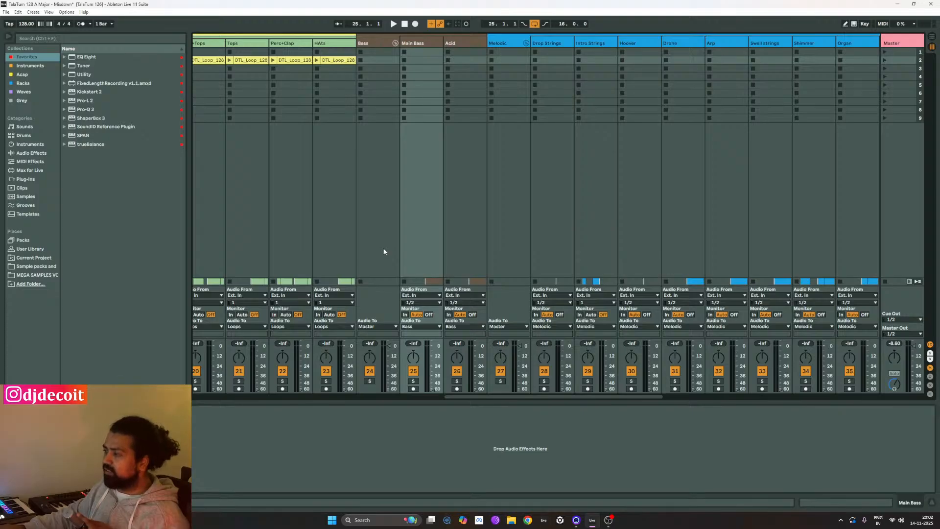
{"action": "scroll", "coordinate": [490, 395], "scroll_direction": "left", "scroll_amount": 3}
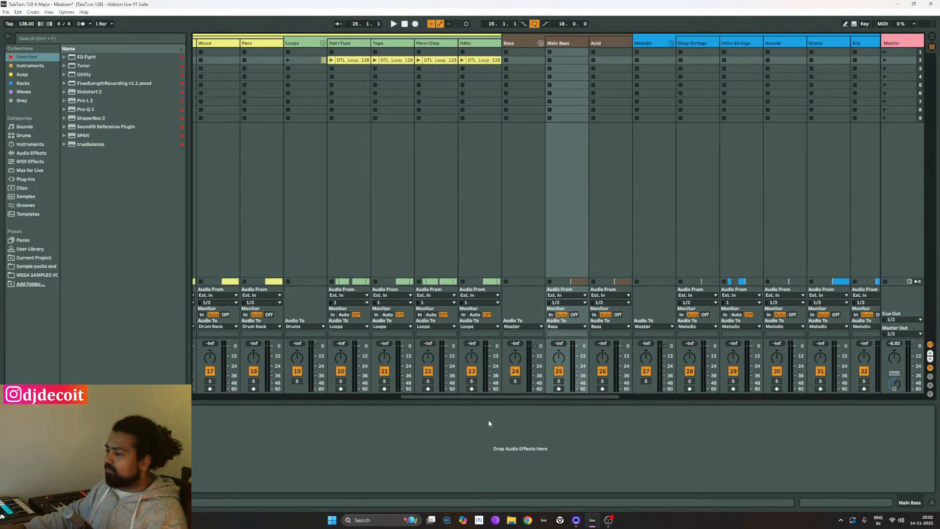
Play the start of Drop A briefly, check it in the Arrangement View, and return to the Kick and Drums channels in the Session View.
{"action": "key", "text": "space"}
{"action": "key", "text": "Tab"}
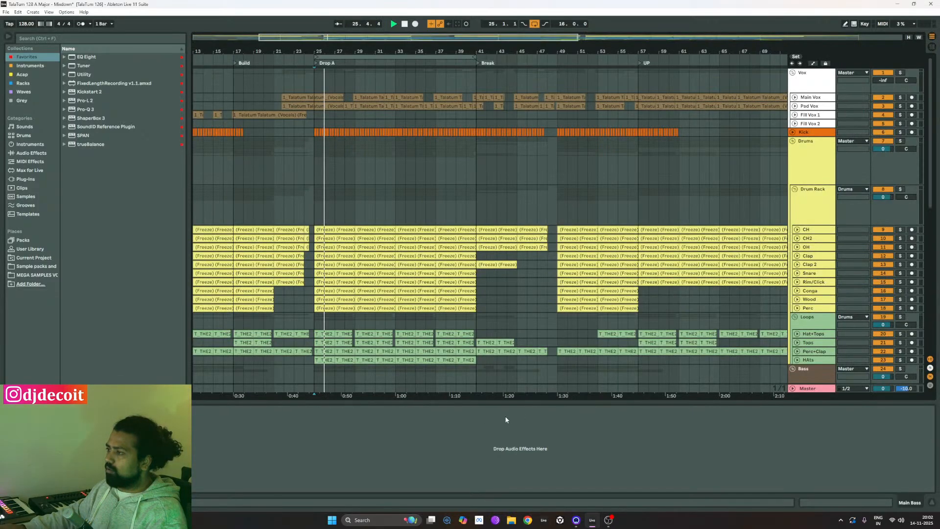
{"action": "key", "text": "Tab"}
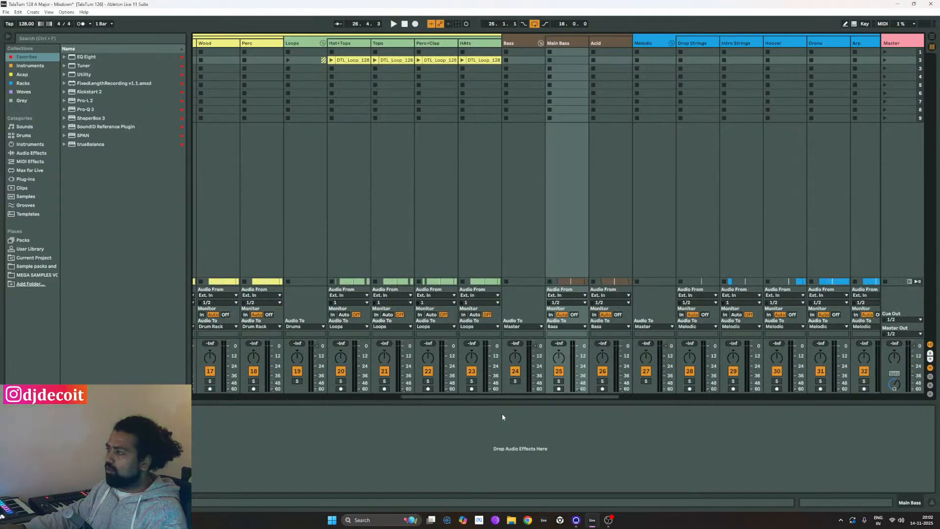
{"action": "key", "text": "Tab"}
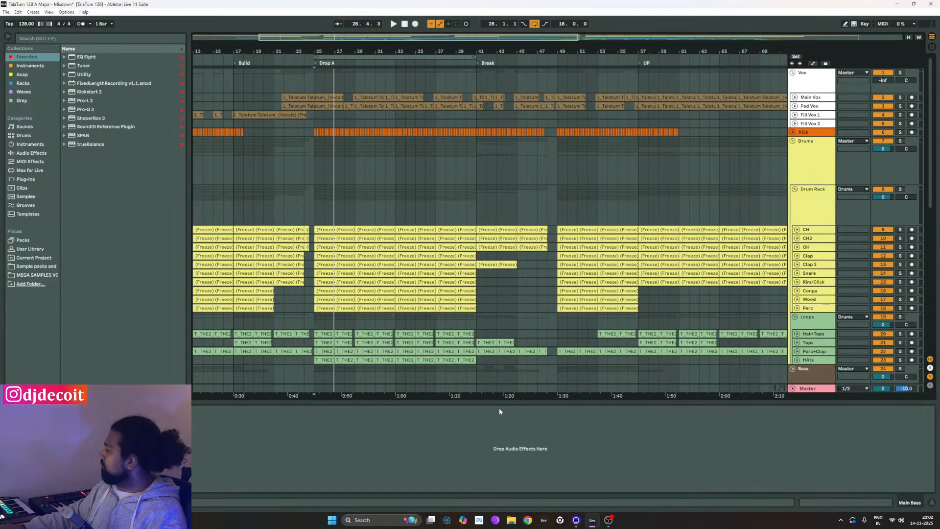
{"action": "key", "text": "Tab"}
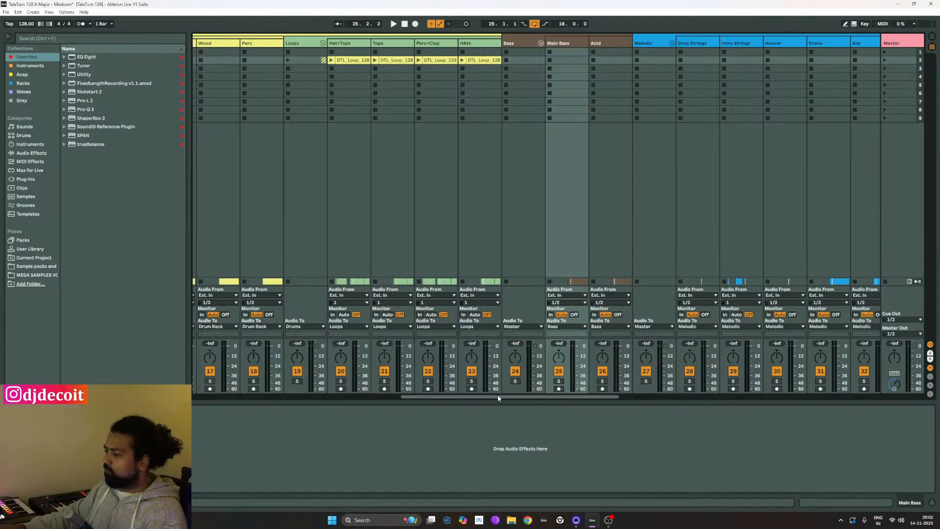
{"action": "left_click_drag", "start_coordinate": [498, 395], "coordinate": [318, 390]}
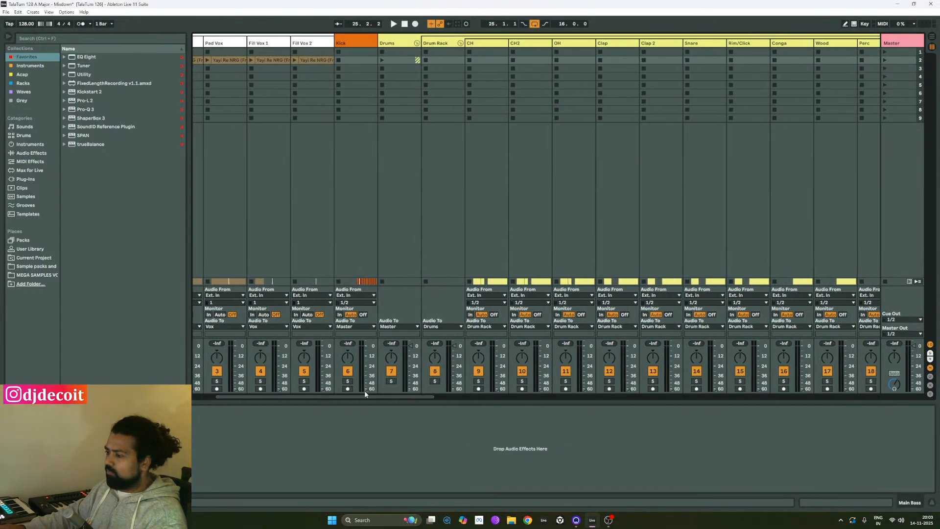
Play Drop A and compare the levels of the Kick and Main Bass channels, selecting each channel in the mixer.
{"action": "left_click", "coordinate": [356, 164]}
{"action": "key", "text": "space"}
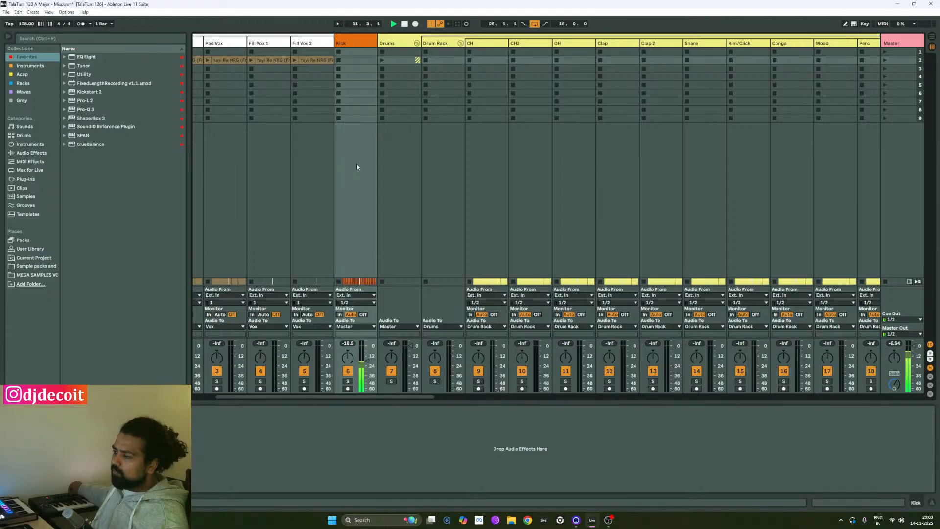
{"action": "scroll", "coordinate": [356, 164], "scroll_direction": "right", "scroll_amount": 1}
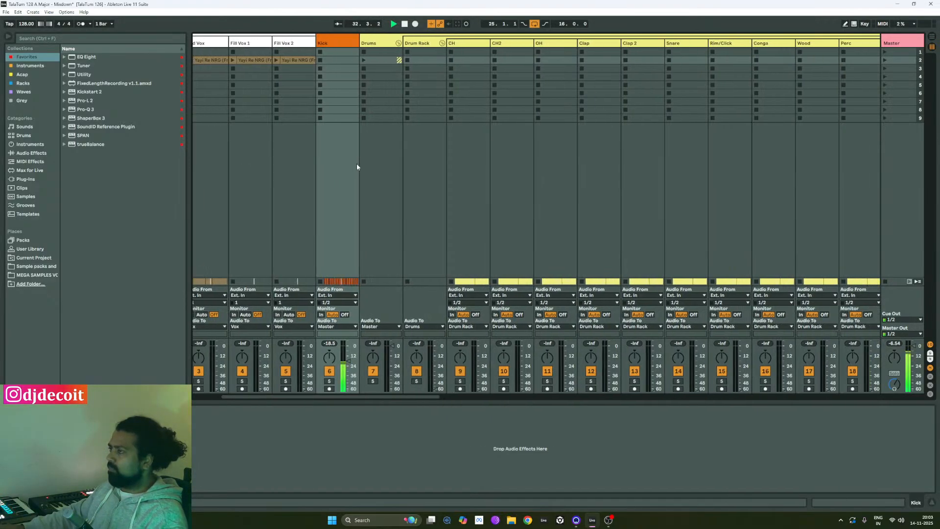
{"action": "left_click_drag", "start_coordinate": [427, 394], "coordinate": [640, 418]}
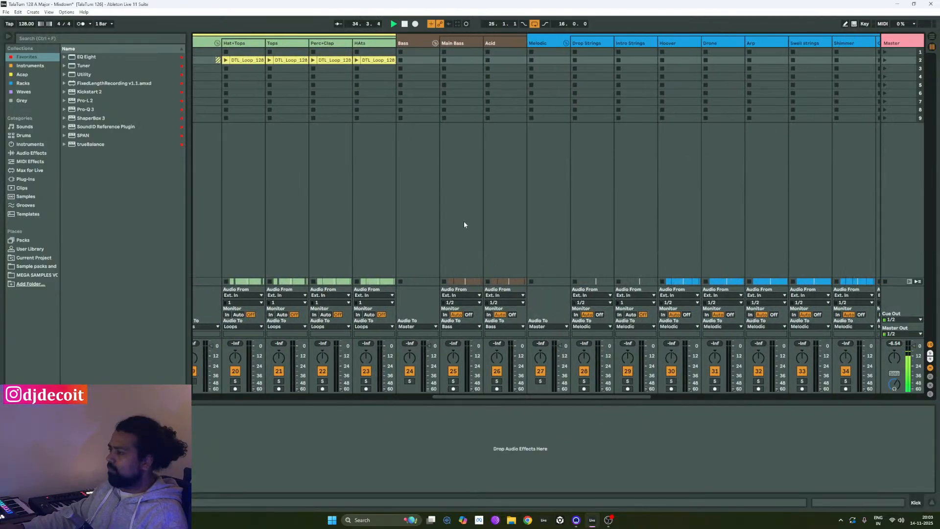
{"action": "left_click", "coordinate": [463, 221]}
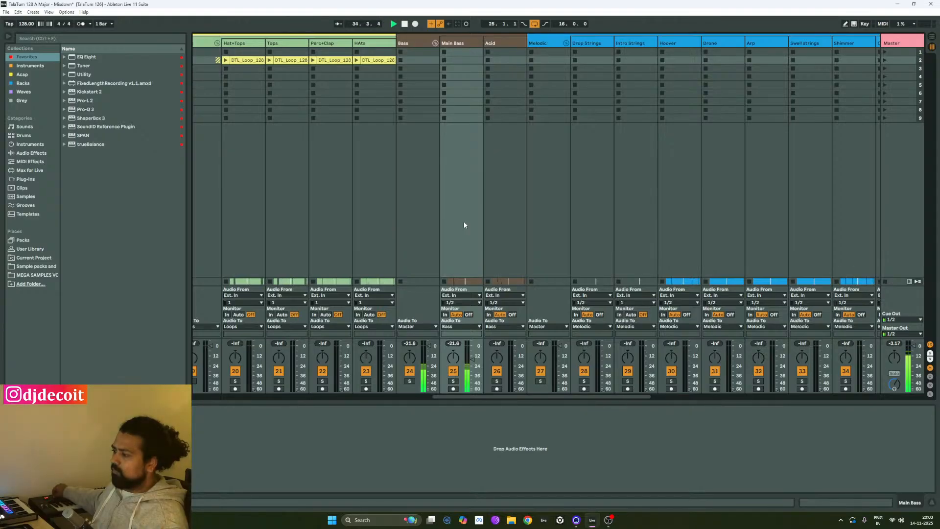
{"action": "key", "text": "space"}
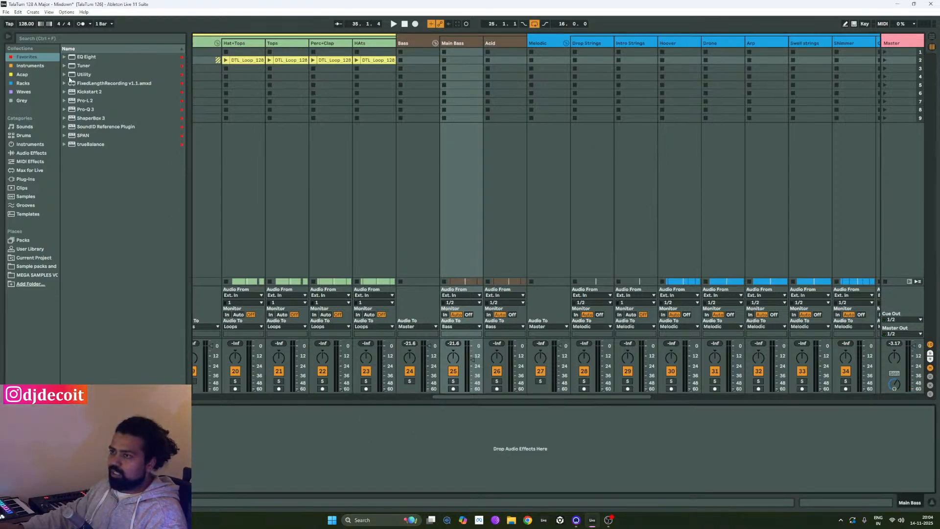
Add Kickstart 2 from the Favorites collection to the Main Bass channel and place its plug-in window over the mixer.
{"action": "left_click", "coordinate": [97, 92]}
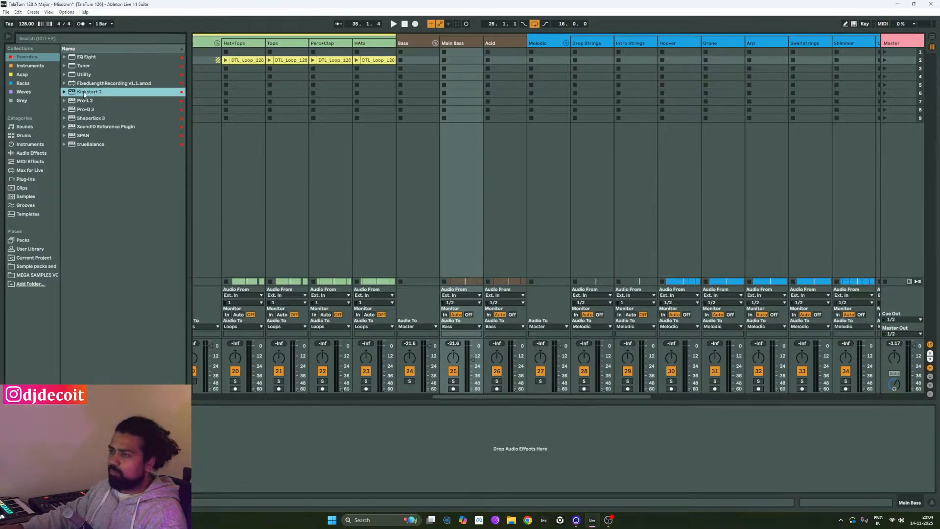
{"action": "key", "text": "Return"}
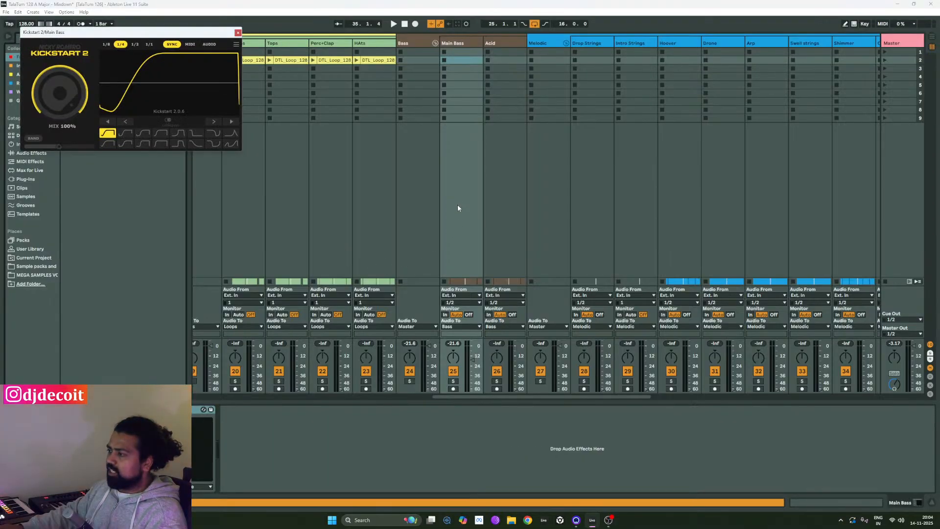
{"action": "left_click_drag", "start_coordinate": [160, 32], "coordinate": [443, 193]}
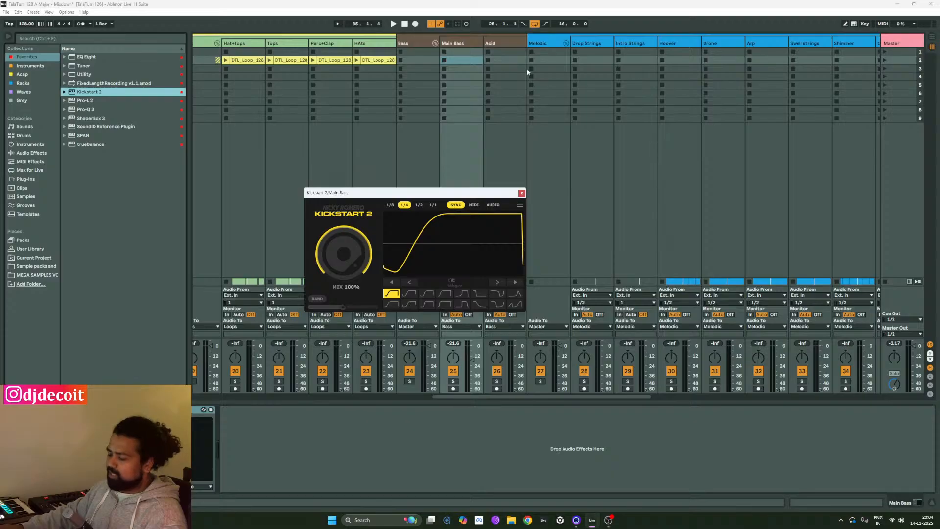
{"action": "left_click_drag", "start_coordinate": [437, 195], "coordinate": [453, 196]}
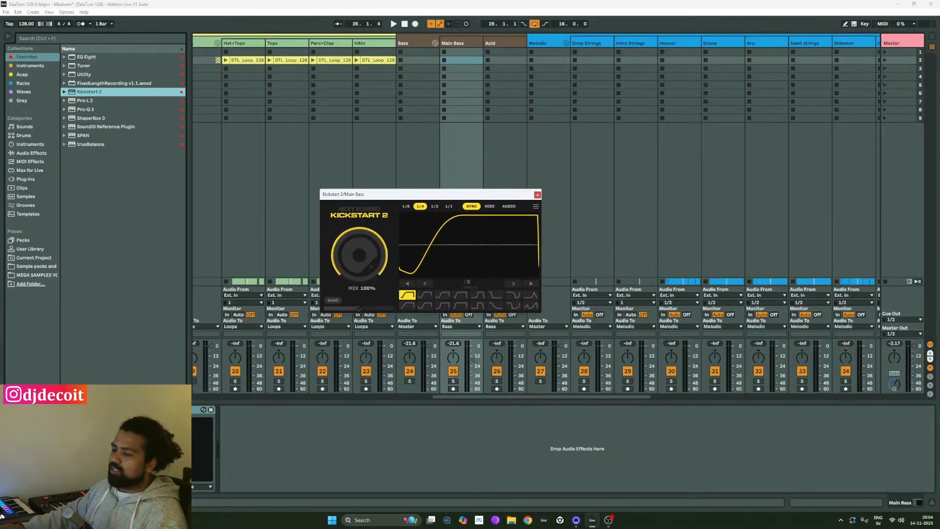
Set the sidechain input of Kickstart 2 on Main Bass to the Kick track and its trigger mode to Audio.
{"action": "left_click", "coordinate": [126, 430]}
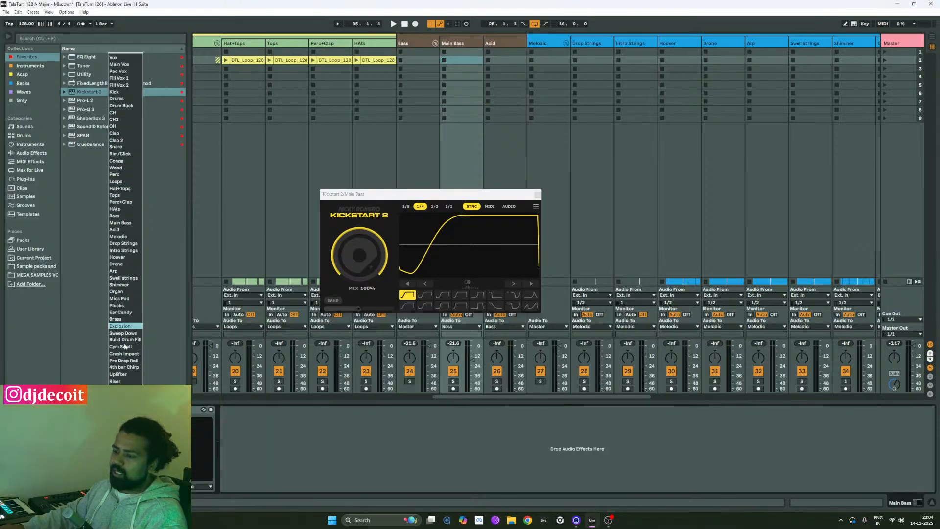
{"action": "left_click", "coordinate": [322, 450]}
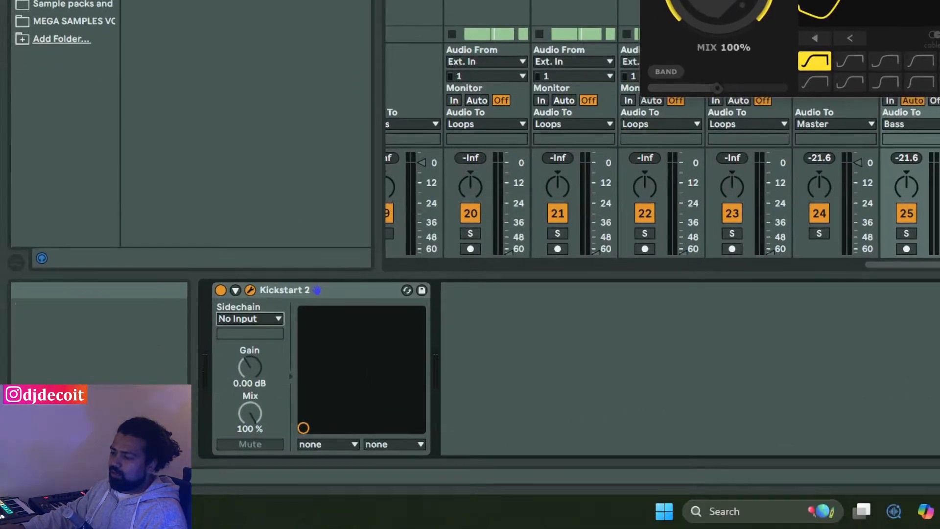
{"action": "left_click", "coordinate": [270, 317]}
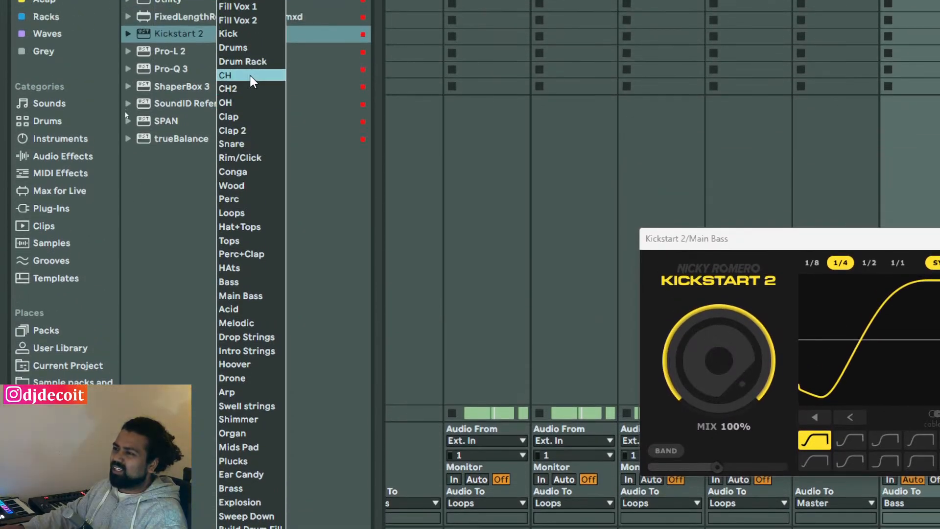
{"action": "left_click", "coordinate": [242, 68]}
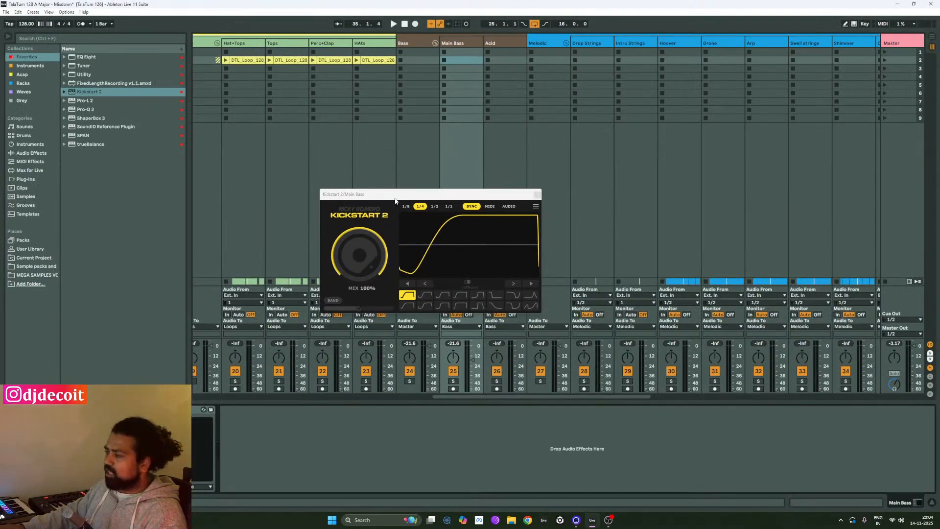
{"action": "left_click_drag", "start_coordinate": [428, 197], "coordinate": [416, 195]}
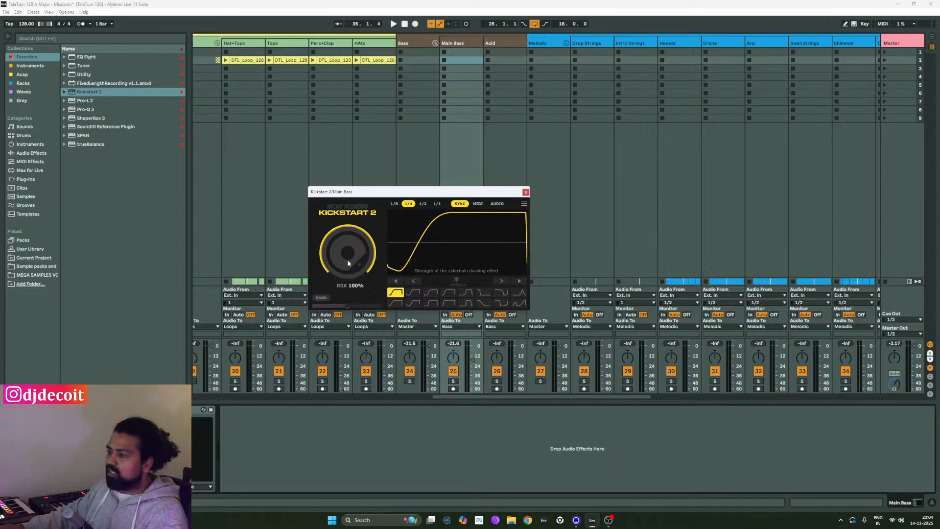
{"action": "left_click", "coordinate": [498, 204]}
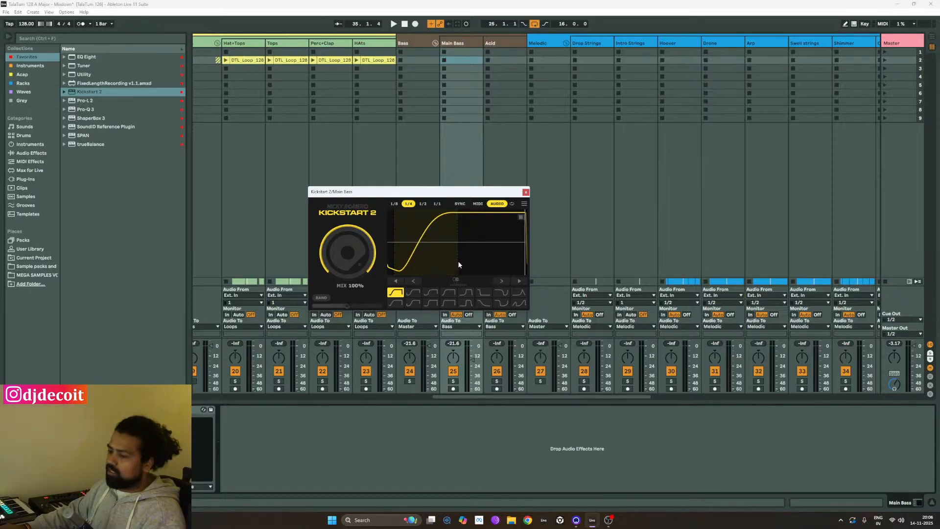
Play the drop to check the ducking on Main Bass, switching Kickstart 2 to Sync mode and back to Audio.
{"action": "key", "text": "space"}
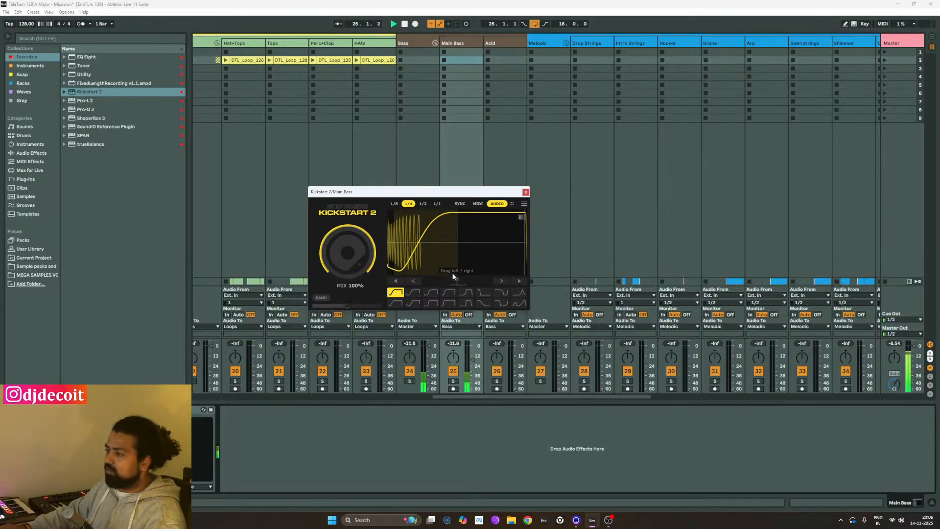
{"action": "key", "text": "space"}
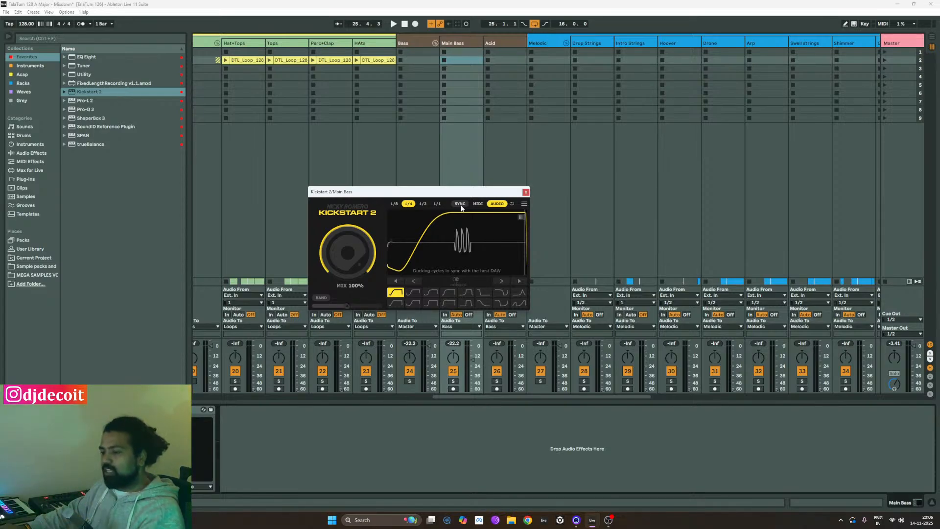
{"action": "key", "text": "space"}
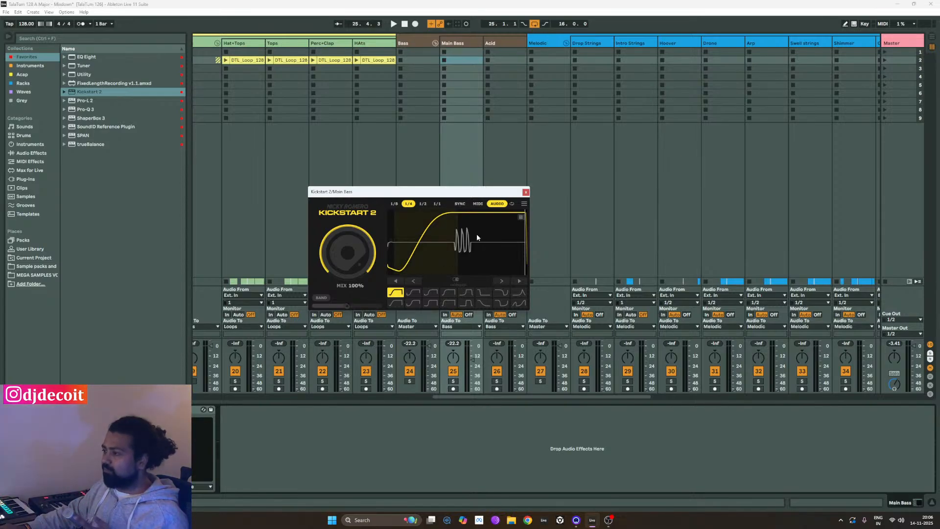
{"action": "left_click", "coordinate": [460, 204]}
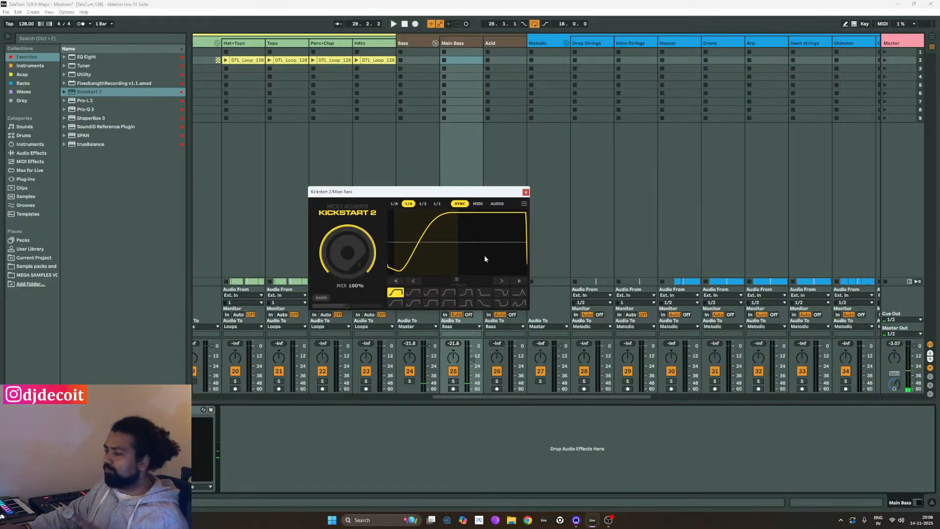
{"action": "left_click", "coordinate": [497, 203]}
{"action": "key", "text": "space"}
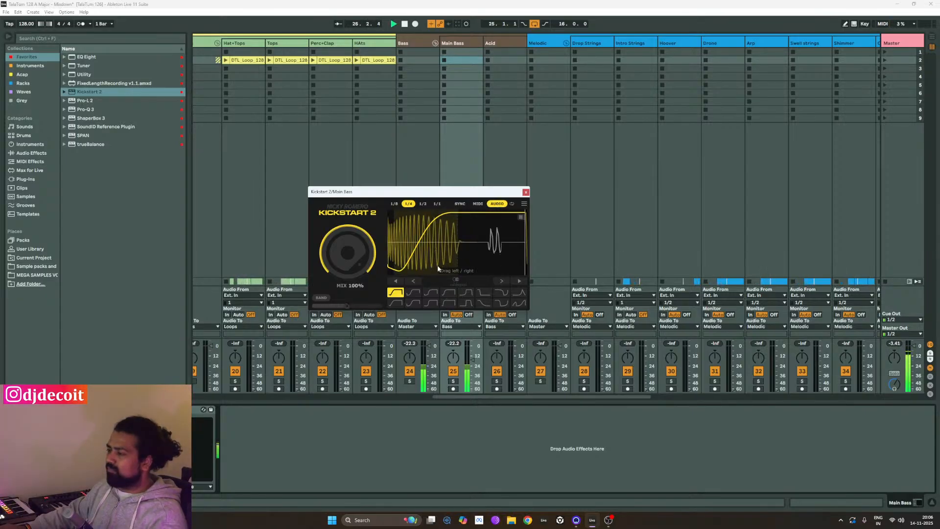
Choose the second ducking curve in Kickstart 2, turn on Band, and play the drop from its start.
{"action": "left_click", "coordinate": [412, 292]}
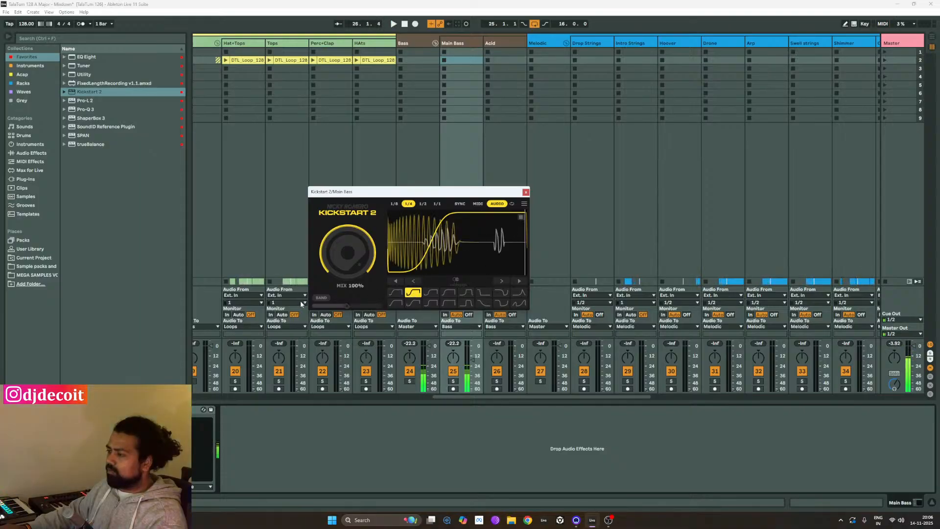
{"action": "left_click", "coordinate": [322, 297]}
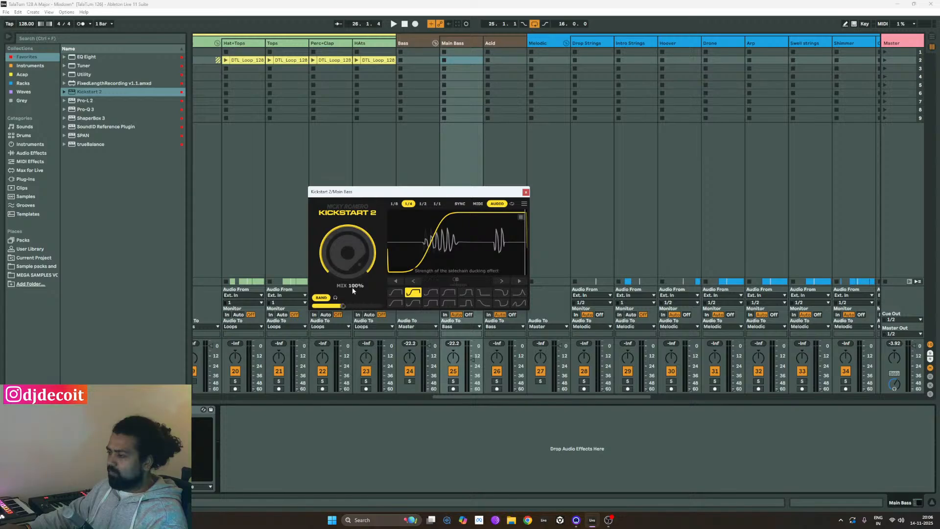
{"action": "key", "text": "space"}
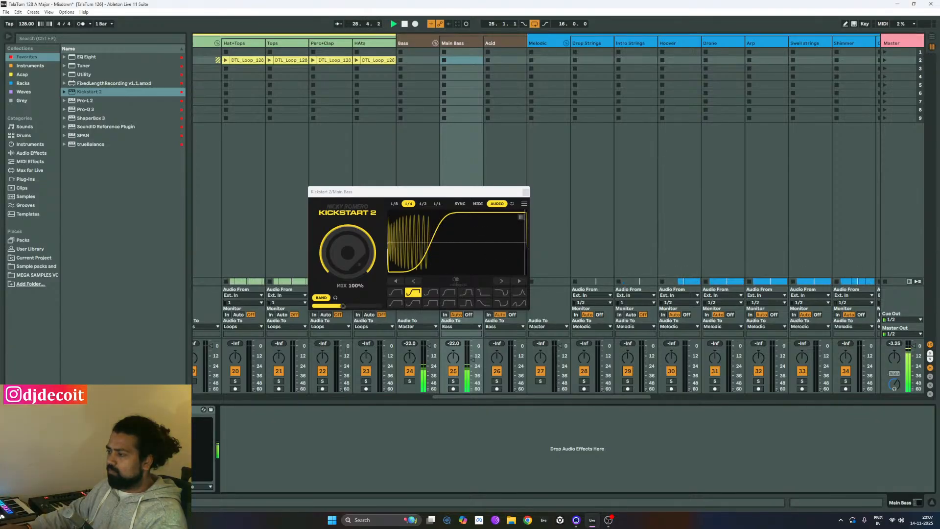
{"action": "key", "text": "space"}
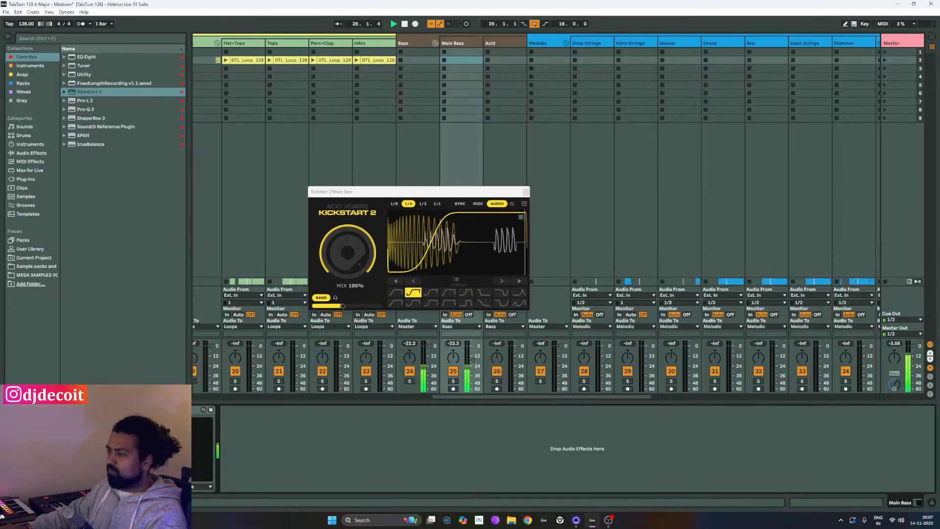
Try longer and shorter curve lengths and other curve presets during playback, and settle on the first preset in Kickstart 2.
{"action": "left_click_drag", "start_coordinate": [418, 240], "coordinate": [430, 246]}
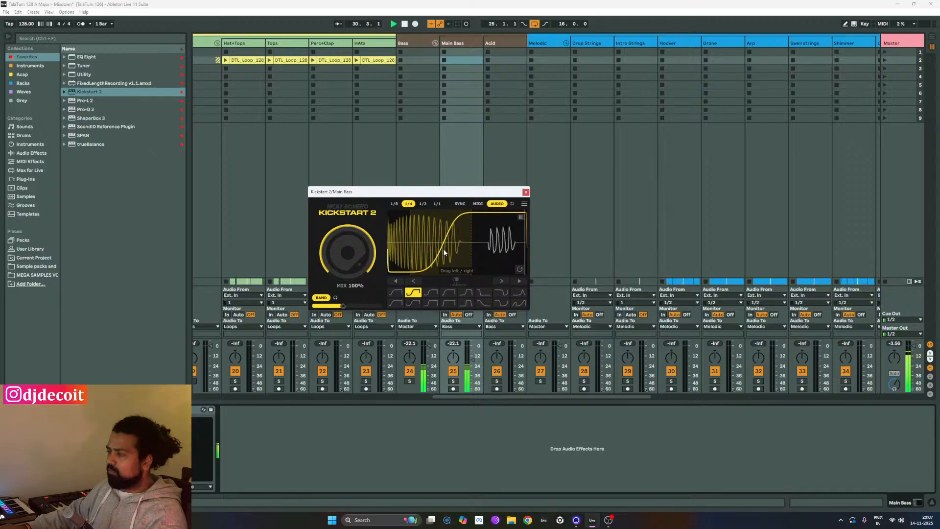
{"action": "mouse_move", "coordinate": [444, 252]}
{"action": "left_mouse_down"}
{"action": "mouse_move", "coordinate": [464, 253]}
{"action": "mouse_move", "coordinate": [427, 251]}
{"action": "left_mouse_up"}
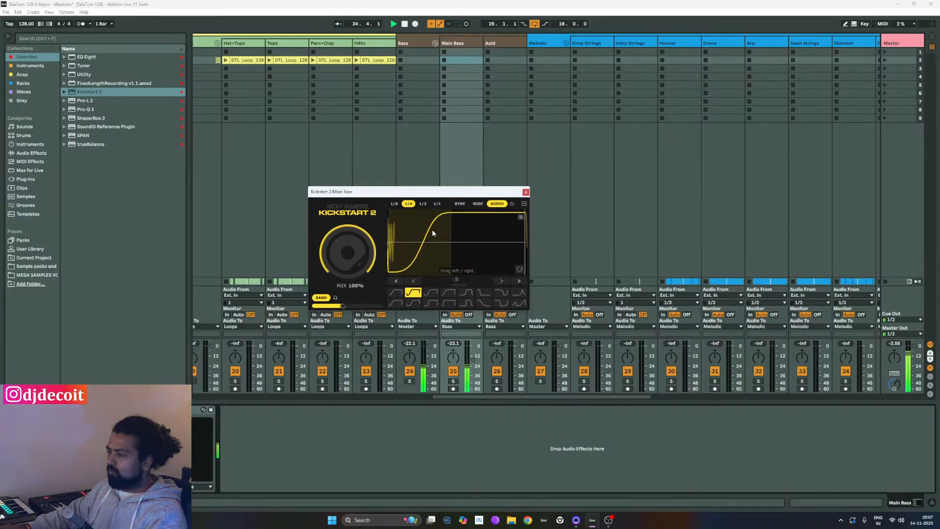
{"action": "left_click", "coordinate": [430, 293]}
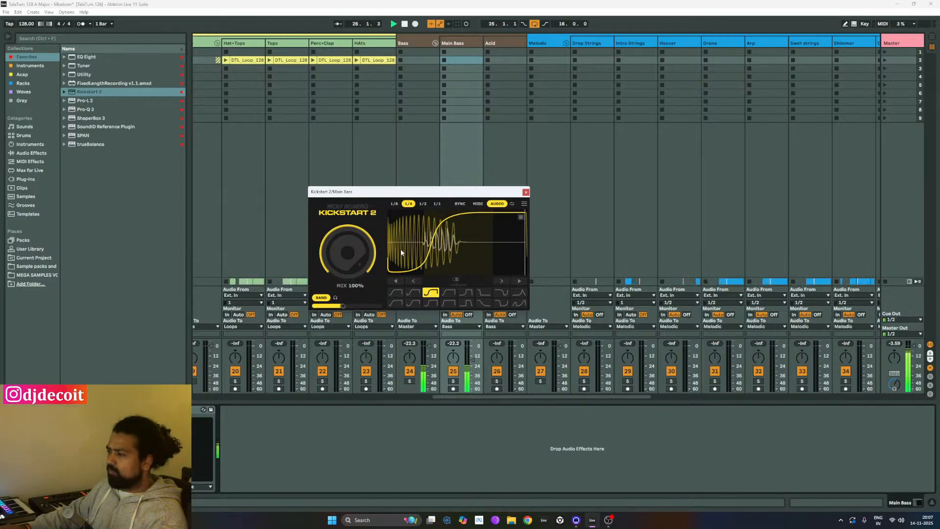
{"action": "left_click", "coordinate": [413, 303]}
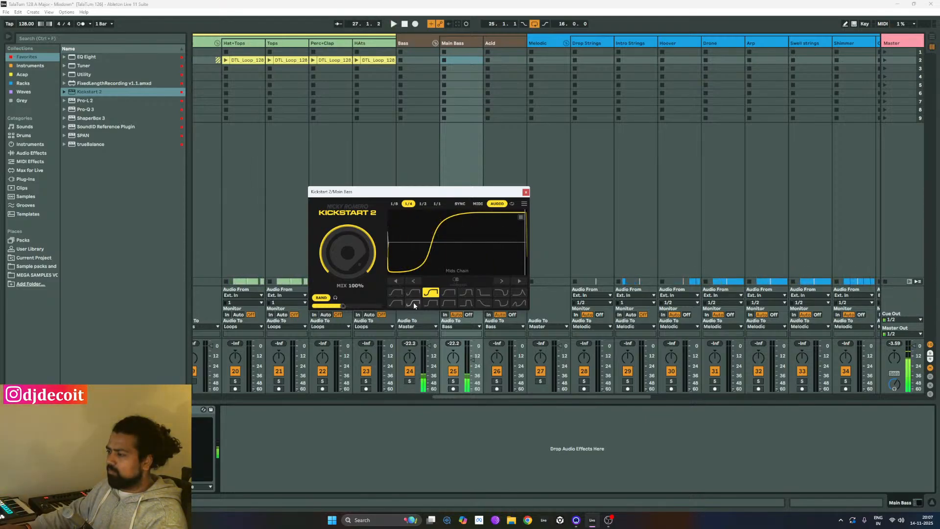
{"action": "left_click", "coordinate": [449, 303]}
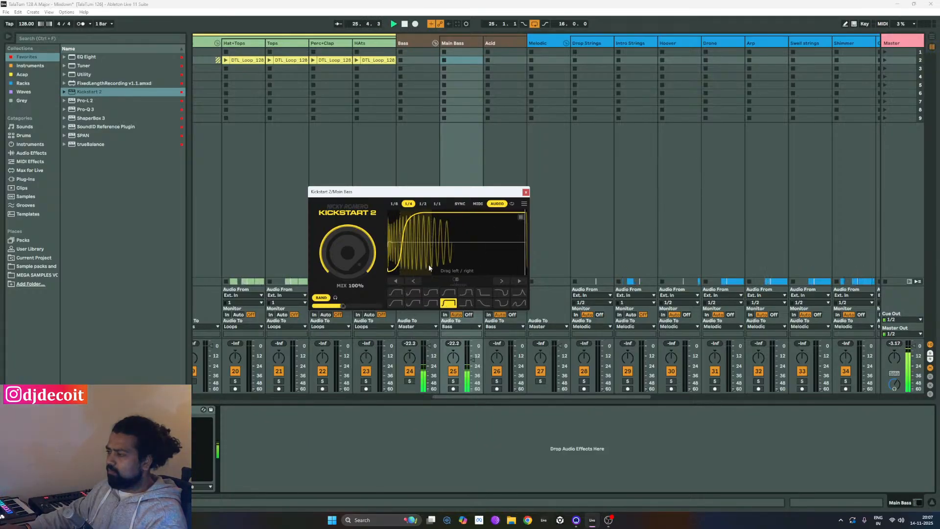
{"action": "left_click", "coordinate": [394, 302]}
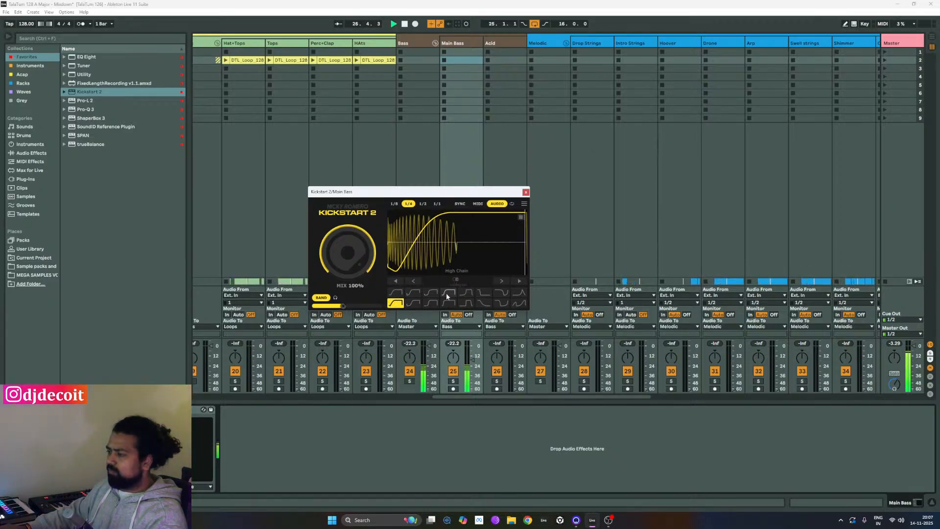
{"action": "left_click", "coordinate": [396, 292]}
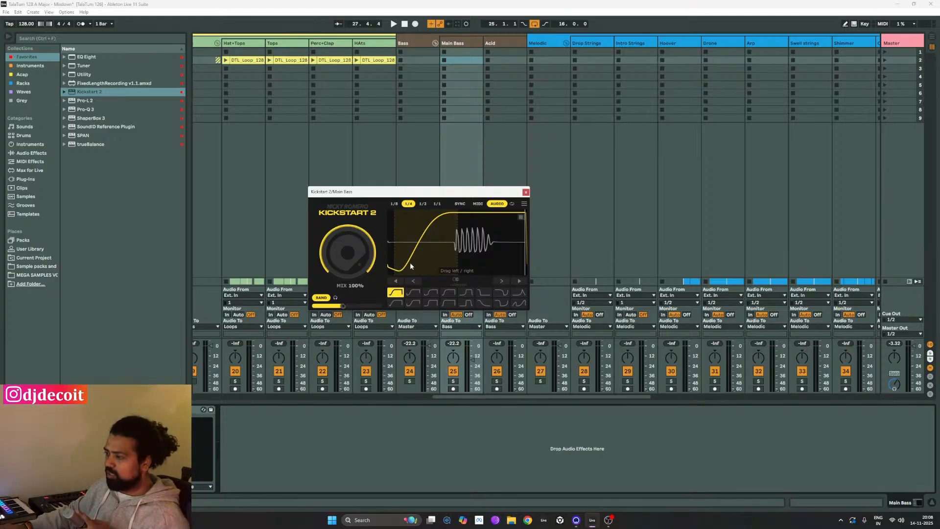
Lower the Kickstart 2 mix on Main Bass to 69% while playing the drop, and stop playback.
{"action": "left_click_drag", "start_coordinate": [437, 192], "coordinate": [450, 182]}
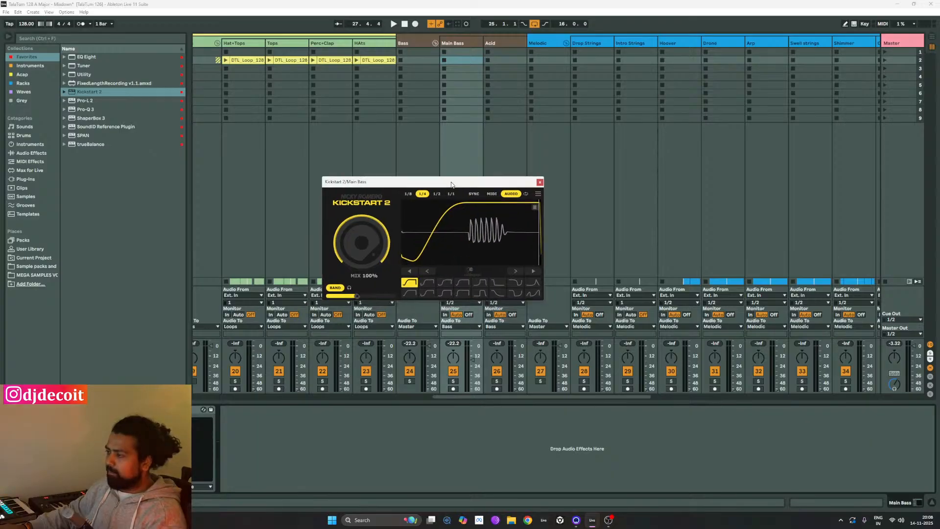
{"action": "key", "text": "space"}
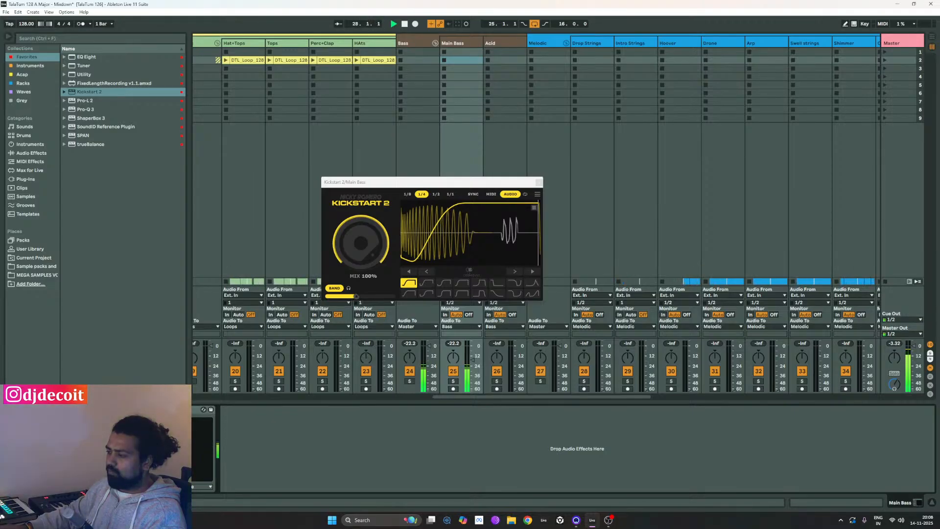
{"action": "key", "text": "space"}
{"action": "key", "text": "space"}
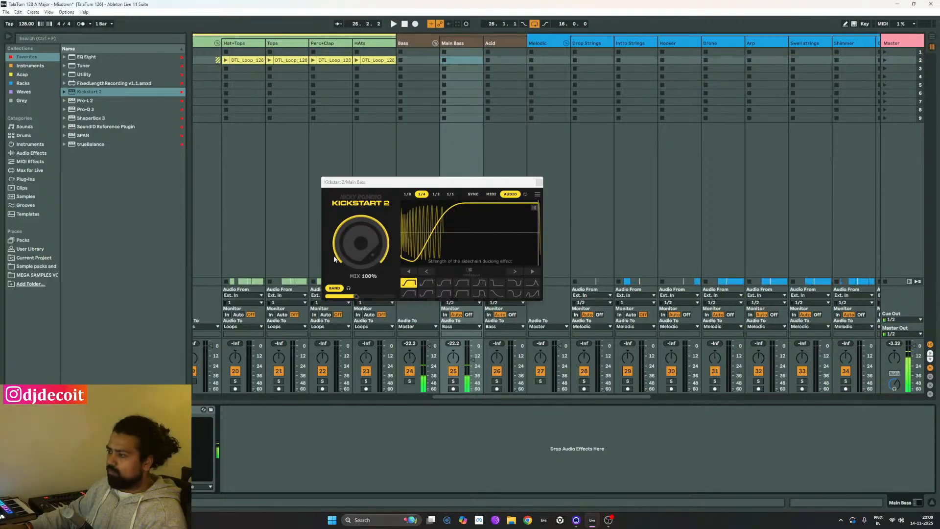
{"action": "left_click_drag", "start_coordinate": [362, 241], "coordinate": [363, 268]}
{"action": "key", "text": "space"}
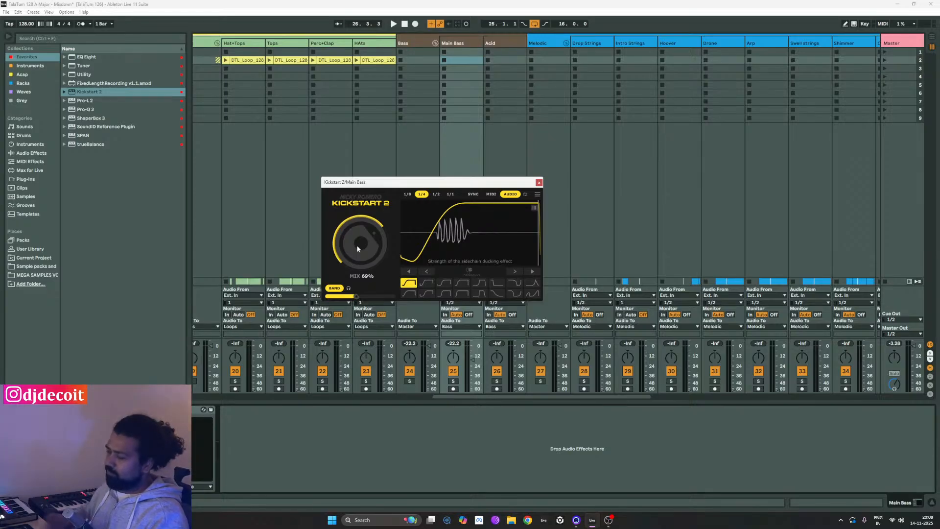
Play the drop while raising the Kickstart 2 mix on Main Bass to 97%, and stop playback.
{"action": "key", "text": "space"}
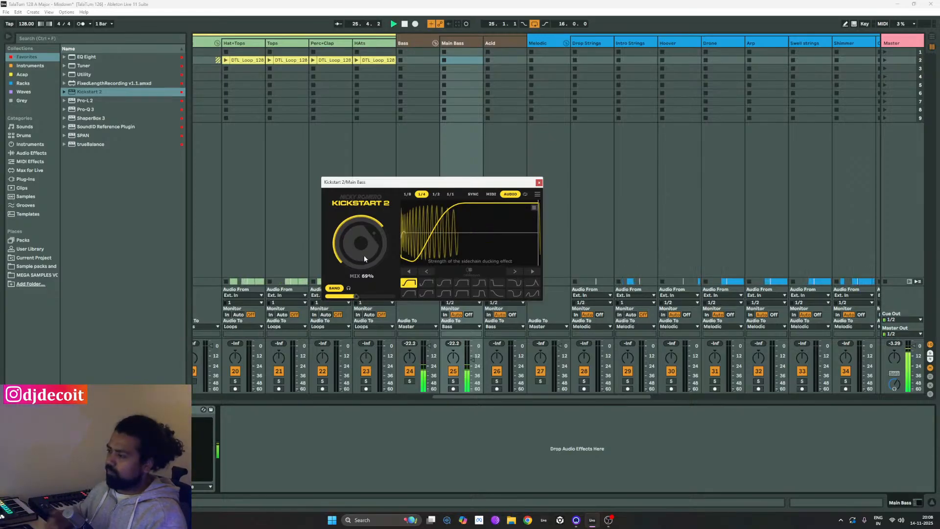
{"action": "left_click_drag", "start_coordinate": [365, 258], "coordinate": [360, 208]}
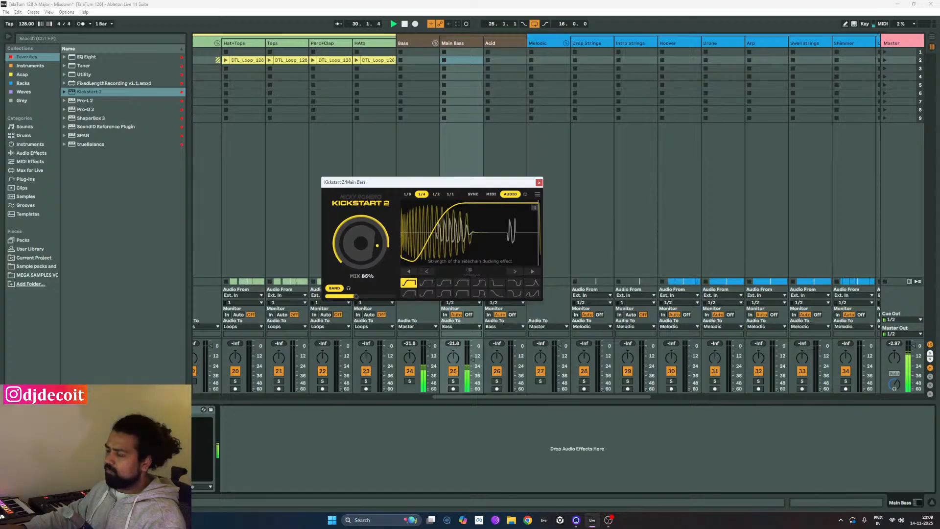
{"action": "left_click_drag", "start_coordinate": [359, 258], "coordinate": [358, 255]}
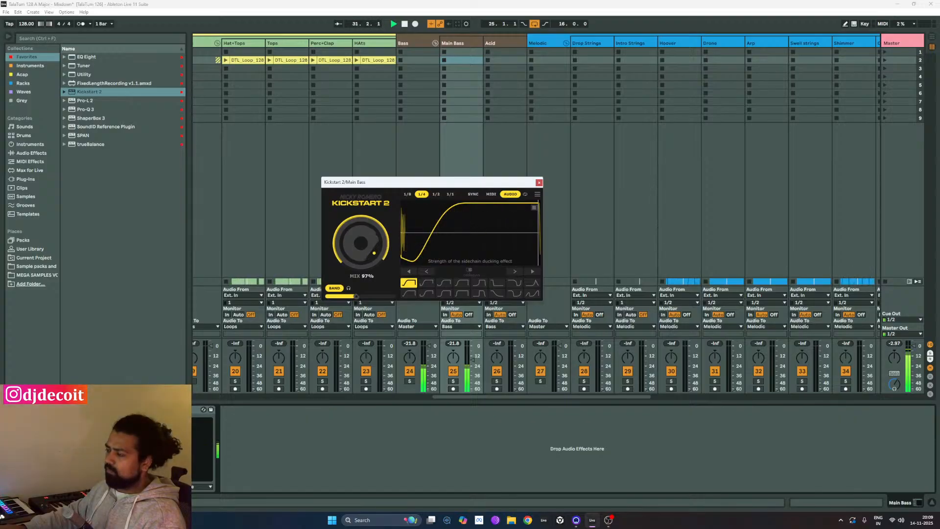
{"action": "key", "text": "space"}
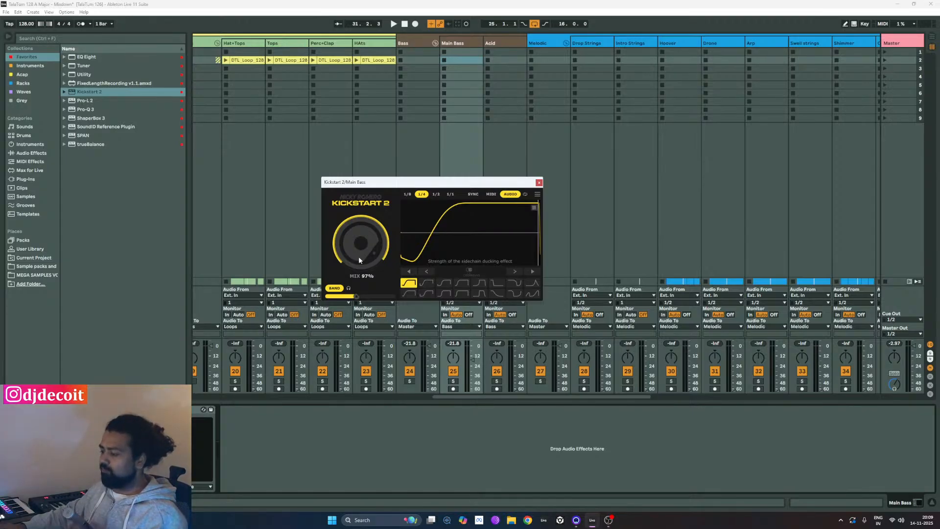
Sweep the Kickstart 2 mix between 0% and 100% while playing the drop, settle on 100%, and close the plug-in window.
{"action": "key", "text": "space"}
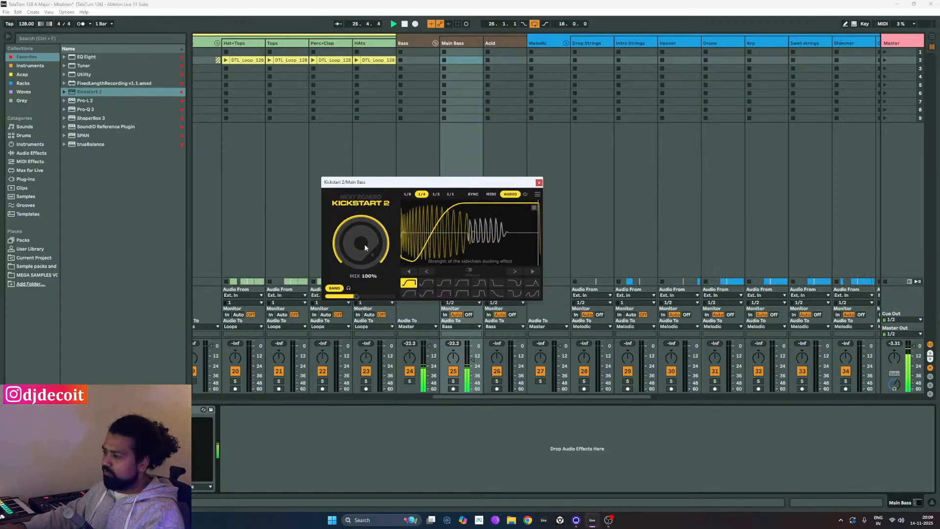
{"action": "left_click_drag", "start_coordinate": [365, 245], "coordinate": [364, 342]}
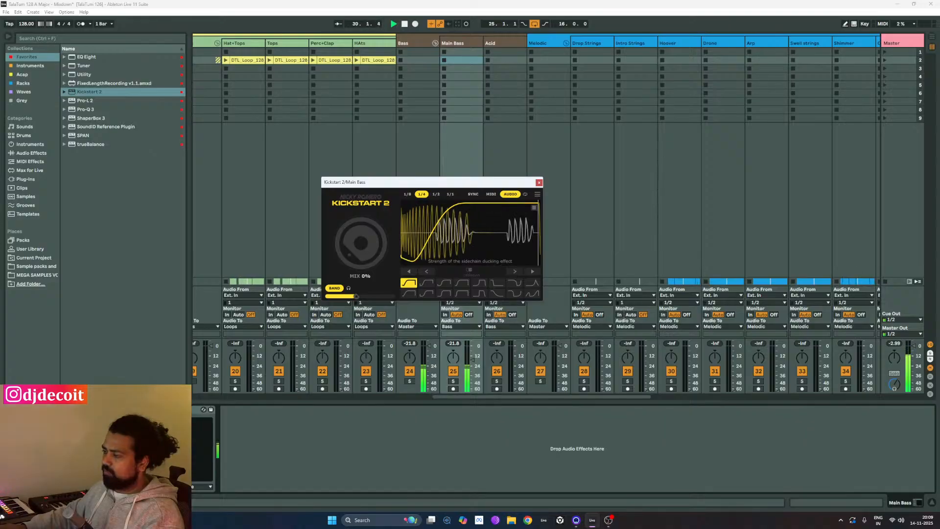
{"action": "left_click_drag", "start_coordinate": [364, 245], "coordinate": [364, 147]}
{"action": "left_click_drag", "start_coordinate": [362, 243], "coordinate": [363, 282]}
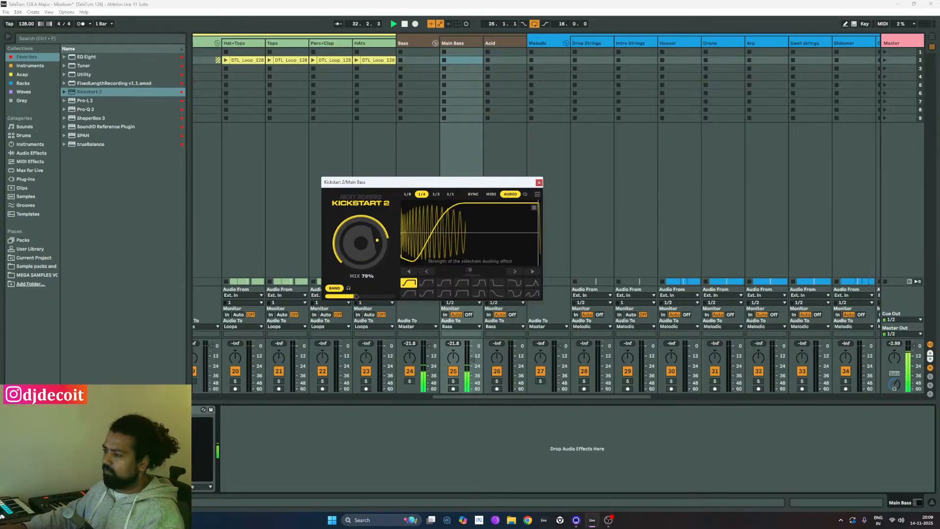
{"action": "left_click_drag", "start_coordinate": [362, 243], "coordinate": [363, 221]}
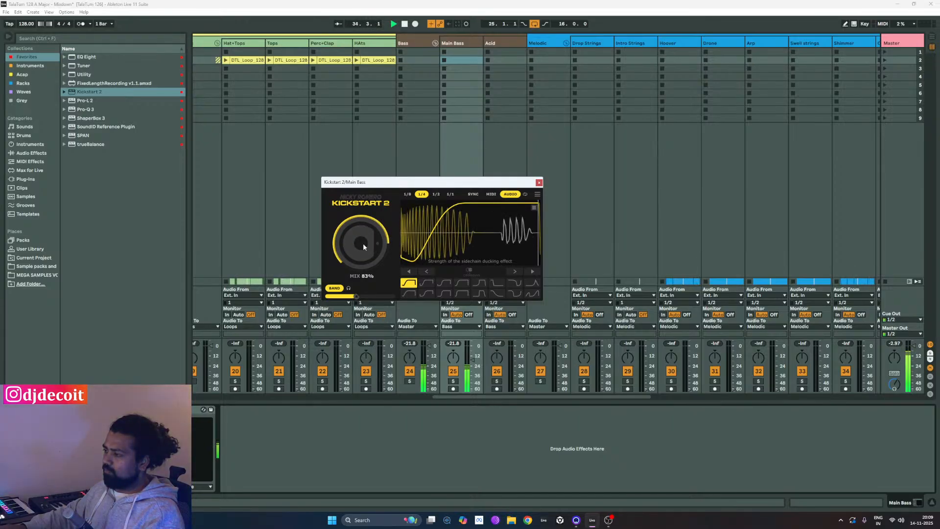
{"action": "left_click_drag", "start_coordinate": [362, 242], "coordinate": [362, 226]}
{"action": "left_click", "coordinate": [539, 183]}
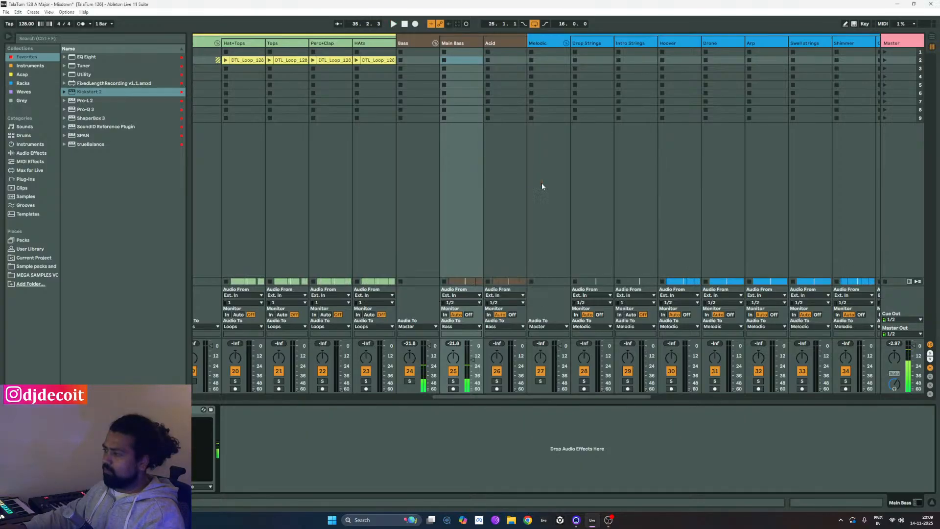
Unfold Main Bass in the Arrangement view and examine its waveform closely at the start of Drop A.
{"action": "key", "text": "Tab"}
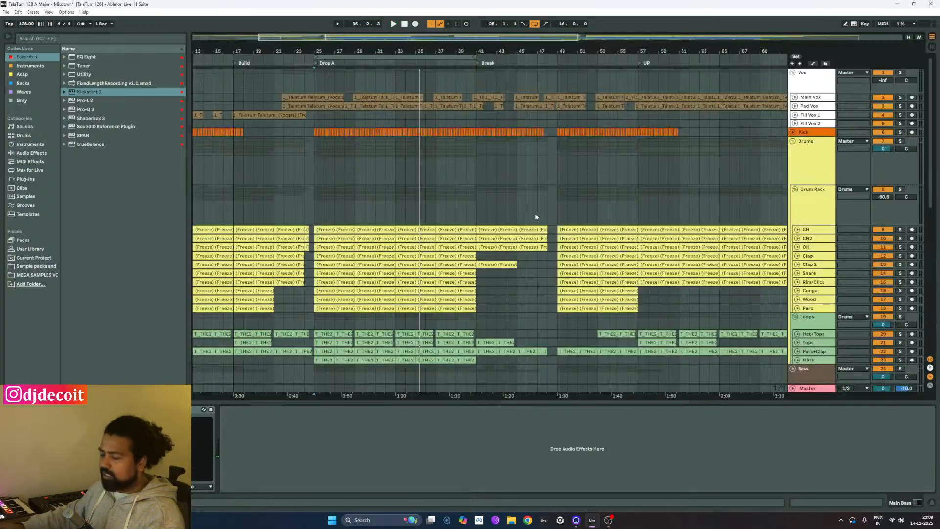
{"action": "scroll", "coordinate": [824, 269], "scroll_direction": "down", "scroll_amount": 5}
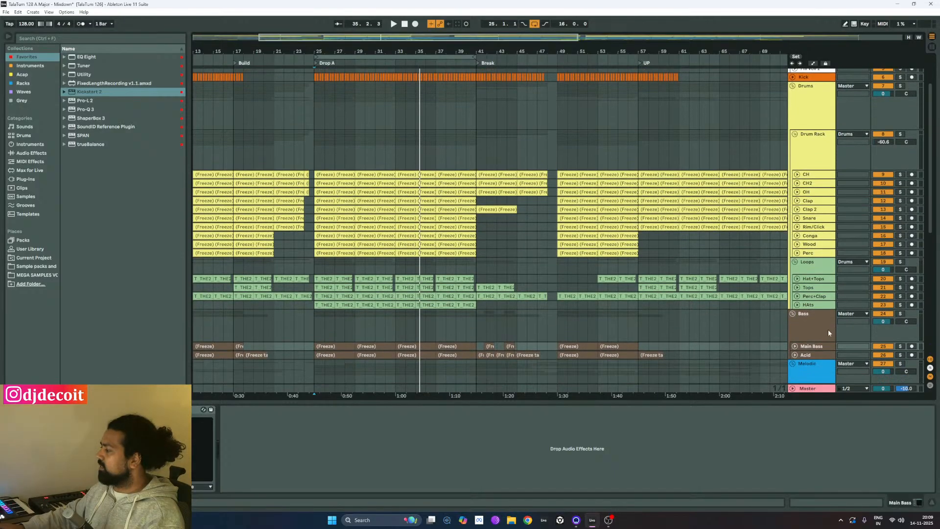
{"action": "left_click", "coordinate": [795, 310]}
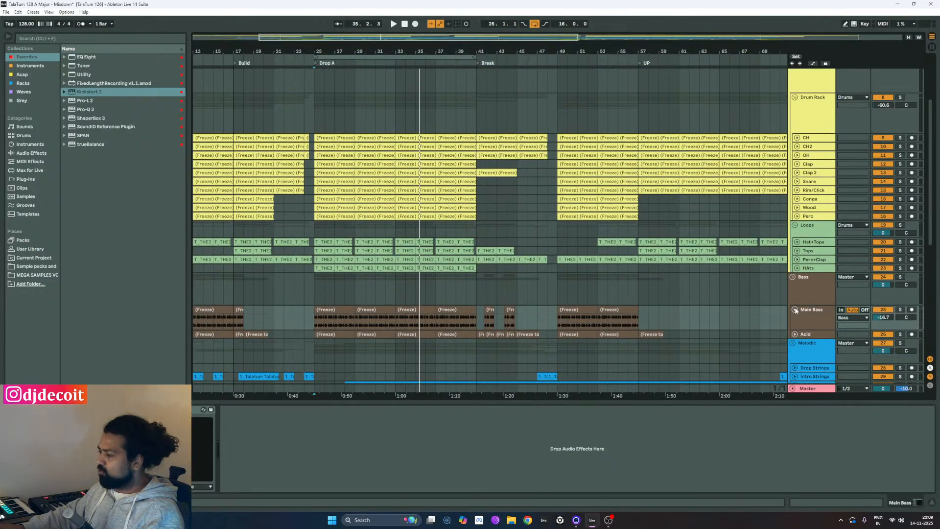
{"action": "scroll", "coordinate": [769, 304], "scroll_direction": "down", "scroll_amount": 2}
{"action": "scroll", "coordinate": [360, 297], "scroll_direction": "up", "scroll_amount": 5}
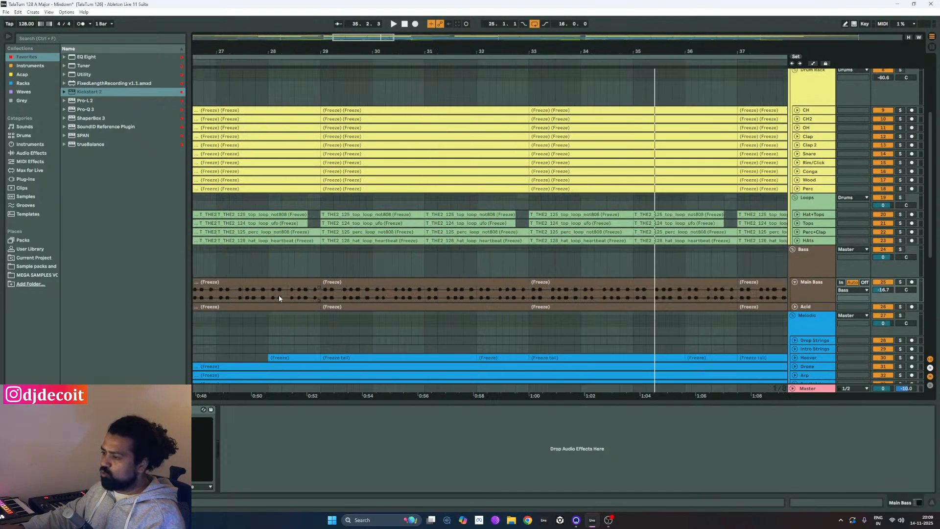
{"action": "scroll", "coordinate": [465, 296], "scroll_direction": "down", "scroll_amount": 5}
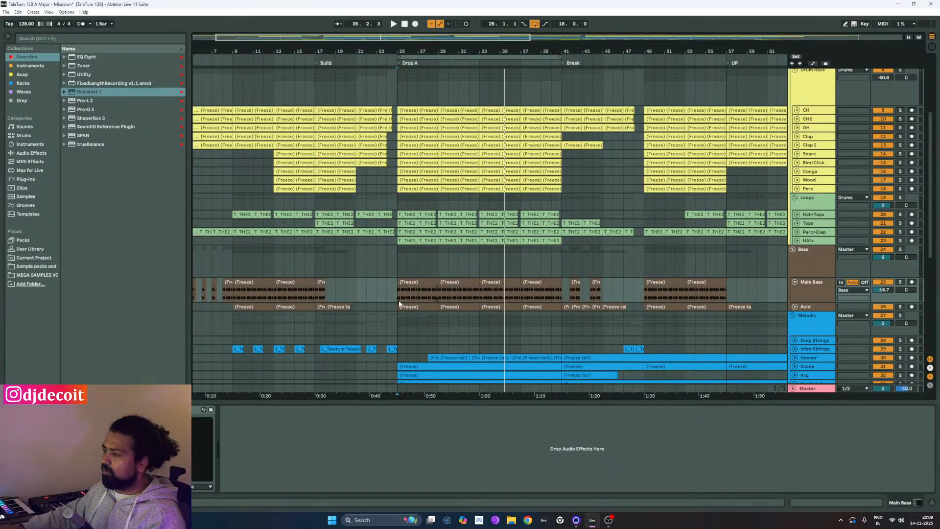
{"action": "scroll", "coordinate": [395, 296], "scroll_direction": "up", "scroll_amount": 10}
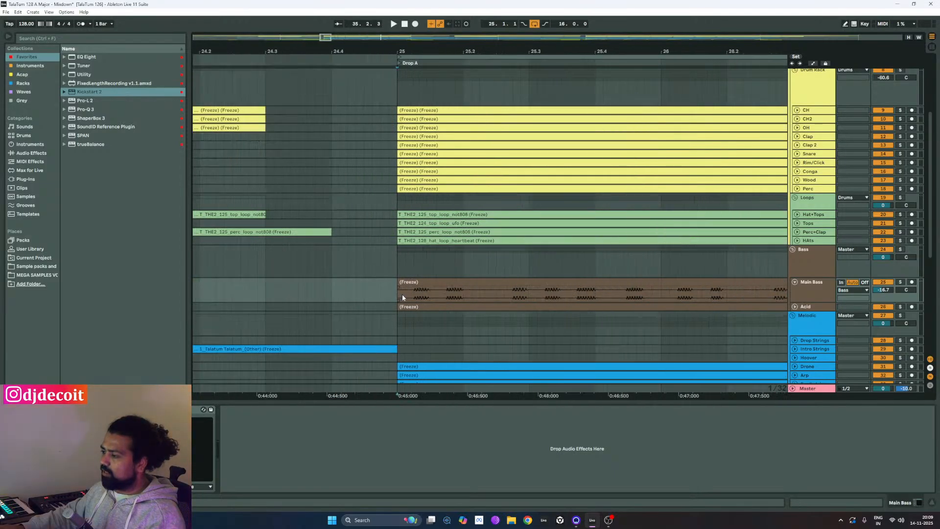
{"action": "scroll", "coordinate": [413, 299], "scroll_direction": "up", "scroll_amount": 3}
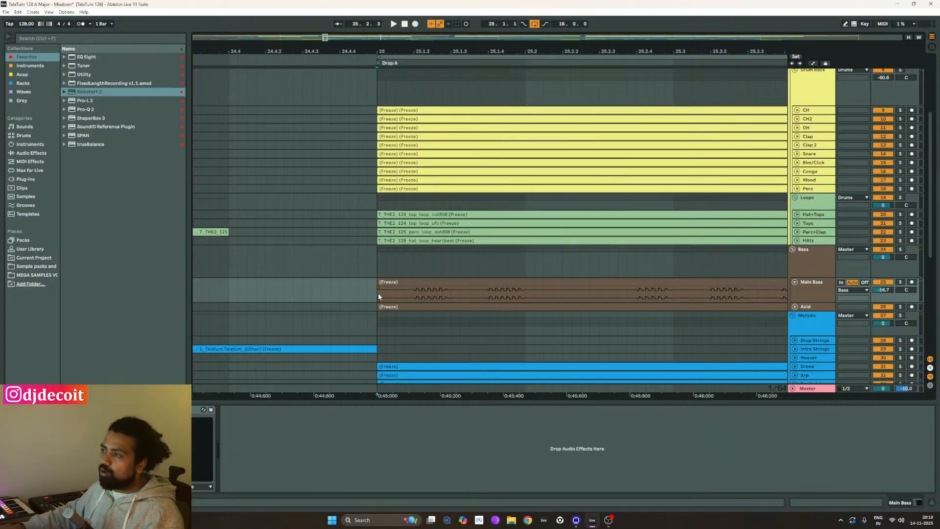
{"action": "scroll", "coordinate": [324, 293], "scroll_direction": "down", "scroll_amount": 3, "text": "ctrl"}
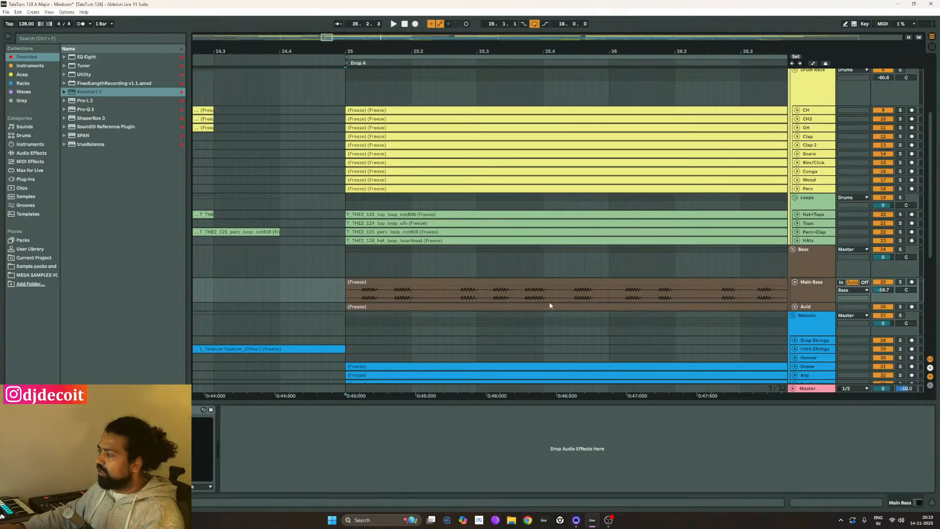
Mark each of the four beats of bar 25 on the Bass group to compare the kick positions with the bass notes.
{"action": "left_click", "coordinate": [361, 269]}
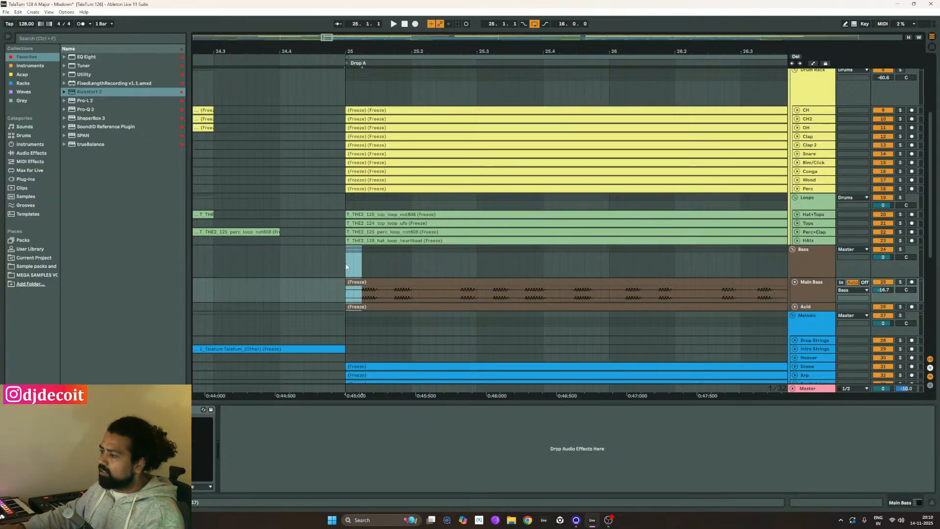
{"action": "left_click", "coordinate": [415, 265]}
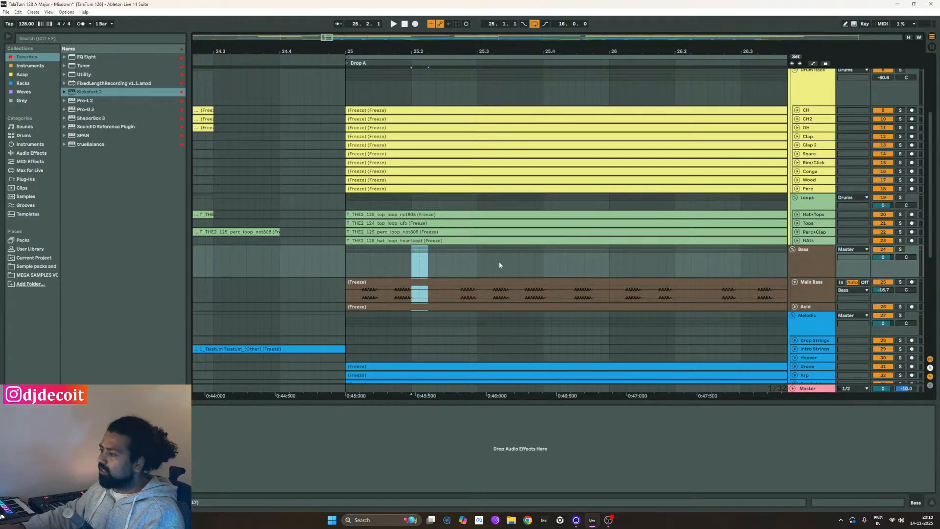
{"action": "left_click", "coordinate": [479, 264]}
{"action": "left_click", "coordinate": [547, 265]}
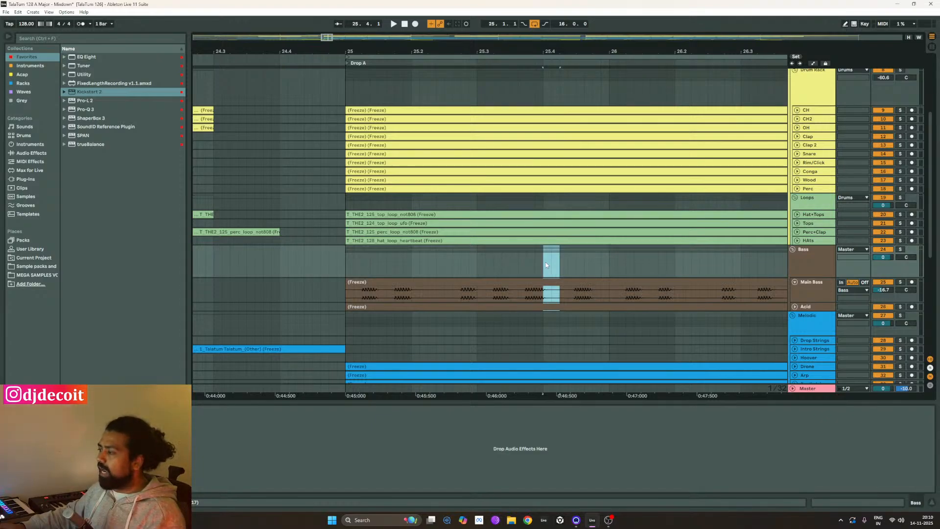
Examine the Main Bass notes further into Drop A and select all of bar 28 on the Bass group.
{"action": "scroll", "coordinate": [303, 277], "scroll_direction": "down", "scroll_amount": 3}
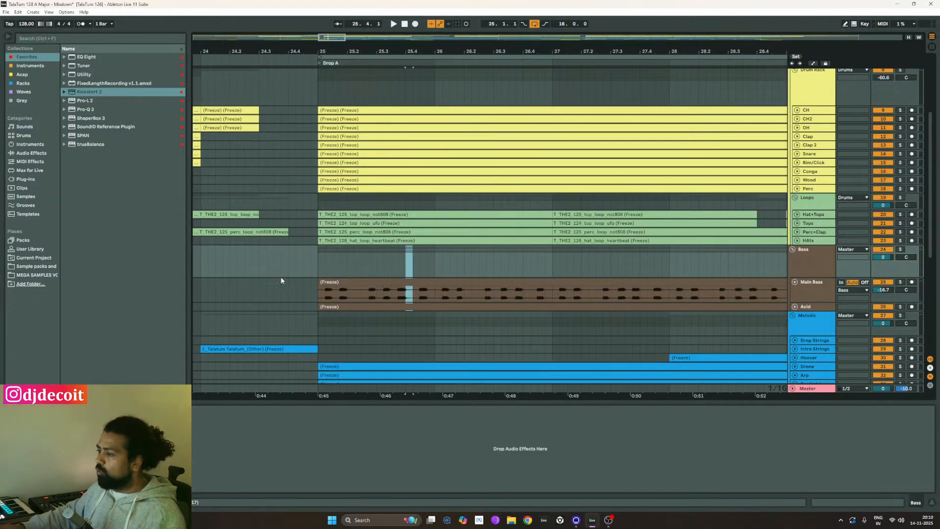
{"action": "scroll", "coordinate": [504, 294], "scroll_direction": "up", "scroll_amount": 3}
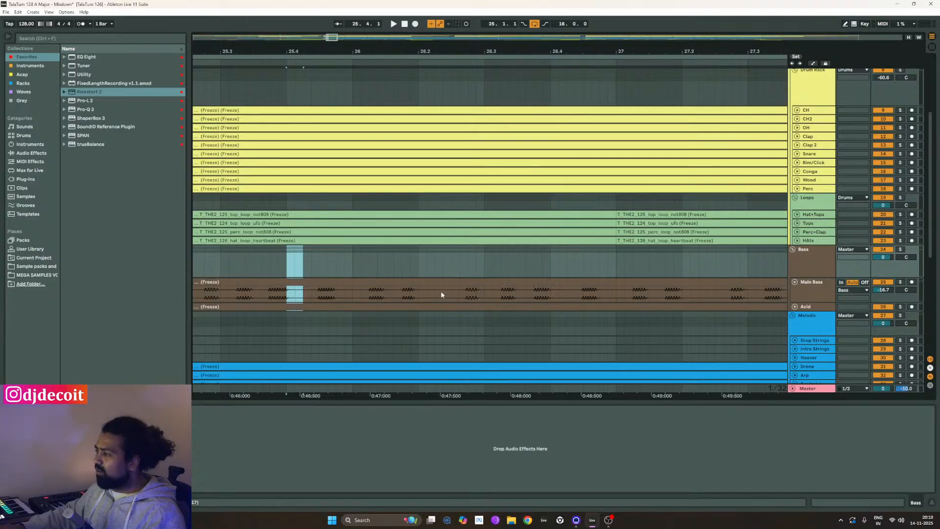
{"action": "scroll", "coordinate": [441, 293], "scroll_direction": "down", "scroll_amount": 3}
{"action": "scroll", "coordinate": [410, 293], "scroll_direction": "down", "scroll_amount": 3}
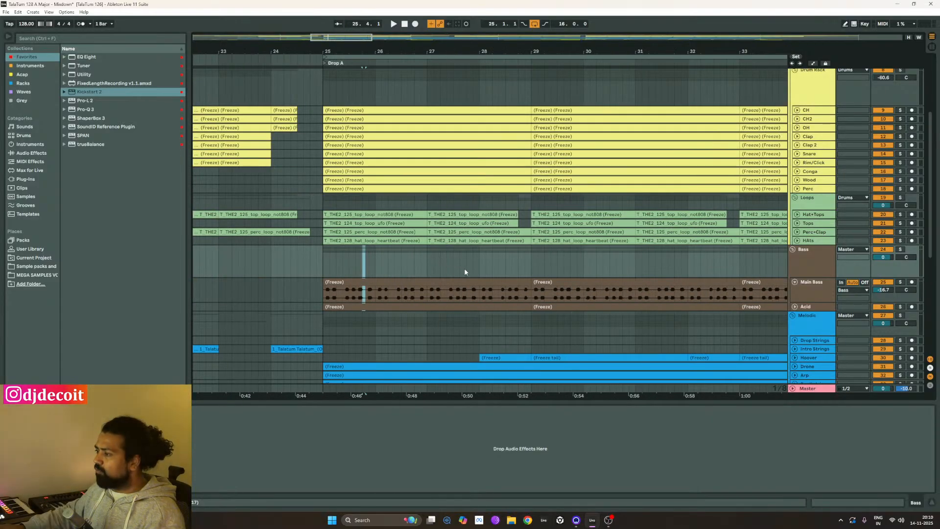
{"action": "left_click", "coordinate": [482, 266]}
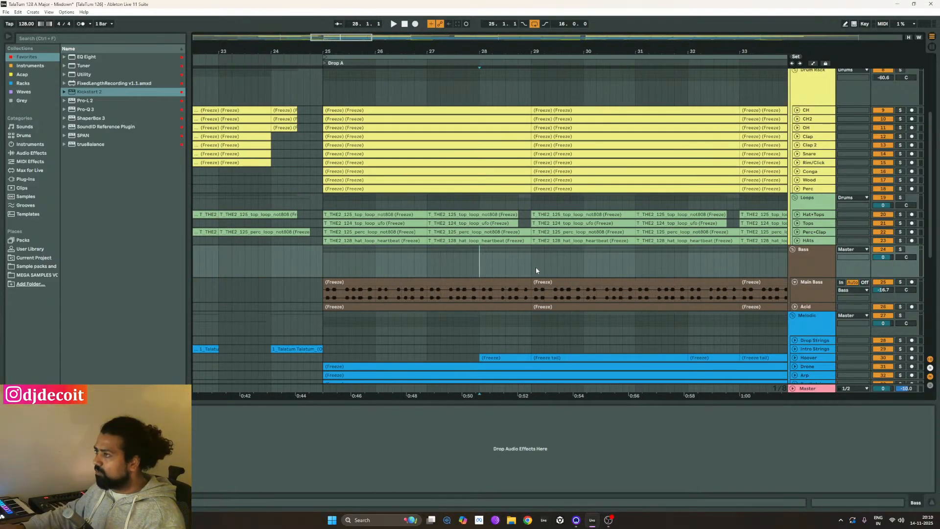
{"action": "scroll", "coordinate": [510, 293], "scroll_direction": "up", "scroll_amount": 5}
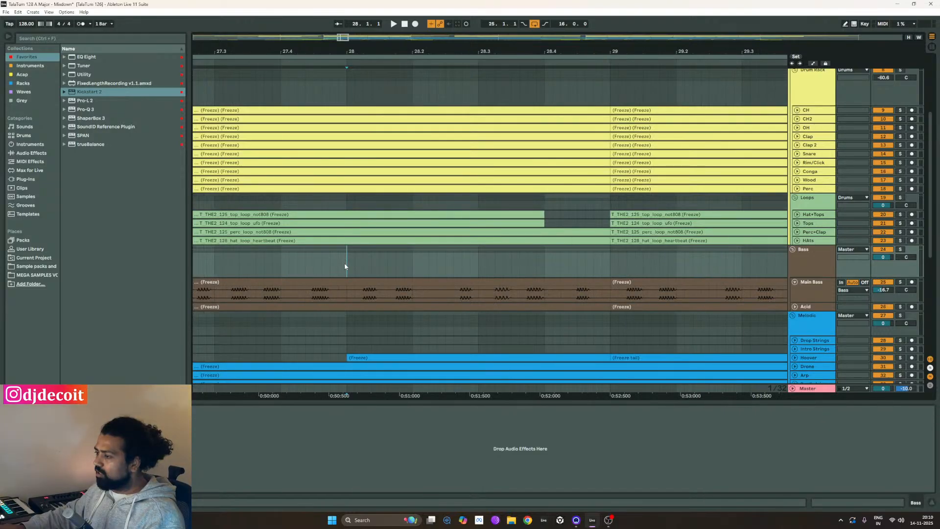
{"action": "left_click_drag", "start_coordinate": [346, 263], "coordinate": [609, 262]}
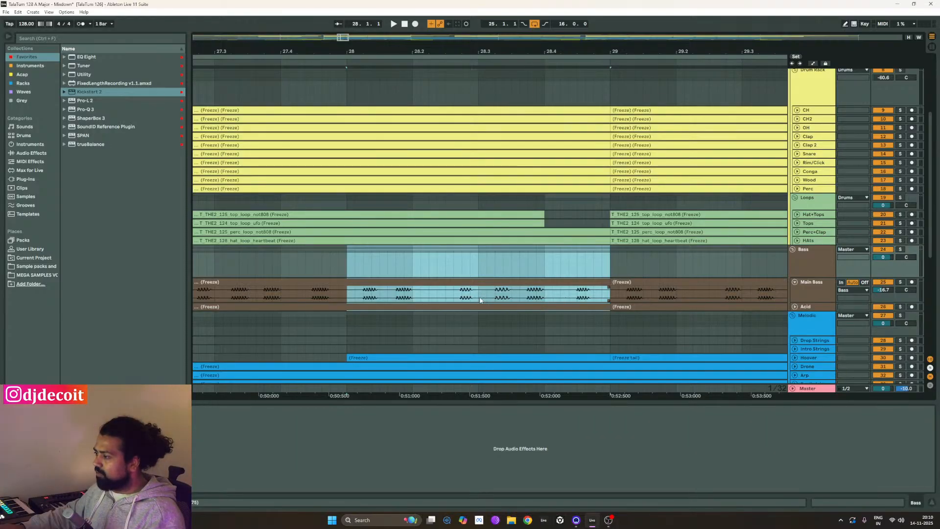
Highlight the first bass note of bar 28 on Main Bass, and return the insert marker to the start of Drop A.
{"action": "left_click_drag", "start_coordinate": [479, 297], "coordinate": [503, 293]}
{"action": "left_click", "coordinate": [347, 298]}
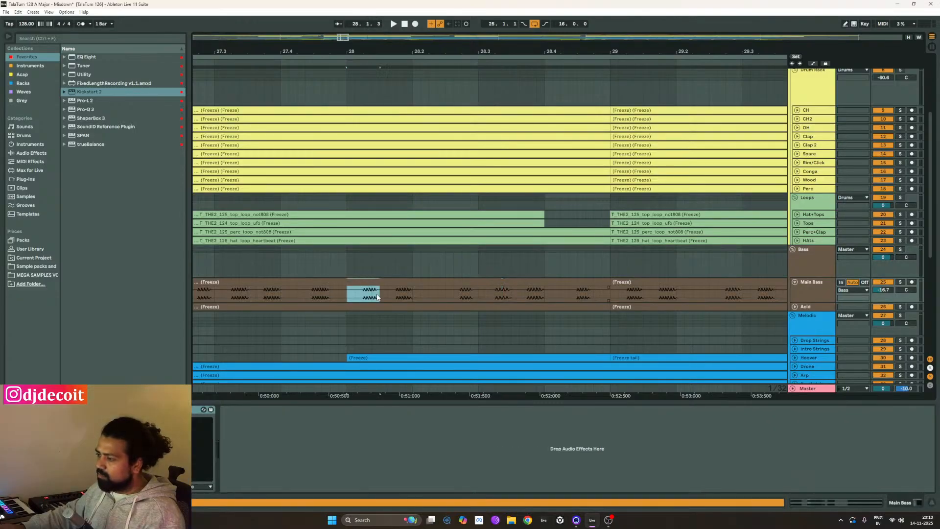
{"action": "left_click_drag", "start_coordinate": [377, 296], "coordinate": [374, 291]}
{"action": "scroll", "coordinate": [522, 274], "scroll_direction": "up", "scroll_amount": 5}
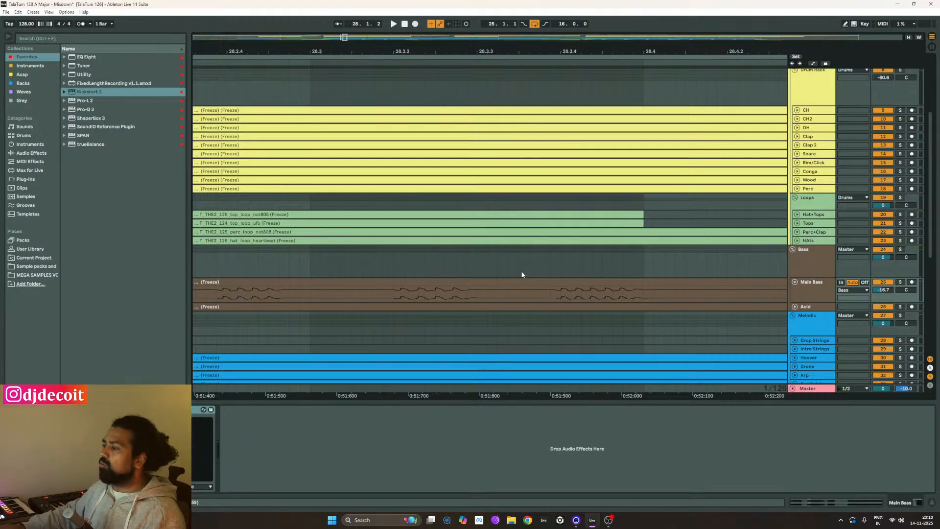
{"action": "scroll", "coordinate": [522, 274], "scroll_direction": "down", "scroll_amount": 8}
{"action": "left_click", "coordinate": [328, 269]}
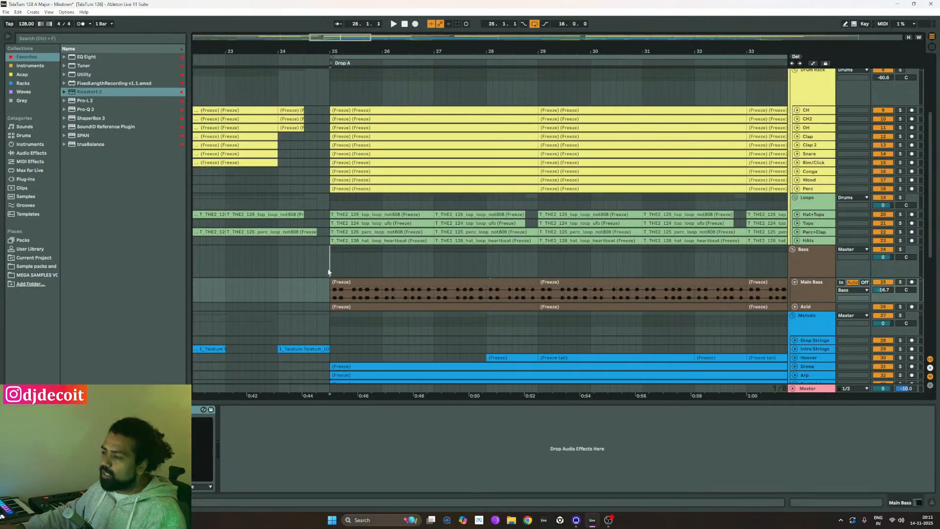
Reopen Kickstart 2 on Main Bass from the Session view and fine-tune the Band frequency below which it ducks.
{"action": "left_click", "coordinate": [806, 273]}
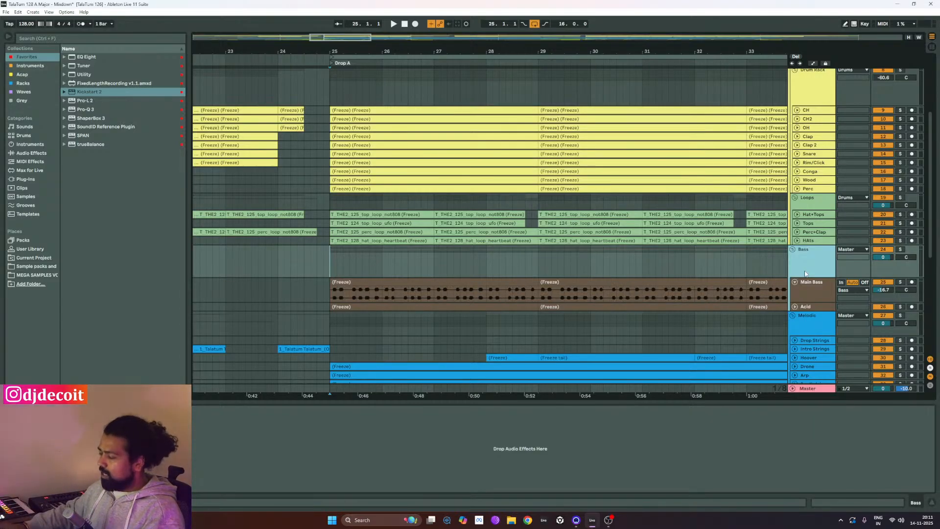
{"action": "key", "text": "Tab"}
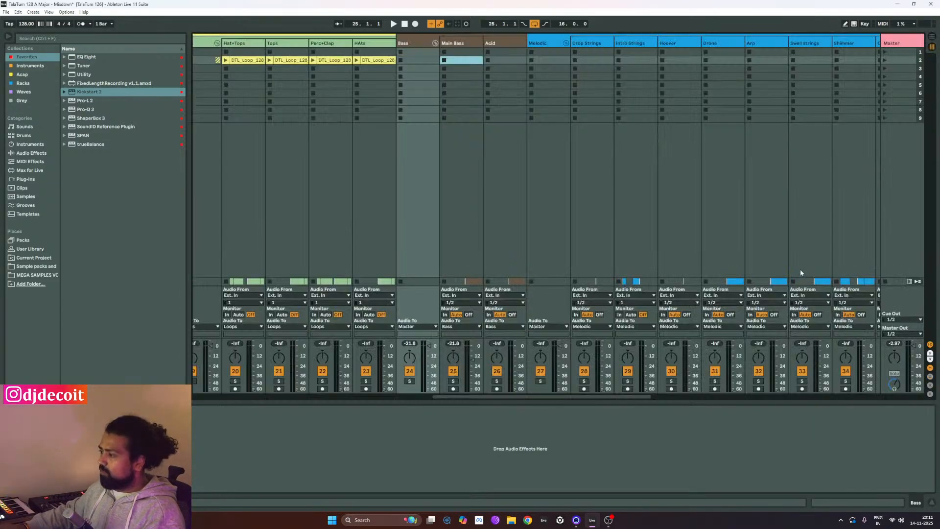
{"action": "left_click", "coordinate": [468, 42]}
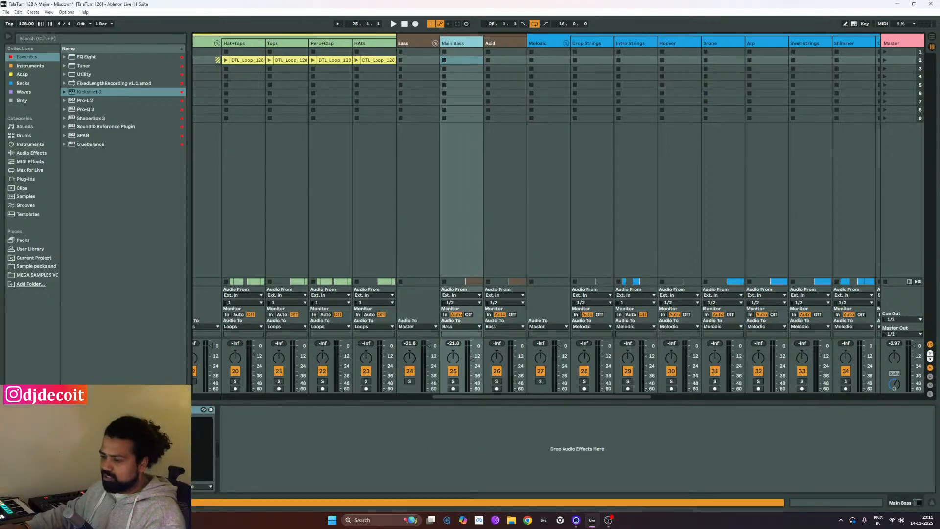
{"action": "left_click", "coordinate": [146, 409]}
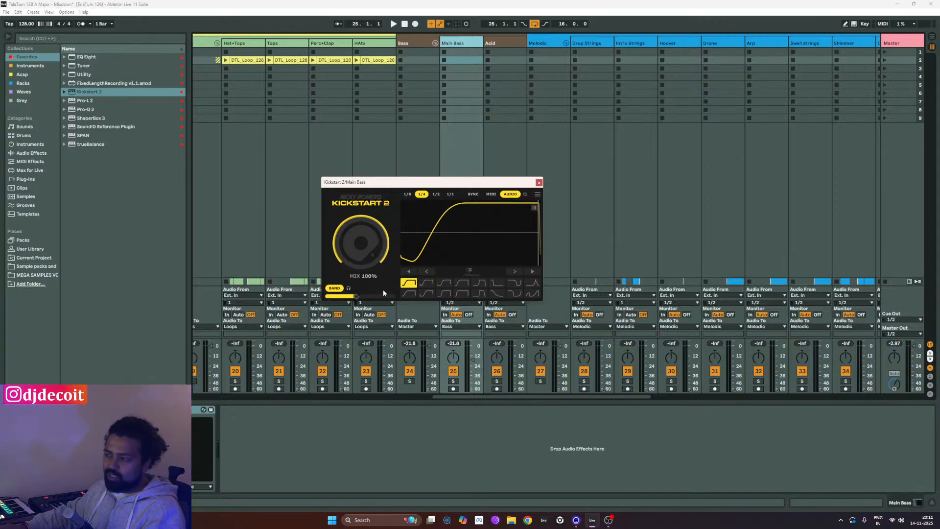
{"action": "left_click_drag", "start_coordinate": [356, 296], "coordinate": [359, 296]}
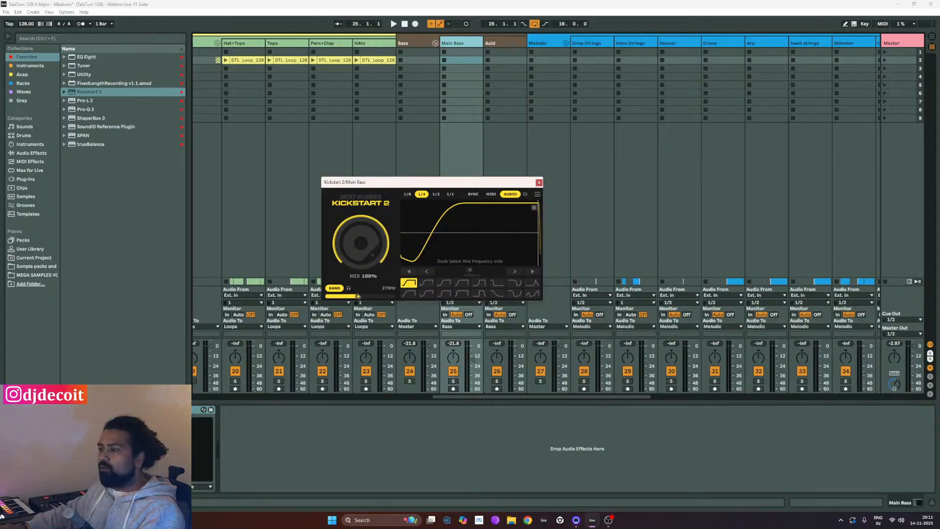
{"action": "left_click_drag", "start_coordinate": [358, 296], "coordinate": [361, 297]}
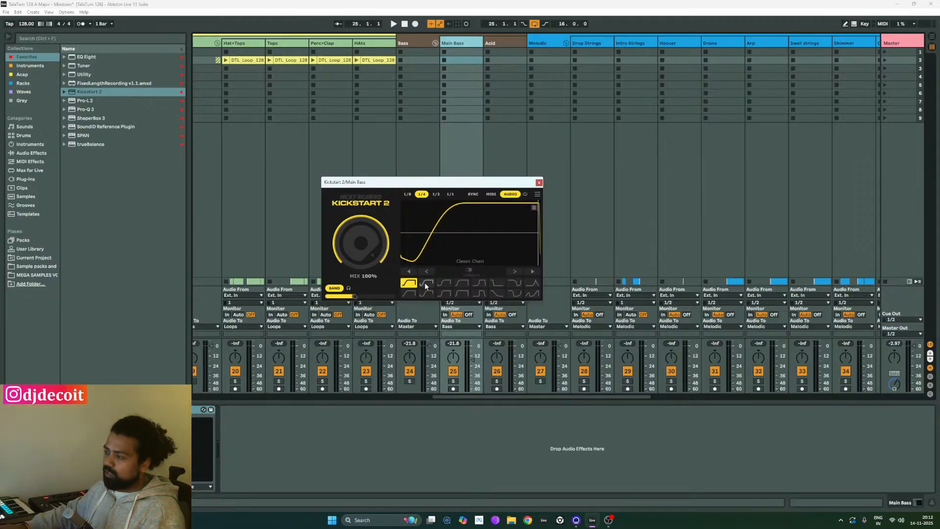
Try several ducking shape presets in Kickstart 2 on Main Bass, pick the second lower-row shape and adjust the length of its curve.
{"action": "left_click", "coordinate": [444, 286]}
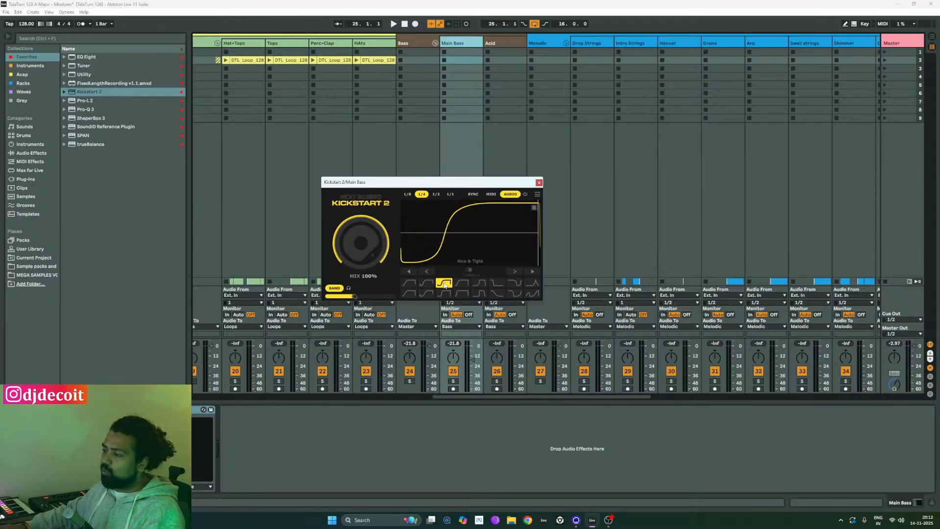
{"action": "left_click", "coordinate": [426, 293]}
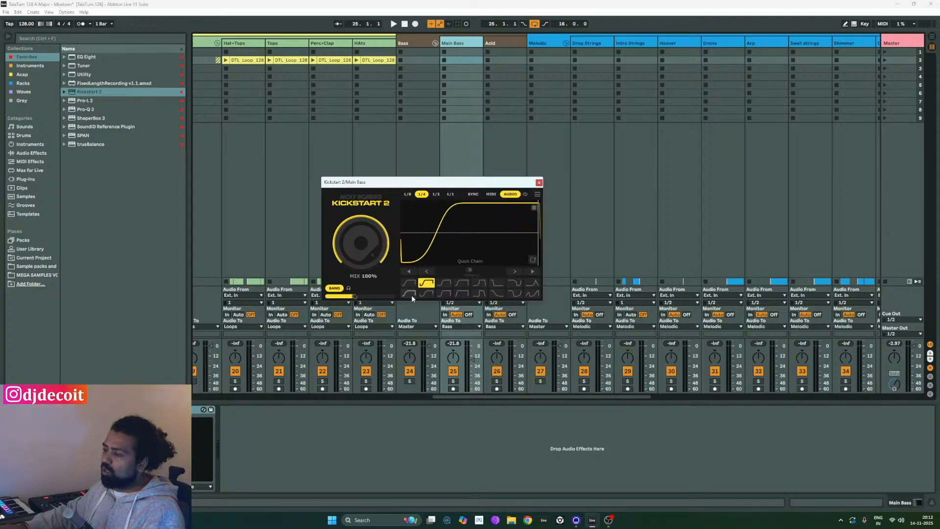
{"action": "left_click", "coordinate": [444, 283]}
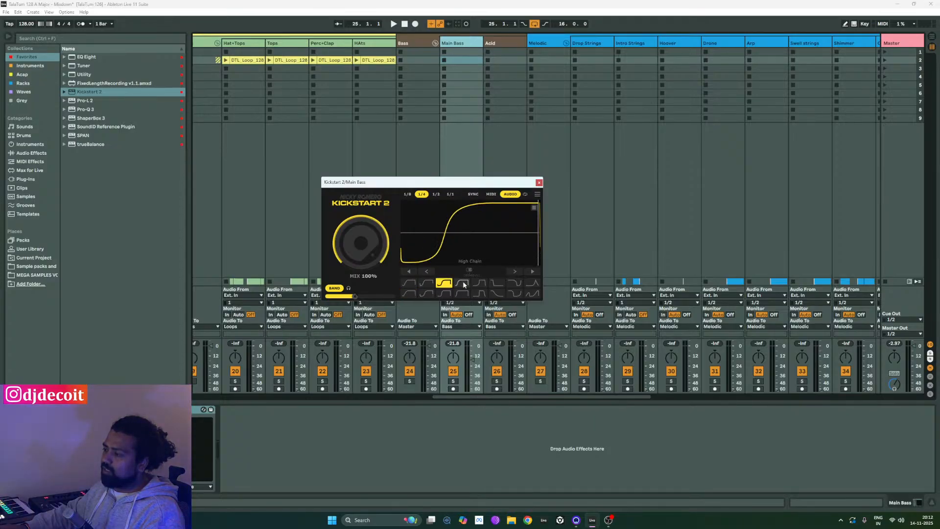
{"action": "left_click", "coordinate": [462, 283]}
{"action": "left_click", "coordinate": [463, 294]}
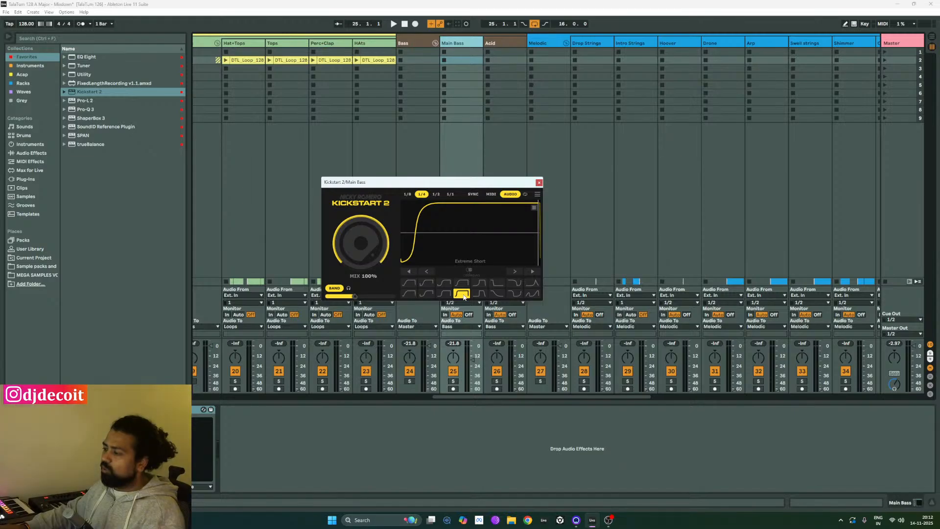
{"action": "left_click", "coordinate": [444, 294]}
{"action": "left_click", "coordinate": [426, 283]}
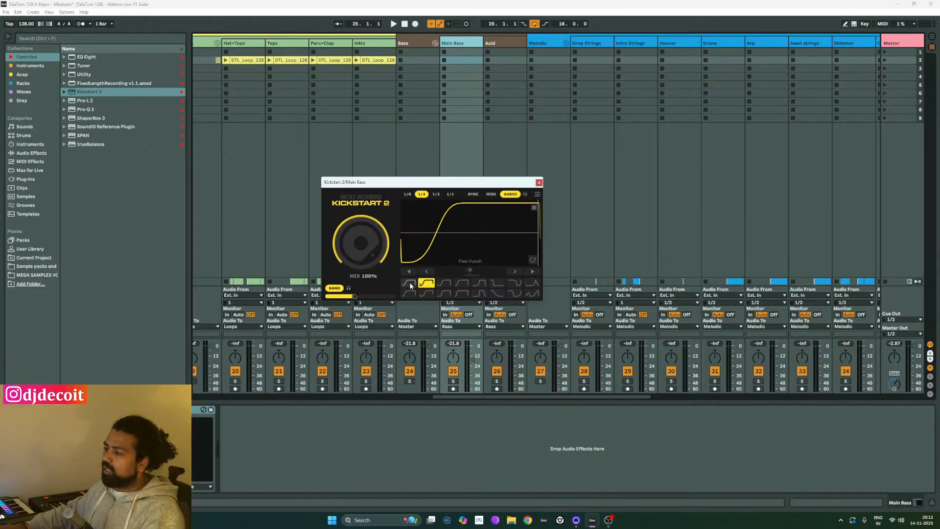
{"action": "left_click", "coordinate": [409, 283]}
{"action": "left_click", "coordinate": [409, 293]}
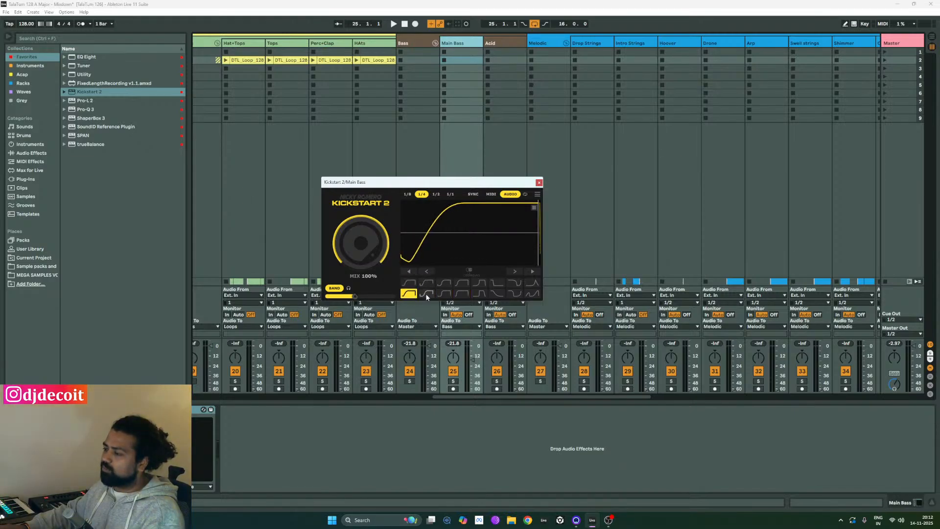
{"action": "left_click", "coordinate": [425, 294]}
{"action": "left_click_drag", "start_coordinate": [452, 235], "coordinate": [460, 236]}
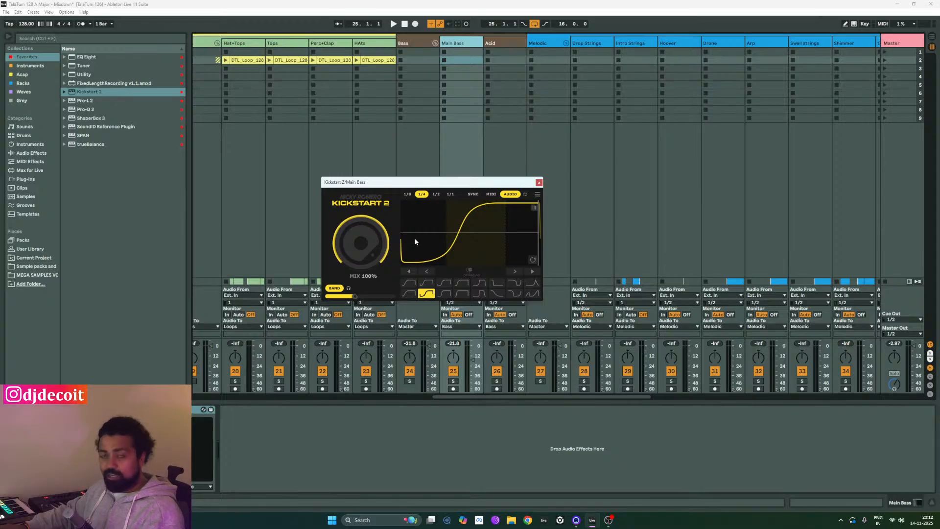
Play Drop A, comparing the bass with Kickstart 2 switched on and off and testing its Mix amount.
{"action": "key", "text": "space"}
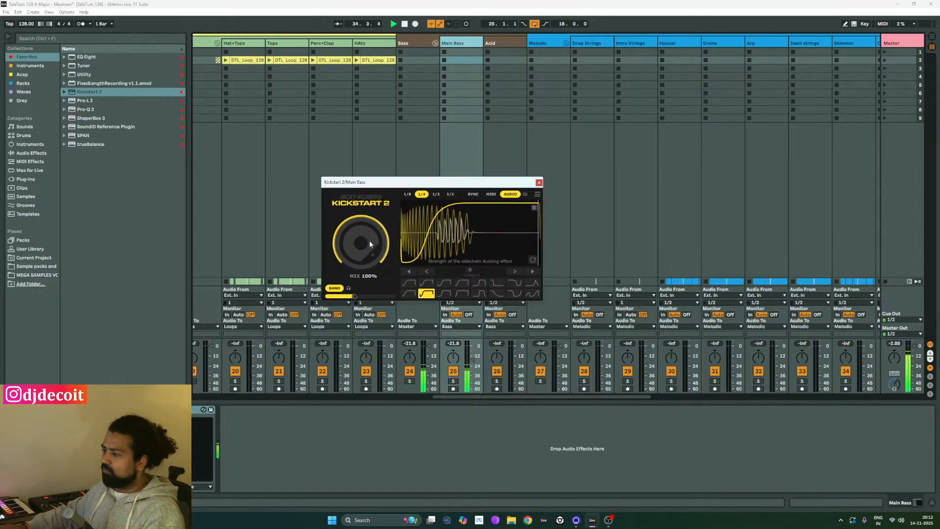
{"action": "left_click", "coordinate": [146, 409]}
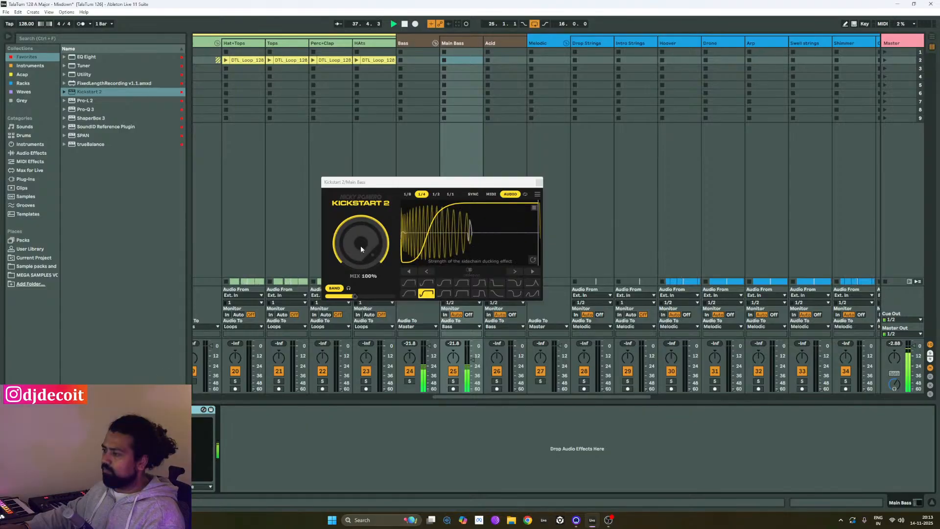
{"action": "left_click_drag", "start_coordinate": [359, 242], "coordinate": [359, 261]}
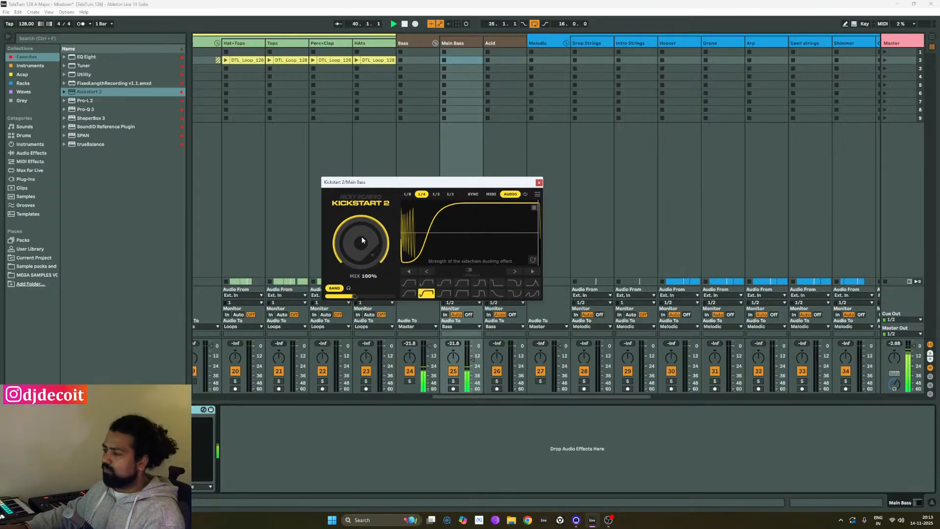
Close the Kickstart 2 window and remove the device from the Main Bass track.
{"action": "left_click", "coordinate": [538, 182]}
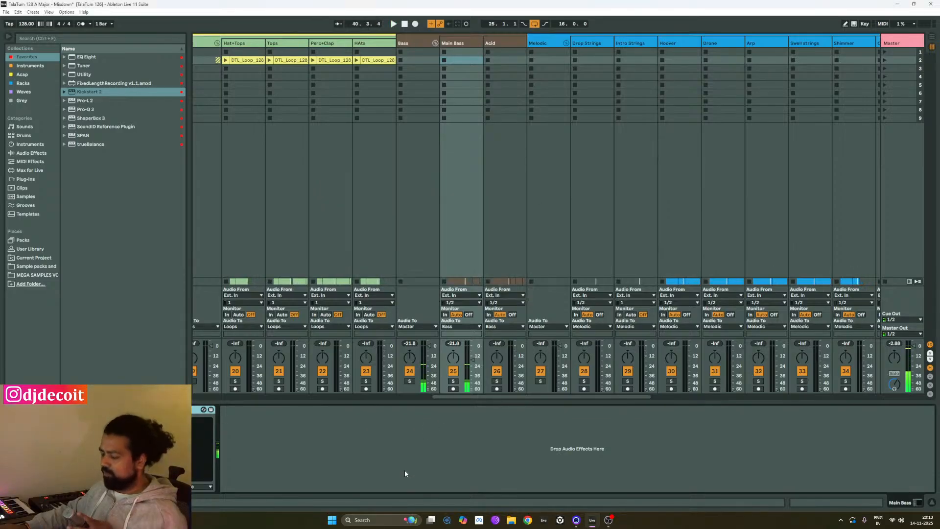
{"action": "key", "text": "Delete"}
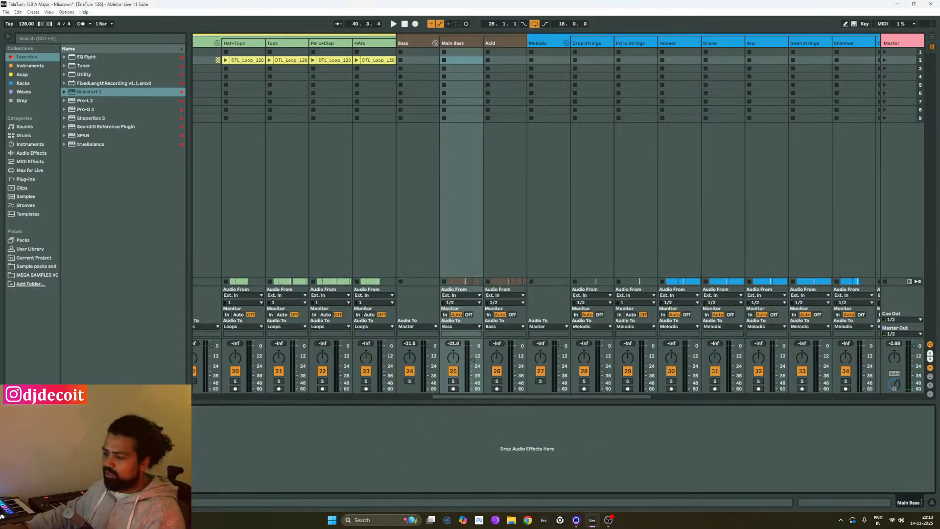
{"action": "left_click", "coordinate": [494, 46]}
{"action": "left_click", "coordinate": [464, 43]}
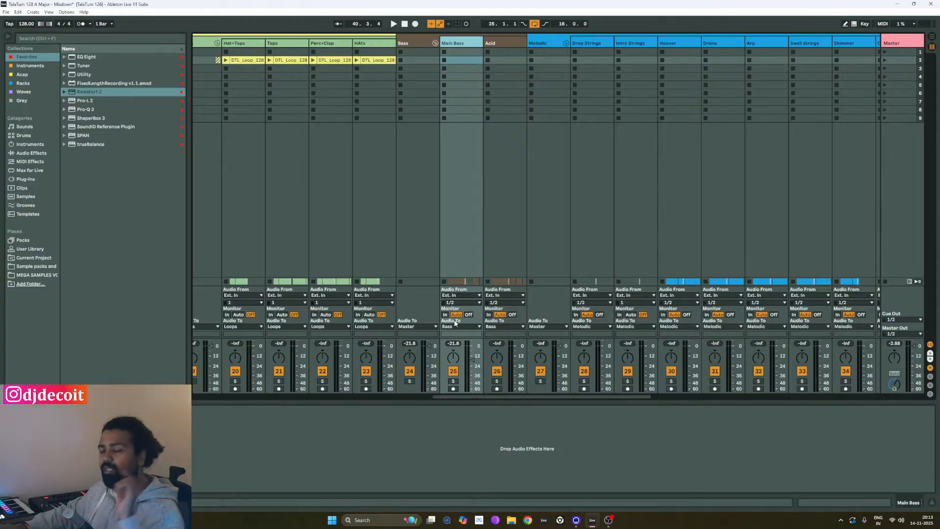
{"action": "key", "text": "ctrl+v"}
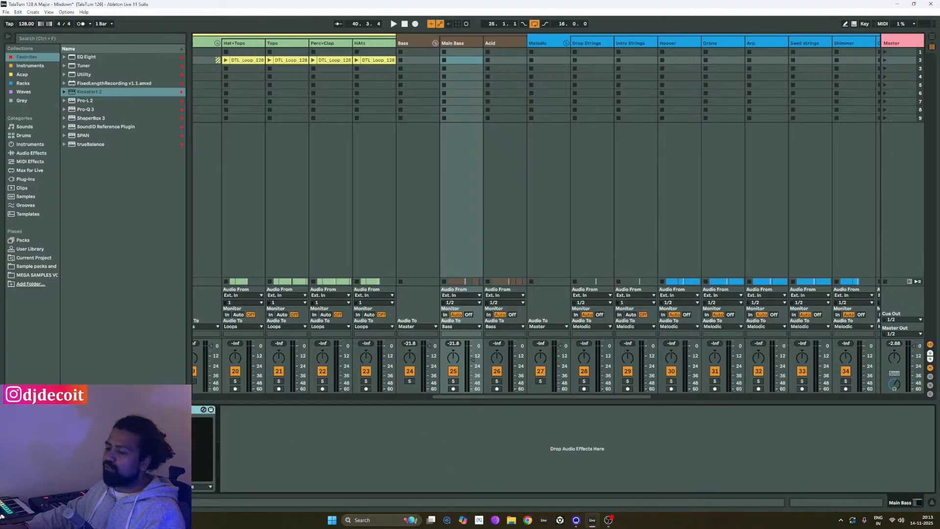
{"action": "key", "text": "Delete"}
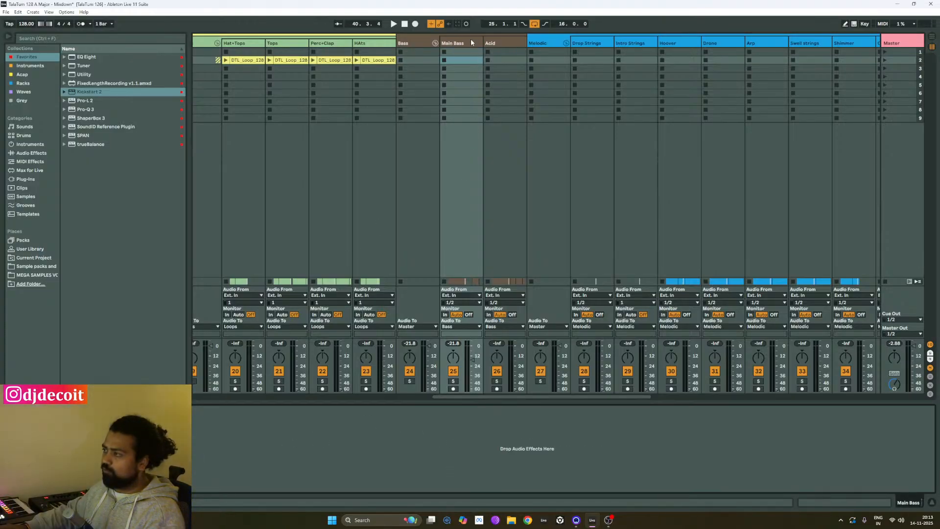
Select the Main Bass track and play Drop A to hear the bass against the kick without ducking.
{"action": "left_click", "coordinate": [412, 191]}
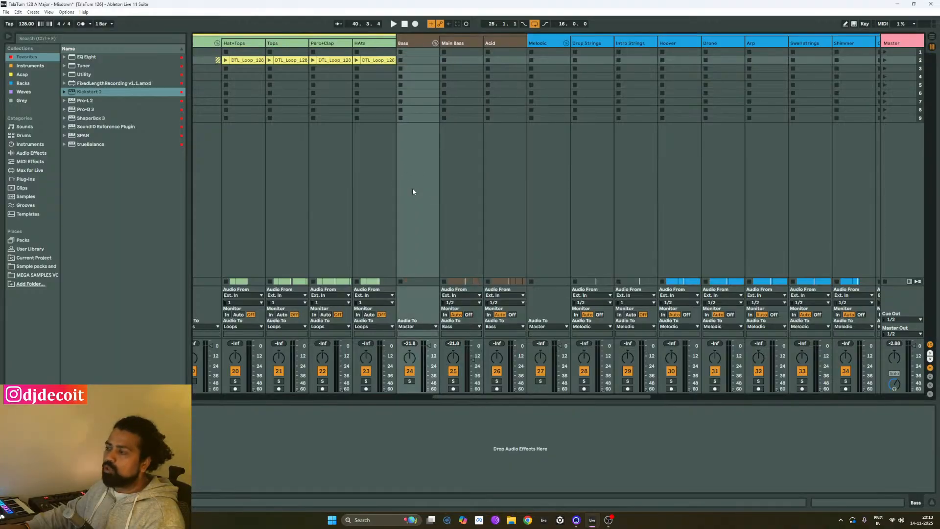
{"action": "left_click", "coordinate": [466, 196]}
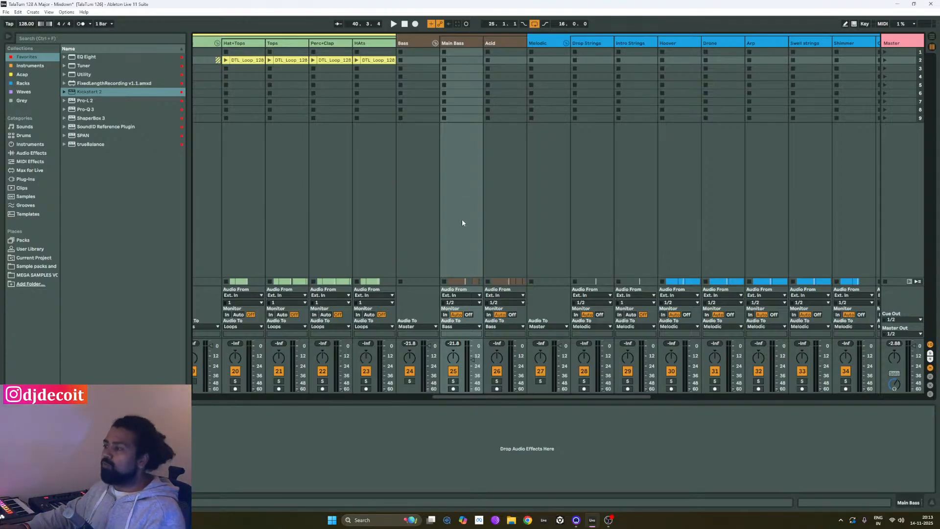
{"action": "key", "text": "space"}
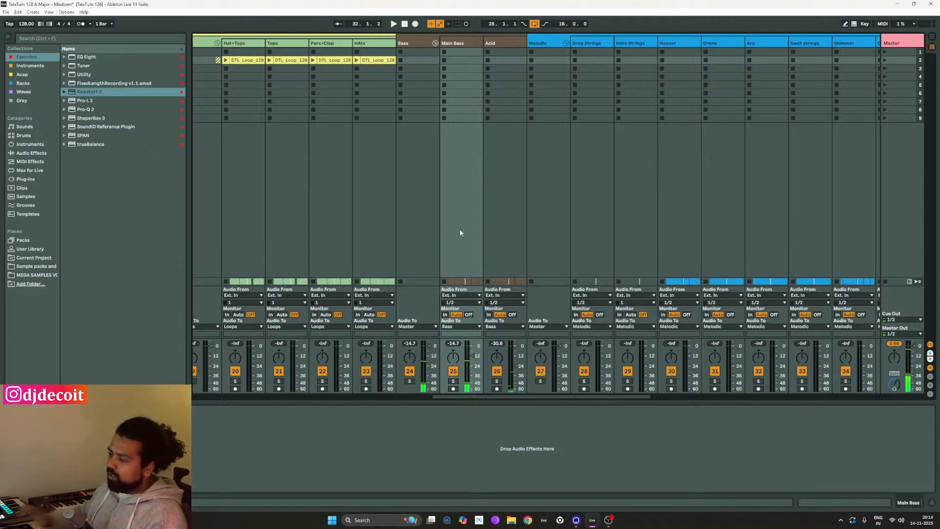
Insert the SPAN analyzer on the Master track and reposition its window over the mixer.
{"action": "left_click", "coordinate": [899, 43]}
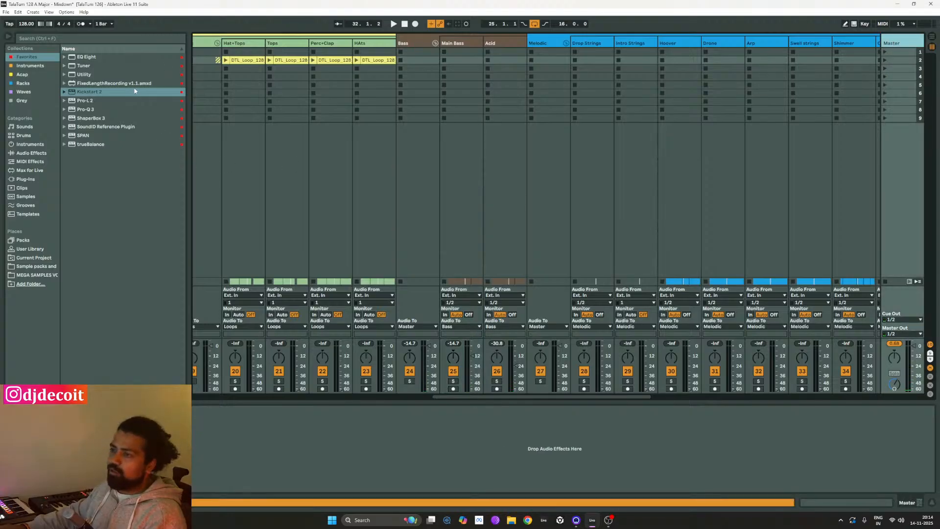
{"action": "left_click_drag", "start_coordinate": [77, 136], "coordinate": [203, 454]}
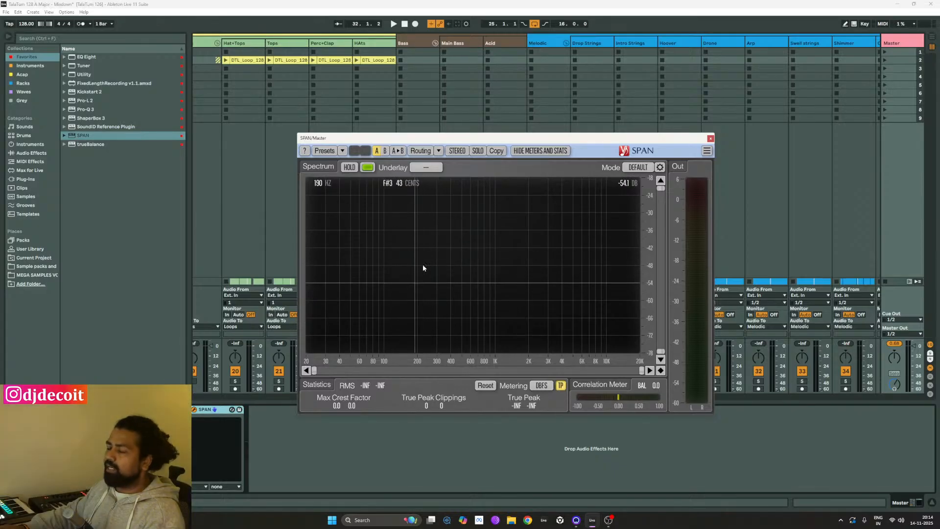
{"action": "left_click_drag", "start_coordinate": [492, 138], "coordinate": [544, 129]}
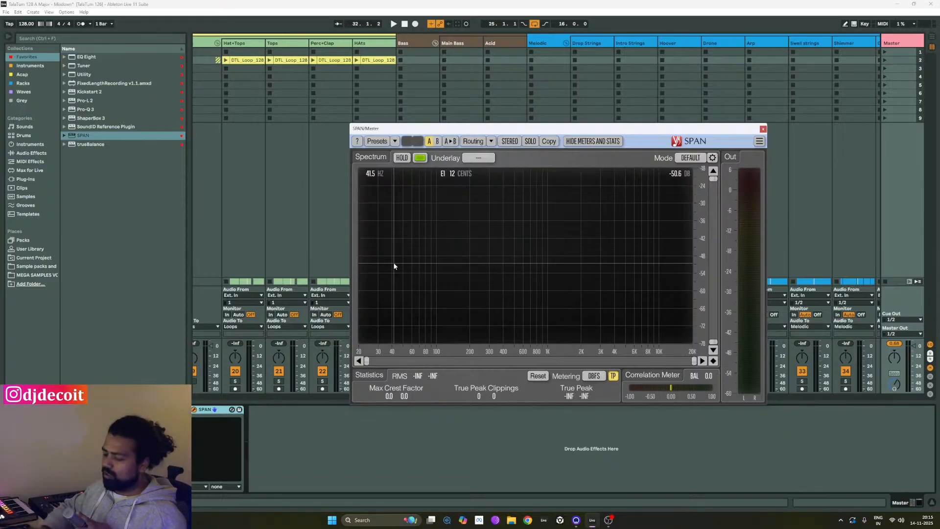
Play Drop A and examine the low-frequency content of the kick and bass in SPAN, moving its window as needed.
{"action": "key", "text": "space"}
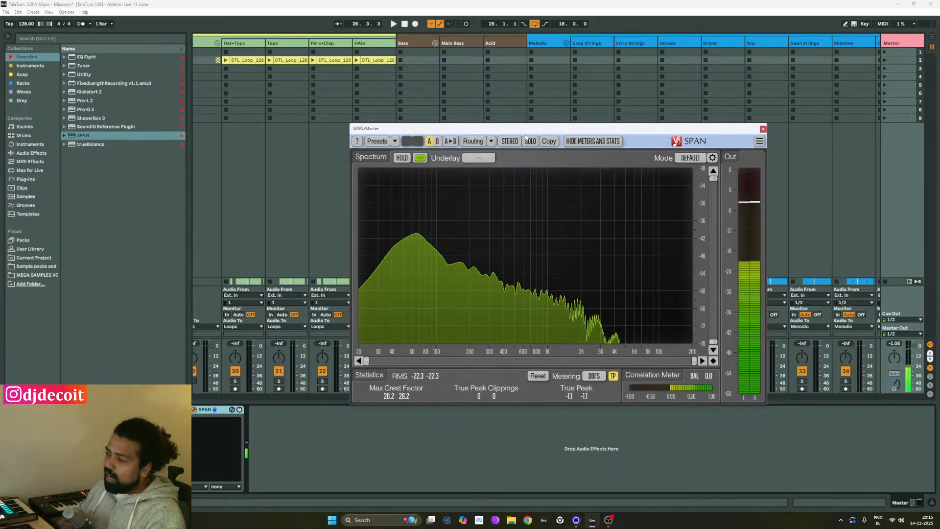
{"action": "left_click_drag", "start_coordinate": [543, 130], "coordinate": [707, 137]}
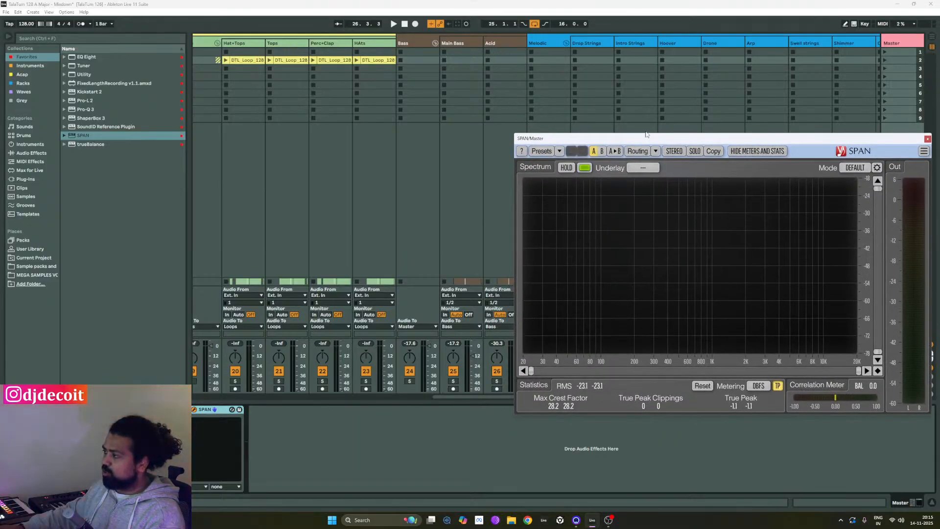
{"action": "left_click_drag", "start_coordinate": [649, 136], "coordinate": [507, 131]}
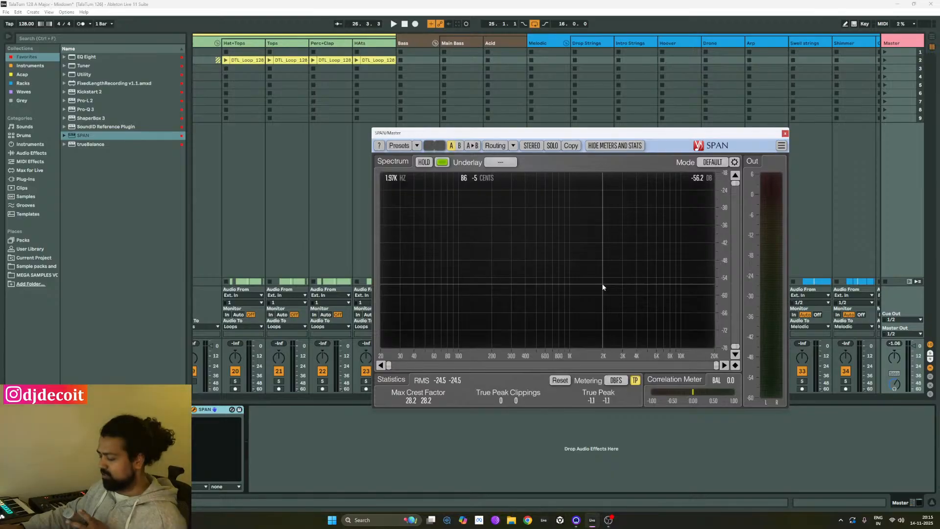
{"action": "key", "text": "space"}
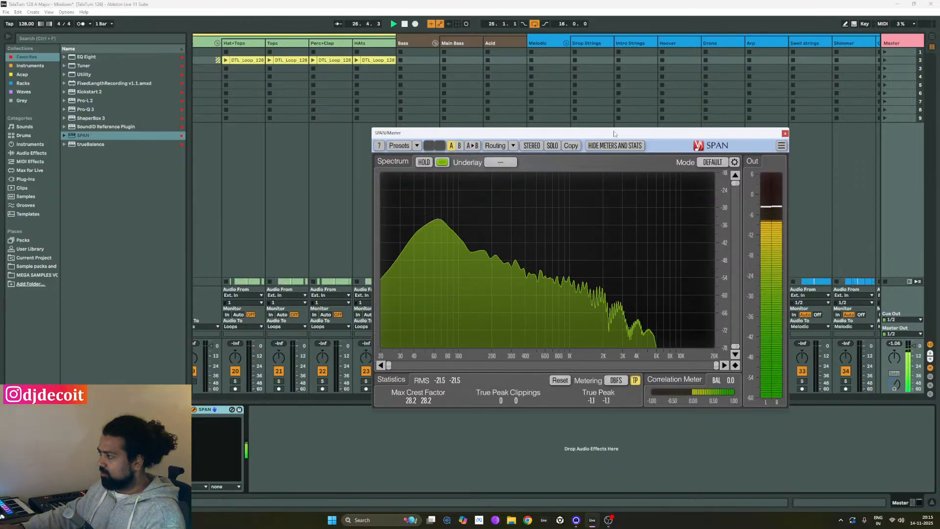
Check the Acid and Main Bass tracks during playback, return to SPAN on the Master to inspect the spectrum, and close its window.
{"action": "left_click", "coordinate": [506, 44]}
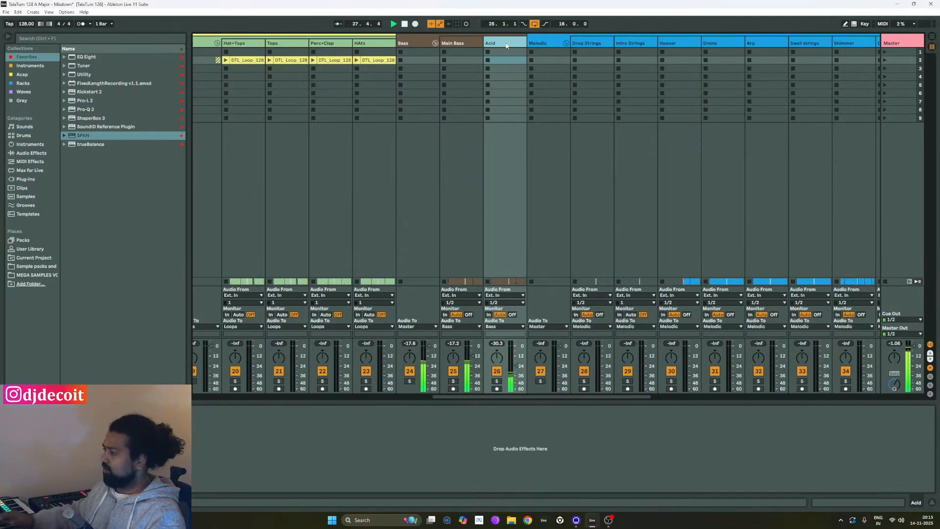
{"action": "left_click", "coordinate": [466, 42]}
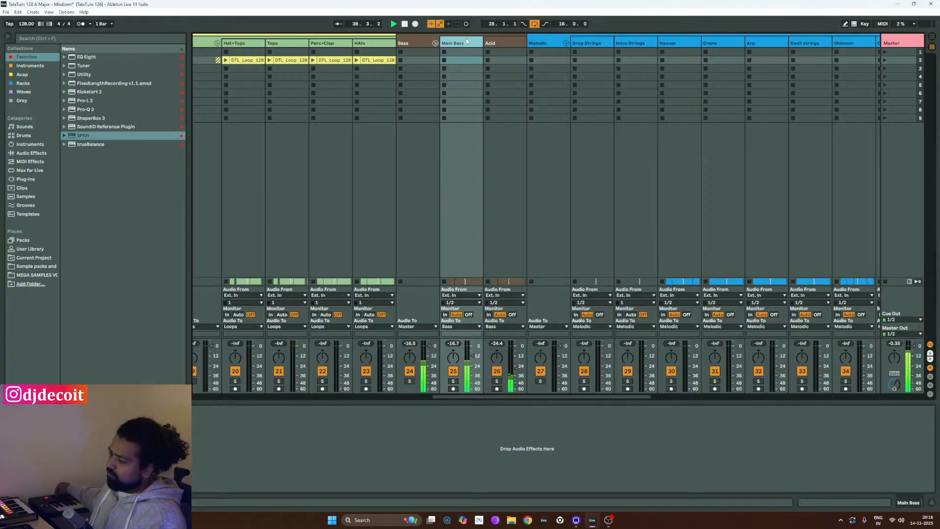
{"action": "left_click", "coordinate": [914, 41]}
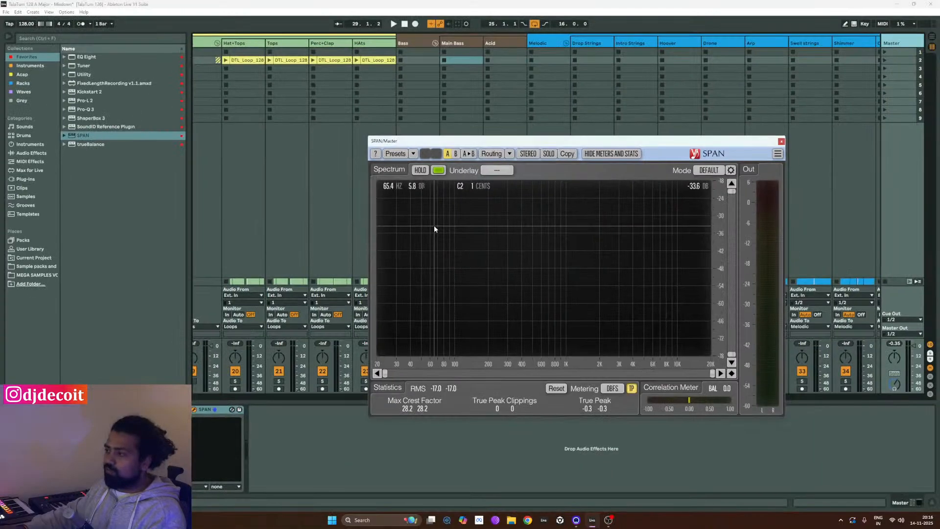
{"action": "left_click_drag", "start_coordinate": [589, 142], "coordinate": [580, 127]}
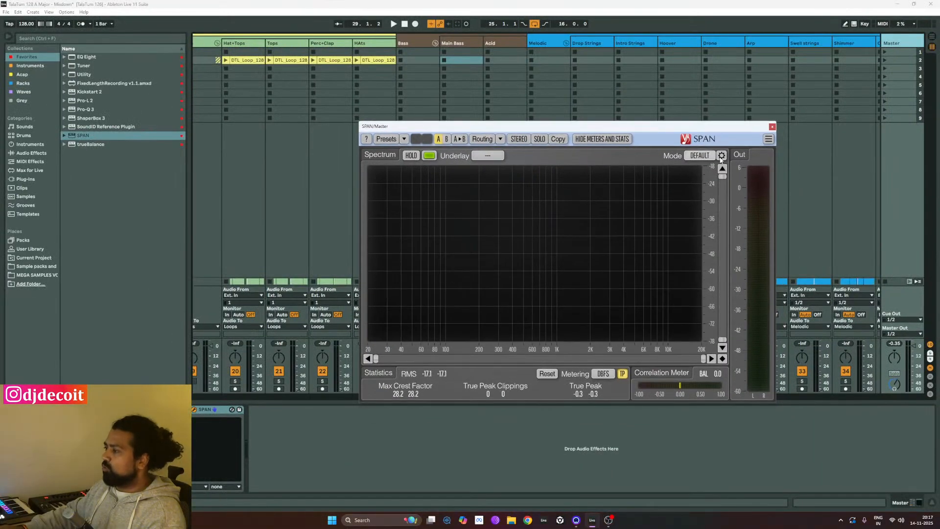
{"action": "left_click", "coordinate": [772, 126]}
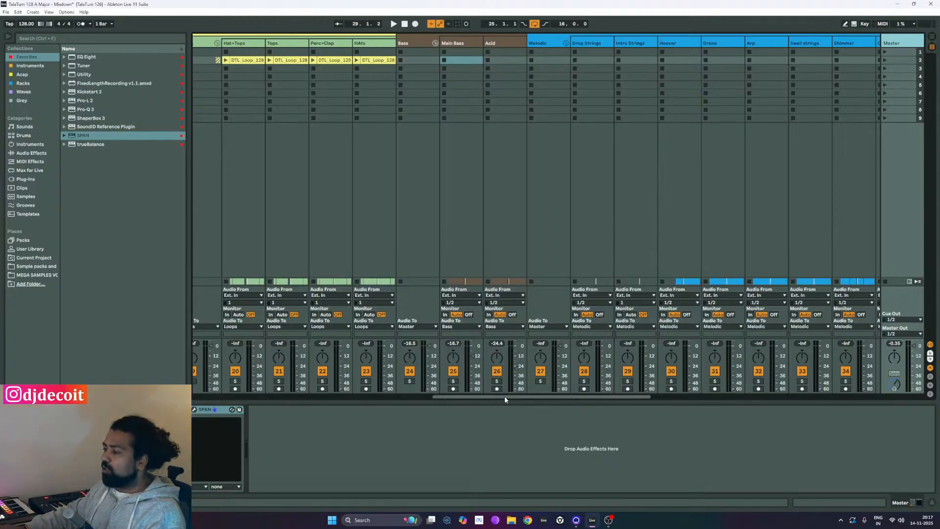
Insert EQ Eight on the Bass group track and expand its frequency display.
{"action": "mouse_move", "coordinate": [504, 395]}
{"action": "left_mouse_down"}
{"action": "mouse_move", "coordinate": [487, 398]}
{"action": "mouse_move", "coordinate": [498, 397]}
{"action": "left_mouse_up"}
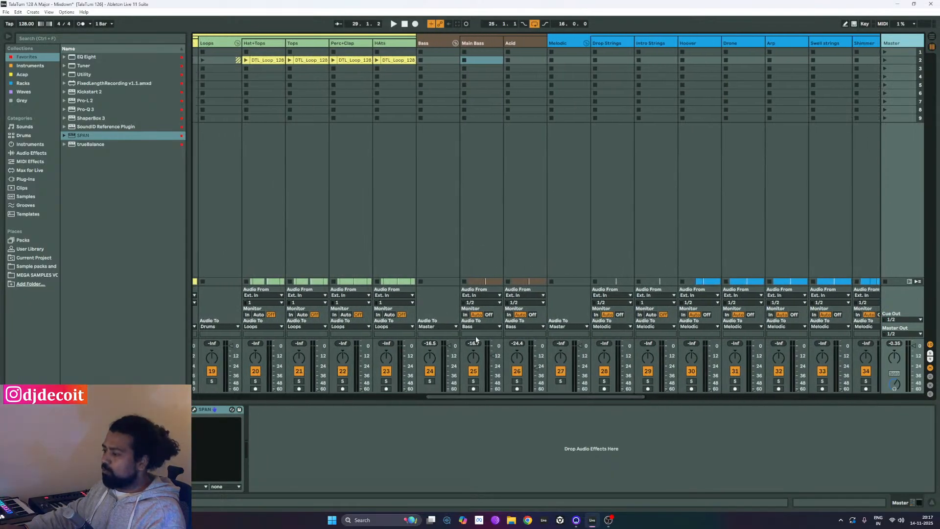
{"action": "left_click", "coordinate": [471, 164]}
{"action": "left_click", "coordinate": [536, 174]}
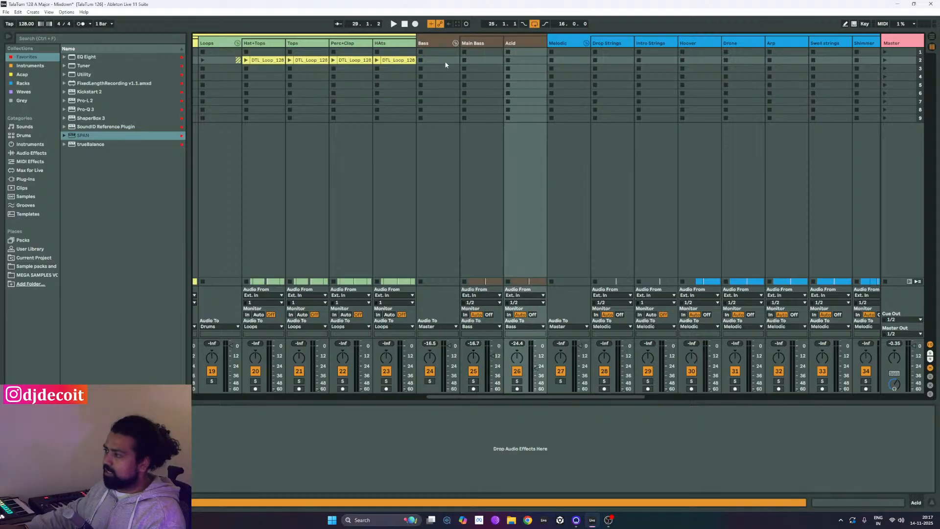
{"action": "left_click", "coordinate": [433, 44]}
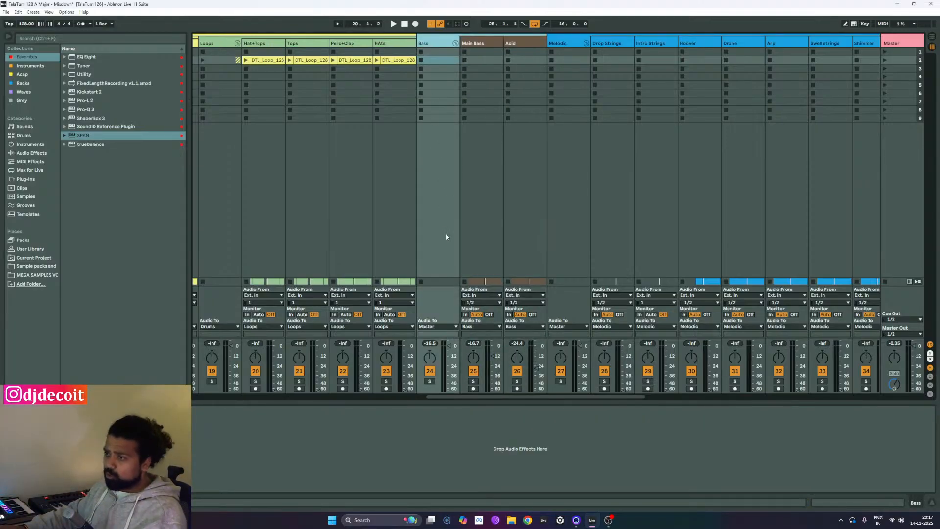
{"action": "left_click_drag", "start_coordinate": [86, 57], "coordinate": [439, 210]}
{"action": "left_click", "coordinate": [118, 409]}
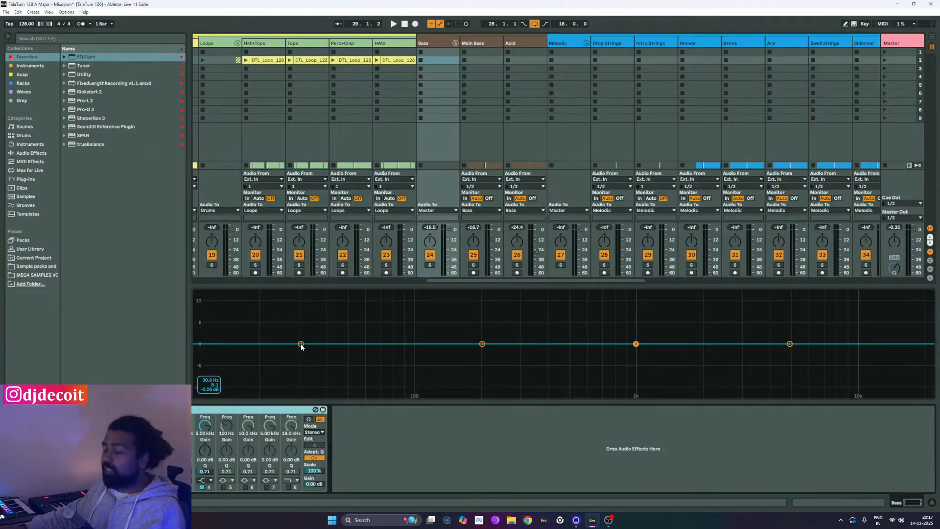
Shape the Bass group's EQ Eight into a single steep low cut at 30 Hz with Q 0.70, disabling the other bands, and collapse the enlarged display.
{"action": "left_click_drag", "start_coordinate": [301, 346], "coordinate": [303, 348]}
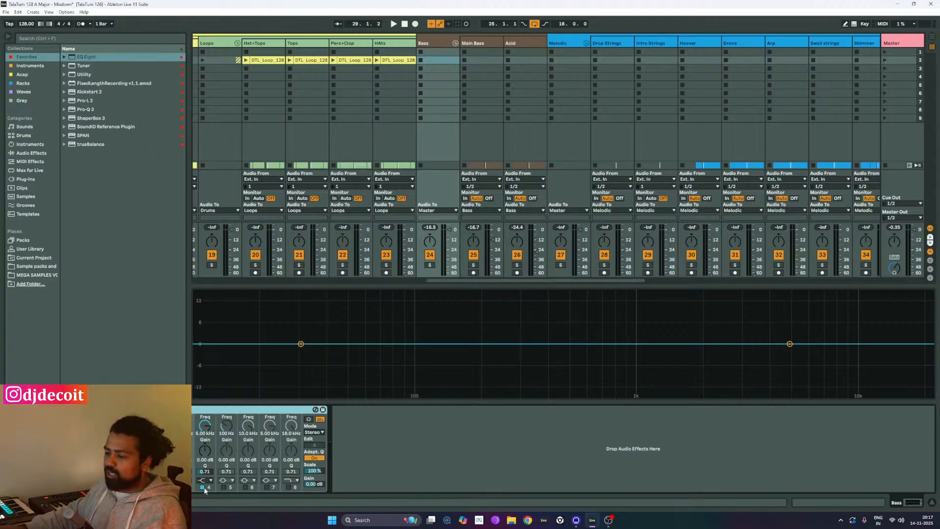
{"action": "left_click", "coordinate": [140, 480]}
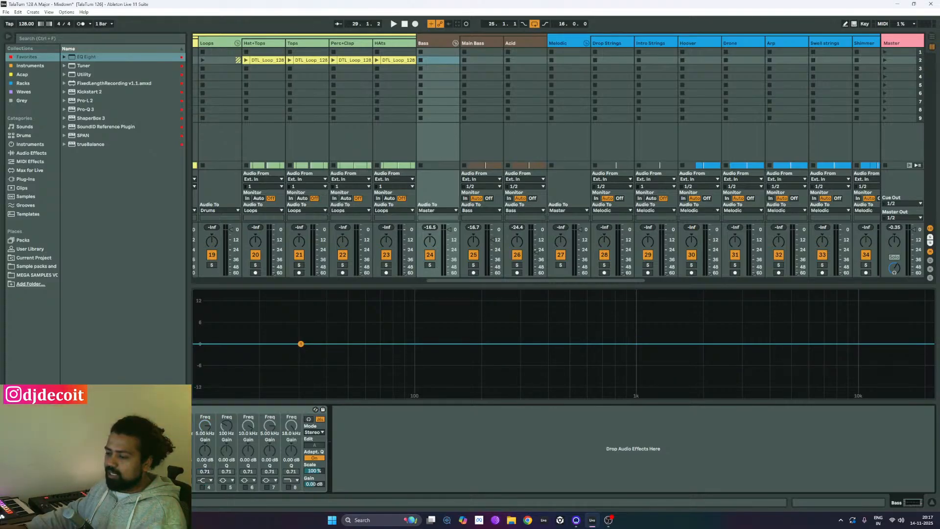
{"action": "left_click", "coordinate": [141, 423]}
{"action": "left_click_drag", "start_coordinate": [301, 357], "coordinate": [303, 353]}
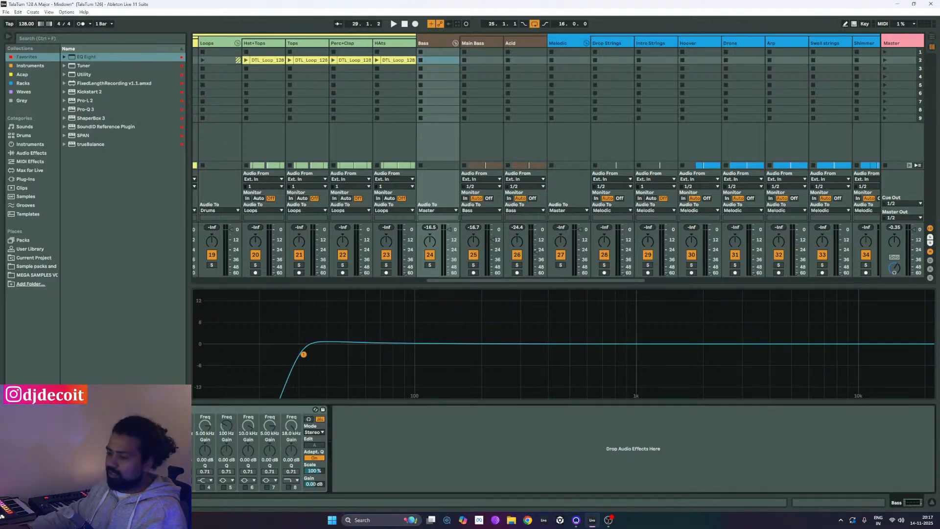
{"action": "mouse_move", "coordinate": [304, 354]}
{"action": "left_mouse_down"}
{"action": "mouse_move", "coordinate": [301, 292]}
{"action": "mouse_move", "coordinate": [300, 357]}
{"action": "left_mouse_up"}
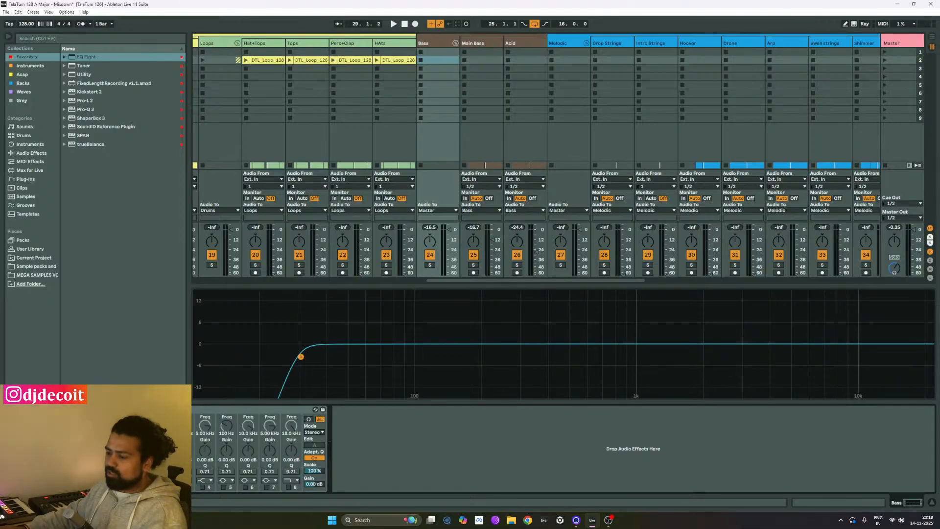
{"action": "left_click", "coordinate": [118, 409]}
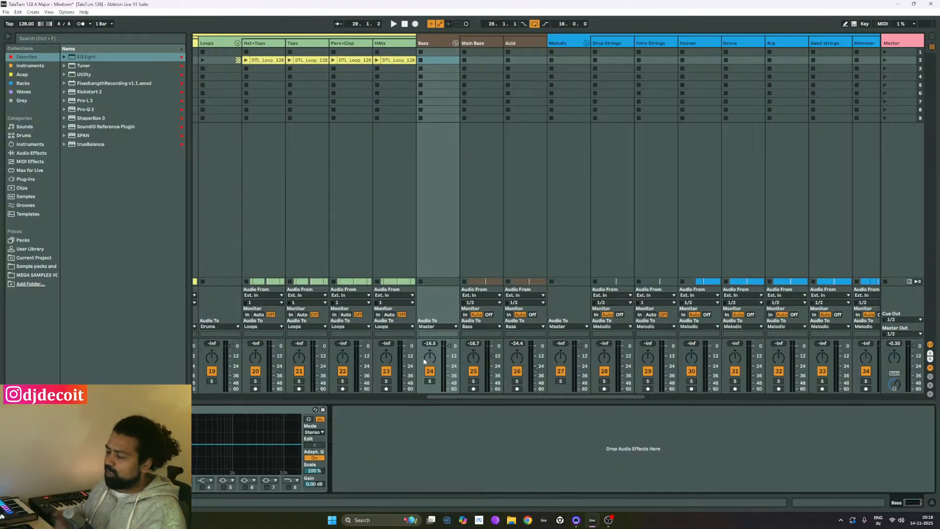
Play Drop A and examine the bass spectrum against the low cut in EQ Eight.
{"action": "key", "text": "space"}
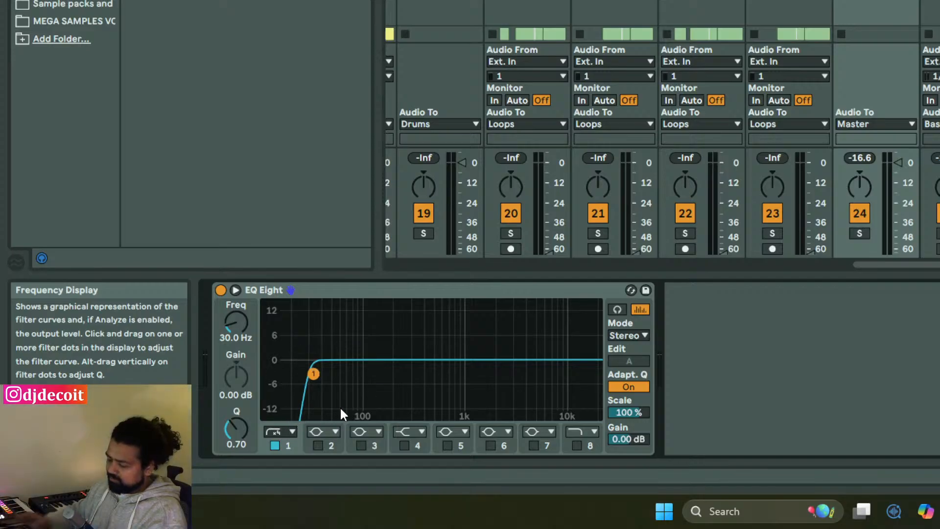
{"action": "key", "text": "space"}
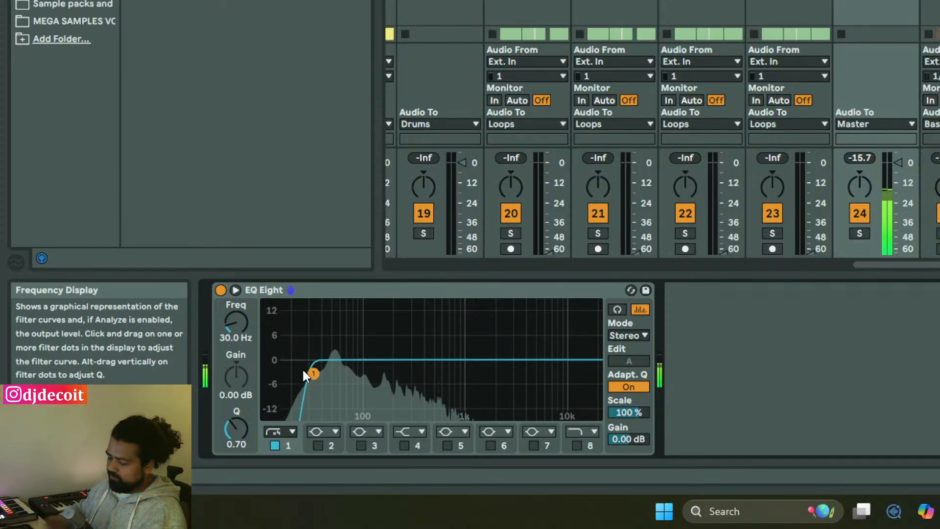
{"action": "key", "text": "space"}
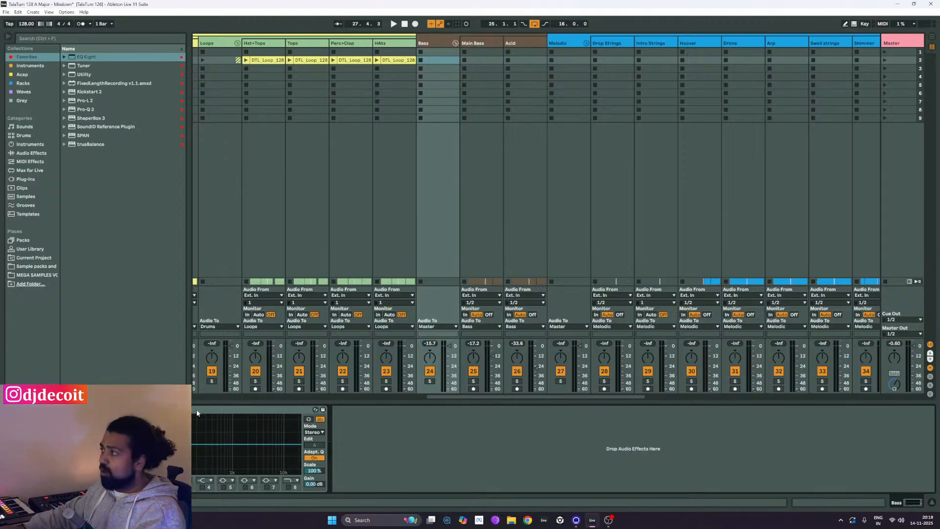
Select the CH track and play Drop A while bringing up the CH, CH2, OH and Clap levels against the kick and bass.
{"action": "scroll", "coordinate": [392, 181], "scroll_direction": "left", "scroll_amount": 5}
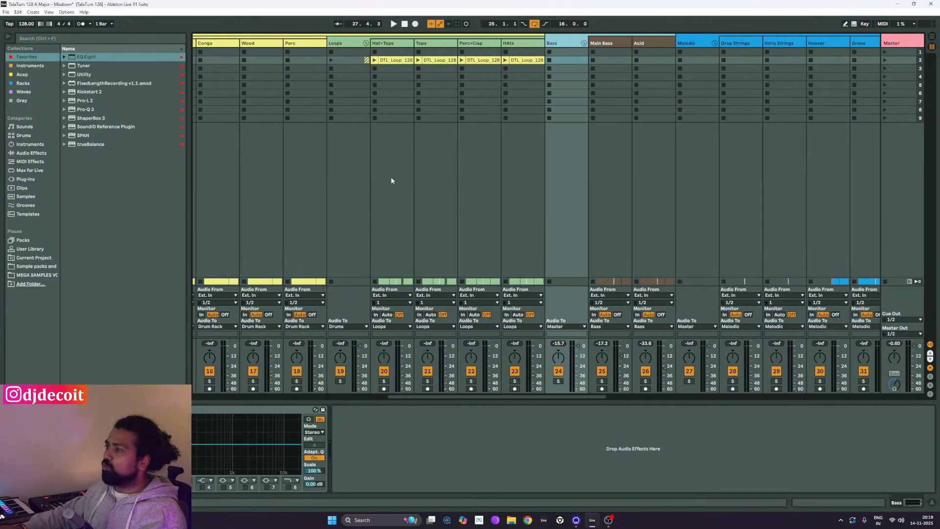
{"action": "scroll", "coordinate": [392, 180], "scroll_direction": "left", "scroll_amount": 15}
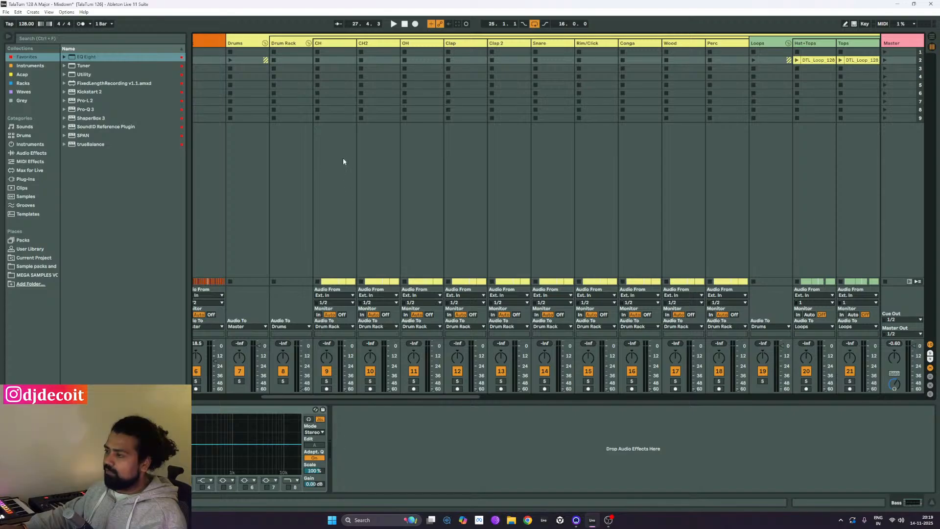
{"action": "left_click", "coordinate": [340, 171]}
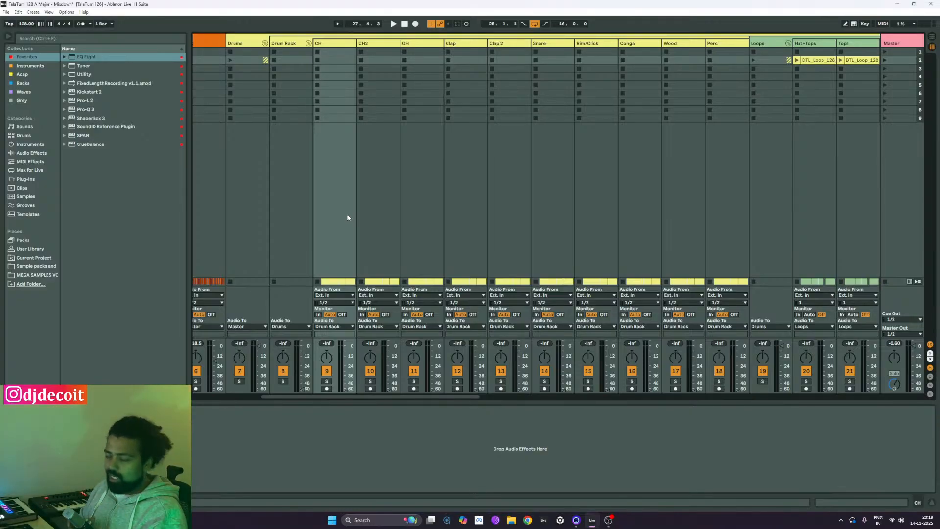
{"action": "key", "text": "space"}
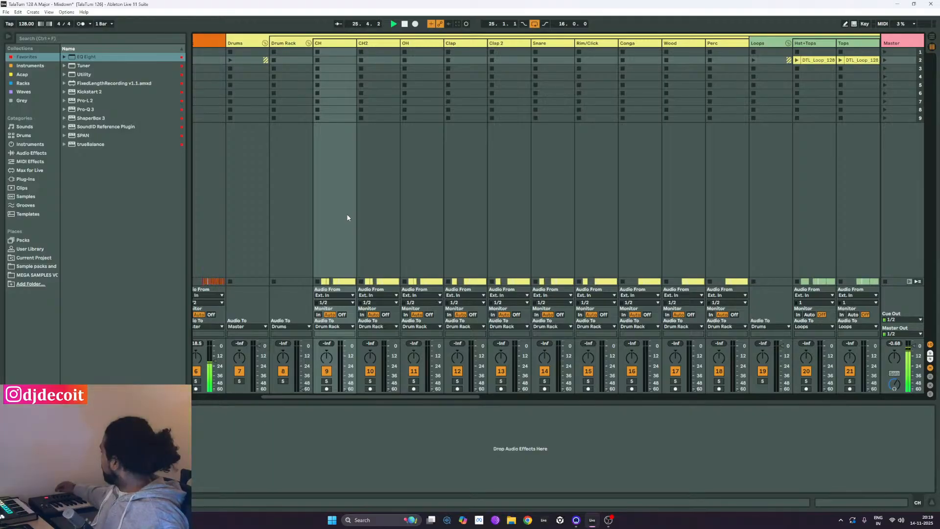
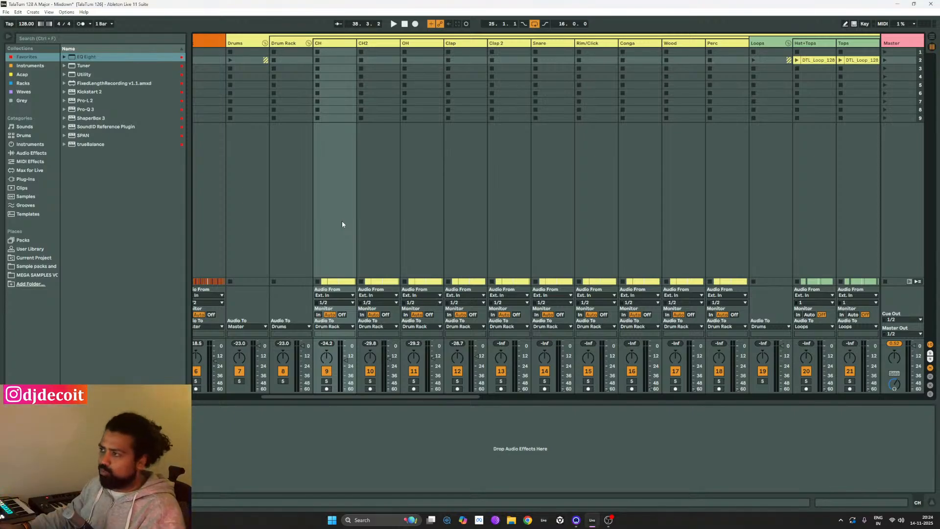
Replay Drop A, select the Clap 2 track and bring up its level to balance it with the other drums.
{"action": "key", "text": "space"}
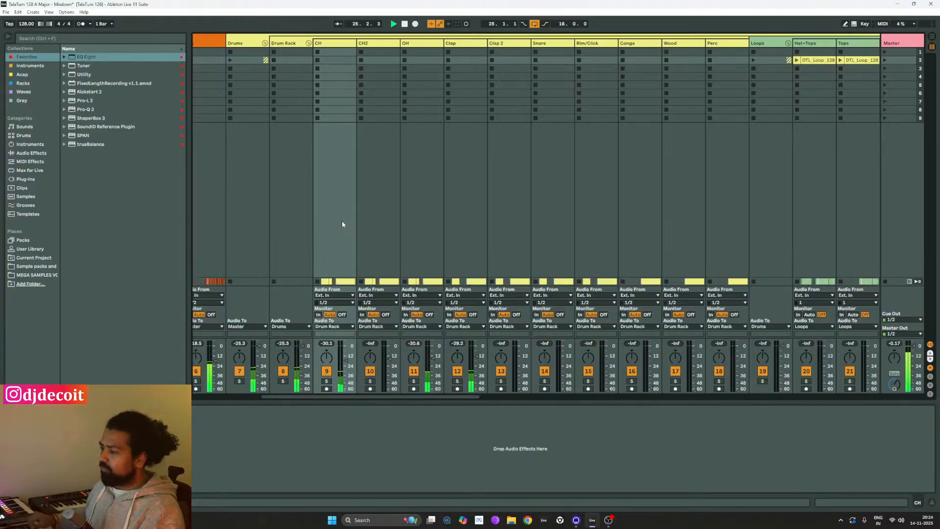
{"action": "left_click", "coordinate": [504, 213]}
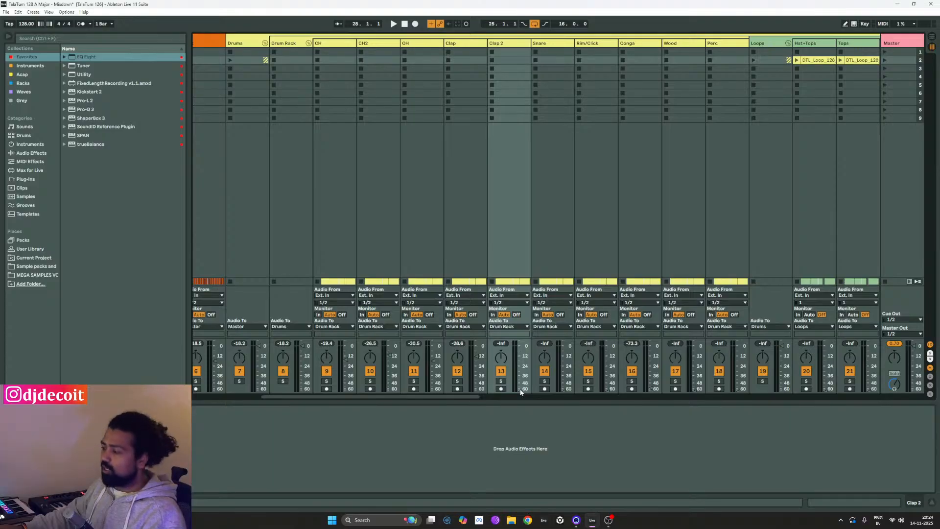
{"action": "key", "text": "space"}
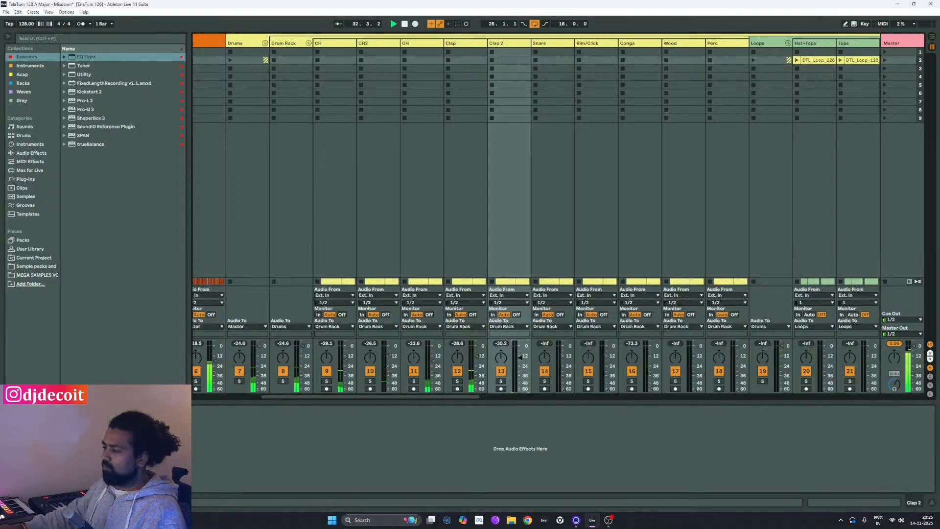
Stop playback and compare the Clap and Clap 2 waveforms in the arrangement, then fold the tracks and return to the mixer.
{"action": "key", "text": "Tab"}
{"action": "key", "text": "space"}
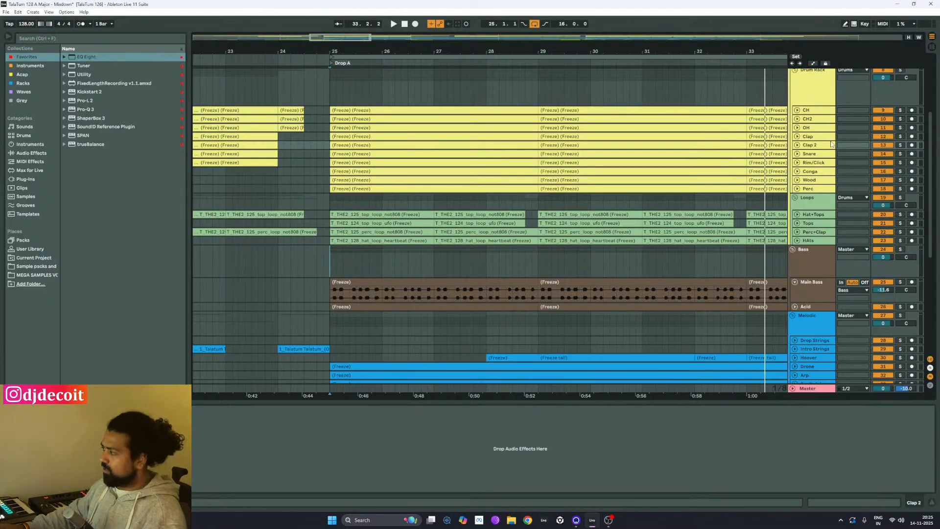
{"action": "left_click", "coordinate": [797, 137]}
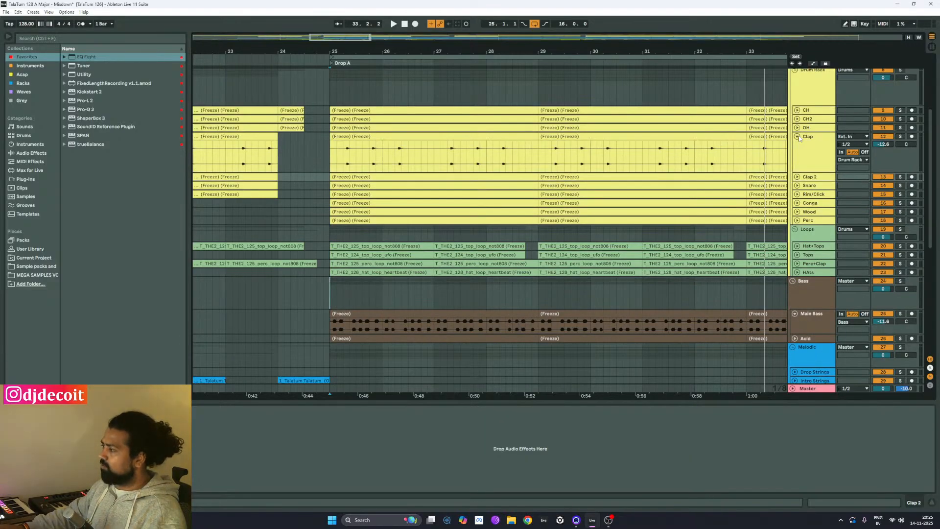
{"action": "left_click", "coordinate": [797, 177]}
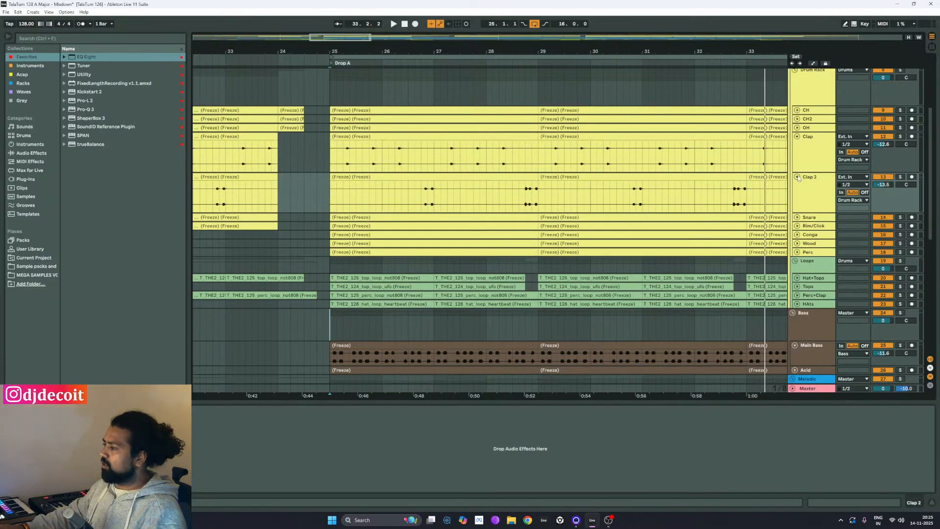
{"action": "left_click", "coordinate": [796, 176]}
{"action": "left_click", "coordinate": [798, 137]}
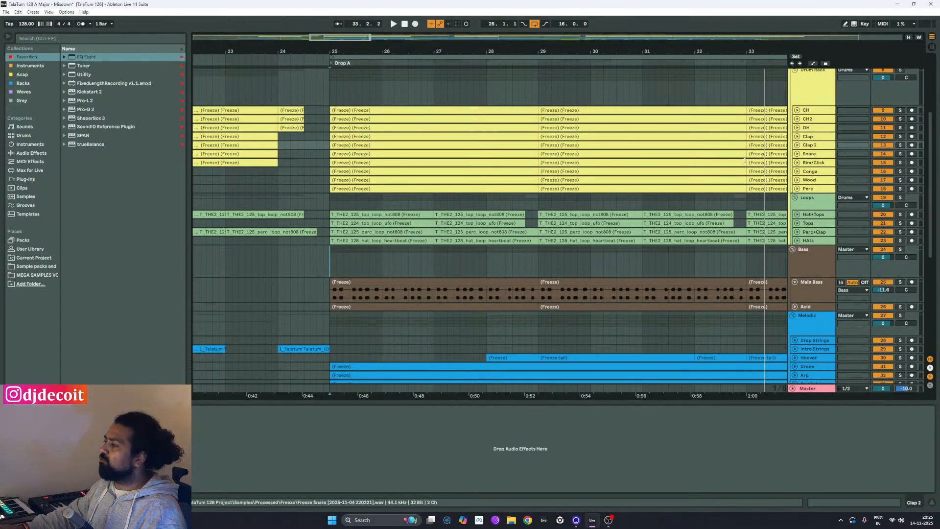
{"action": "key", "text": "Tab"}
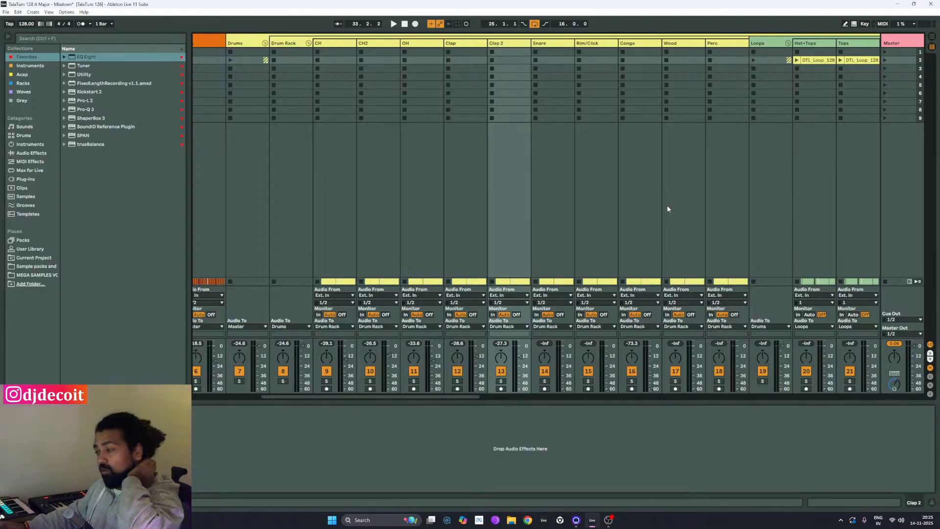
{"action": "key", "text": "Tab"}
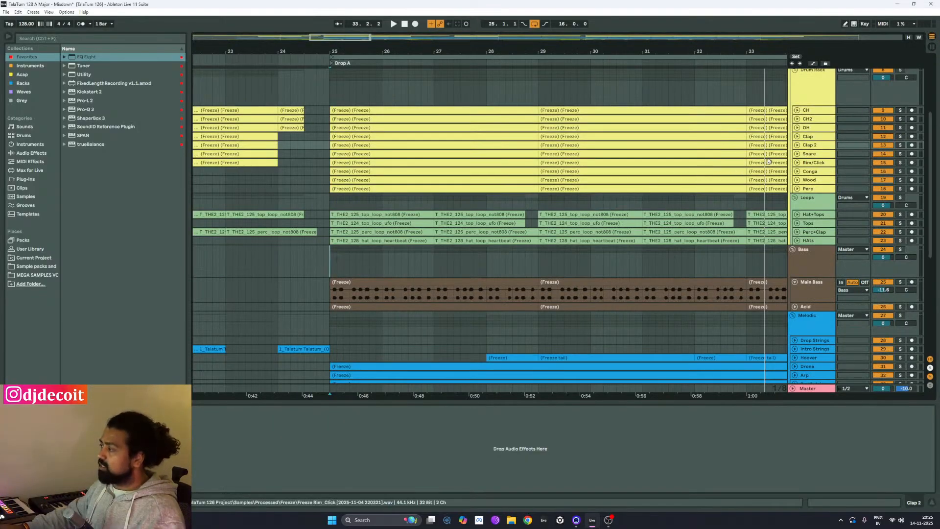
{"action": "left_click", "coordinate": [797, 146]}
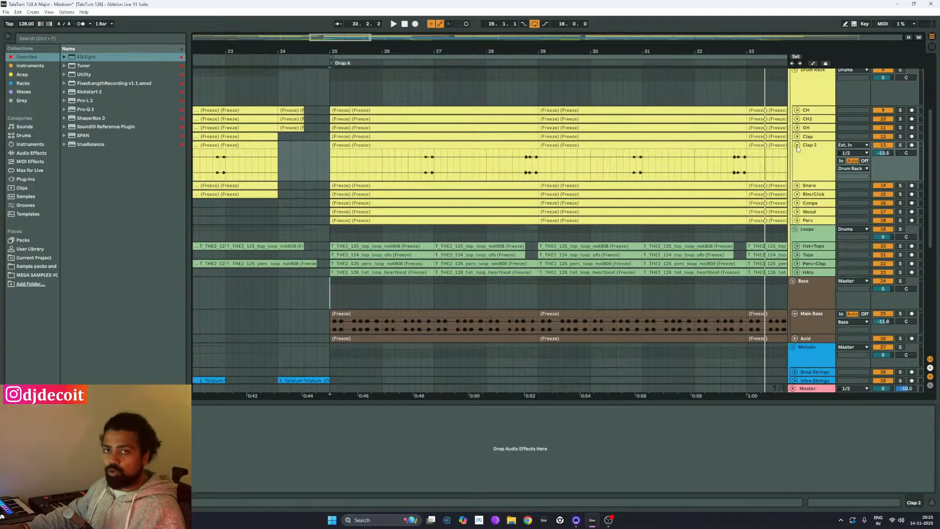
{"action": "left_click", "coordinate": [797, 146]}
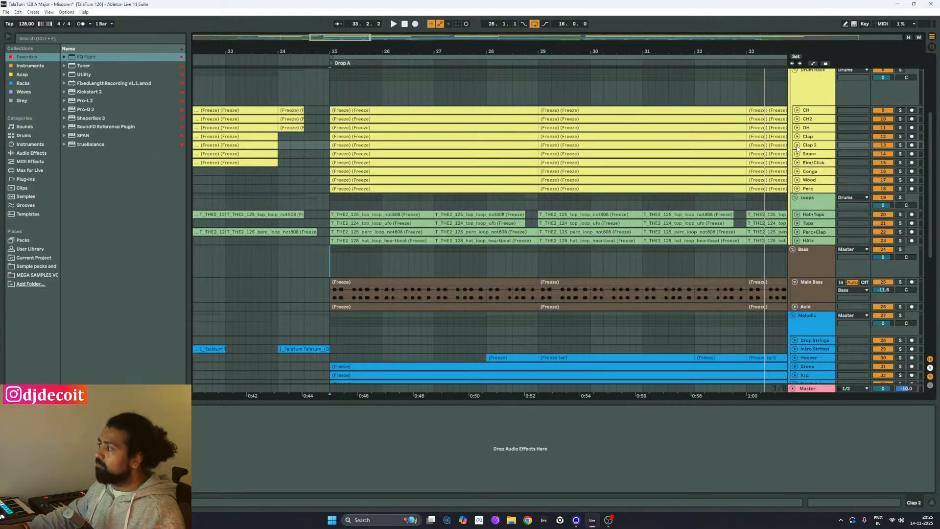
{"action": "key", "text": "Tab"}
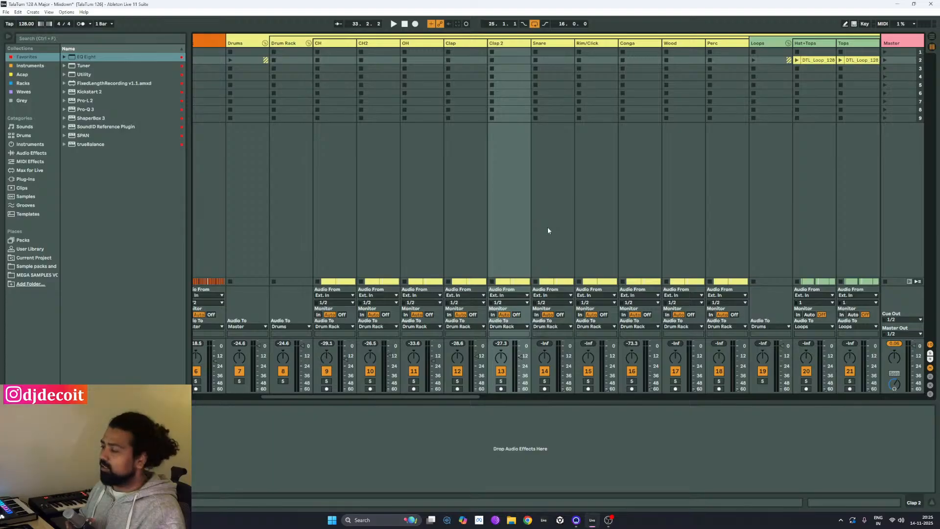
Play Drop A and bring up the Snare, Rim/Click, Conga, Wood and Perc levels, selecting the Wood track along the way.
{"action": "key", "text": "space"}
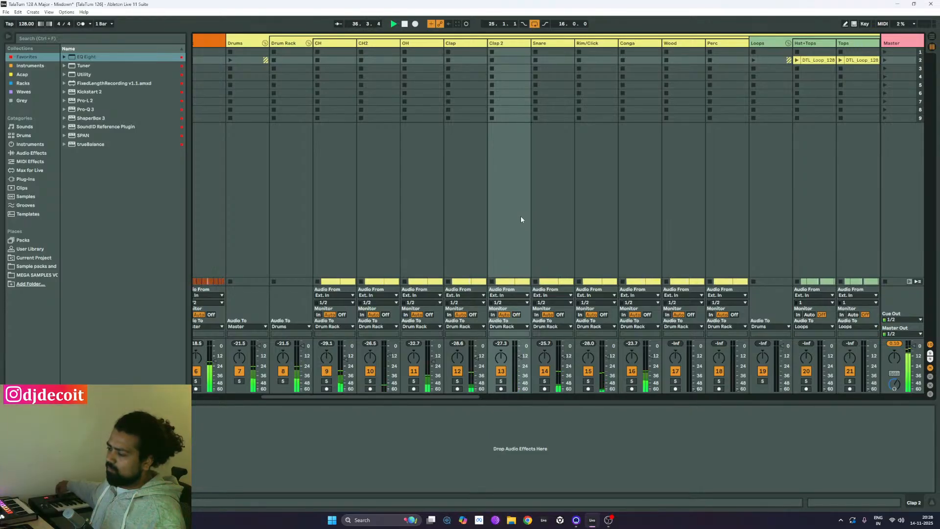
{"action": "left_click_drag", "start_coordinate": [451, 396], "coordinate": [534, 395]}
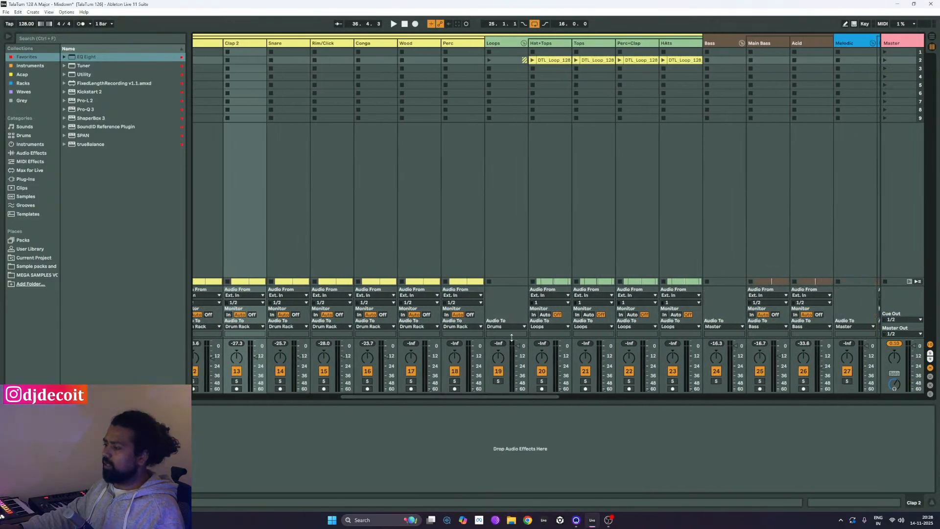
{"action": "left_click", "coordinate": [418, 45]}
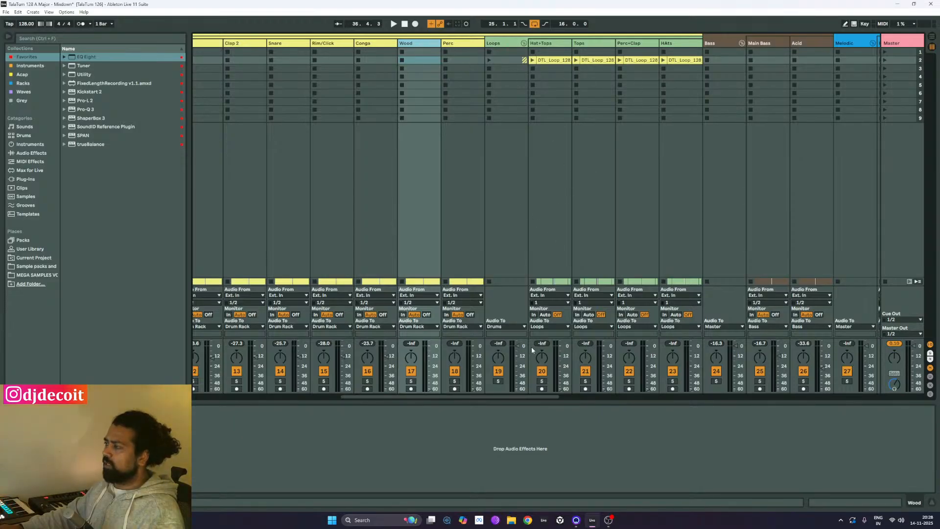
{"action": "left_click_drag", "start_coordinate": [484, 396], "coordinate": [509, 401]}
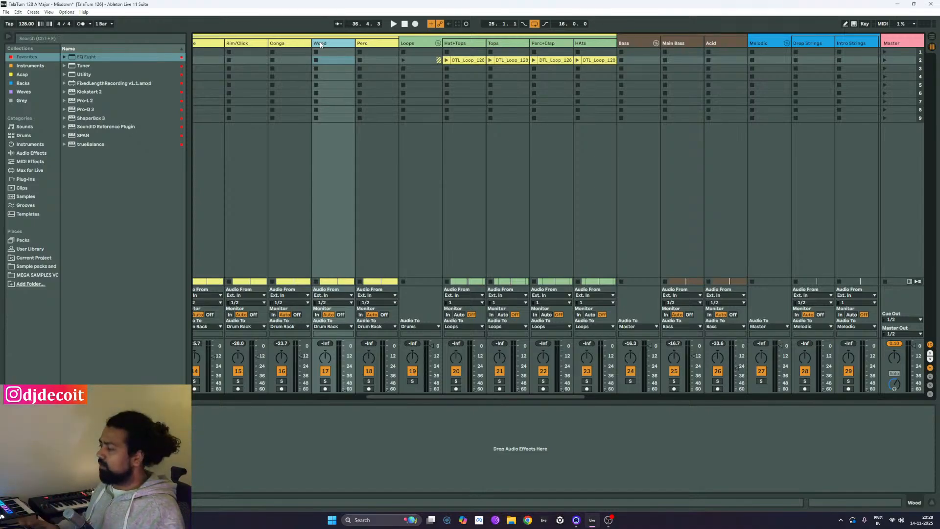
{"action": "key", "text": "XF86AudioRaiseVolume"}
{"action": "key", "text": "space"}
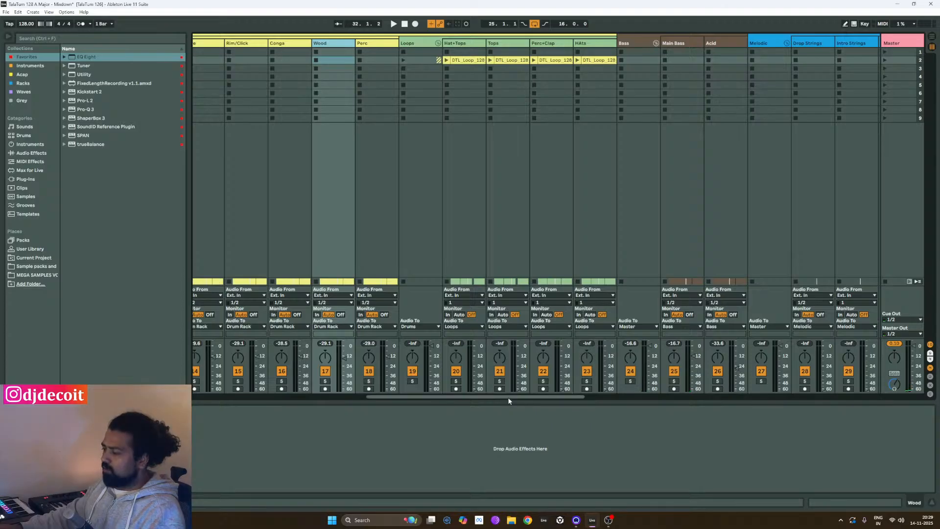
{"action": "left_click_drag", "start_coordinate": [506, 397], "coordinate": [443, 401]}
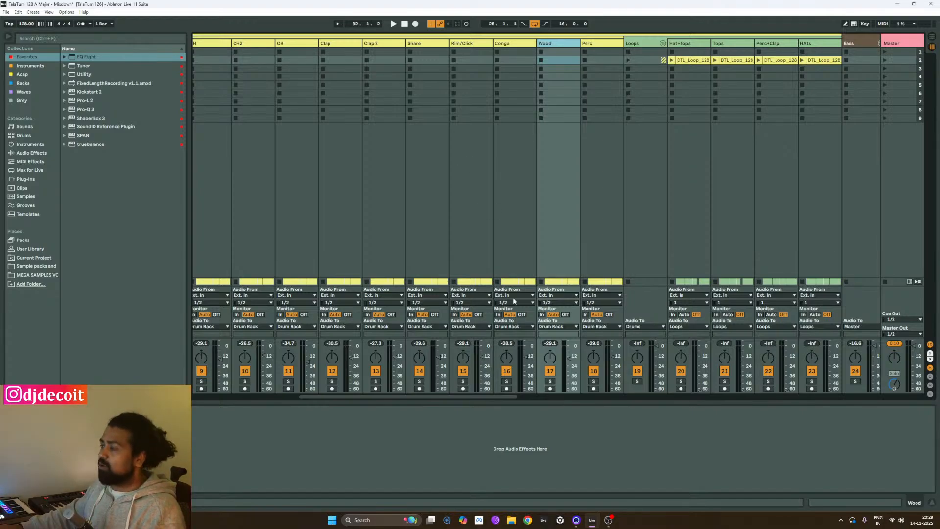
Play Drop A and bring up the Hat+Tops, Tops, Perc+Clap and HAts loop levels against the drums and bass.
{"action": "scroll", "coordinate": [498, 399], "scroll_direction": "left", "scroll_amount": 3}
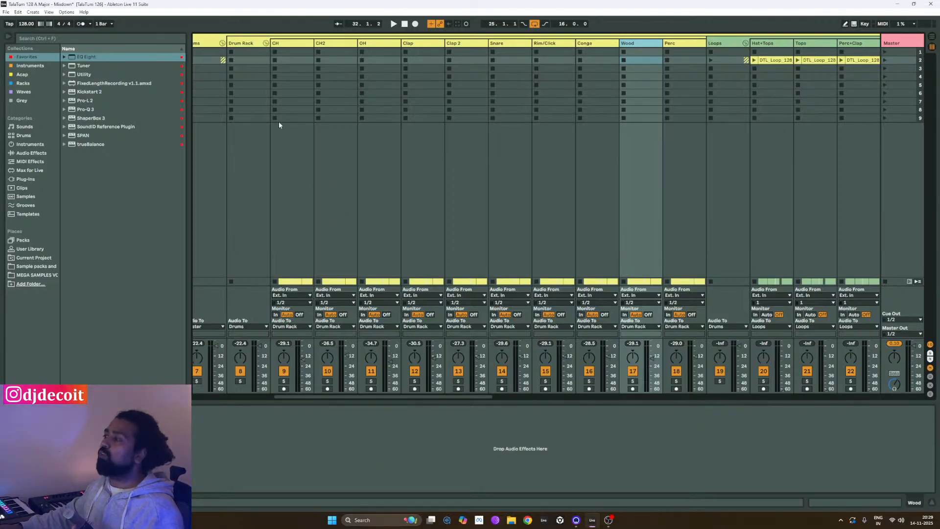
{"action": "left_click_drag", "start_coordinate": [404, 397], "coordinate": [446, 400]}
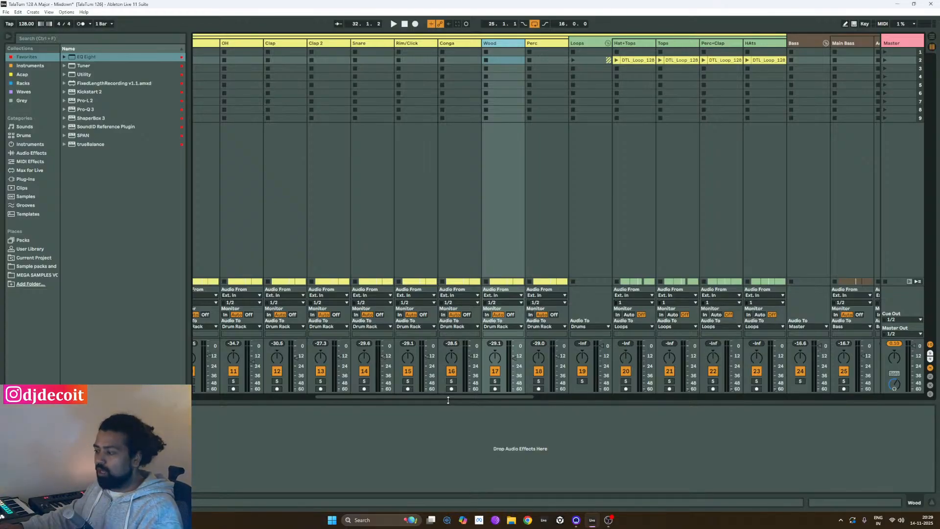
{"action": "left_click_drag", "start_coordinate": [451, 396], "coordinate": [462, 398]}
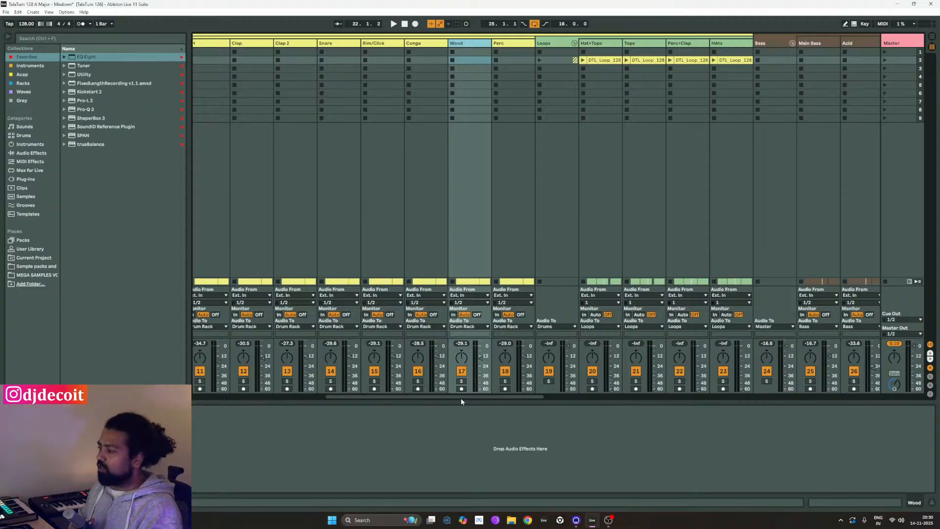
{"action": "key", "text": "space"}
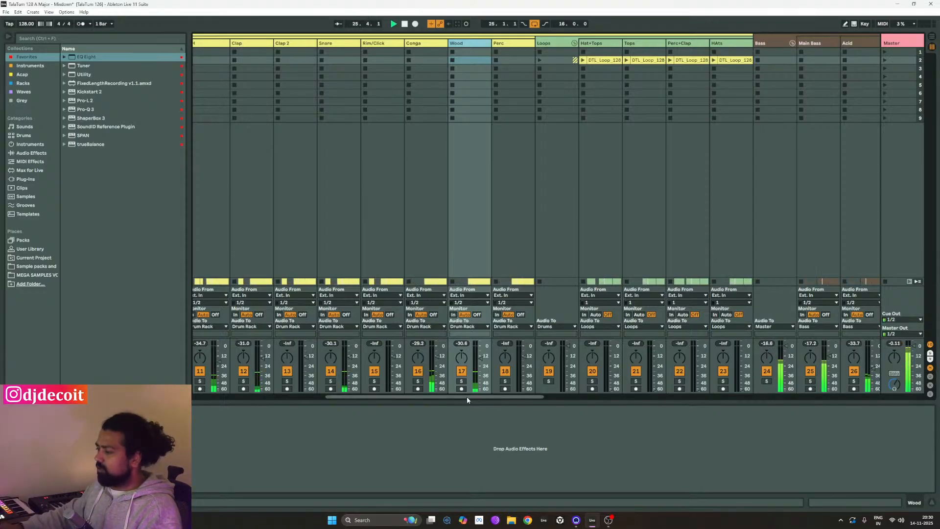
{"action": "left_click_drag", "start_coordinate": [466, 397], "coordinate": [518, 399]}
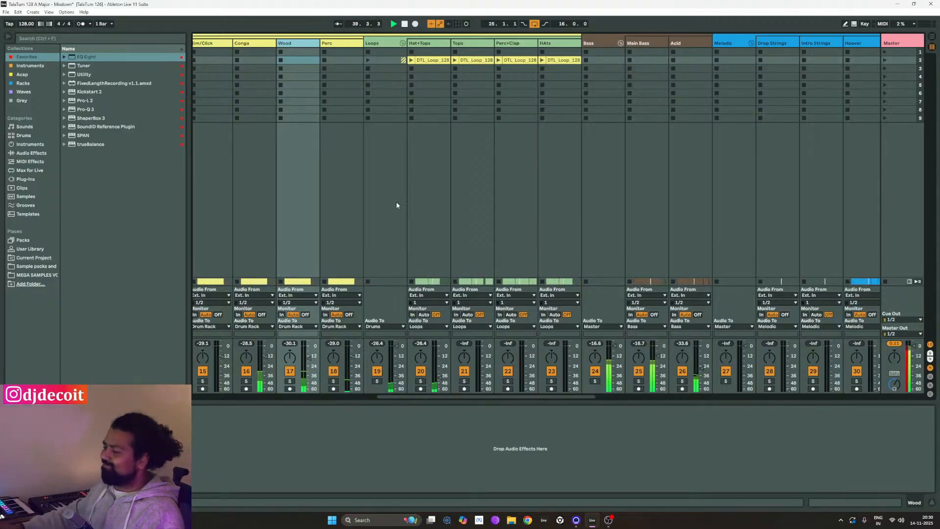
{"action": "left_click_drag", "start_coordinate": [483, 392], "coordinate": [483, 389]}
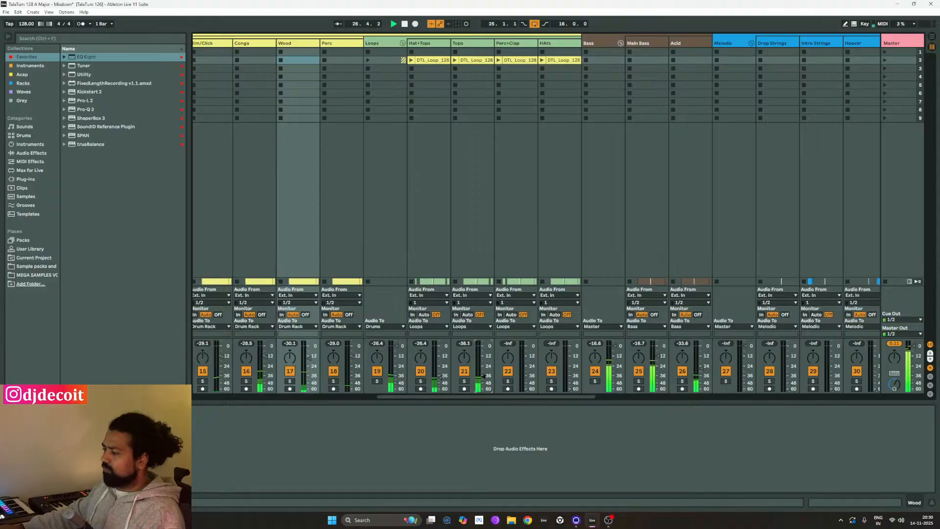
{"action": "left_click_drag", "start_coordinate": [484, 376], "coordinate": [483, 374]}
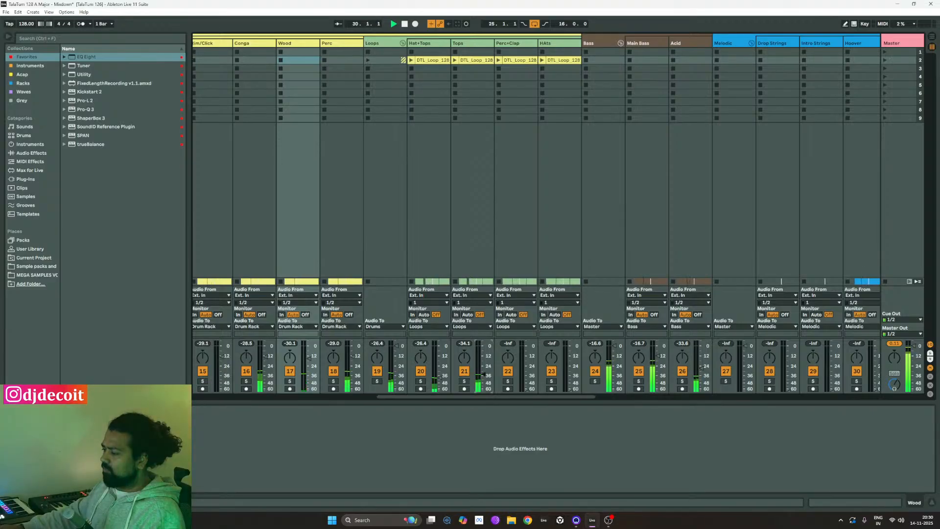
{"action": "left_click_drag", "start_coordinate": [483, 374], "coordinate": [483, 373]}
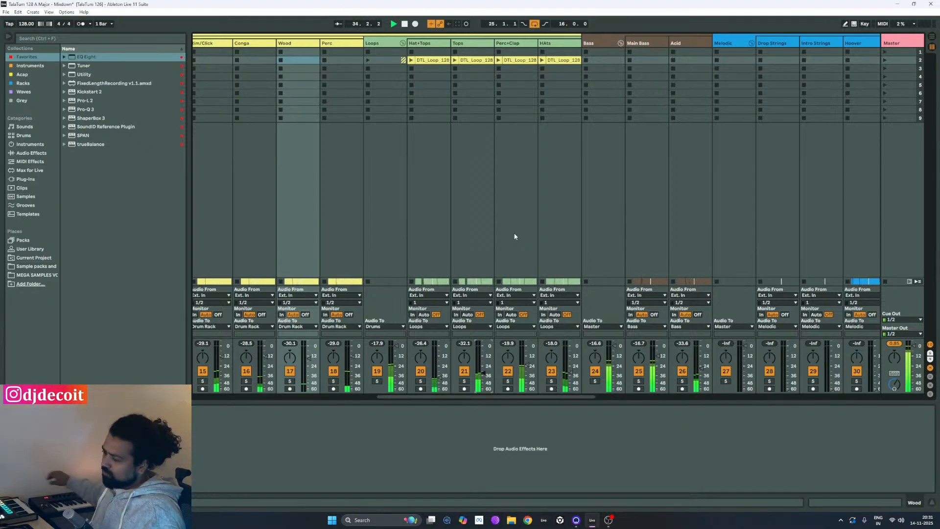
{"action": "key", "text": "space"}
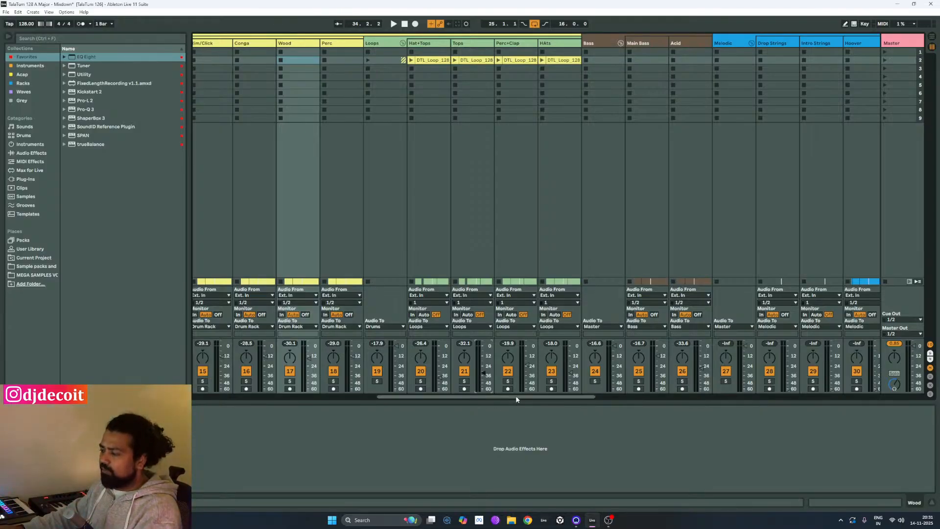
Review the track levels across the mixer, from the Ear Candy tracks back through the bass, loops and drums to the Vox group.
{"action": "left_click_drag", "start_coordinate": [516, 397], "coordinate": [735, 401]}
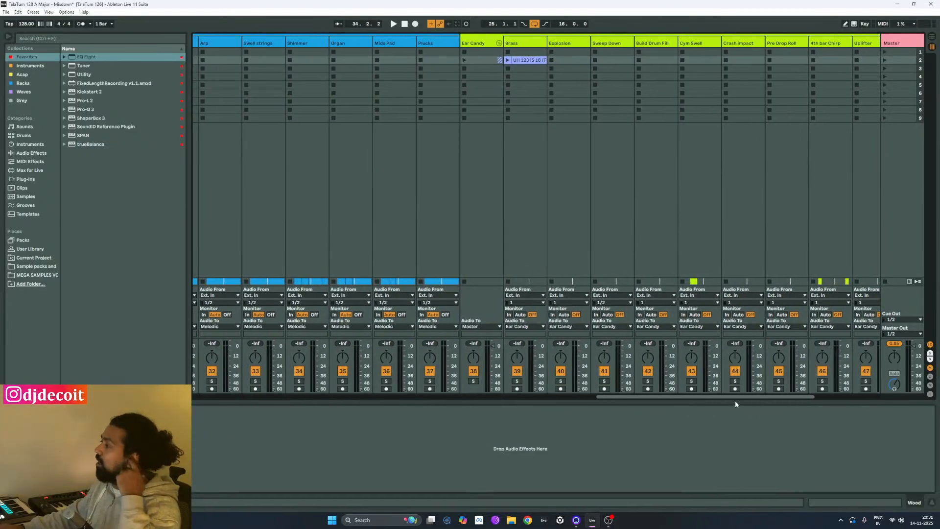
{"action": "left_click_drag", "start_coordinate": [735, 400], "coordinate": [577, 398]}
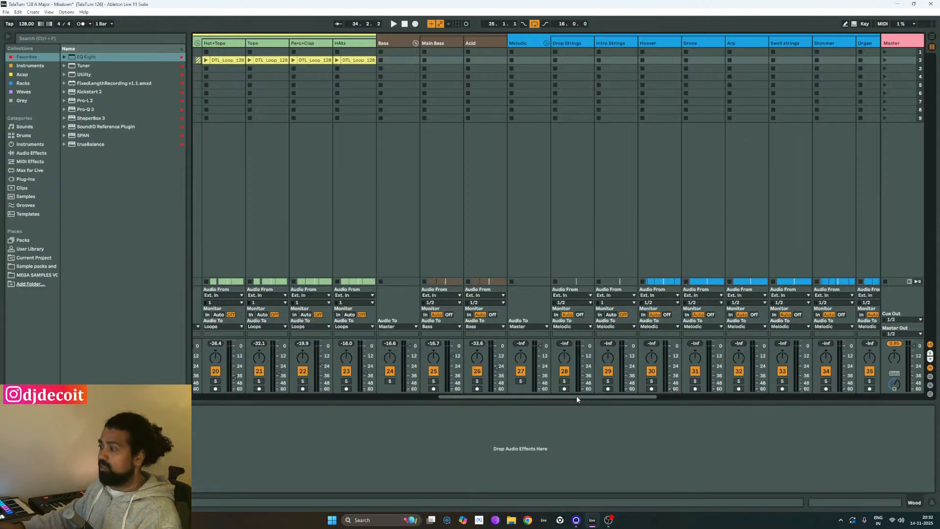
{"action": "left_click_drag", "start_coordinate": [577, 397], "coordinate": [487, 394]}
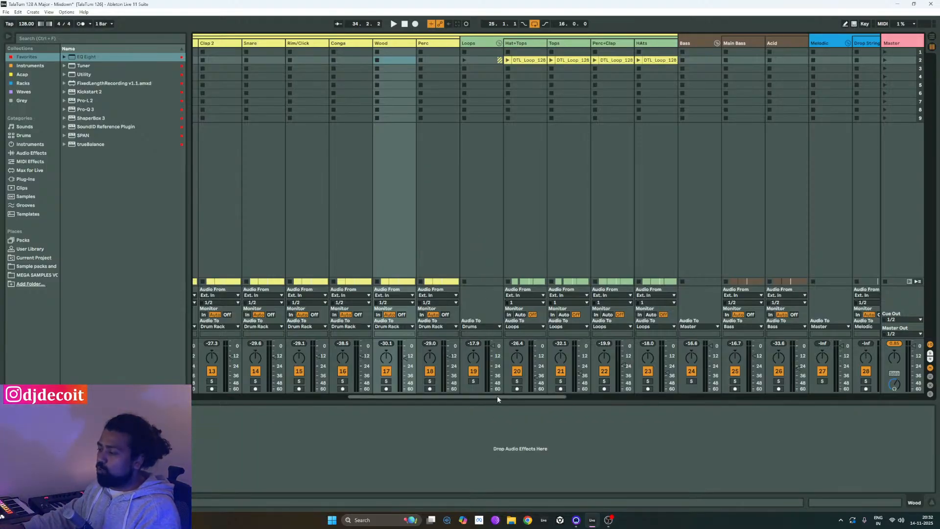
{"action": "left_click_drag", "start_coordinate": [497, 395], "coordinate": [413, 399]}
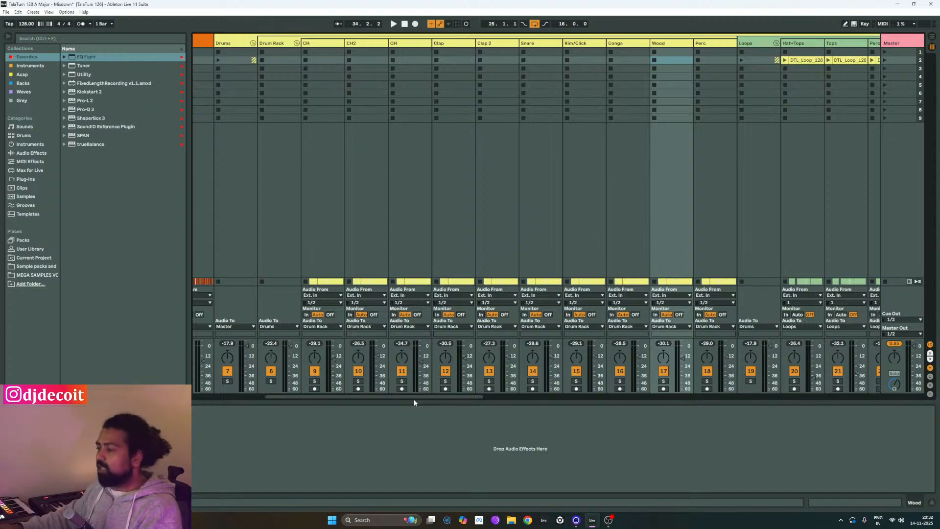
{"action": "left_click_drag", "start_coordinate": [414, 400], "coordinate": [385, 401]}
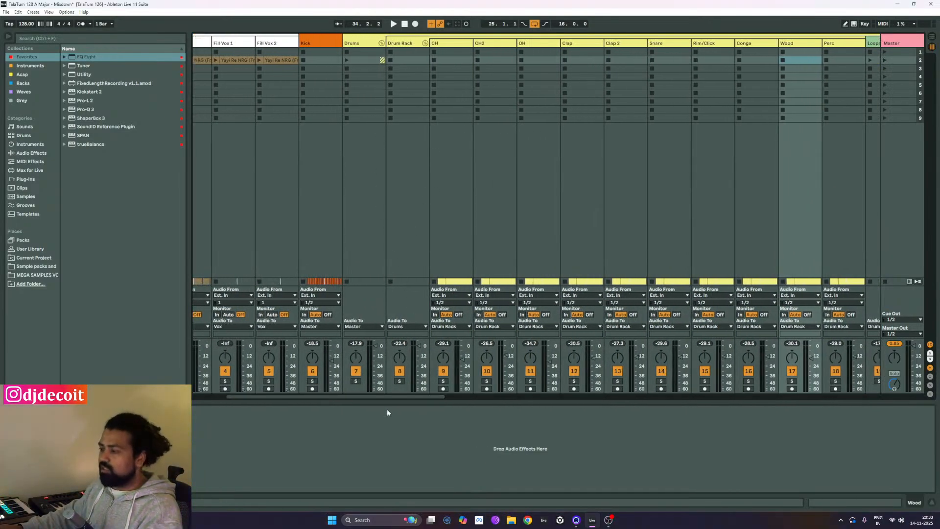
{"action": "left_click_drag", "start_coordinate": [398, 395], "coordinate": [304, 321]}
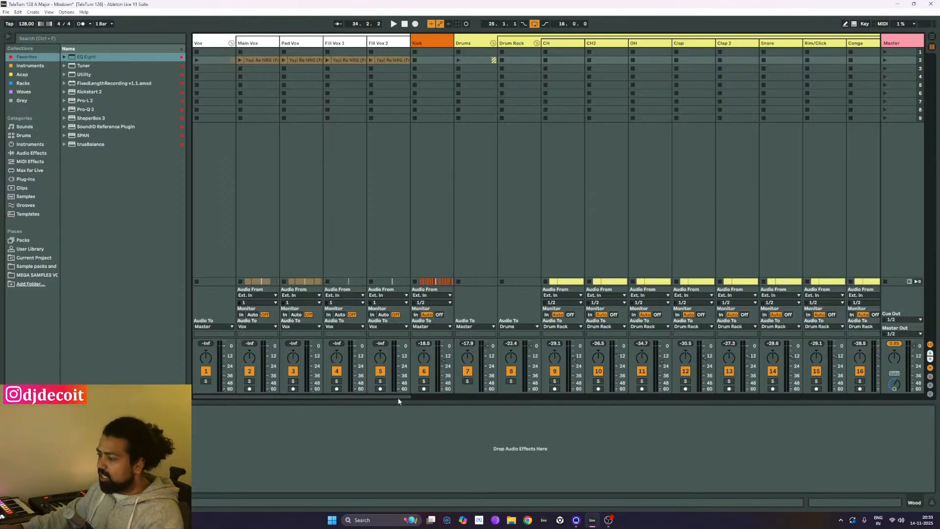
{"action": "left_click_drag", "start_coordinate": [405, 397], "coordinate": [483, 406]}
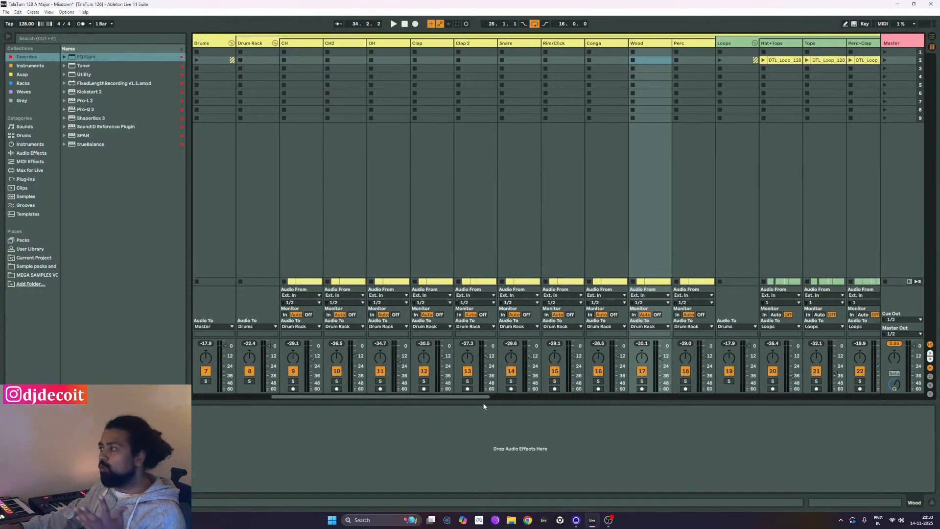
{"action": "left_click_drag", "start_coordinate": [484, 405], "coordinate": [494, 406]}
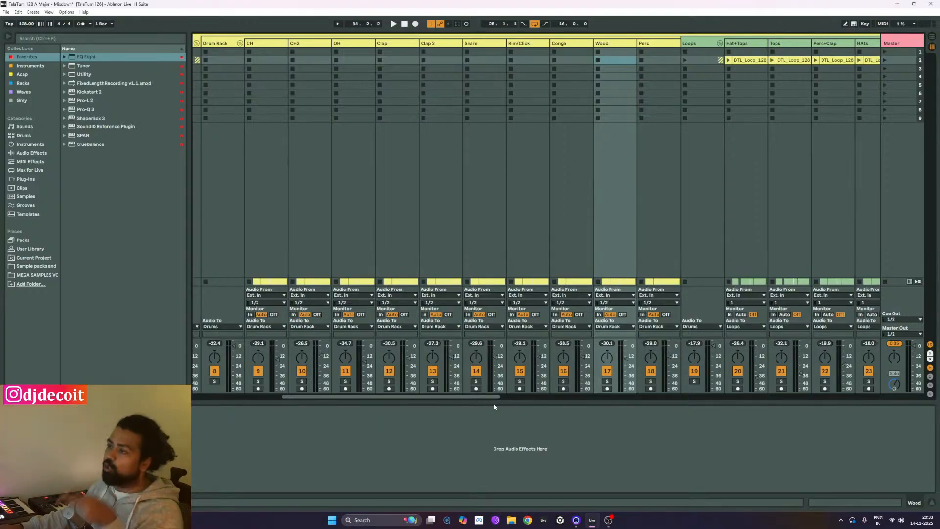
Select the Melodic group and audition the start of Drop A before balancing its tracks.
{"action": "left_click_drag", "start_coordinate": [493, 403], "coordinate": [679, 400]}
{"action": "left_click", "coordinate": [351, 223]}
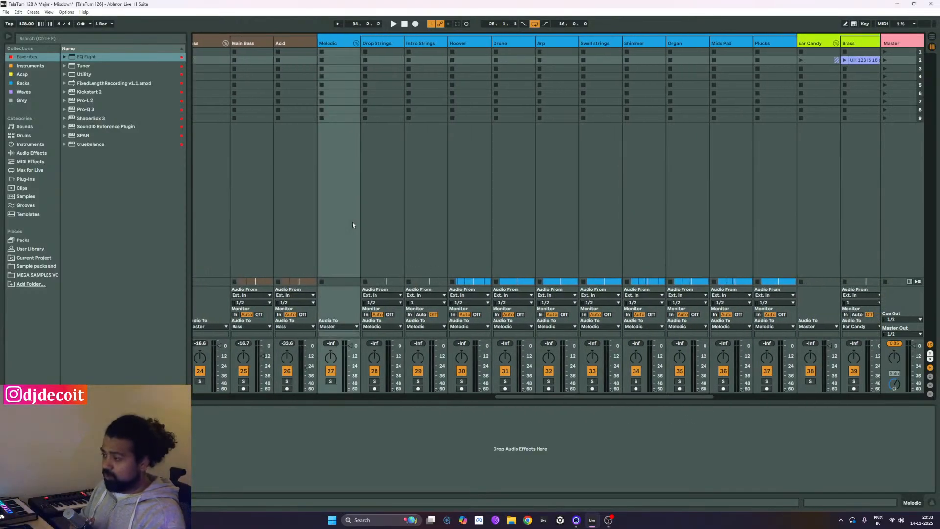
{"action": "key", "text": "space"}
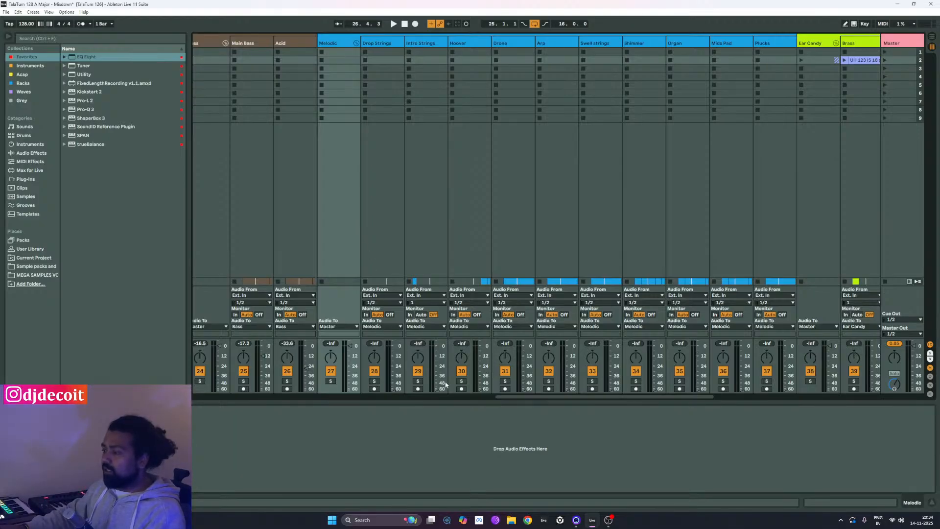
{"action": "left_click_drag", "start_coordinate": [513, 397], "coordinate": [528, 397]}
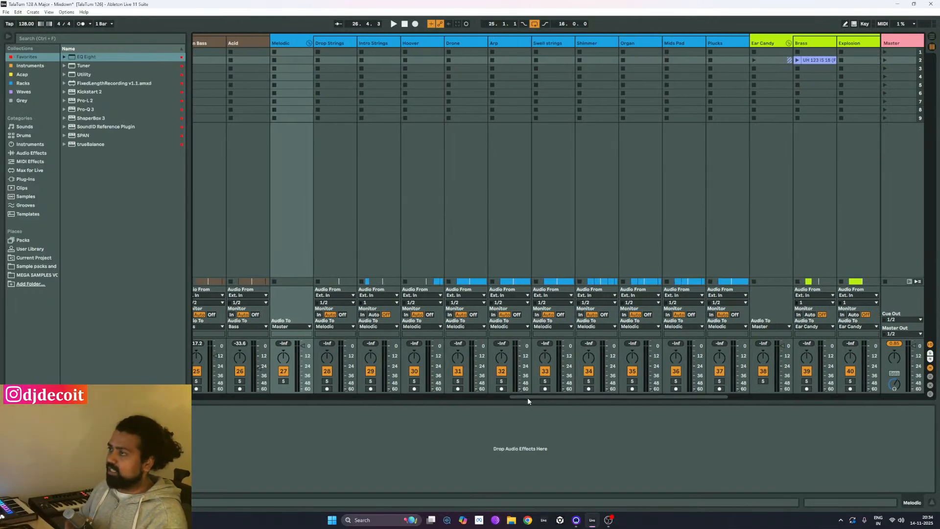
{"action": "key", "text": "space"}
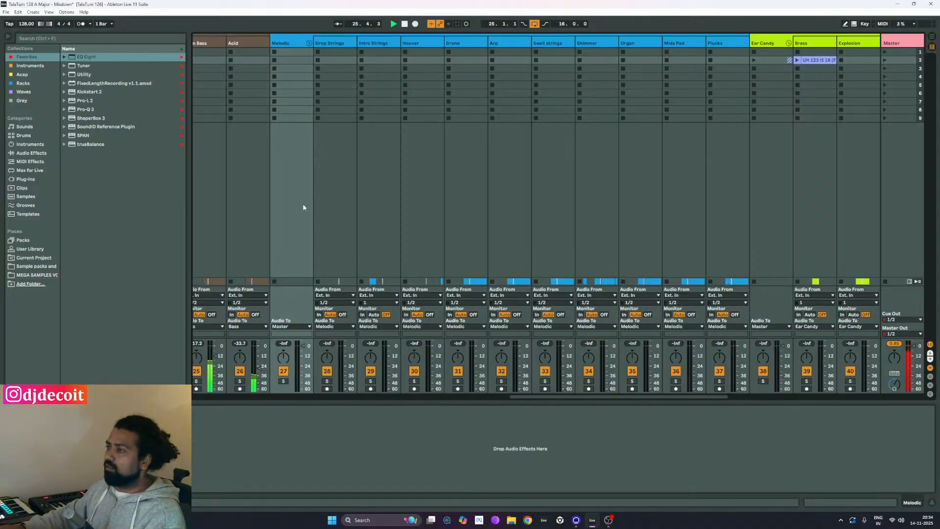
{"action": "key", "text": "space"}
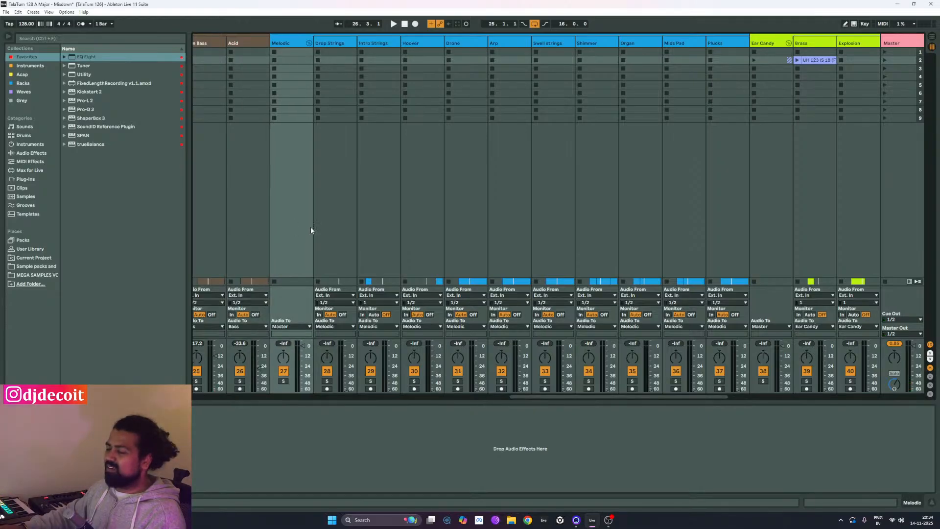
Select the Drone track and play Drop A while bringing up the Hoover, Drone and Arp levels.
{"action": "left_click", "coordinate": [508, 228]}
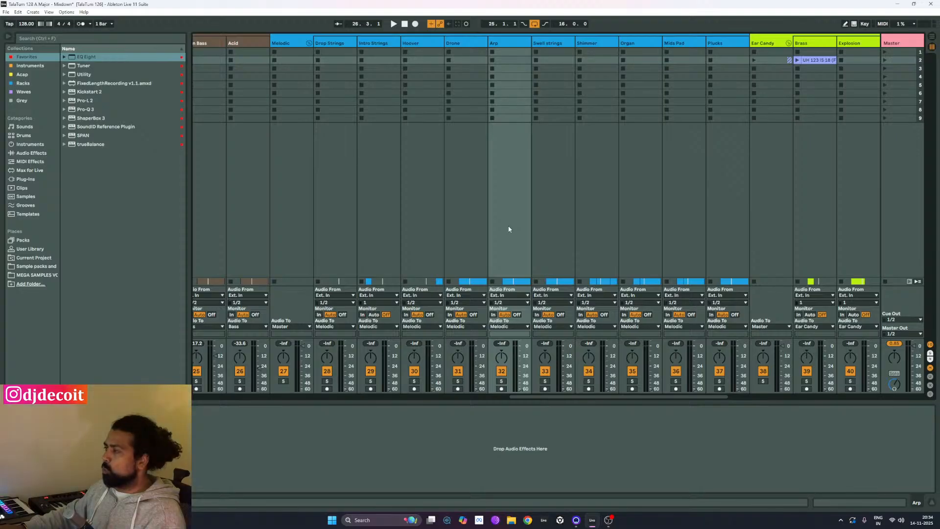
{"action": "left_click", "coordinate": [476, 226]}
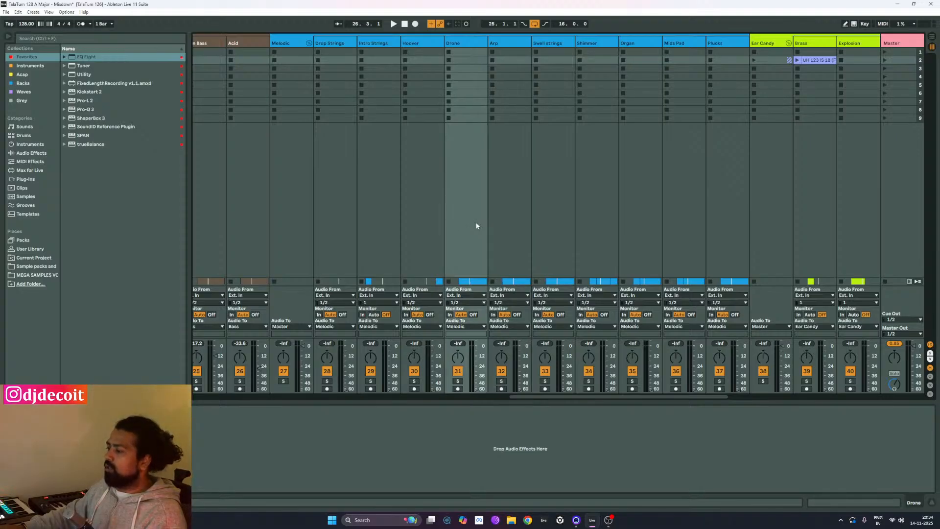
{"action": "key", "text": "space"}
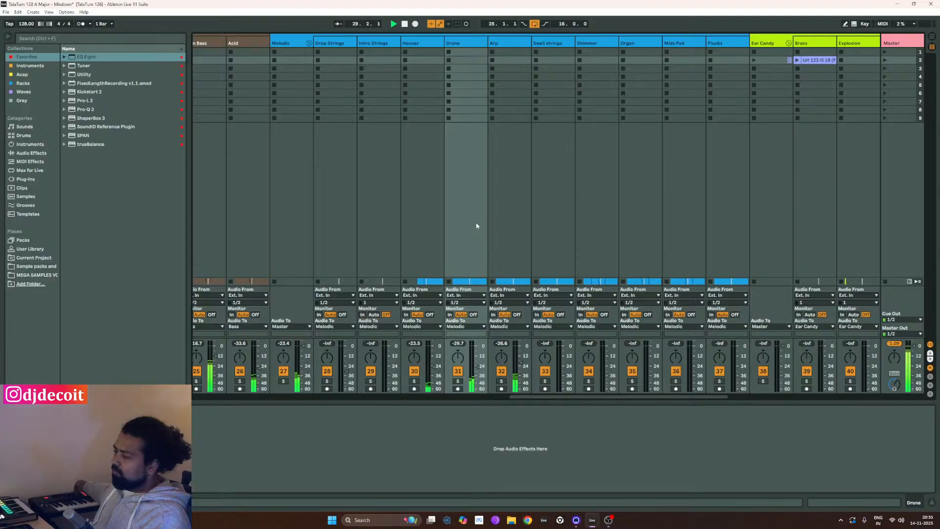
Select the Swell strings track and replay Drop A, bringing up the Swell strings, Shimmer, Organ and Mids Pad levels.
{"action": "left_click", "coordinate": [547, 234]}
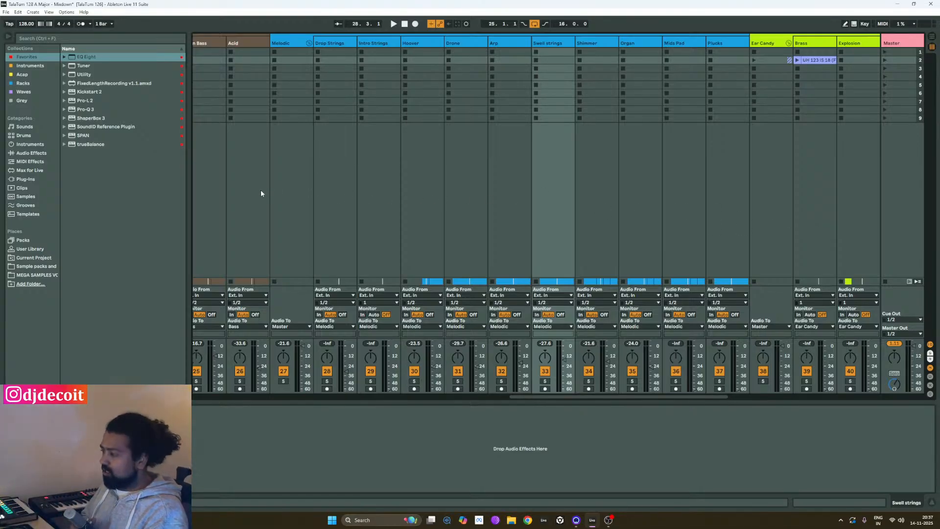
{"action": "key", "text": "space"}
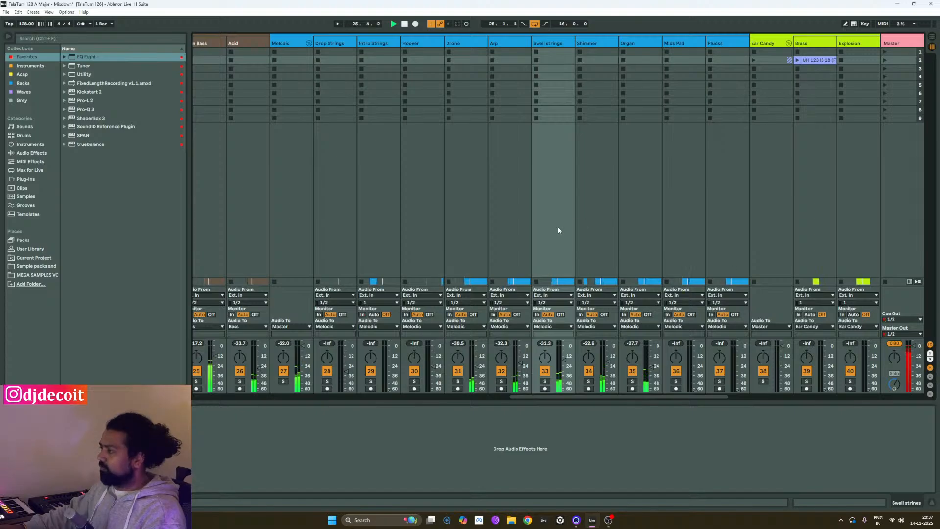
{"action": "left_click", "coordinate": [595, 238]}
{"action": "left_click", "coordinate": [563, 227]}
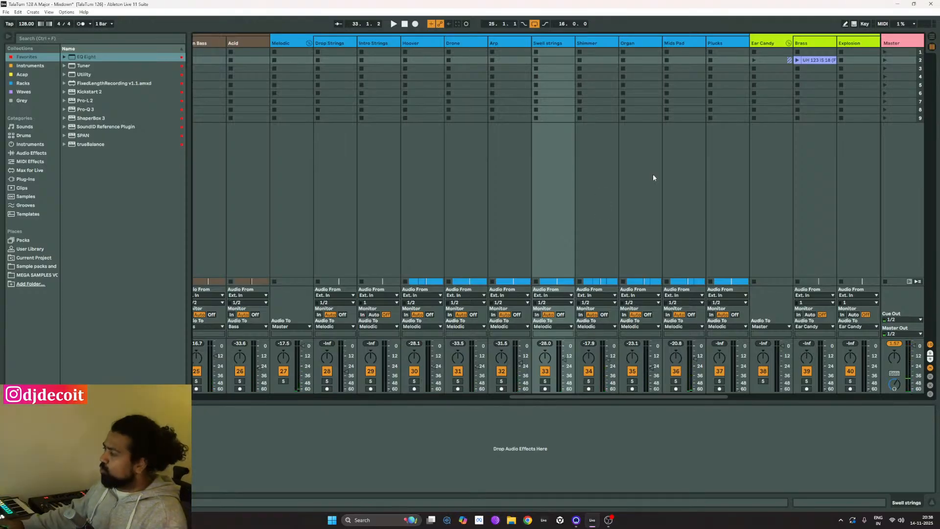
Reset the Master track's peak level reading, then reselect the Swell strings track.
{"action": "left_click", "coordinate": [895, 45]}
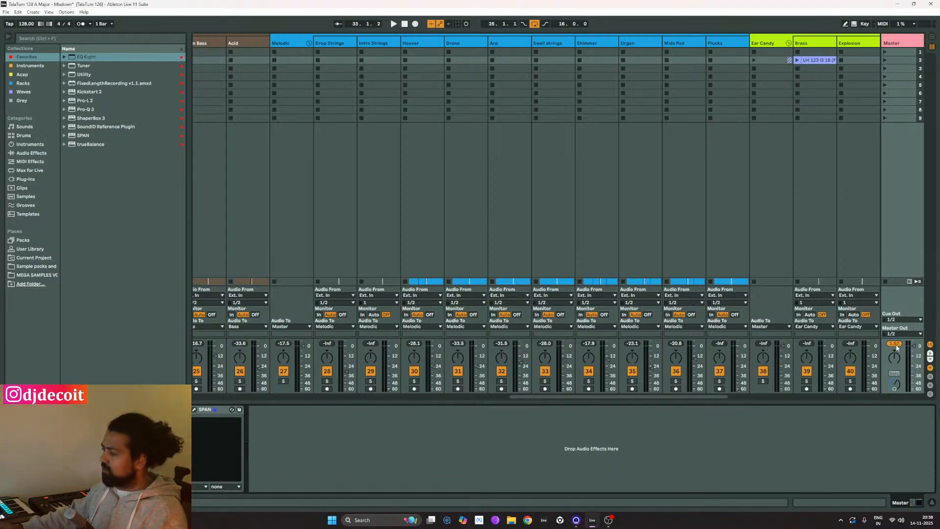
{"action": "left_click", "coordinate": [894, 344]}
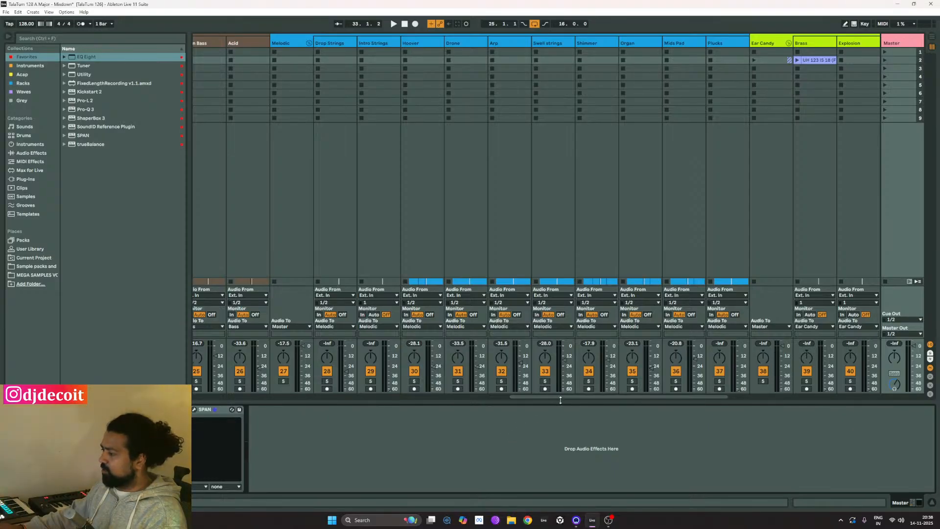
{"action": "left_click", "coordinate": [549, 223]}
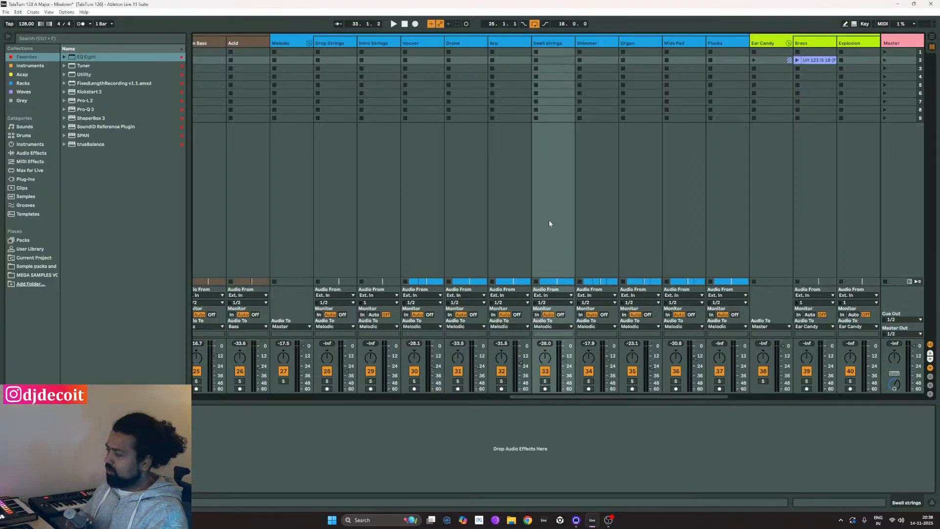
Replay Drop A to check the melodic balance, adjusting the Shimmer, Organ and Mids Pad levels and bringing up Plucks.
{"action": "key", "text": "space"}
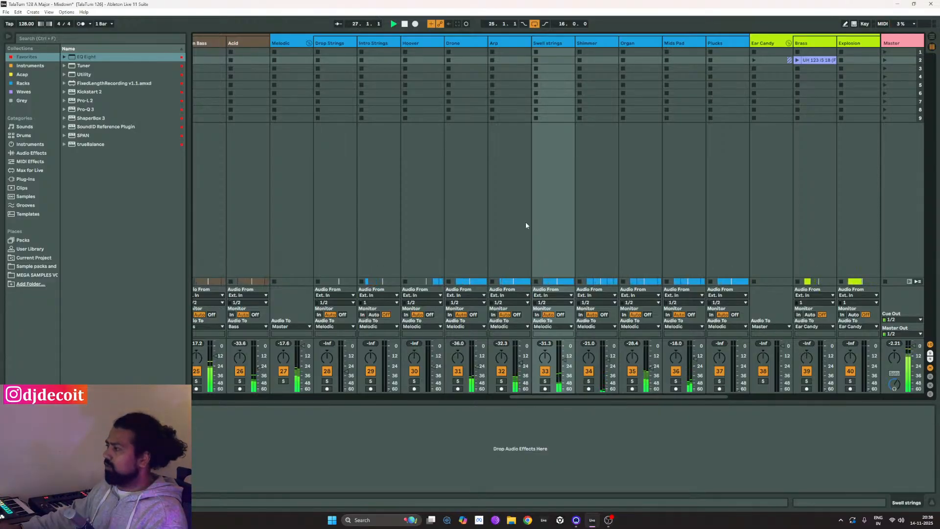
{"action": "left_click", "coordinate": [514, 228]}
{"action": "left_click", "coordinate": [559, 228]}
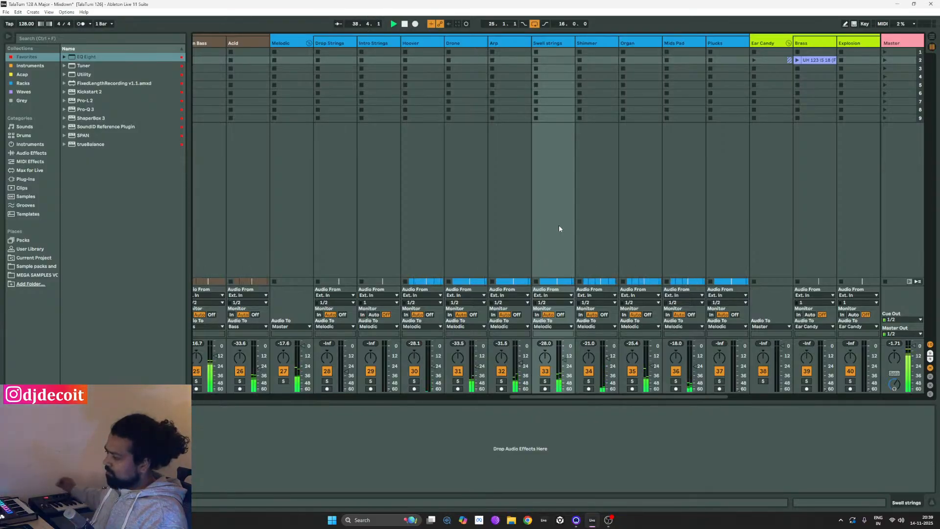
{"action": "key", "text": "space"}
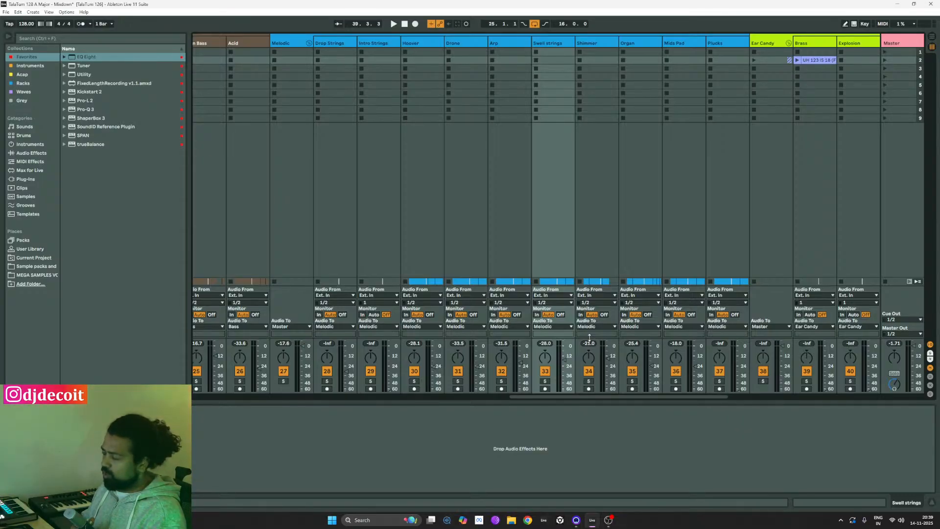
{"action": "key", "text": "space"}
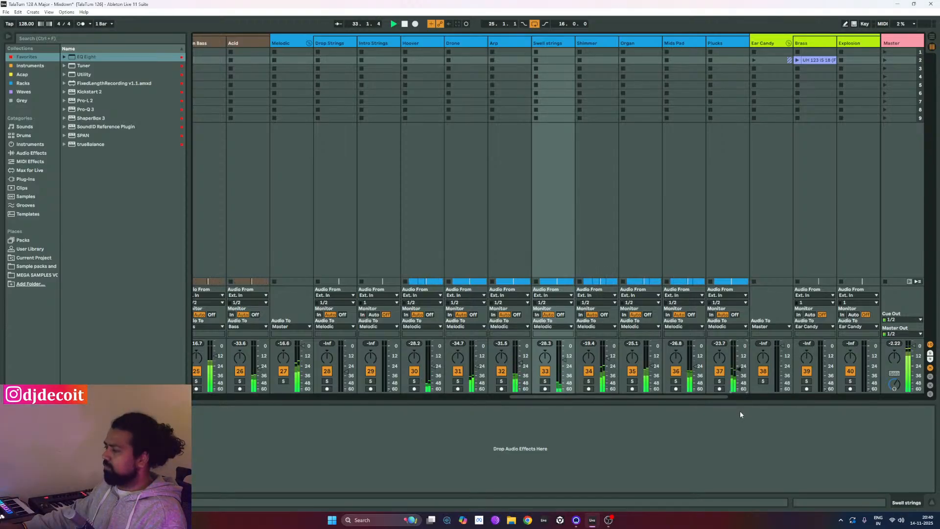
Examine the frequency spectrum of Drop A in SPAN on the Master track with Hold enabled, and close the analyzer.
{"action": "left_click", "coordinate": [898, 44]}
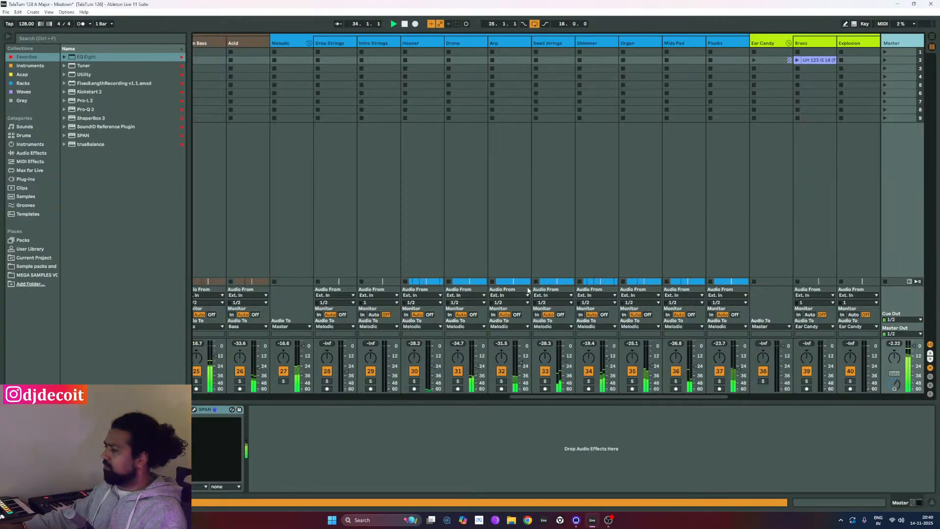
{"action": "left_click", "coordinate": [194, 410]}
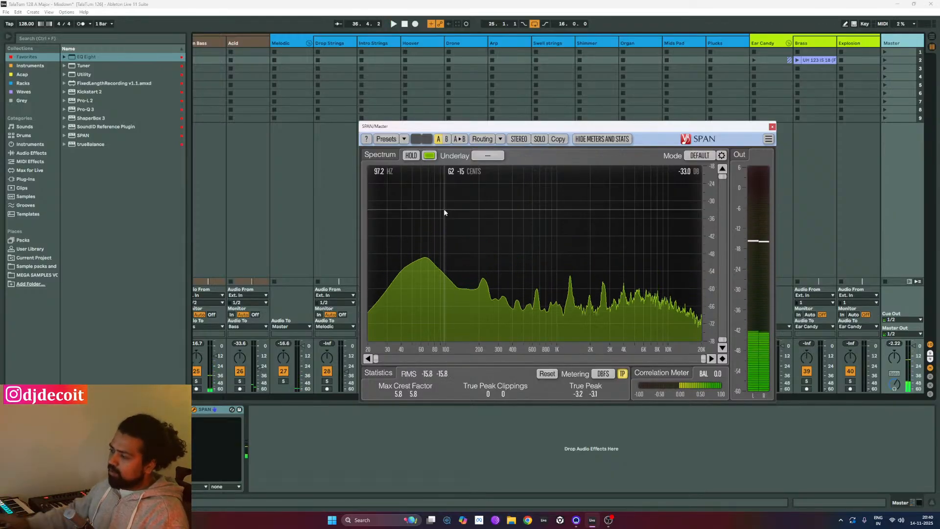
{"action": "key", "text": "space"}
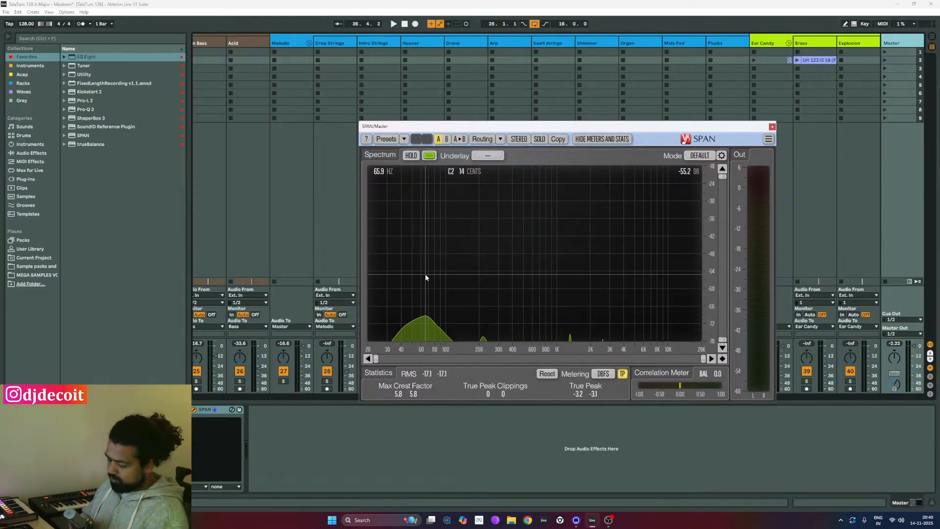
{"action": "key", "text": "space"}
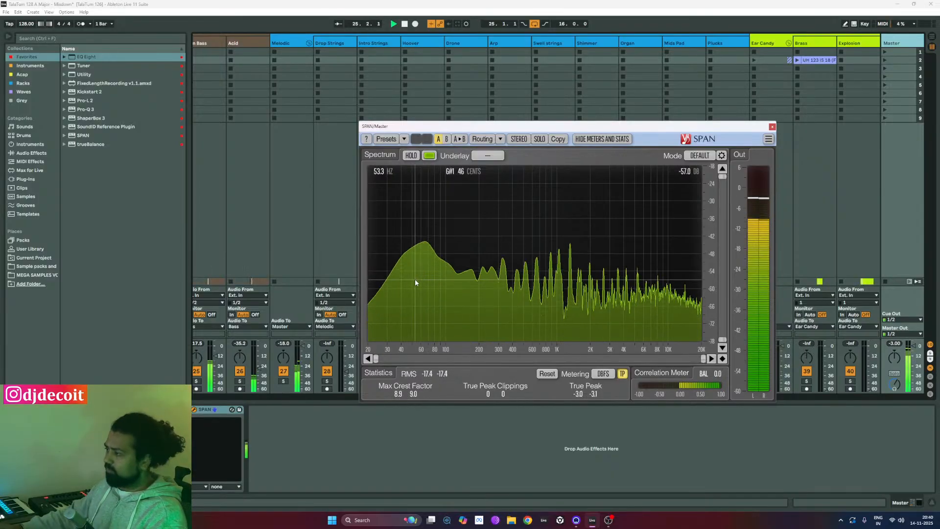
{"action": "left_click", "coordinate": [411, 157]}
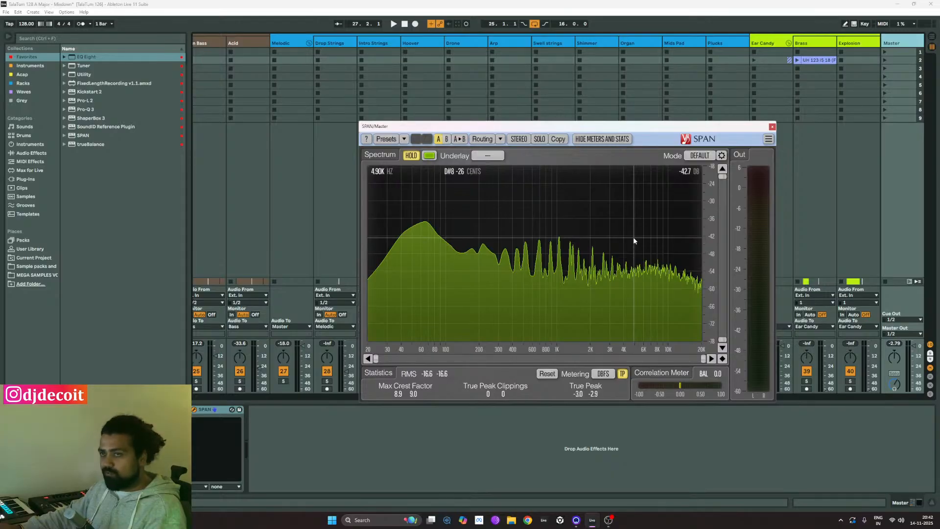
{"action": "left_click", "coordinate": [772, 127]}
Replay the start of Drop A and review the track peak levels across the drum, loop, bass and melodic channels.
{"action": "key", "text": "space"}
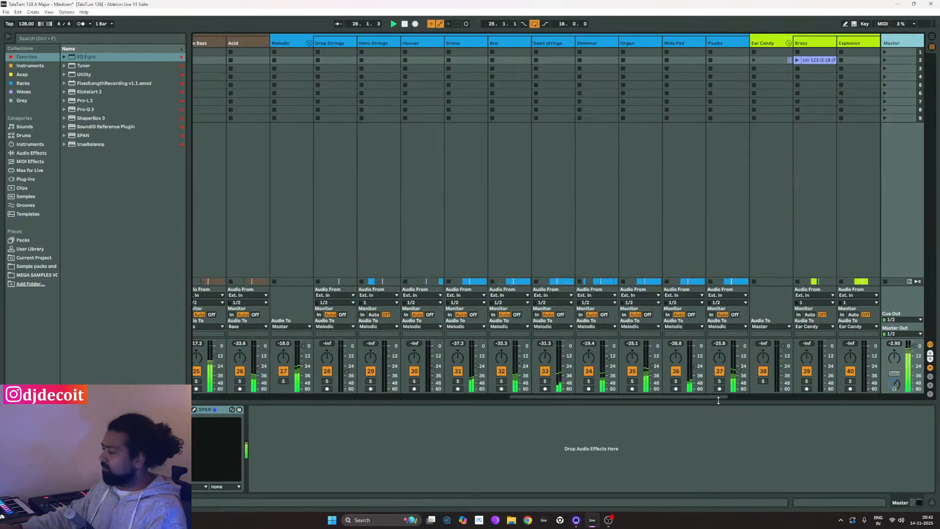
{"action": "key", "text": "space"}
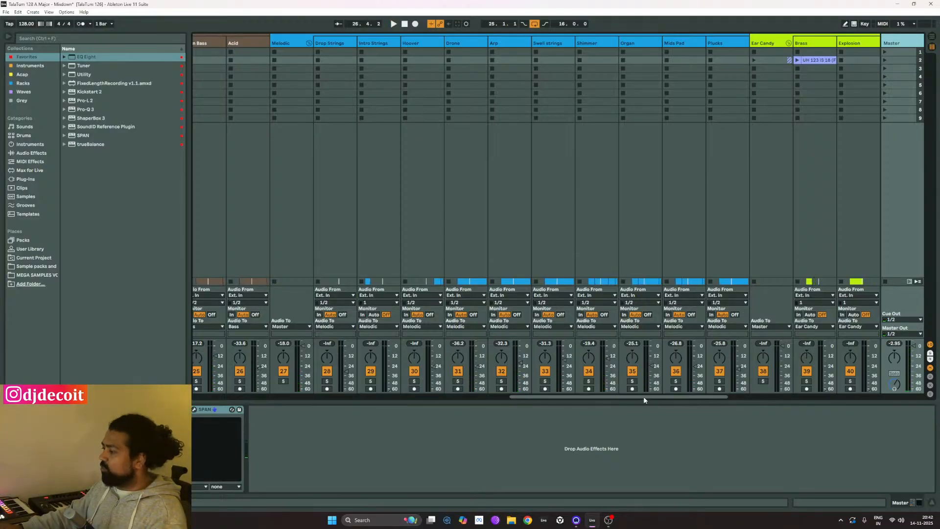
{"action": "left_click_drag", "start_coordinate": [643, 395], "coordinate": [386, 393]}
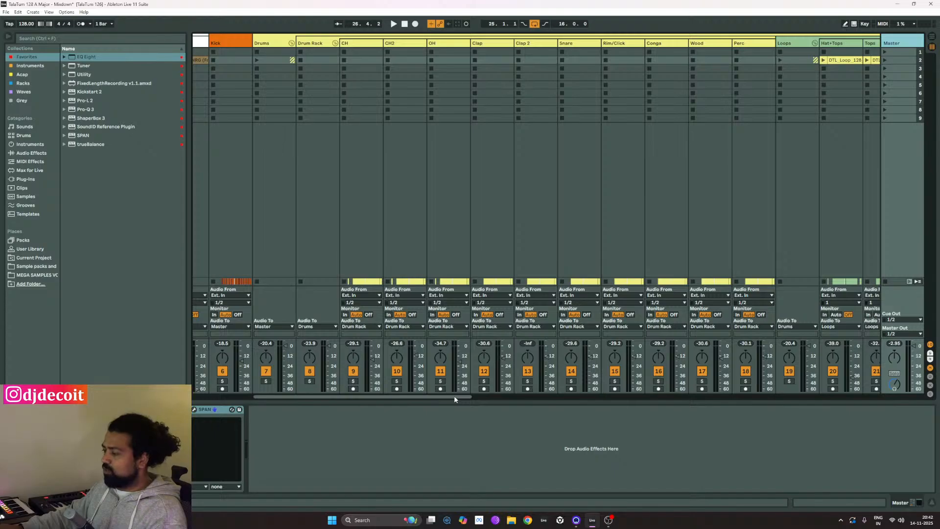
{"action": "left_click_drag", "start_coordinate": [455, 398], "coordinate": [521, 403]}
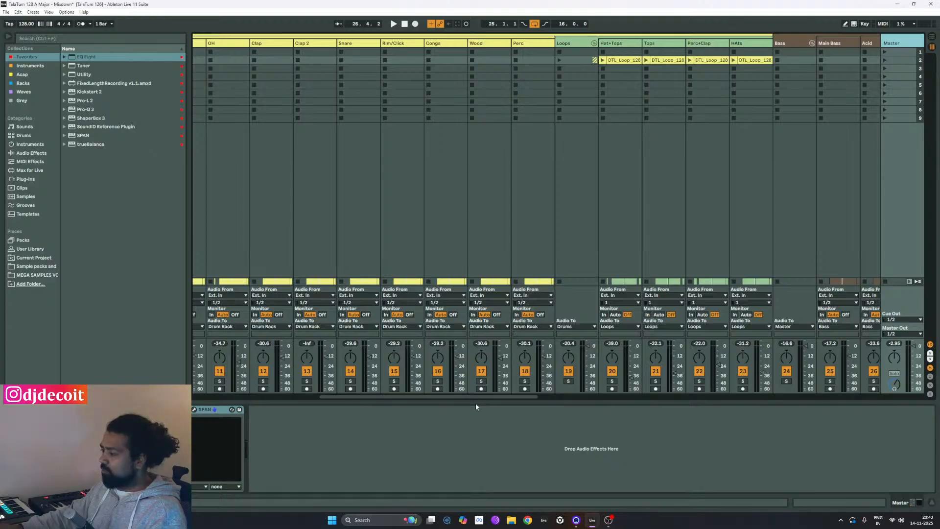
{"action": "left_click_drag", "start_coordinate": [470, 395], "coordinate": [592, 396]}
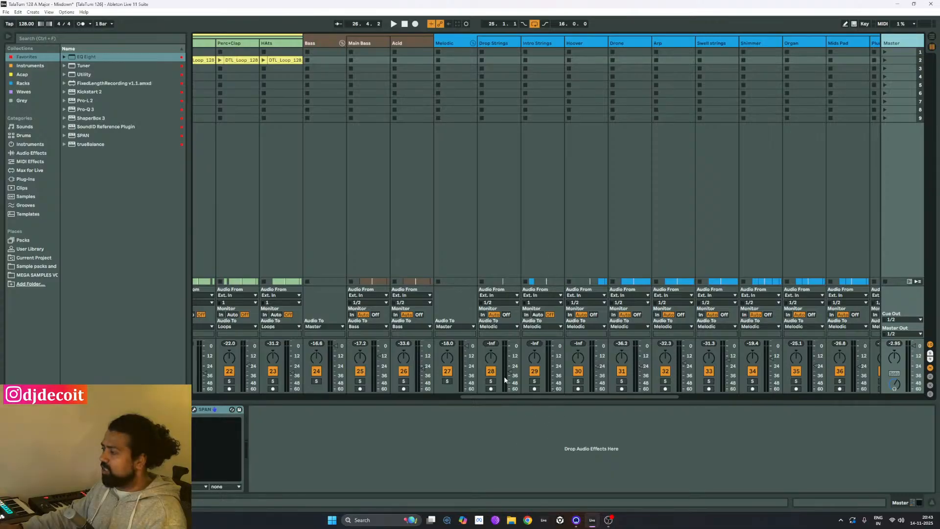
Check the Drop Strings and Intro Strings lanes in the arrangement for clips across Drop A.
{"action": "key", "text": "Tab"}
{"action": "scroll", "coordinate": [672, 227], "scroll_direction": "down", "scroll_amount": 2}
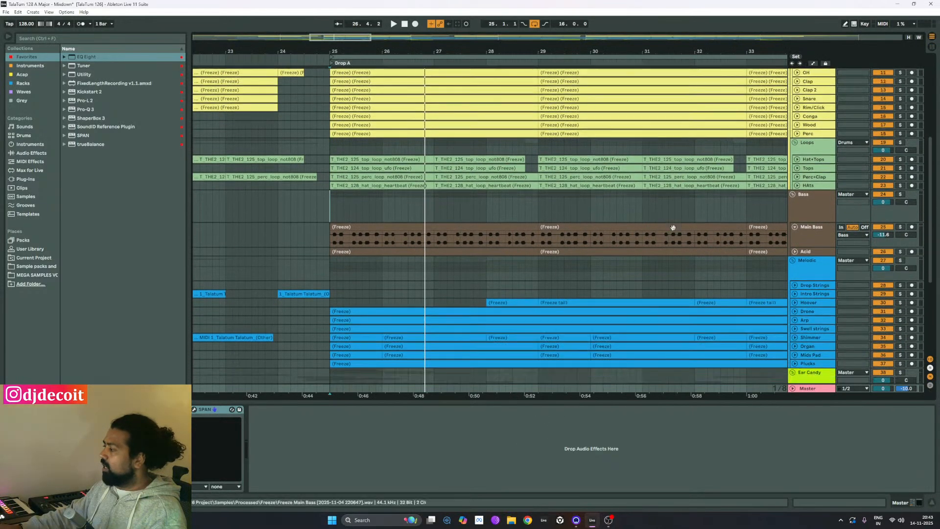
{"action": "scroll", "coordinate": [673, 227], "scroll_direction": "down", "scroll_amount": 1}
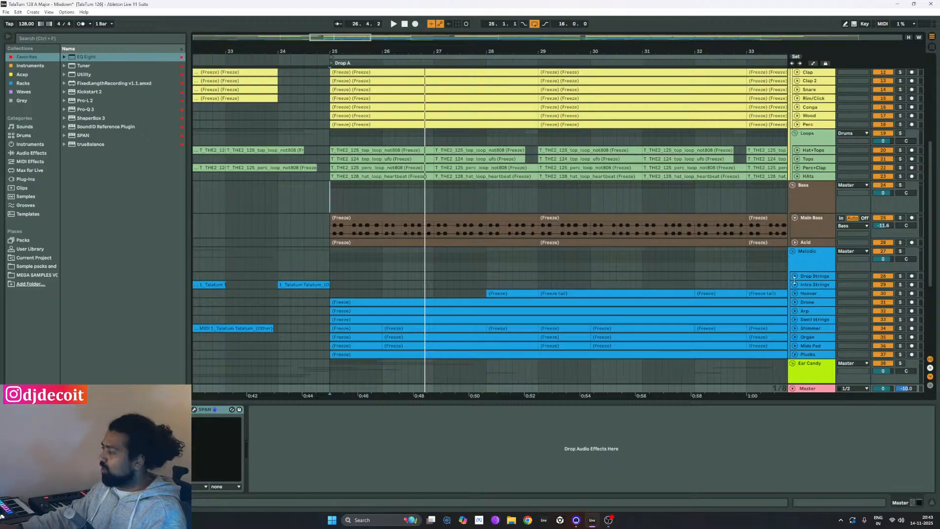
{"action": "scroll", "coordinate": [392, 277], "scroll_direction": "down", "scroll_amount": 3}
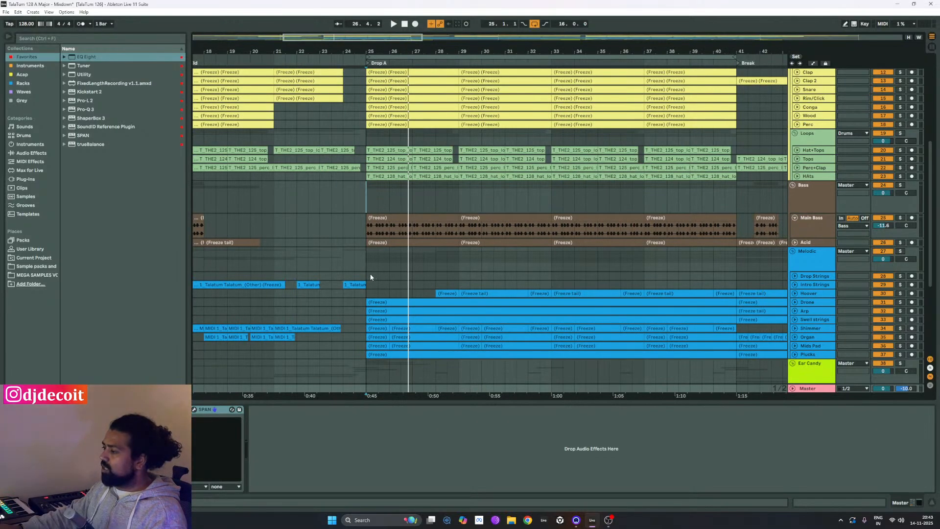
{"action": "left_click_drag", "start_coordinate": [371, 277], "coordinate": [738, 288]}
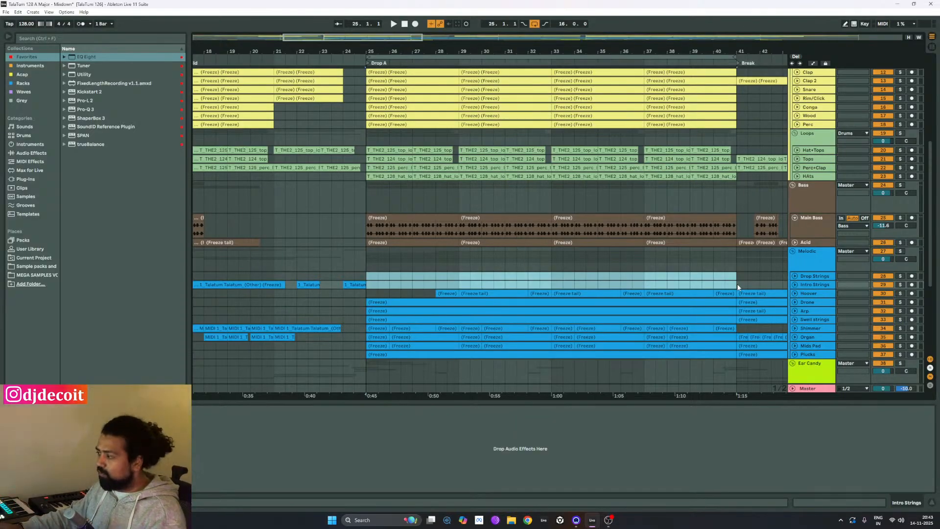
{"action": "left_click", "coordinate": [370, 275]}
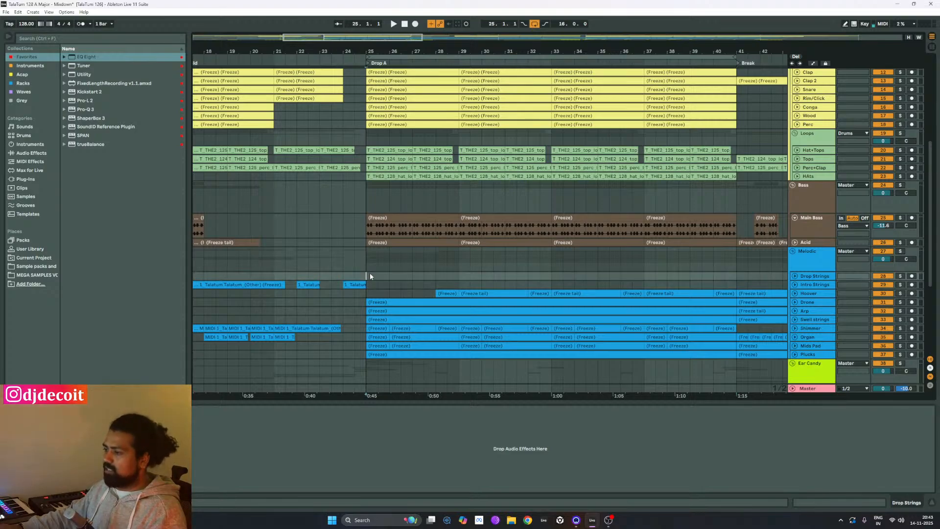
{"action": "scroll", "coordinate": [409, 268], "scroll_direction": "down", "scroll_amount": 2}
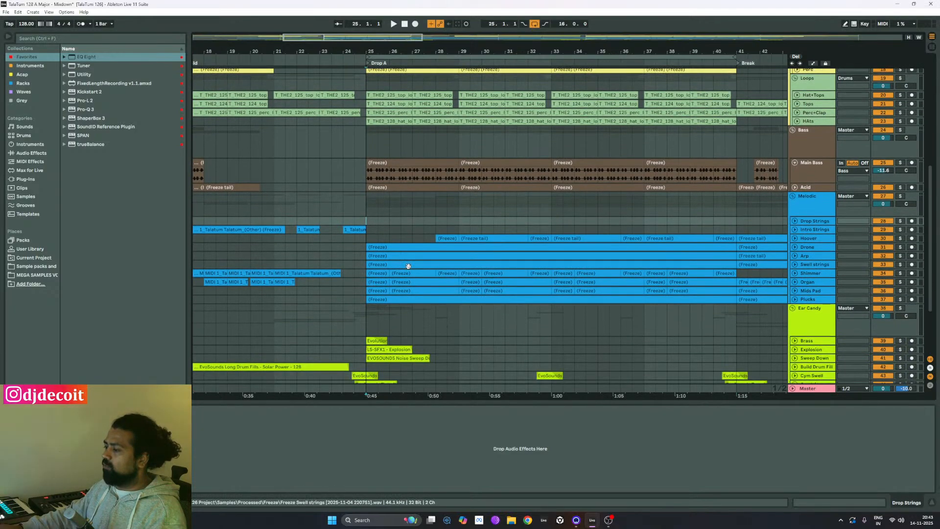
{"action": "scroll", "coordinate": [409, 269], "scroll_direction": "up", "scroll_amount": 2}
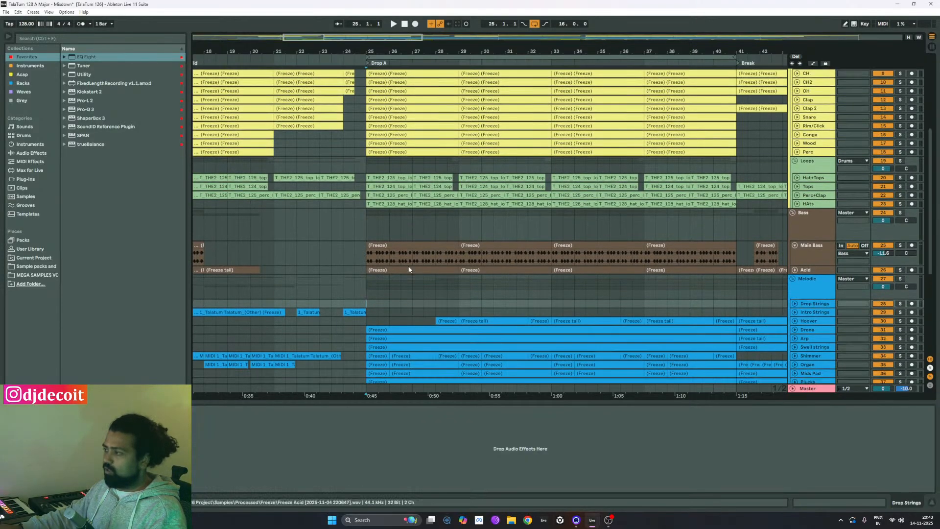
Return to the mixer and replay Drop A with the Arp track selected, raising the Arp level.
{"action": "key", "text": "Tab"}
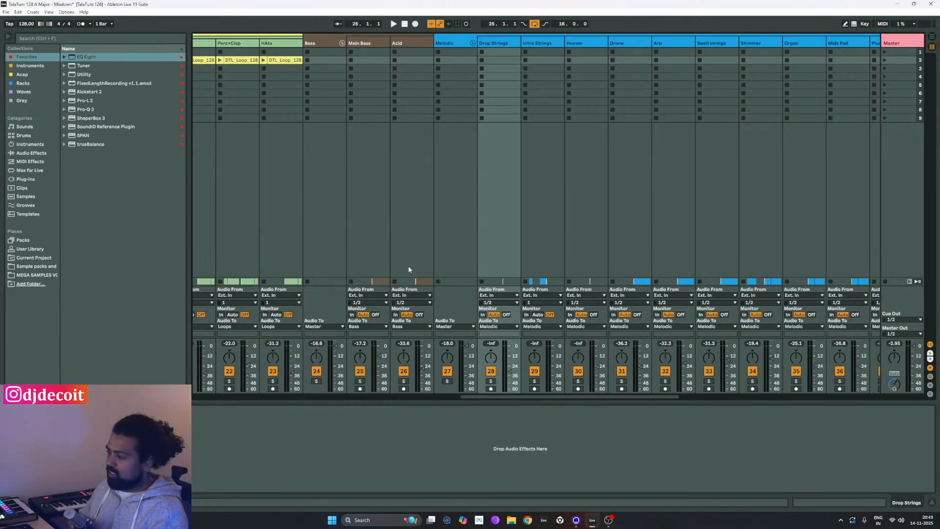
{"action": "key", "text": "space"}
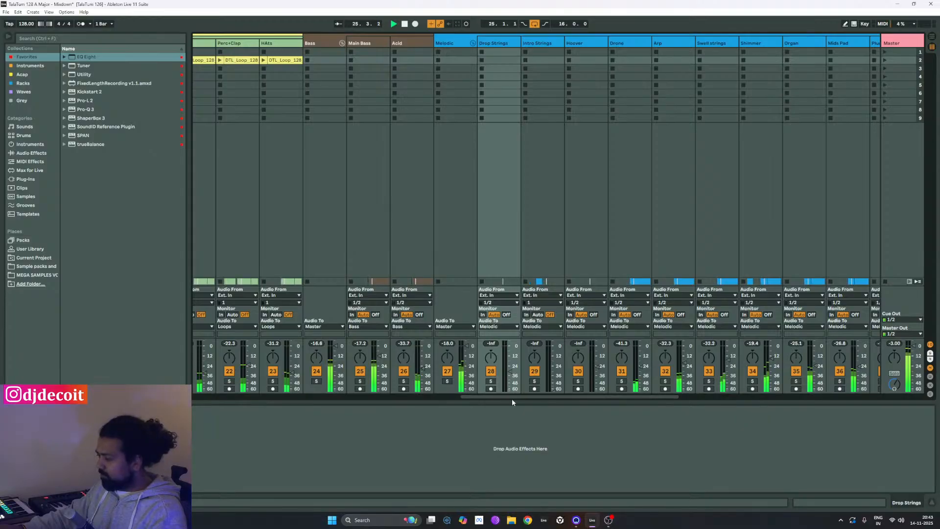
{"action": "left_click_drag", "start_coordinate": [512, 397], "coordinate": [584, 398]}
{"action": "key", "text": "space"}
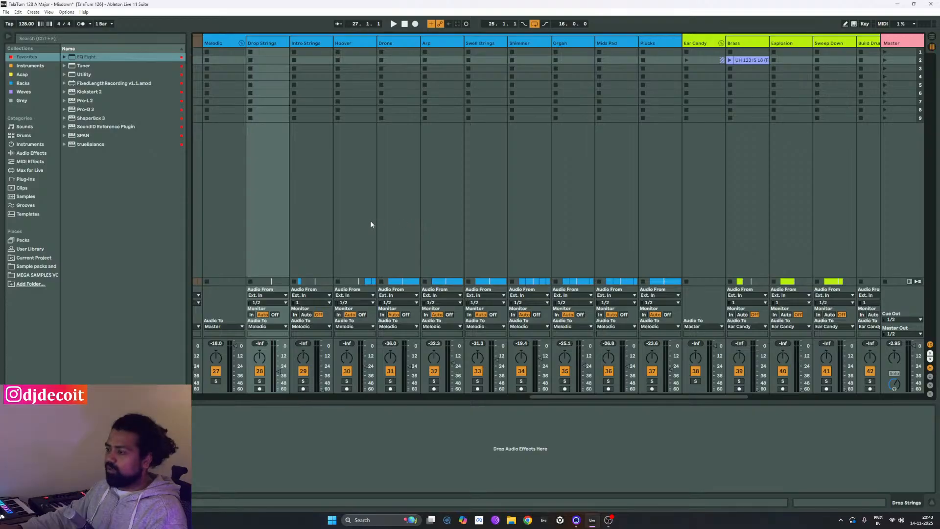
{"action": "left_click", "coordinate": [445, 224]}
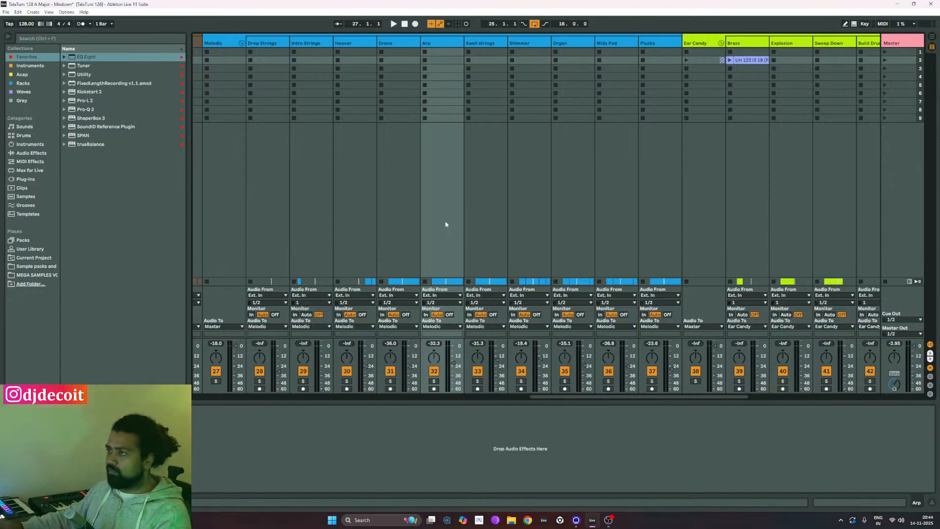
{"action": "key", "text": "space"}
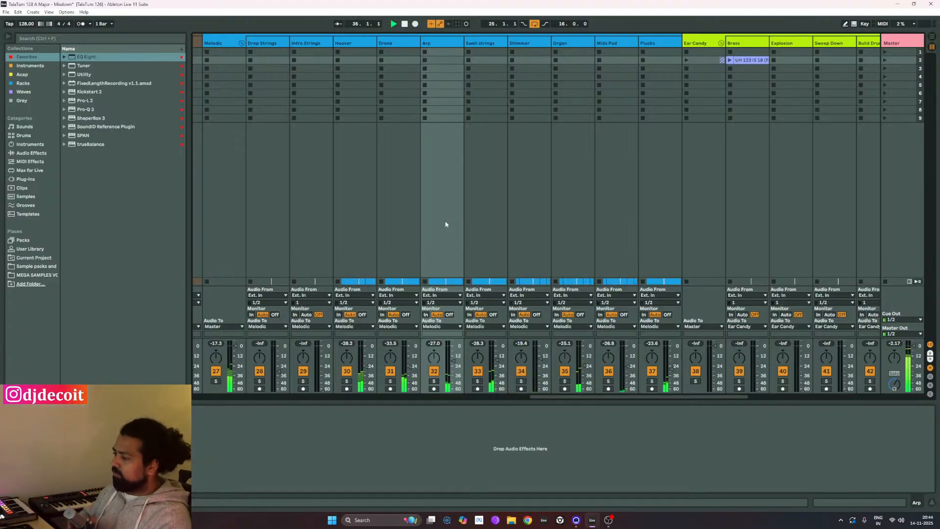
Select the Swell strings track and compare Drop A with it muted and unmuted.
{"action": "left_click", "coordinate": [478, 226]}
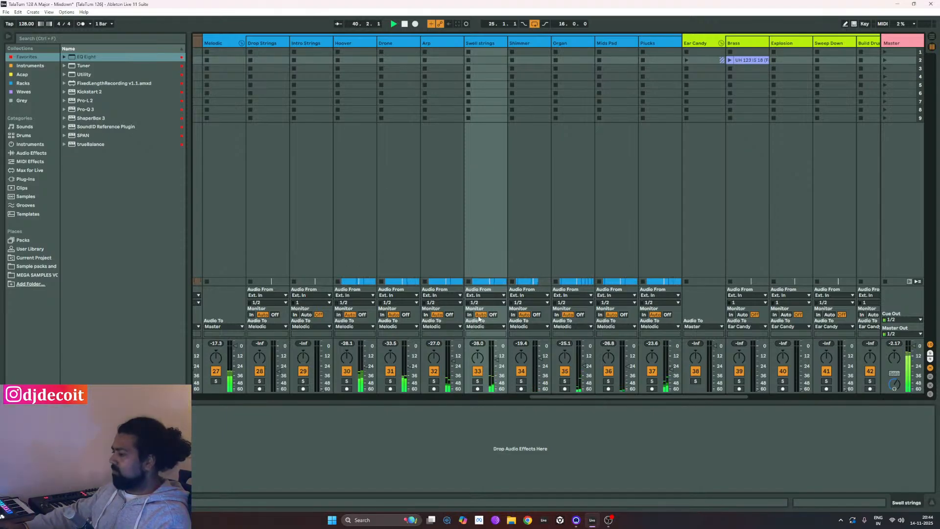
{"action": "left_click", "coordinate": [478, 371]}
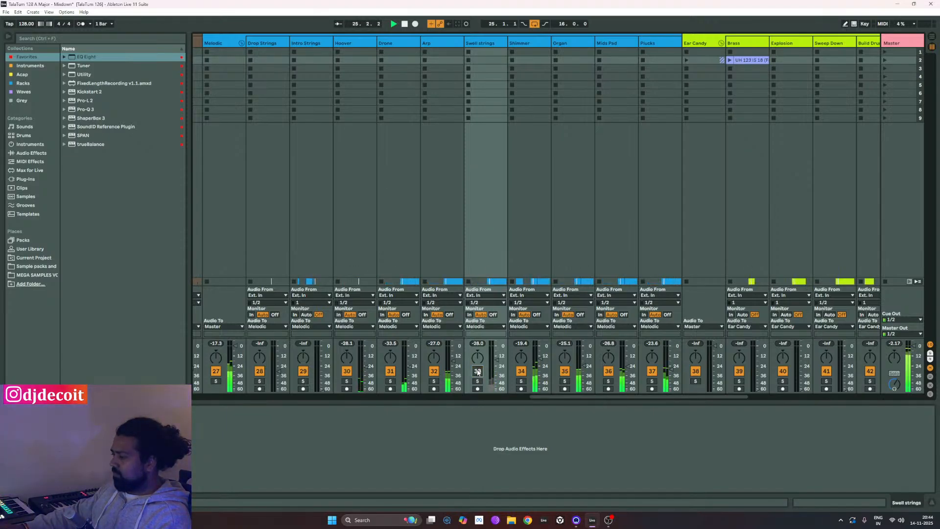
{"action": "left_click", "coordinate": [477, 370]}
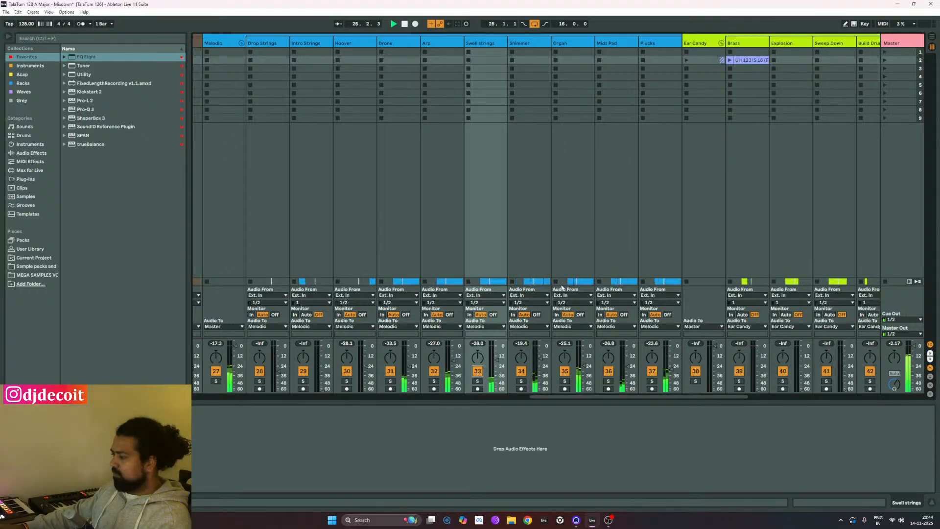
Keep Drop A looping while raising the Organ, Plucks, Hoover, Drone and Arp levels, and stop playback.
{"action": "left_click", "coordinate": [568, 220]}
{"action": "left_click", "coordinate": [472, 222]}
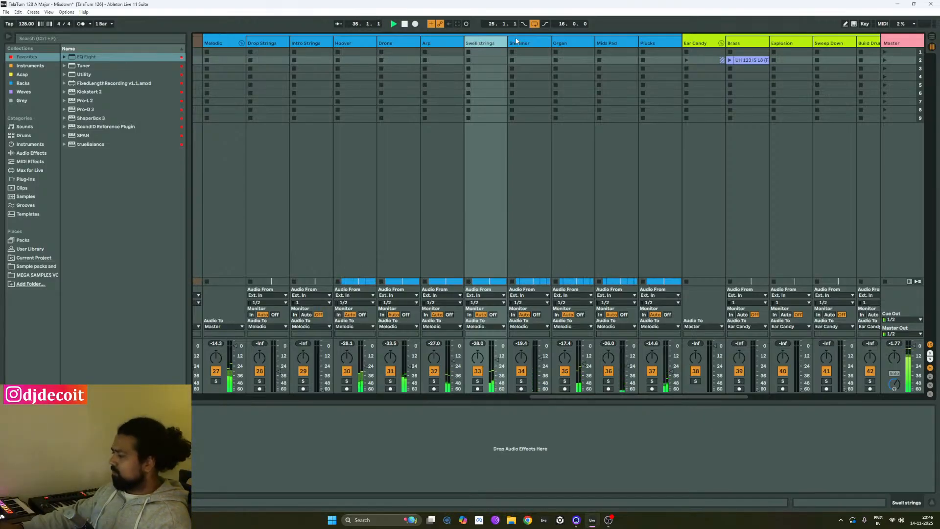
{"action": "left_click", "coordinate": [430, 44]}
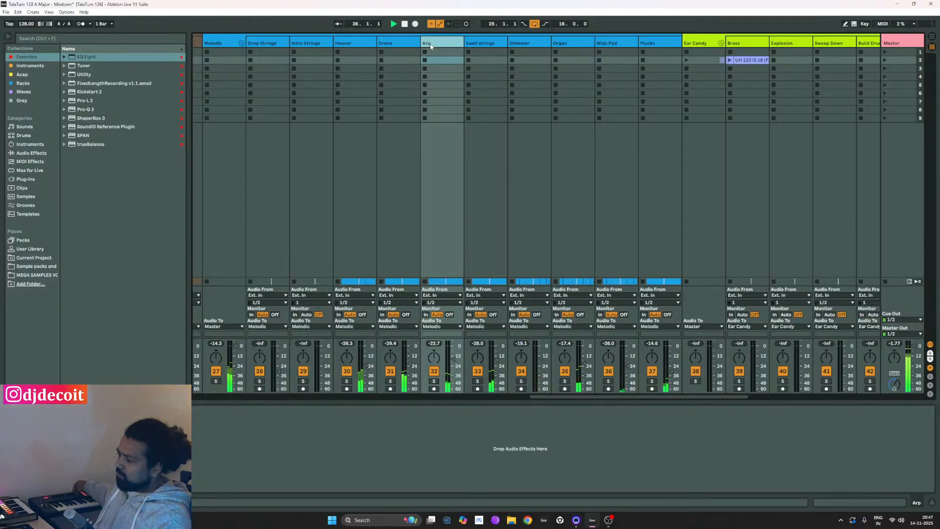
{"action": "key", "text": "space"}
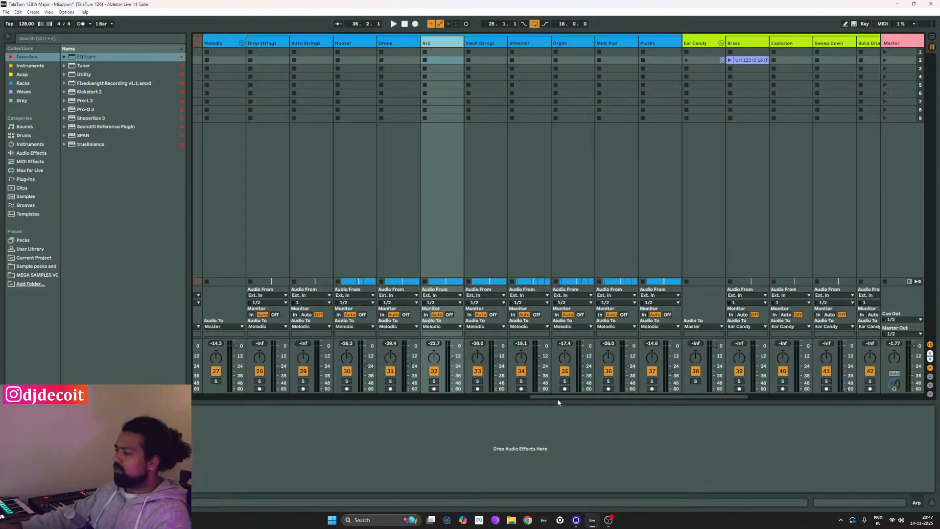
Find the ear candy tracks in the arrangement and unfold the Brass, Explosion and Sweep Down lanes.
{"action": "left_click_drag", "start_coordinate": [557, 397], "coordinate": [681, 415]}
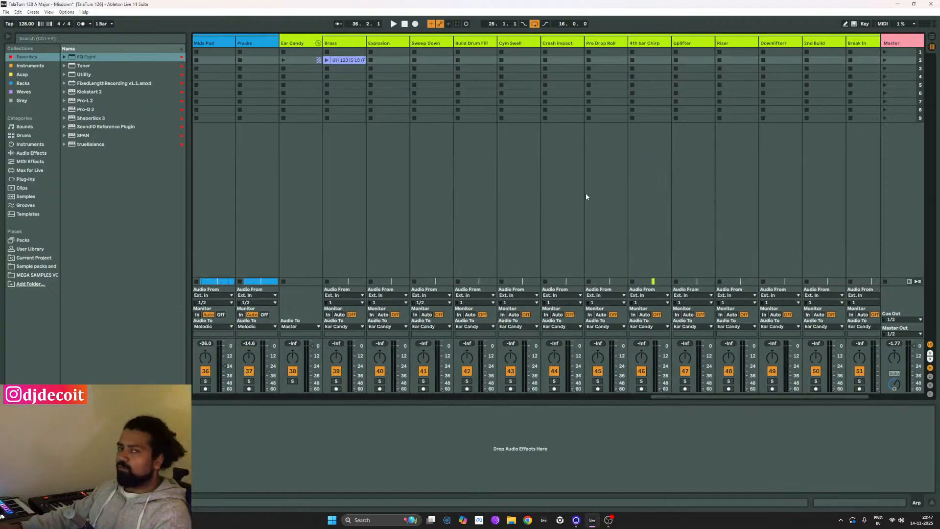
{"action": "key", "text": "Tab"}
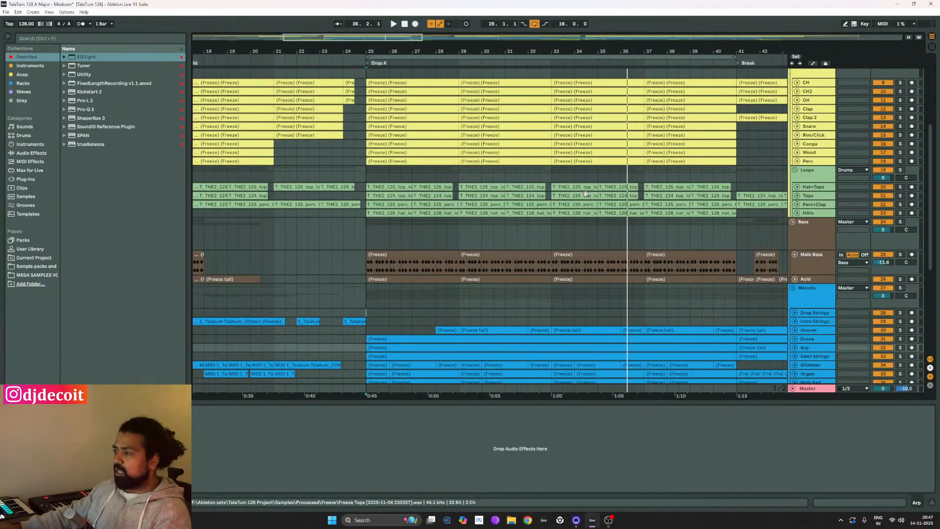
{"action": "scroll", "coordinate": [649, 286], "scroll_direction": "down", "scroll_amount": 3}
{"action": "scroll", "coordinate": [649, 287], "scroll_direction": "down", "scroll_amount": 5}
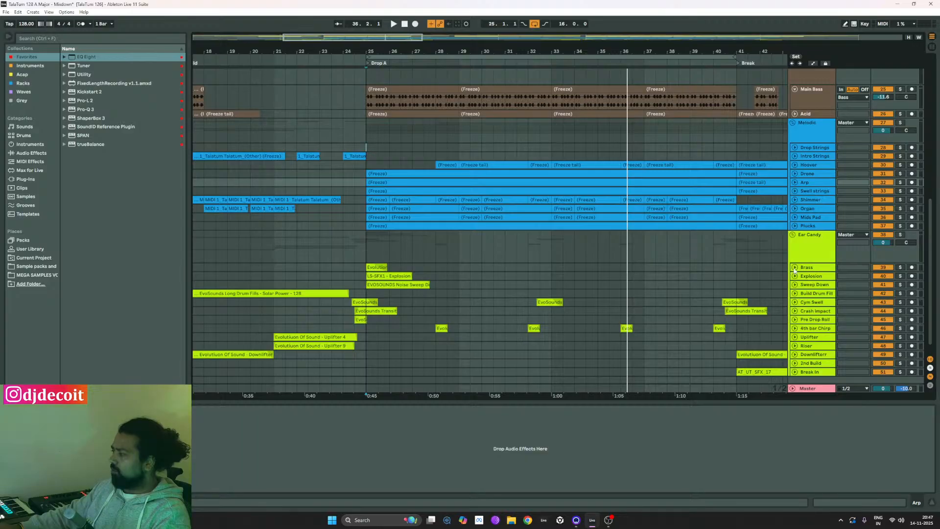
{"action": "left_click", "coordinate": [794, 267]}
{"action": "scroll", "coordinate": [794, 268], "scroll_direction": "down", "scroll_amount": 2}
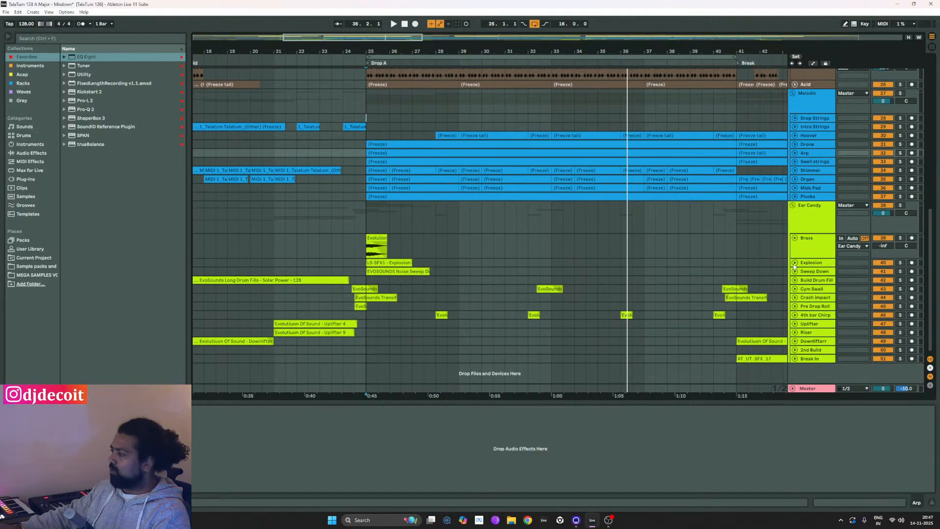
{"action": "left_click", "coordinate": [795, 263]}
{"action": "left_click", "coordinate": [795, 296]}
{"action": "scroll", "coordinate": [577, 280], "scroll_direction": "down", "scroll_amount": 3}
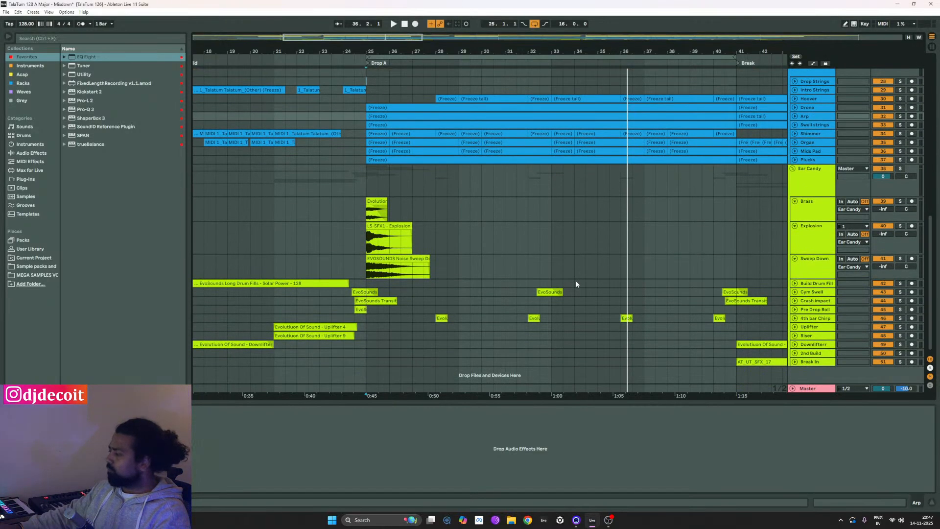
Unfold the Cym Swell lane and keep the Build Drum Fill lane folded.
{"action": "scroll", "coordinate": [782, 289], "scroll_direction": "down", "scroll_amount": 1}
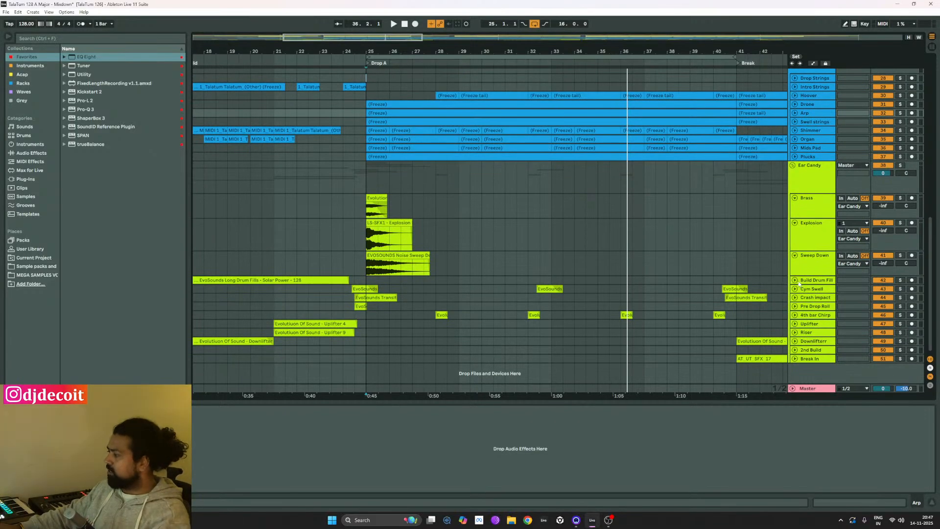
{"action": "left_click", "coordinate": [794, 281]}
{"action": "left_click", "coordinate": [794, 305]}
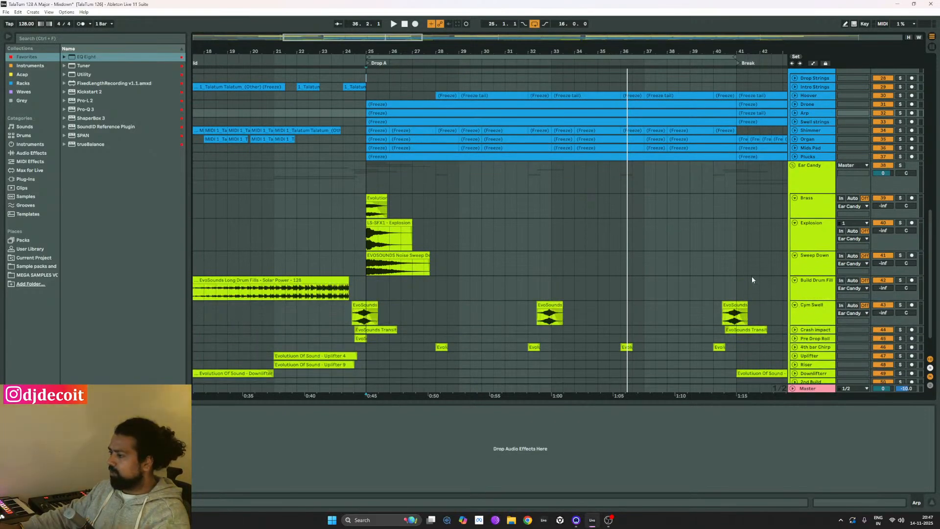
{"action": "left_click", "coordinate": [794, 281]}
{"action": "scroll", "coordinate": [733, 268], "scroll_direction": "down", "scroll_amount": 2}
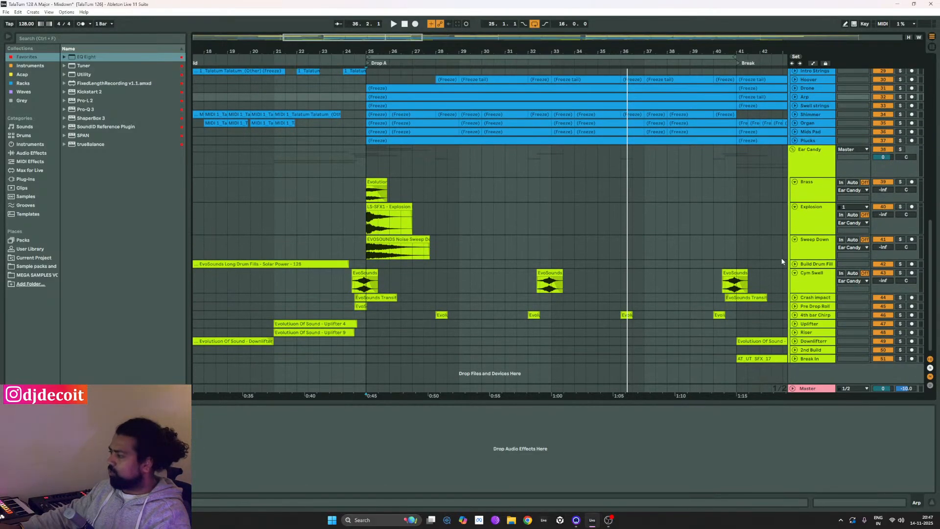
{"action": "scroll", "coordinate": [782, 262], "scroll_direction": "up", "scroll_amount": 1}
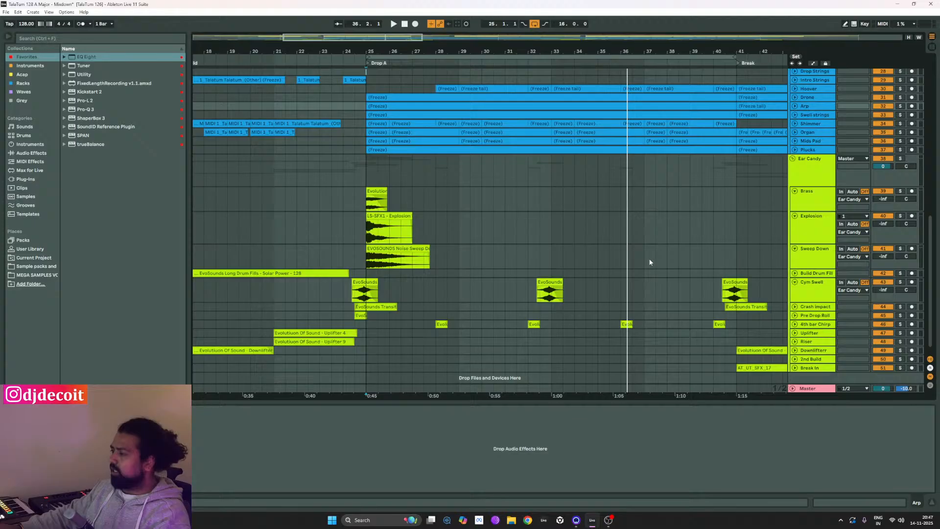
Replay the transition into Drop A from bar 24 while raising the Brass level to about -21.4 dB.
{"action": "left_click", "coordinate": [343, 206]}
{"action": "scroll", "coordinate": [354, 202], "scroll_direction": "down", "scroll_amount": 1}
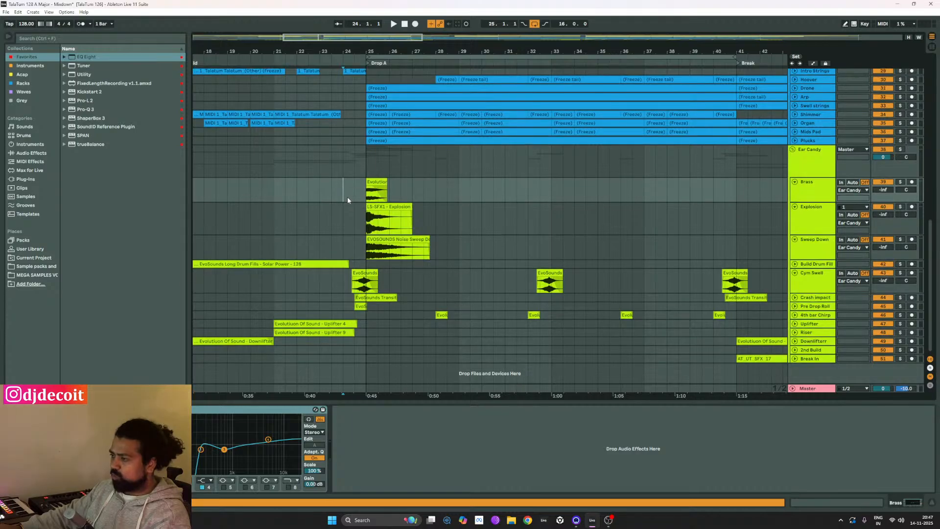
{"action": "left_click", "coordinate": [363, 191]}
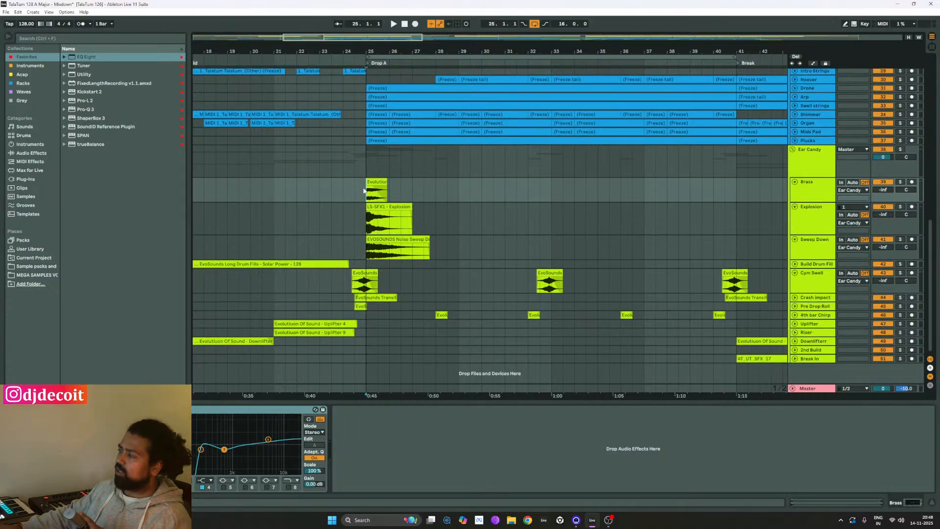
{"action": "left_click", "coordinate": [347, 194]}
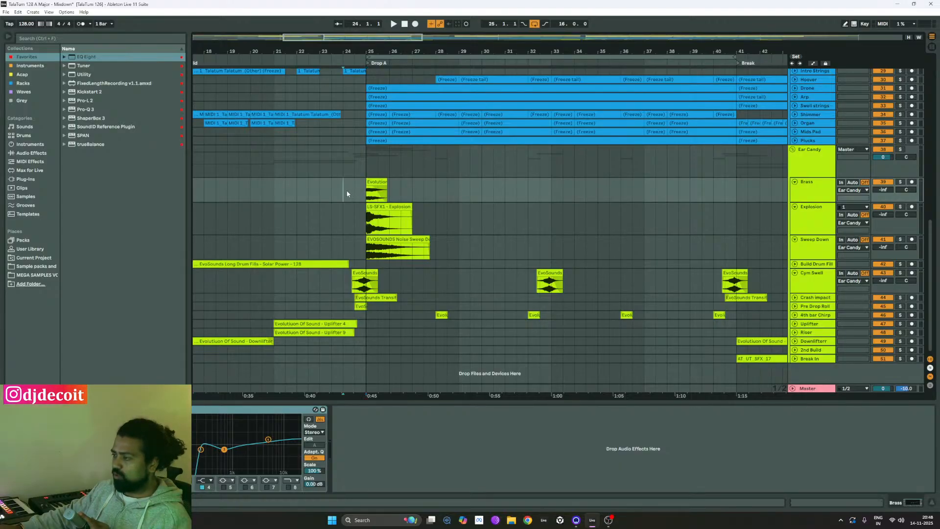
{"action": "key", "text": "space"}
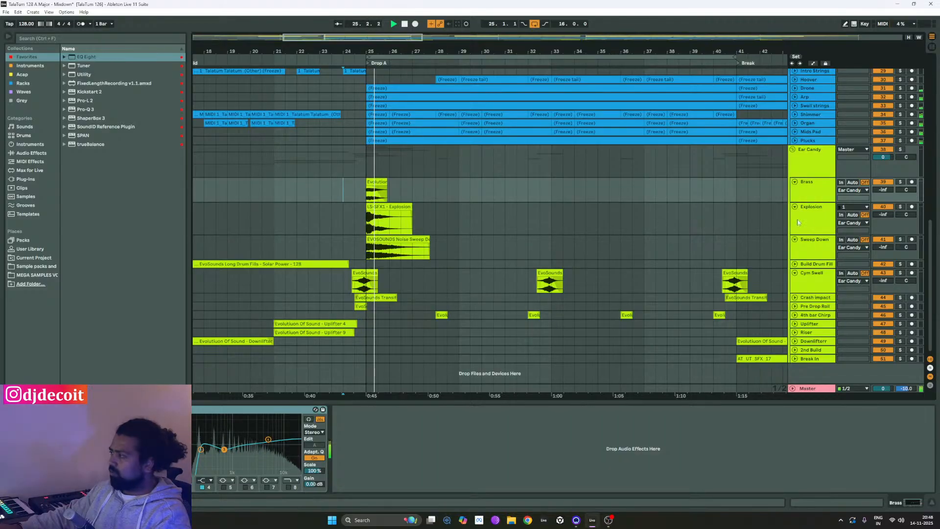
{"action": "key", "text": "space"}
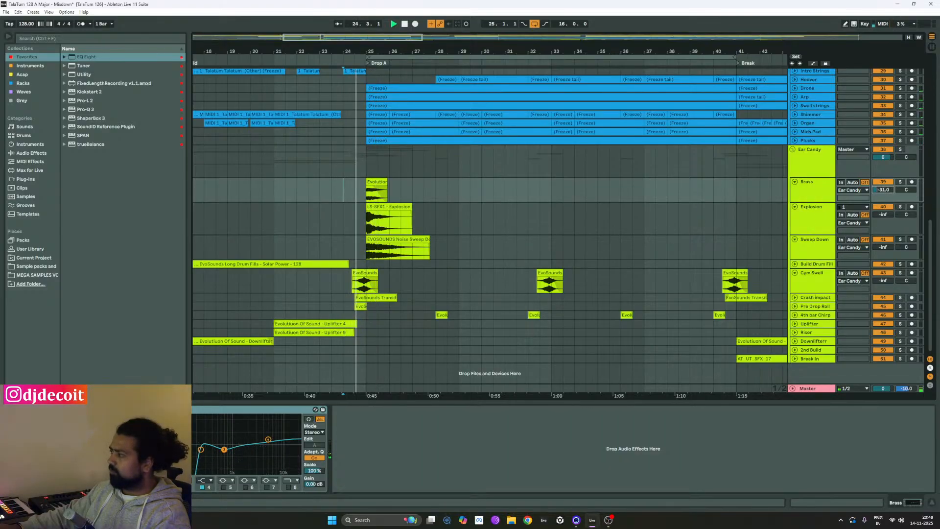
{"action": "mouse_move", "coordinate": [883, 190]}
{"action": "left_mouse_down"}
{"action": "mouse_move", "coordinate": [883, 178]}
{"action": "mouse_move", "coordinate": [883, 187]}
{"action": "left_mouse_up"}
{"action": "key", "text": "space"}
{"action": "key", "text": "space"}
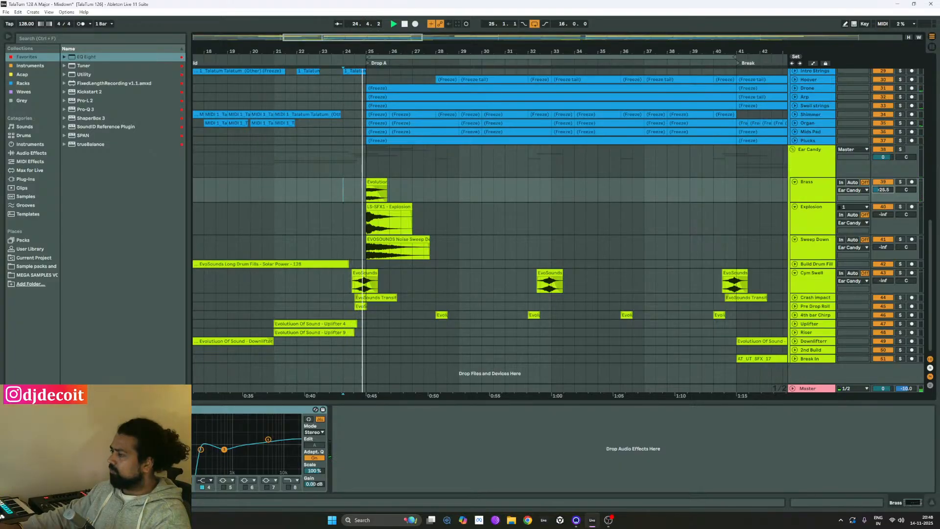
{"action": "key", "text": "space"}
{"action": "key", "text": "space"}
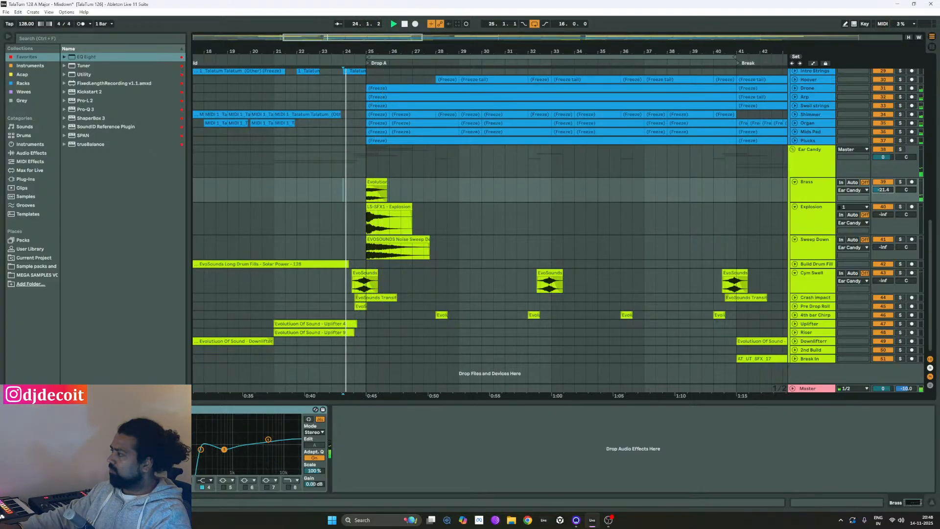
Lower the Brass level to about -26.8 dB while repeatedly restarting playback from bar 24.
{"action": "left_click_drag", "start_coordinate": [883, 189], "coordinate": [883, 191]}
{"action": "key", "text": "space"}
{"action": "key", "text": "space"}
{"action": "key", "text": "space"}
{"action": "key", "text": "space"}
{"action": "key", "text": "space"}
{"action": "key", "text": "space"}
{"action": "key", "text": "space"}
{"action": "key", "text": "space"}
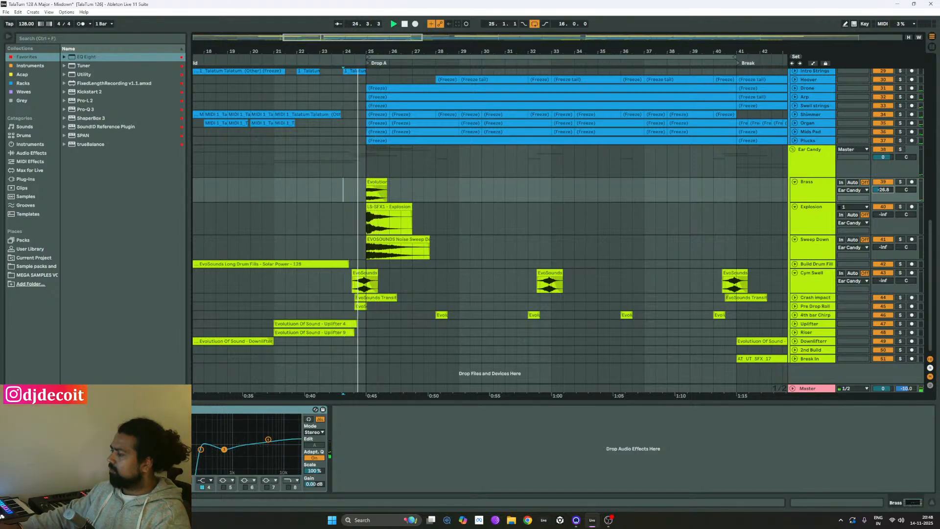
Fine-tune the Brass level to -26.6 dB over further replays of the Drop A entry.
{"action": "left_click_drag", "start_coordinate": [883, 190], "coordinate": [883, 190]}
{"action": "key", "text": "space"}
{"action": "key", "text": "space"}
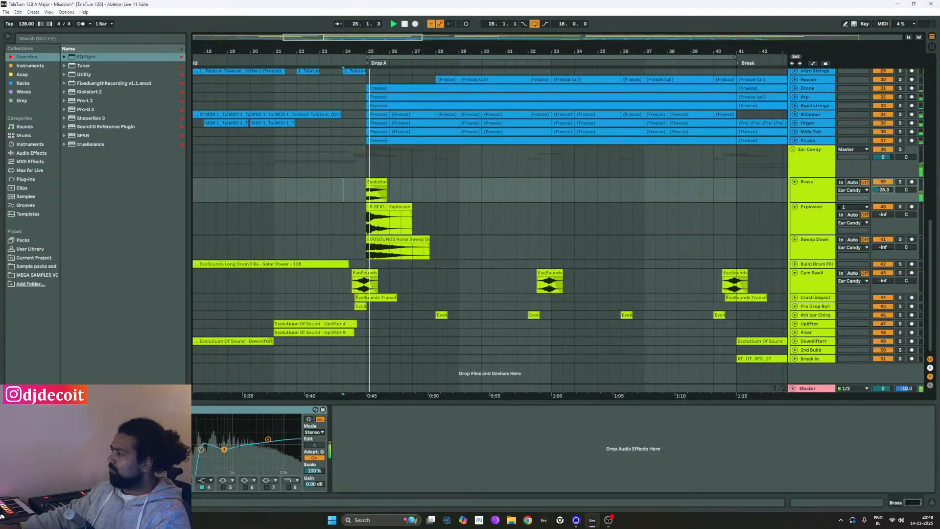
{"action": "left_click_drag", "start_coordinate": [883, 189], "coordinate": [883, 188]}
{"action": "key", "text": "space"}
{"action": "key", "text": "space"}
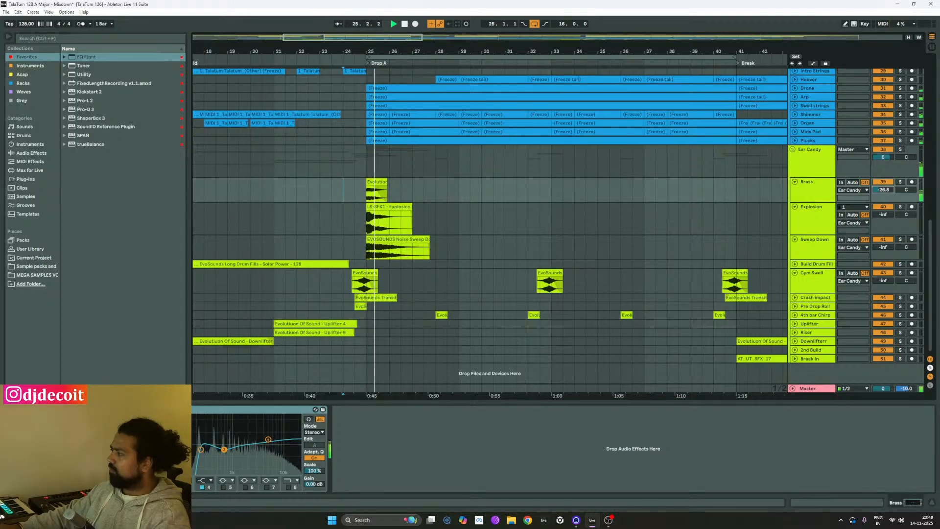
{"action": "left_click_drag", "start_coordinate": [883, 189], "coordinate": [883, 214]}
Raise the Explosion level to -34.0 dB while replaying the start of Drop A, and stop playback.
{"action": "key", "text": "space"}
{"action": "key", "text": "space"}
{"action": "left_click", "coordinate": [882, 214]}
{"action": "key", "text": "space"}
{"action": "key", "text": "space"}
{"action": "key", "text": "space"}
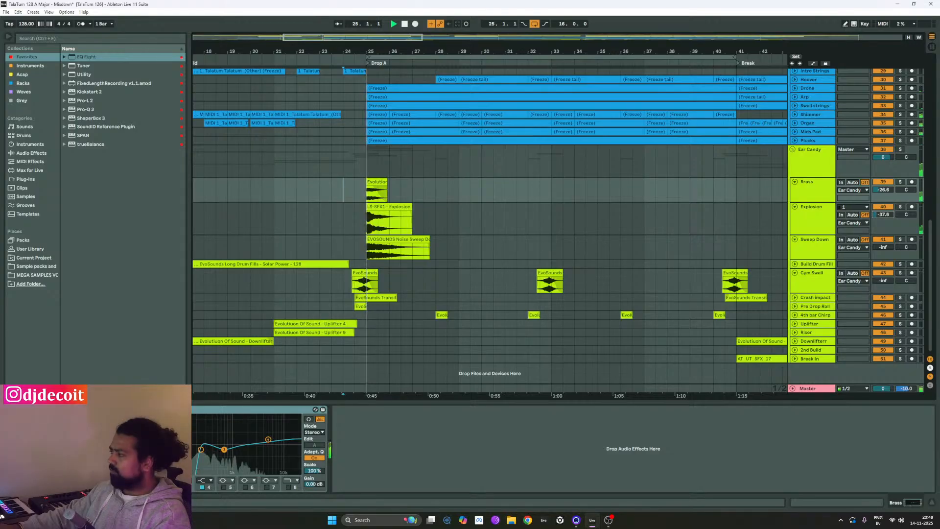
{"action": "key", "text": "space"}
{"action": "key", "text": "space"}
{"action": "left_click_drag", "start_coordinate": [883, 214], "coordinate": [883, 213]}
{"action": "key", "text": "space"}
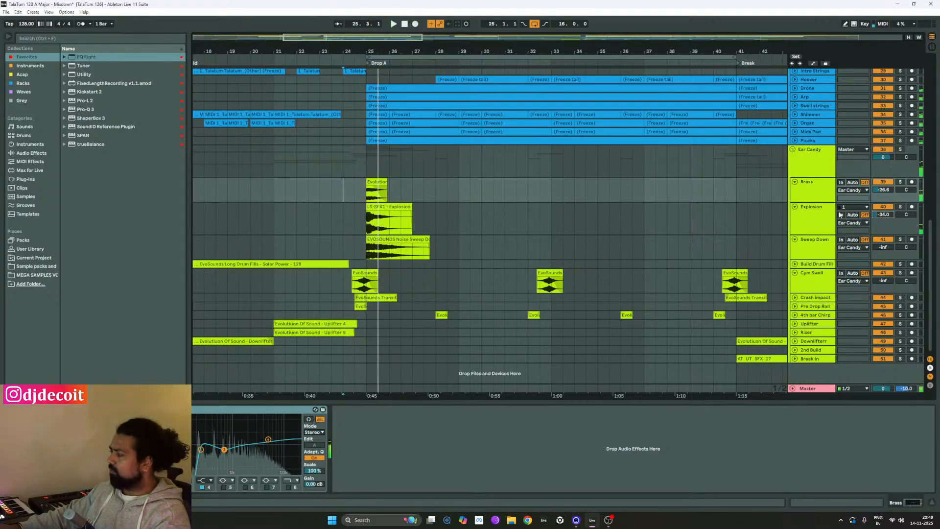
Inspect the ear candy clip starts at bar 25 and raise the Explosion level to about -28 dB during playback.
{"action": "scroll", "coordinate": [364, 214], "scroll_direction": "up", "scroll_amount": 10}
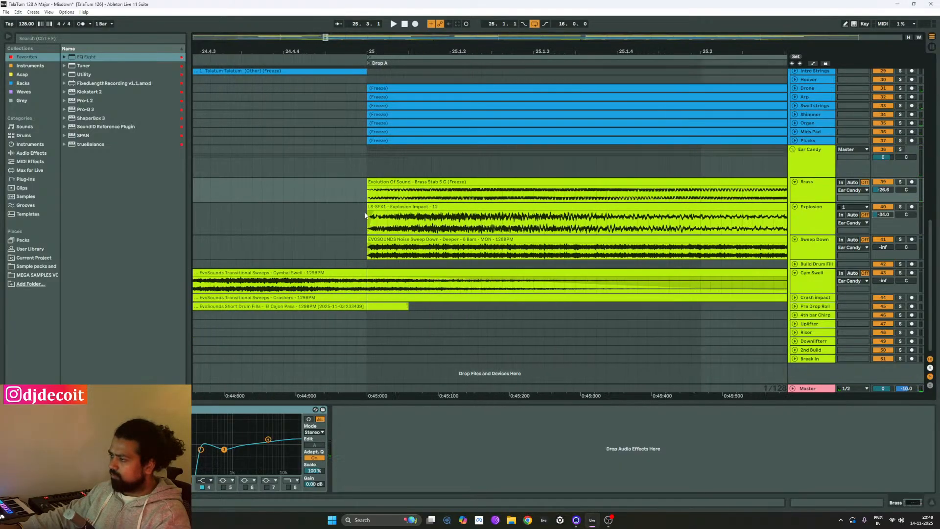
{"action": "scroll", "coordinate": [365, 214], "scroll_direction": "up", "scroll_amount": 5}
{"action": "scroll", "coordinate": [365, 214], "scroll_direction": "down", "scroll_amount": 15}
{"action": "key", "text": "space"}
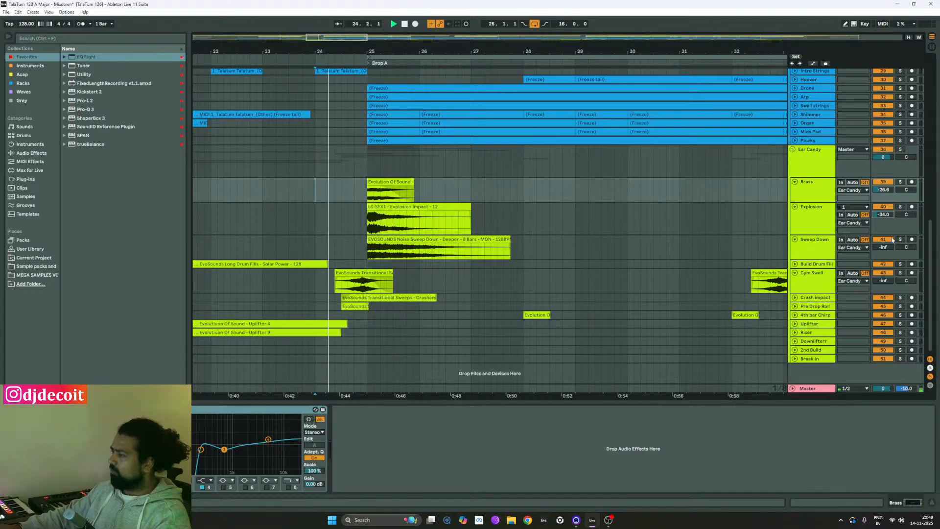
{"action": "left_click_drag", "start_coordinate": [883, 214], "coordinate": [882, 213]}
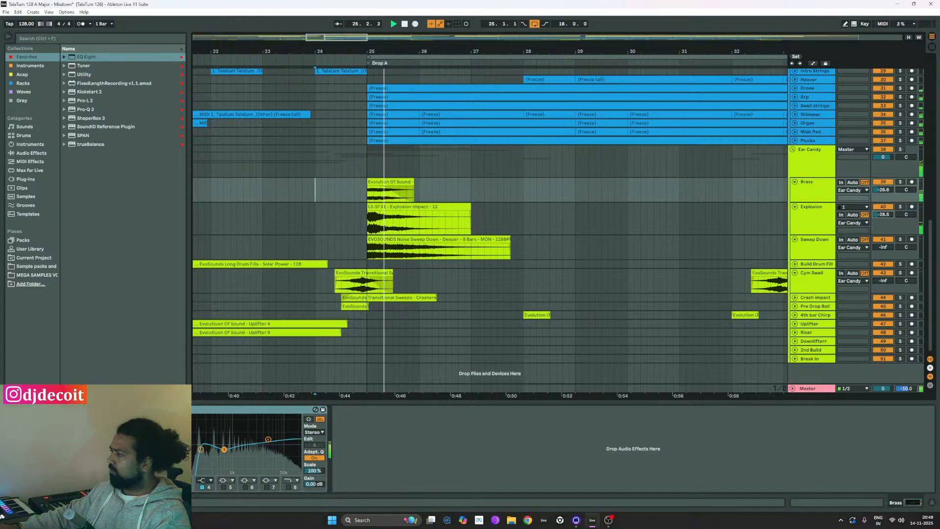
{"action": "key", "text": "space"}
Solo the Explosion track, raise its level to -19.3 dB, and unsolo it to check it in the full mix.
{"action": "left_click", "coordinate": [900, 207]}
{"action": "key", "text": "space"}
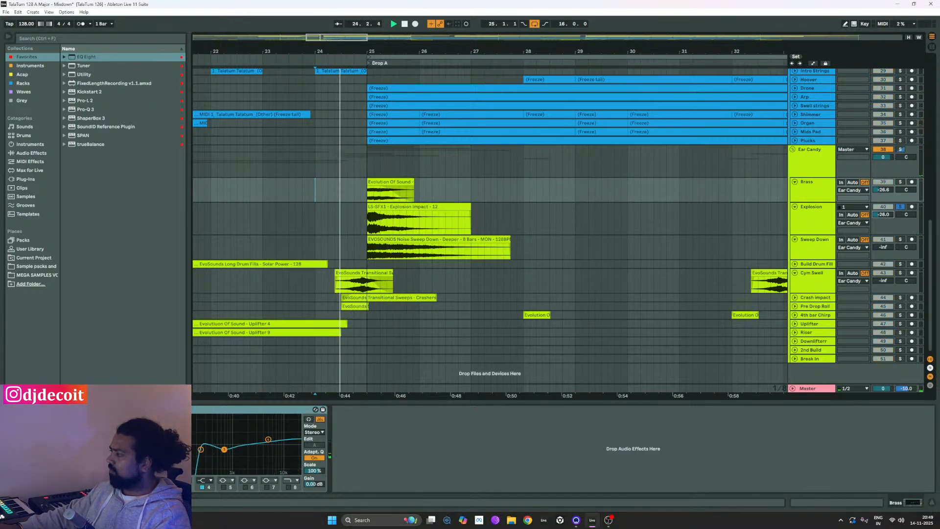
{"action": "left_click_drag", "start_coordinate": [883, 214], "coordinate": [888, 214]}
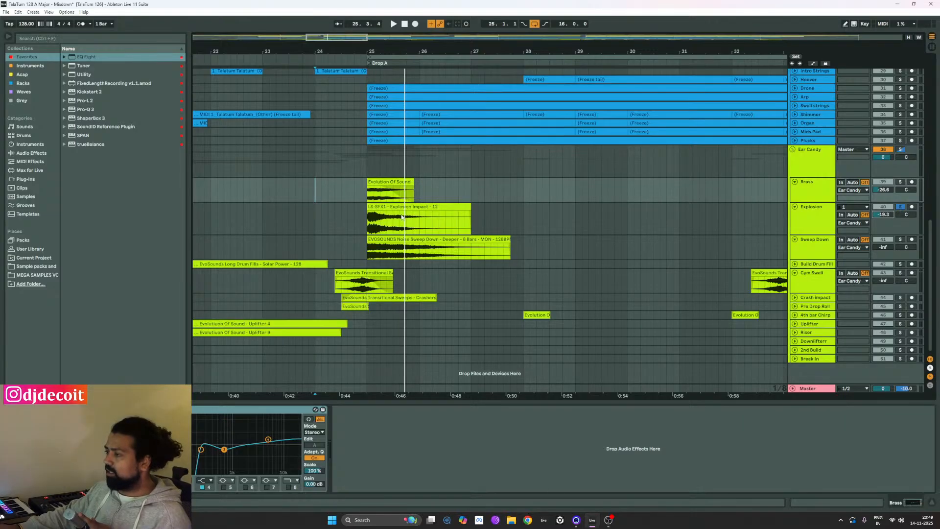
{"action": "left_click", "coordinate": [903, 208]}
{"action": "key", "text": "space"}
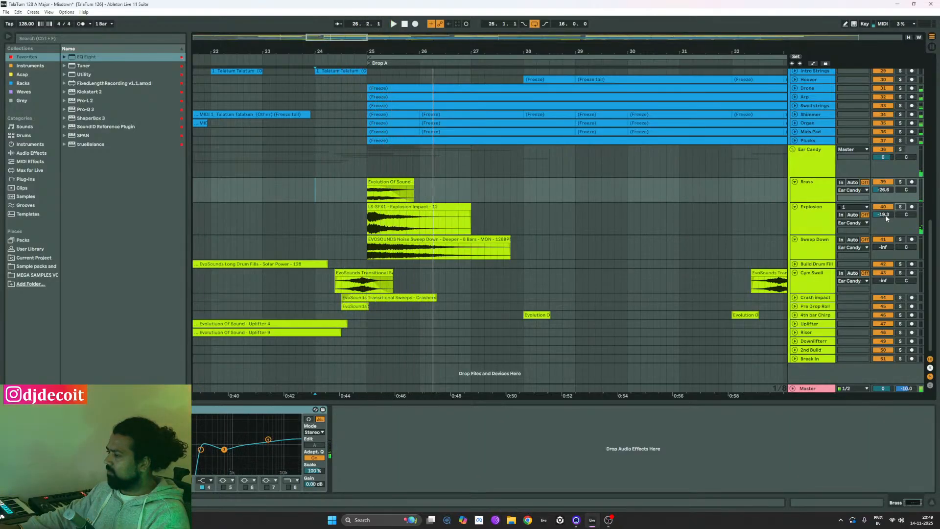
{"action": "key", "text": "space"}
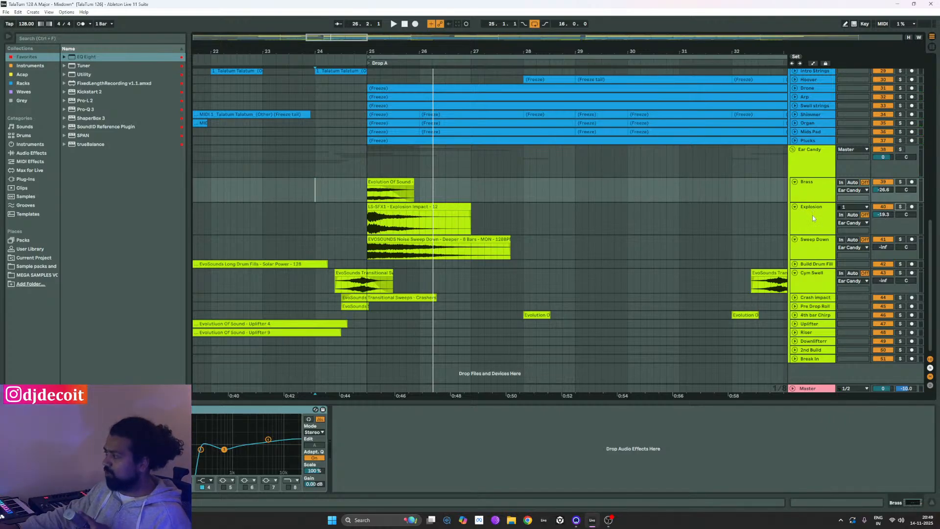
Try louder Sweep Down levels while replaying the Drop A entry, and settle the track at -40.6 dB.
{"action": "key", "text": "space"}
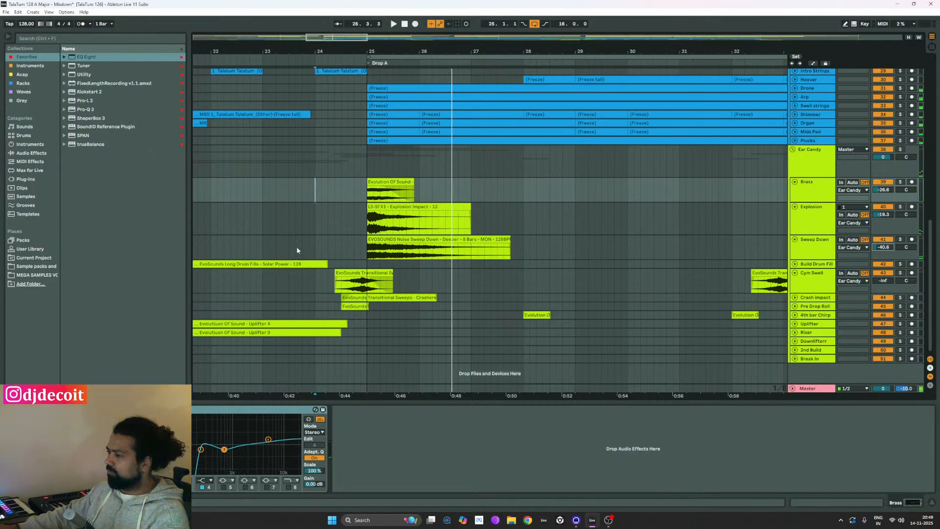
{"action": "left_click", "coordinate": [277, 248]}
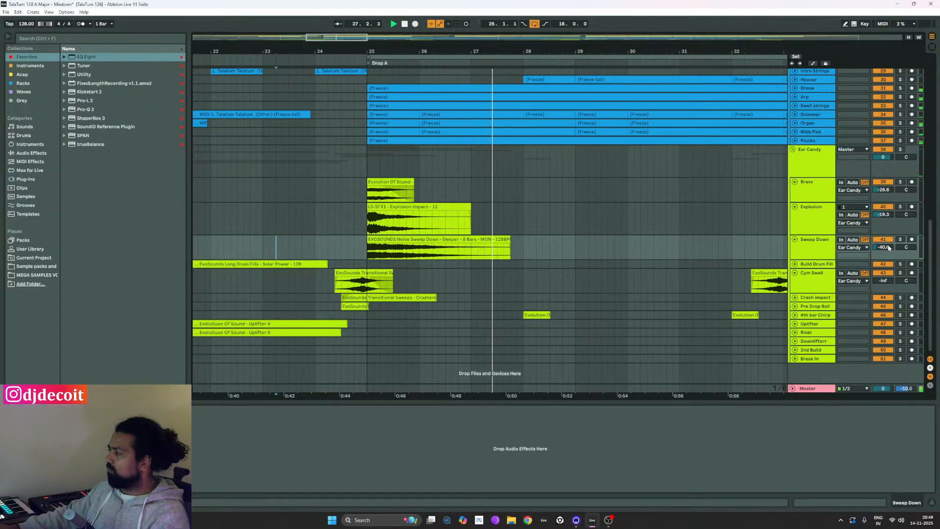
{"action": "left_click", "coordinate": [328, 247]}
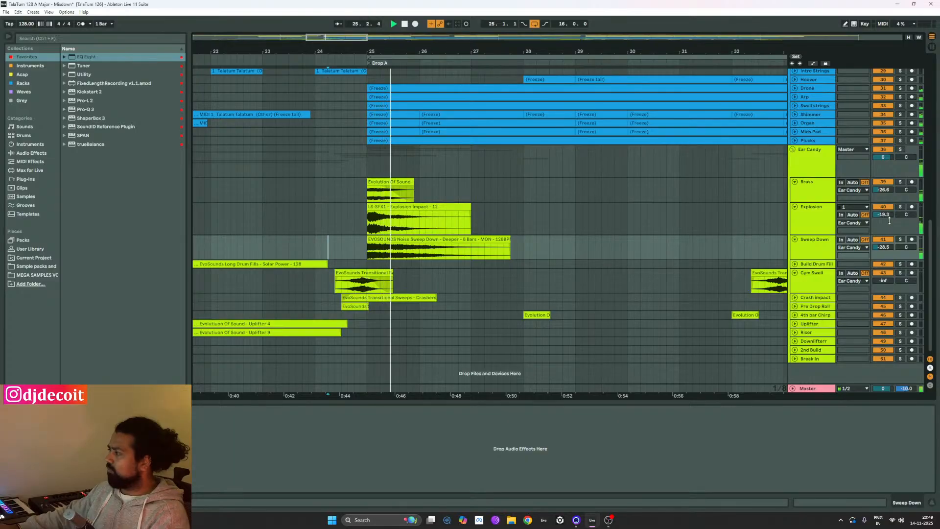
{"action": "left_click_drag", "start_coordinate": [885, 248], "coordinate": [885, 257]}
{"action": "key", "text": "space"}
{"action": "key", "text": "space"}
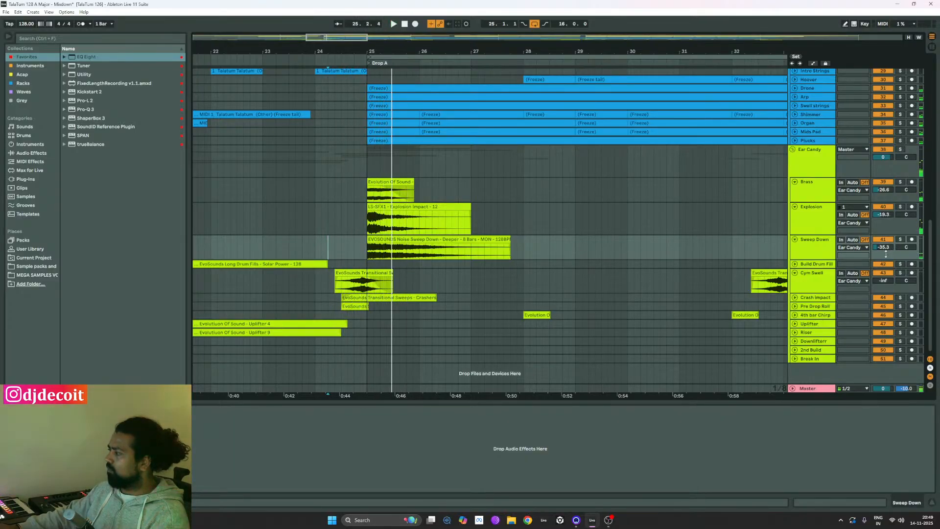
{"action": "key", "text": "space"}
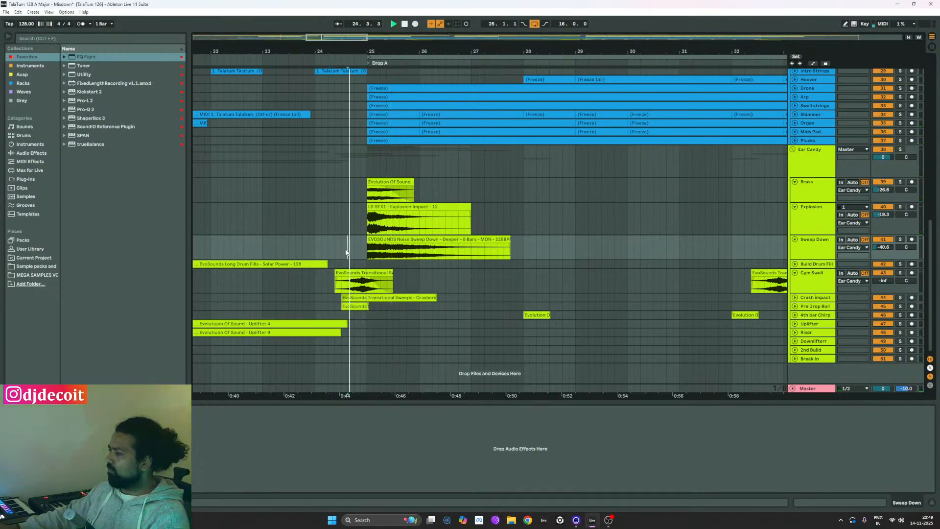
Replay the Drop A entry, lower the Explosion level to -25.3 dB, and raise the Sweep Down level to -33.0 dB.
{"action": "left_click", "coordinate": [289, 247]}
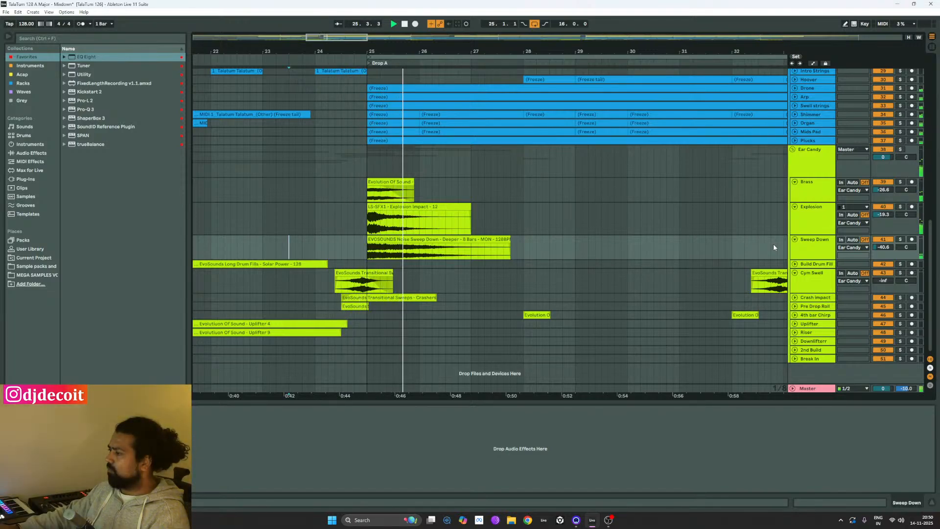
{"action": "key", "text": "space"}
{"action": "key", "text": "space"}
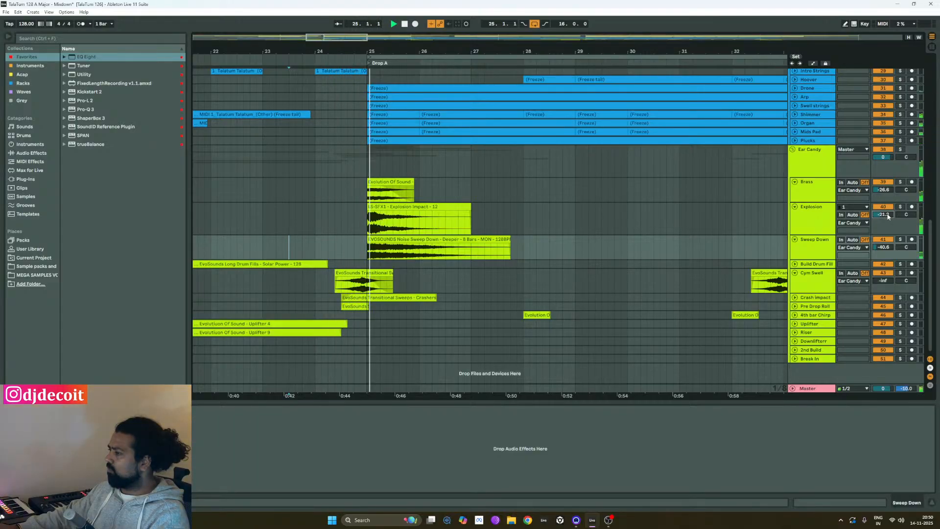
{"action": "left_click_drag", "start_coordinate": [887, 213], "coordinate": [887, 219]}
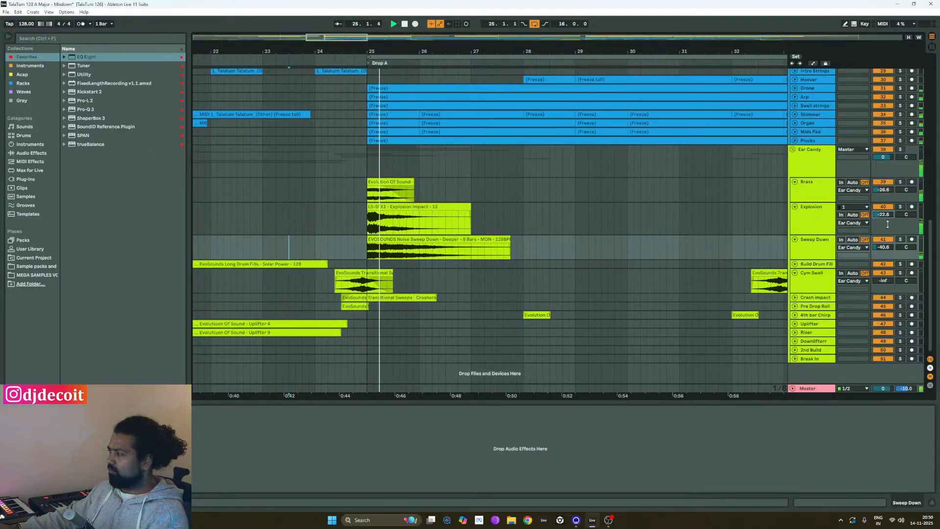
{"action": "left_click_drag", "start_coordinate": [885, 247], "coordinate": [884, 208]}
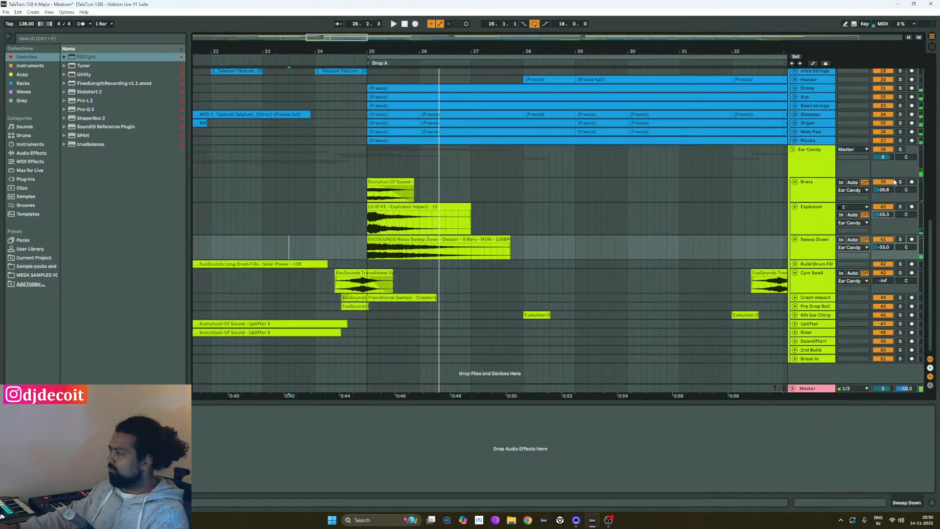
Try a louder Brass level while replaying the Drop A entry, and settle the track at -23.8 dB.
{"action": "key", "text": "space"}
{"action": "key", "text": "space"}
{"action": "left_click_drag", "start_coordinate": [888, 190], "coordinate": [888, 181]}
{"action": "key", "text": "space"}
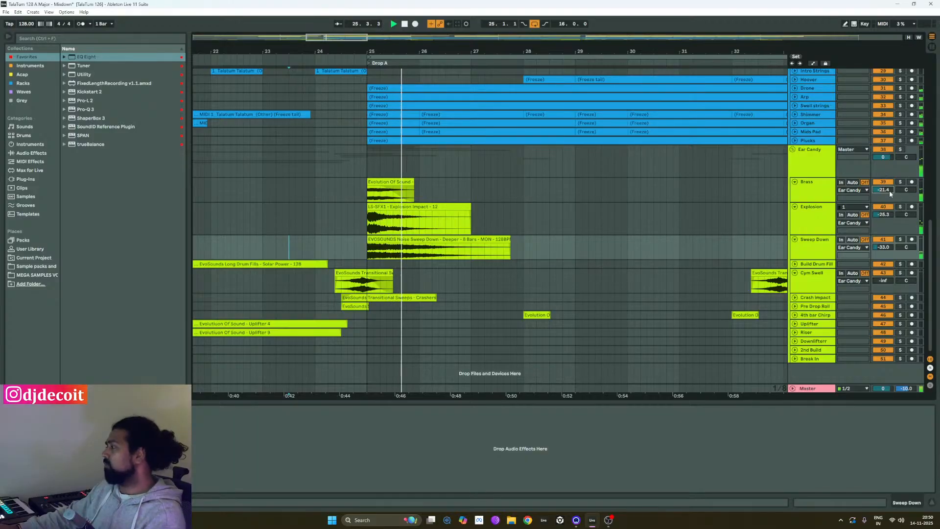
{"action": "left_click_drag", "start_coordinate": [890, 192], "coordinate": [889, 197]}
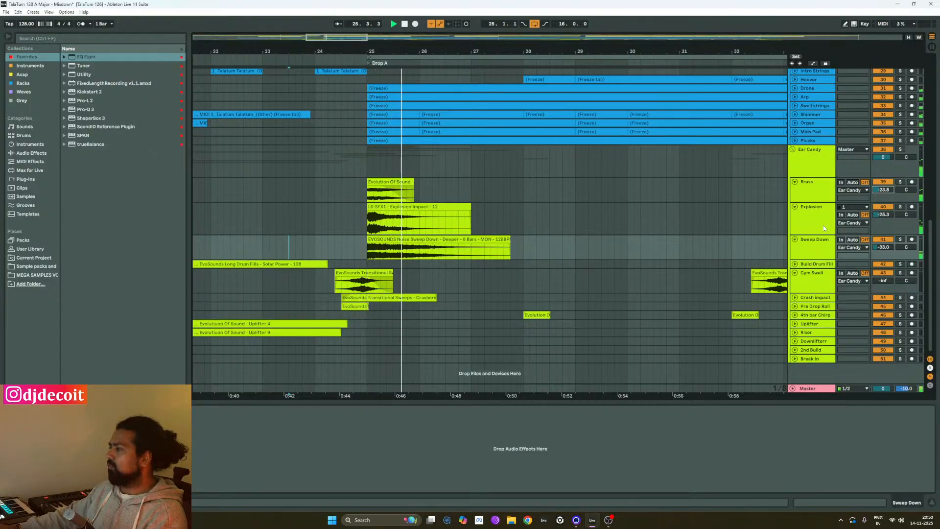
{"action": "scroll", "coordinate": [807, 268], "scroll_direction": "up", "scroll_amount": 1}
{"action": "scroll", "coordinate": [807, 268], "scroll_direction": "down", "scroll_amount": 1}
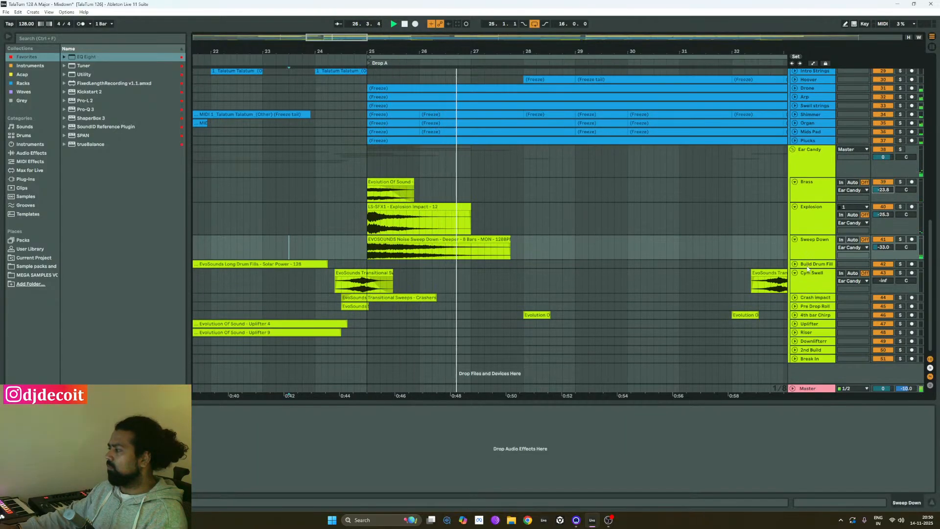
Unfold the Crash Impact track, raise its level to -28.8 dB, and replay the transition into Drop A to check it.
{"action": "left_click", "coordinate": [809, 287]}
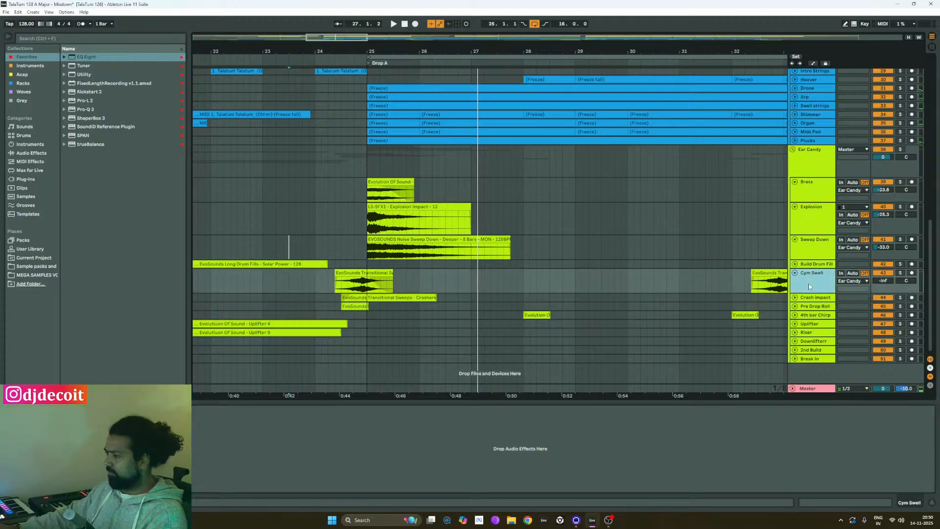
{"action": "left_click", "coordinate": [805, 300]}
{"action": "left_click", "coordinate": [794, 297]}
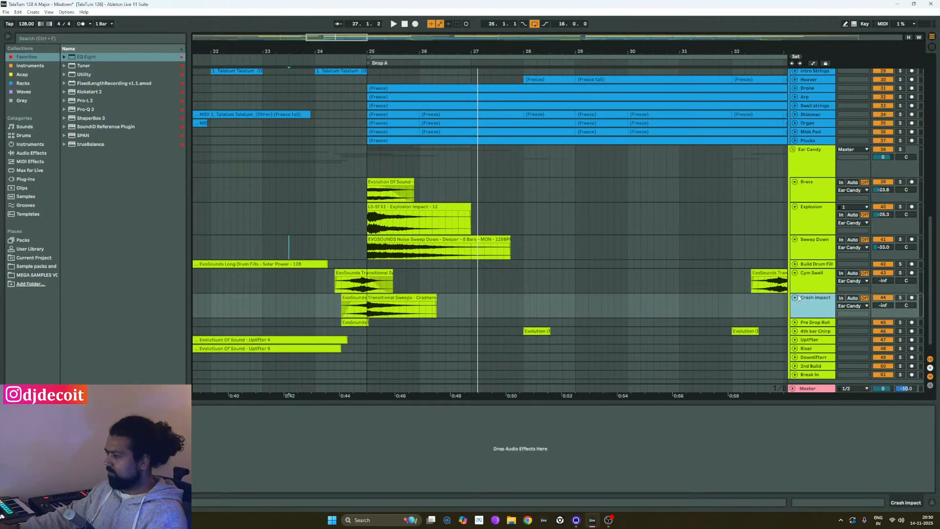
{"action": "key", "text": "space"}
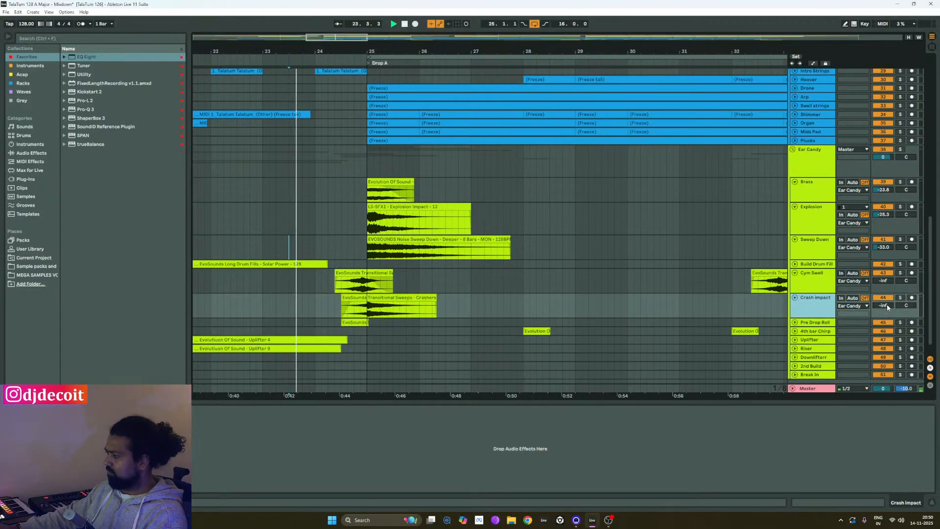
{"action": "left_click_drag", "start_coordinate": [884, 306], "coordinate": [884, 287]}
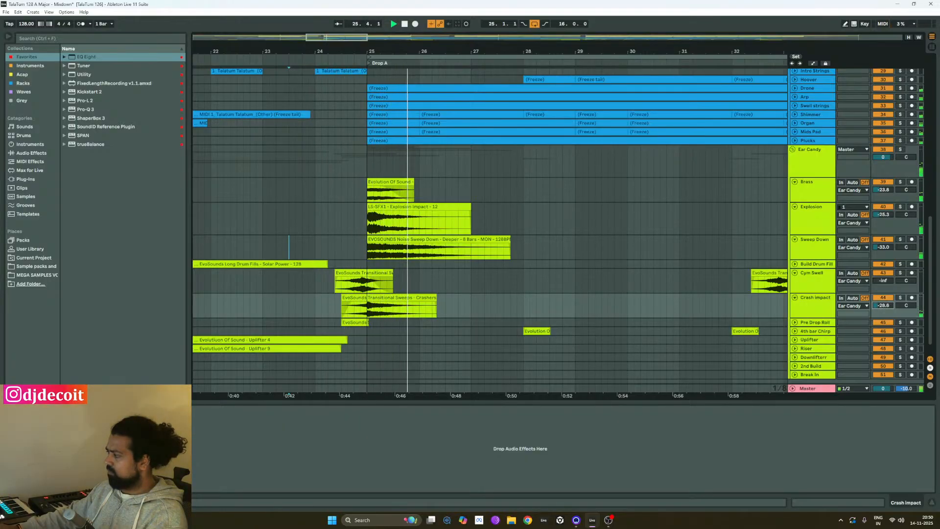
{"action": "key", "text": "space"}
{"action": "key", "text": "space"}
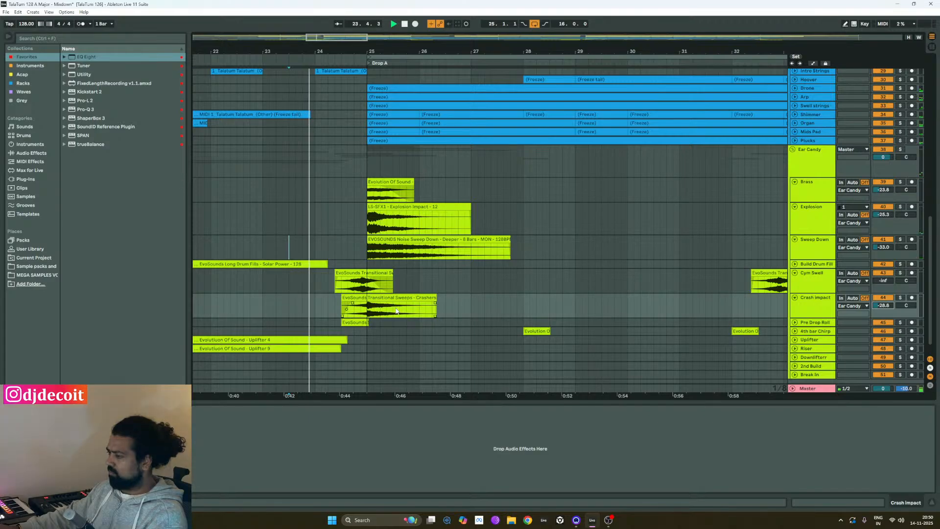
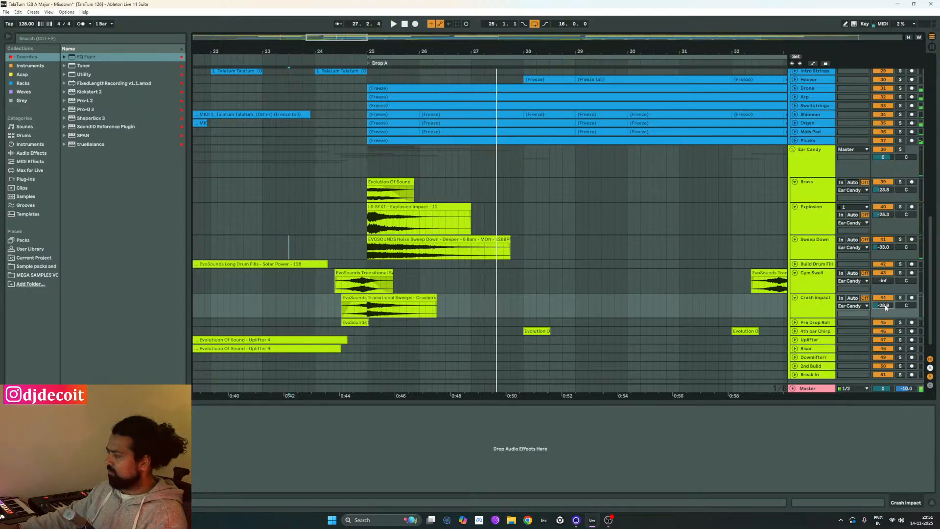
{"action": "key", "text": "space"}
{"action": "key", "text": "space"}
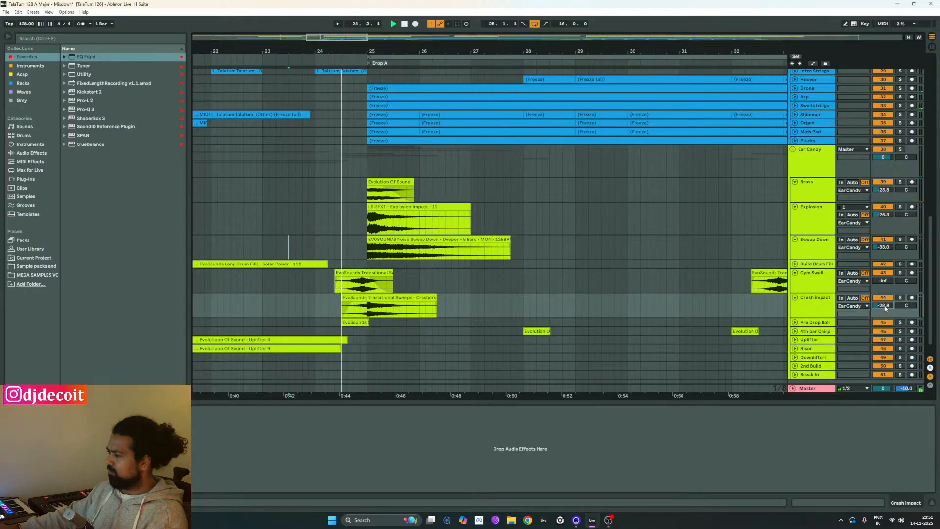
Unfold the Pre Drop Roll track, raise its level to -20.1 dB, and replay the Drop A entry to check it.
{"action": "left_click", "coordinate": [795, 322]}
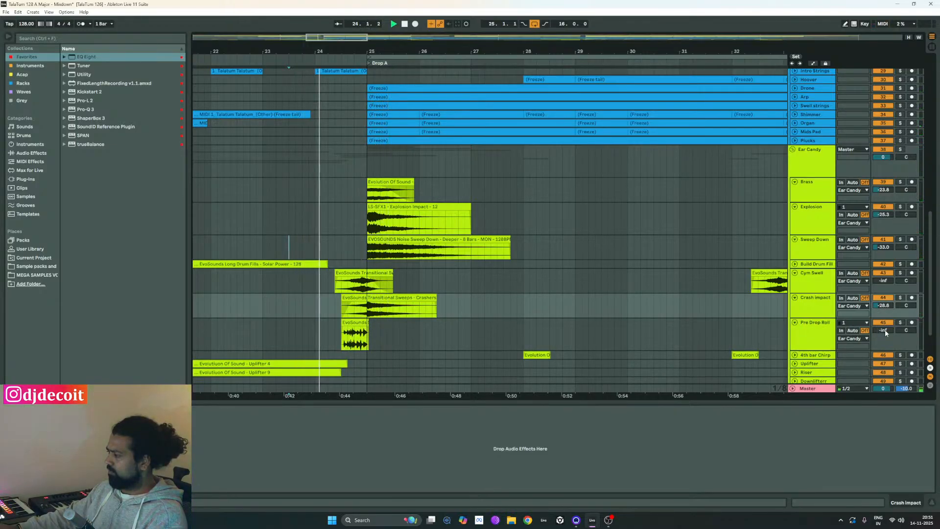
{"action": "left_click_drag", "start_coordinate": [885, 330], "coordinate": [885, 312]}
{"action": "key", "text": "space"}
{"action": "key", "text": "space"}
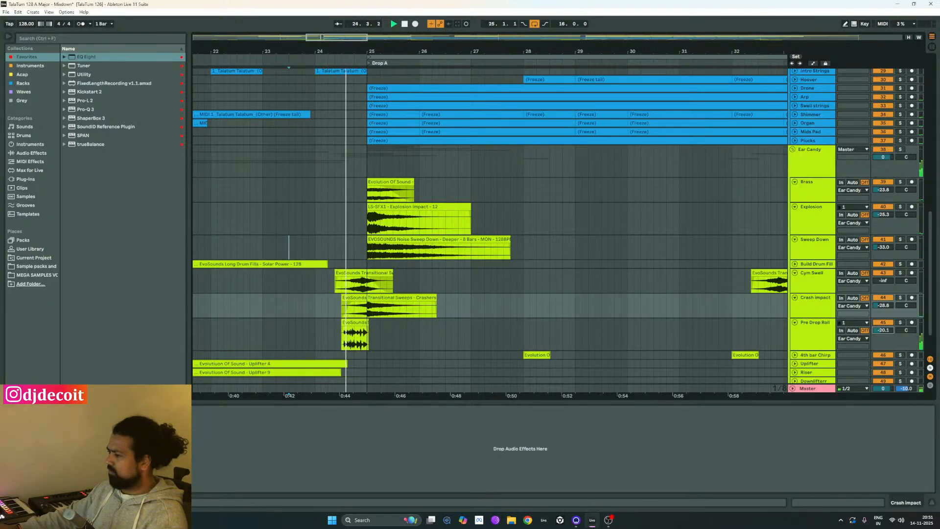
{"action": "key", "text": "space"}
{"action": "key", "text": "space"}
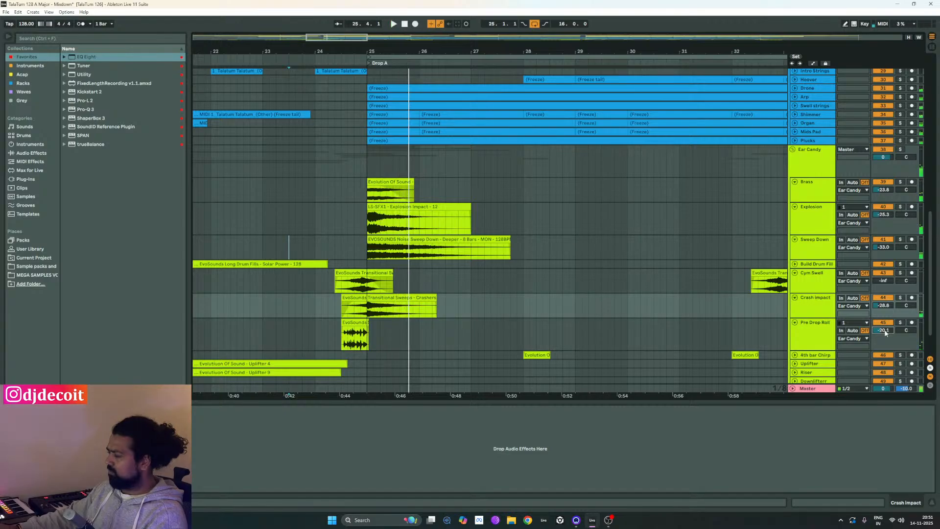
{"action": "key", "text": "space"}
{"action": "key", "text": "space"}
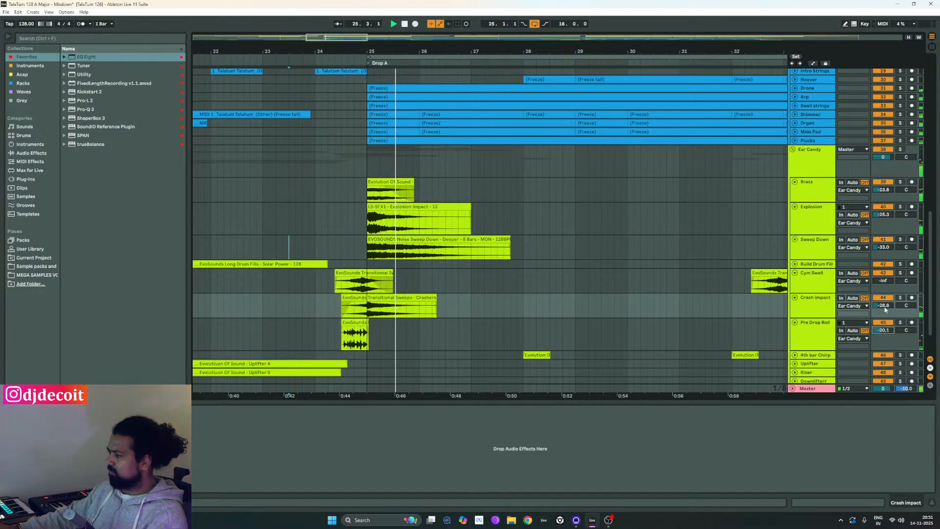
Raise the 4th bar Chirp level in stages to -22.0 dB while playing through Drop A.
{"action": "scroll", "coordinate": [574, 278], "scroll_direction": "down", "scroll_amount": 2}
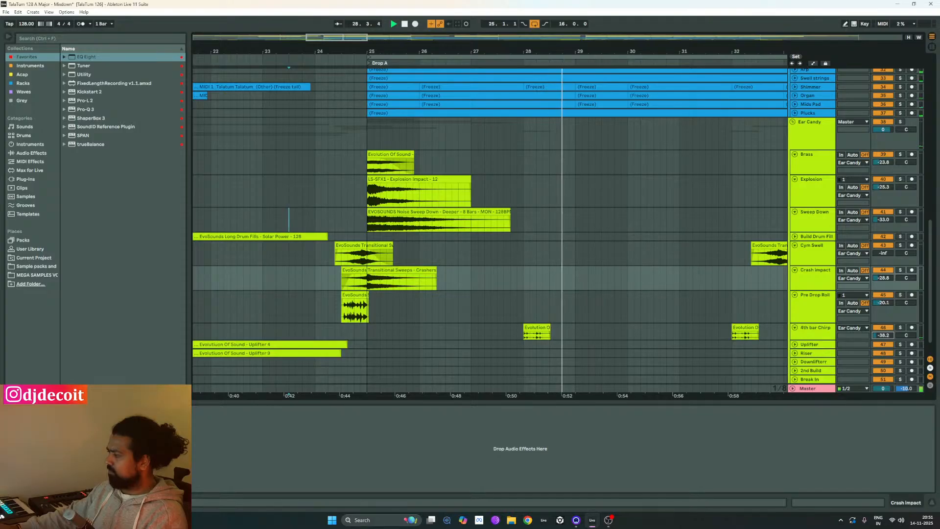
{"action": "key", "text": "space"}
{"action": "key", "text": "space"}
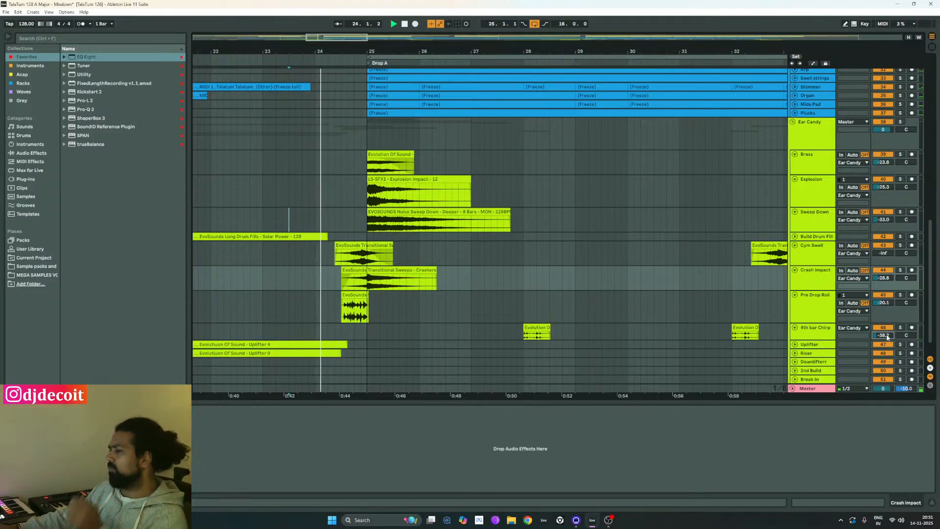
{"action": "scroll", "coordinate": [819, 313], "scroll_direction": "down", "scroll_amount": 1}
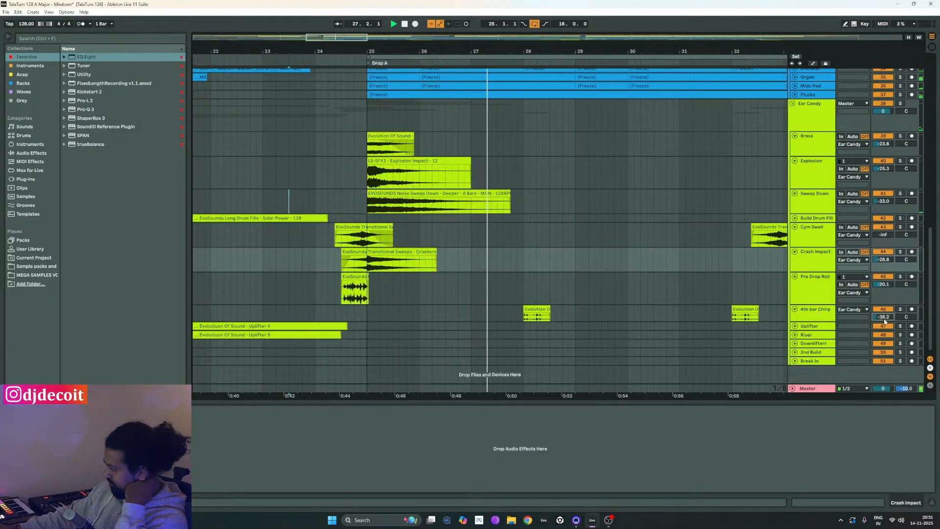
{"action": "left_click_drag", "start_coordinate": [871, 321], "coordinate": [884, 315]}
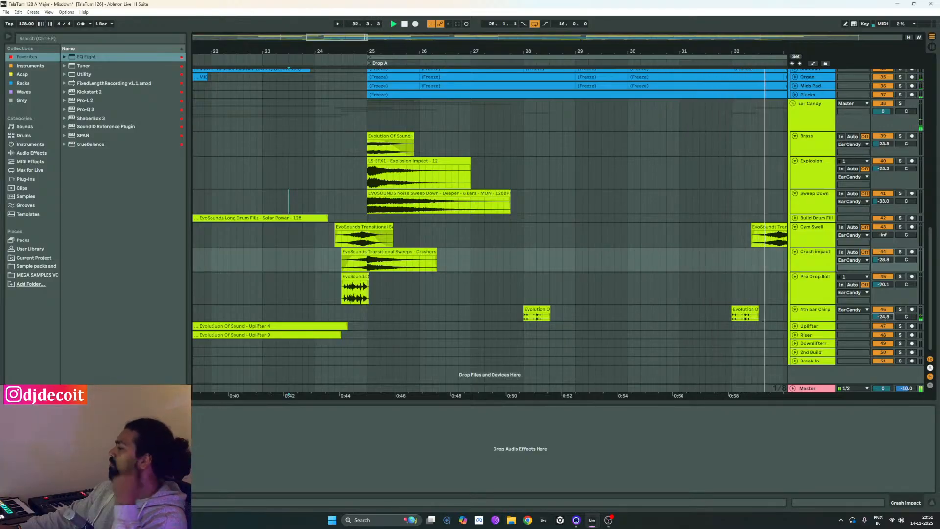
{"action": "left_click_drag", "start_coordinate": [884, 319], "coordinate": [884, 316]}
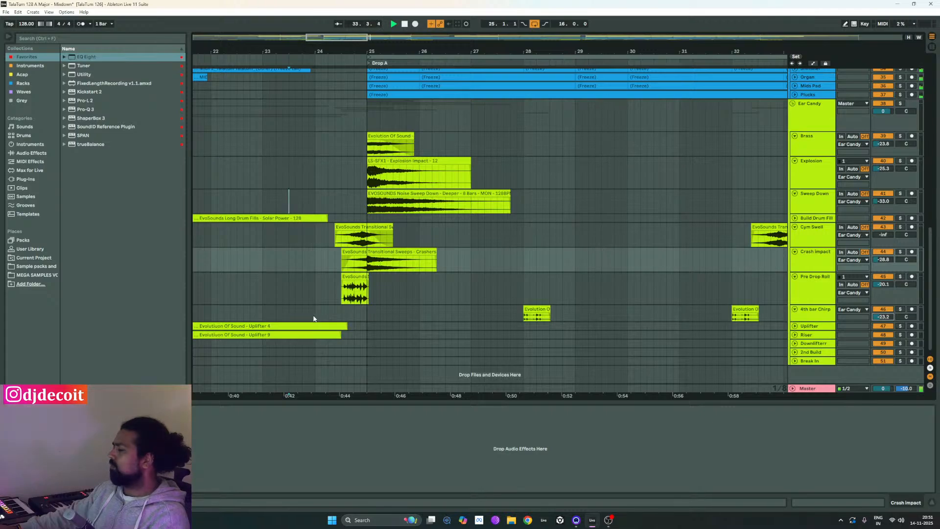
{"action": "scroll", "coordinate": [314, 319], "scroll_direction": "down", "scroll_amount": 3}
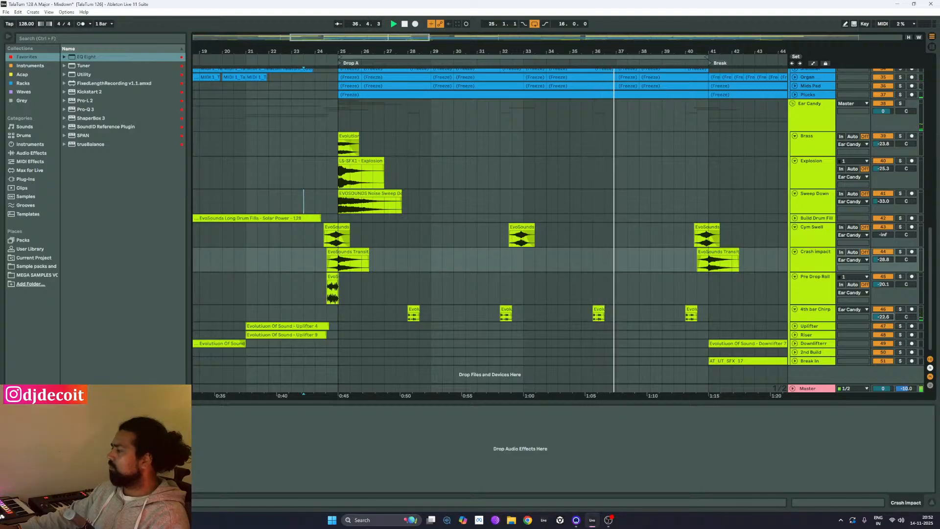
{"action": "left_click_drag", "start_coordinate": [882, 317], "coordinate": [882, 313]}
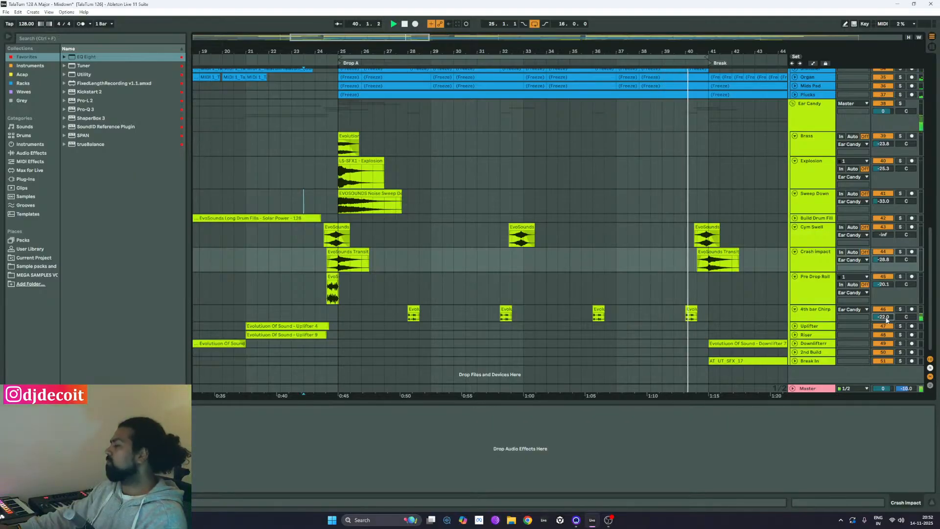
{"action": "scroll", "coordinate": [798, 314], "scroll_direction": "down", "scroll_amount": 1}
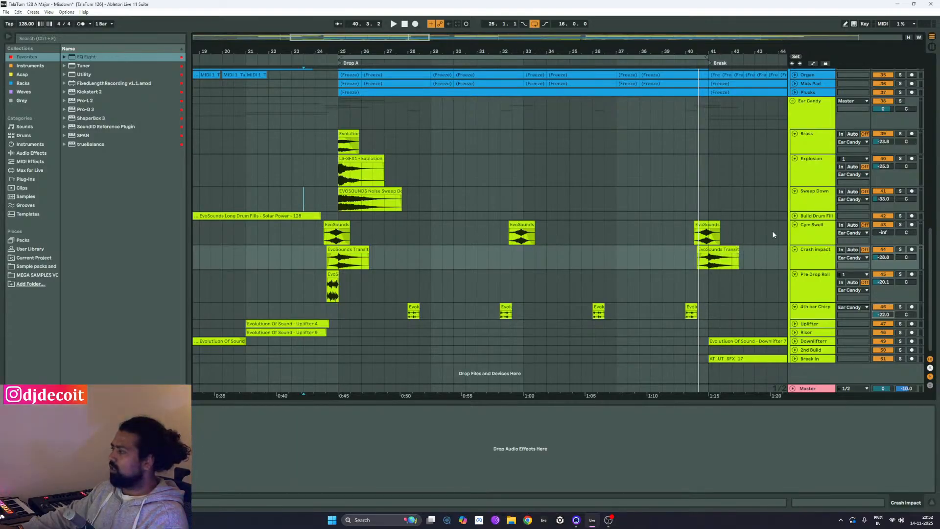
Unfold the Build Drum Fill, Uplifter, Riser, Downlifterr, 2nd Build and Break In tracks to show their clips and level controls.
{"action": "left_click", "coordinate": [795, 216]}
{"action": "scroll", "coordinate": [312, 301], "scroll_direction": "down", "scroll_amount": 2}
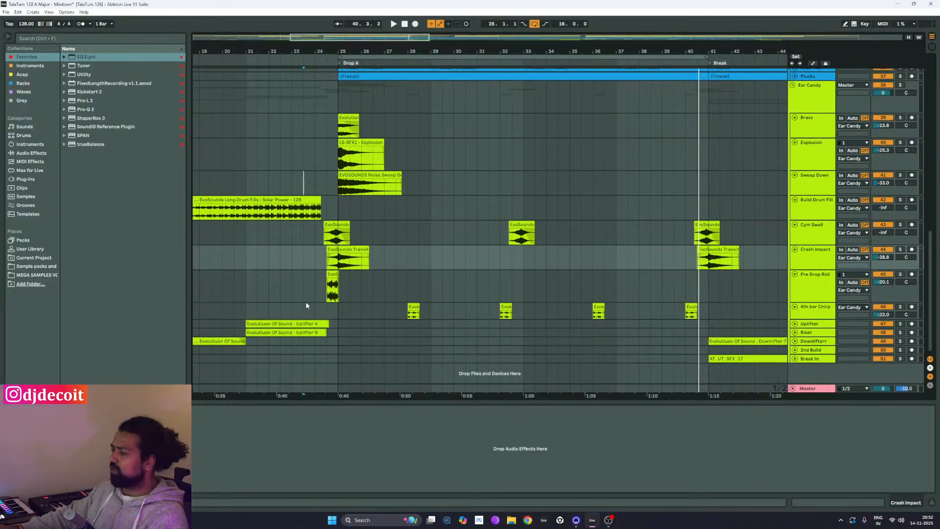
{"action": "left_click", "coordinate": [794, 324]}
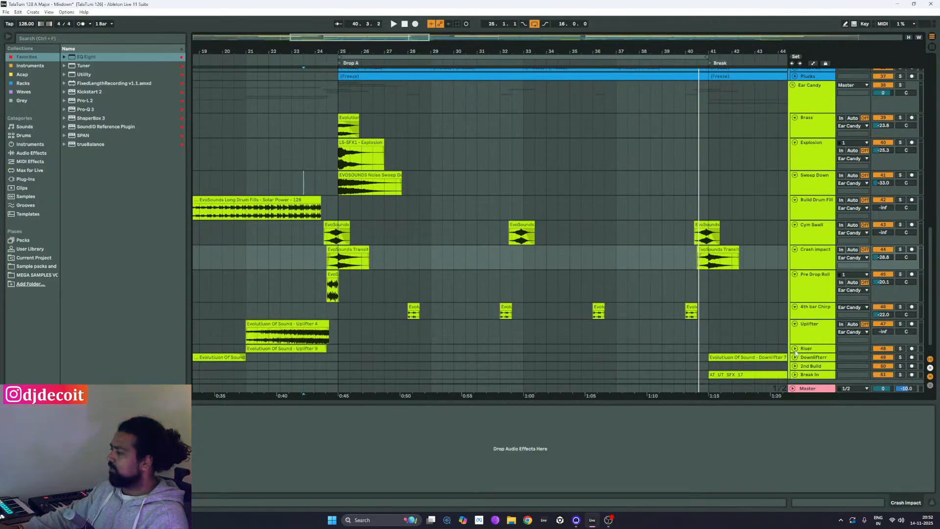
{"action": "left_click", "coordinate": [795, 348]}
{"action": "scroll", "coordinate": [795, 269], "scroll_direction": "down", "scroll_amount": 3}
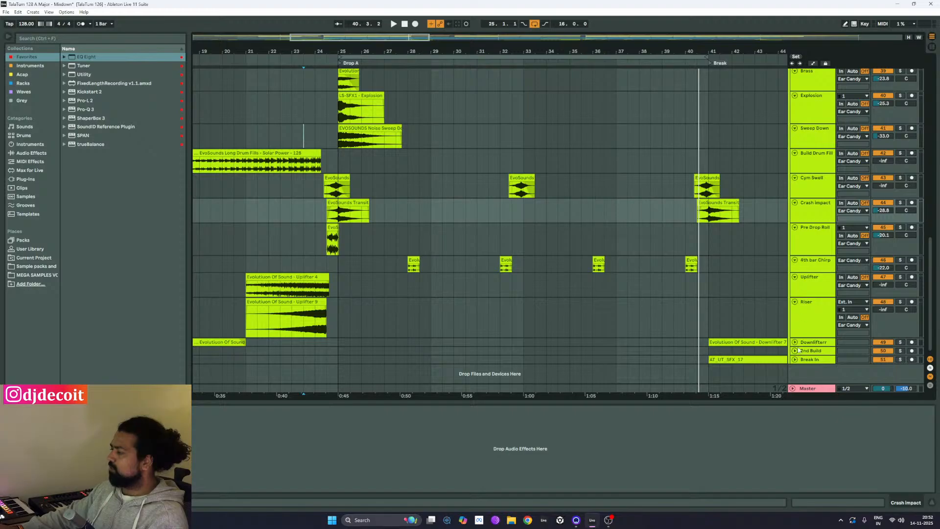
{"action": "left_click", "coordinate": [795, 342]}
{"action": "scroll", "coordinate": [796, 353], "scroll_direction": "down", "scroll_amount": 2}
{"action": "left_click", "coordinate": [795, 363]}
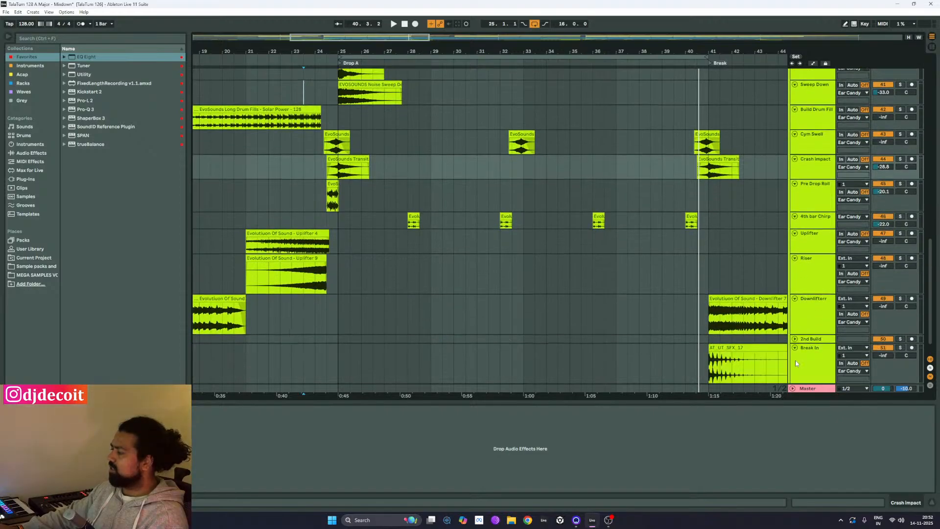
{"action": "left_click", "coordinate": [795, 339]}
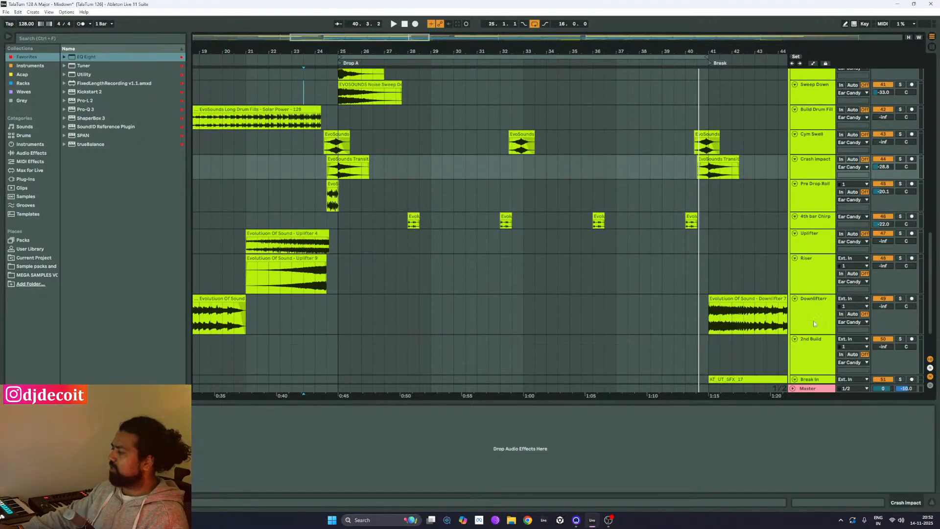
{"action": "scroll", "coordinate": [815, 323], "scroll_direction": "down", "scroll_amount": 2}
{"action": "scroll", "coordinate": [816, 322], "scroll_direction": "up", "scroll_amount": 9}
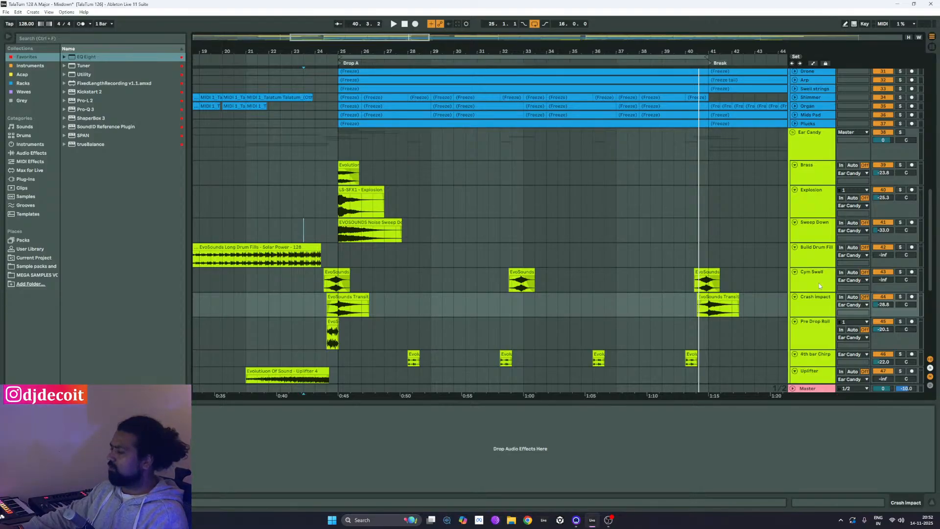
Play from bar 21 into Drop A and raise the Cym Swell track level to -36.3 dB.
{"action": "left_click", "coordinate": [258, 276]}
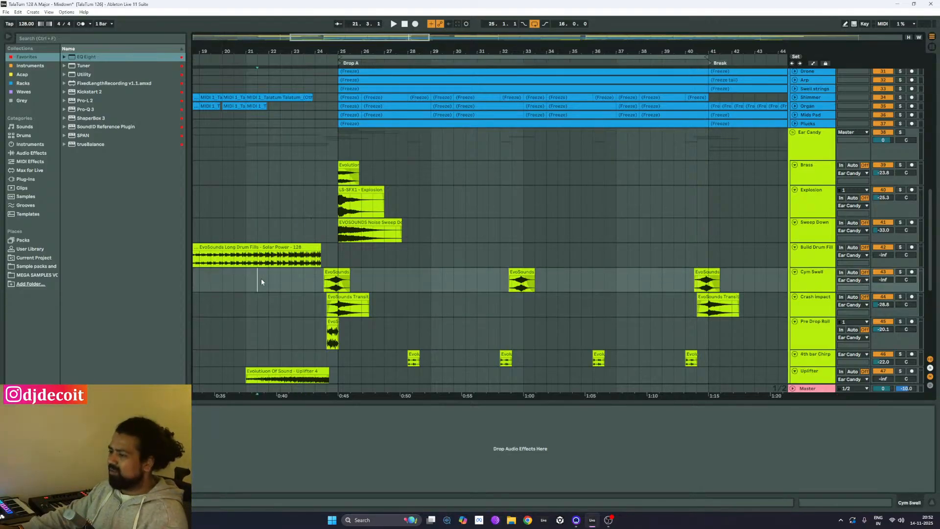
{"action": "key", "text": "space"}
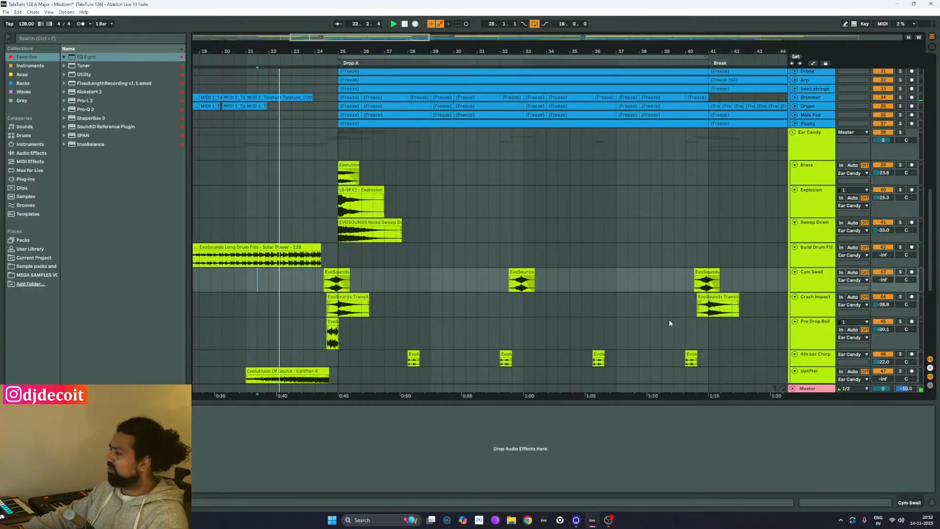
{"action": "scroll", "coordinate": [668, 319], "scroll_direction": "down", "scroll_amount": 2}
{"action": "scroll", "coordinate": [669, 319], "scroll_direction": "down", "scroll_amount": 1}
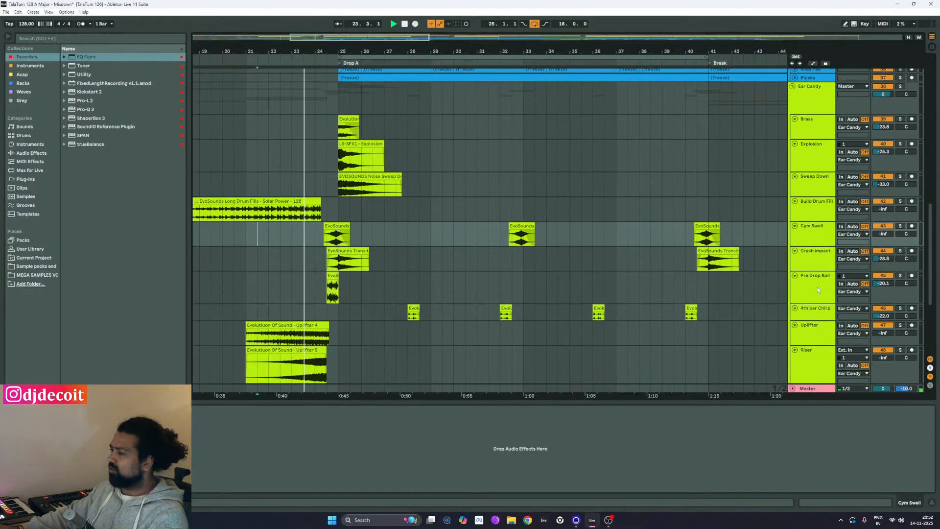
{"action": "left_click_drag", "start_coordinate": [882, 234], "coordinate": [883, 229]}
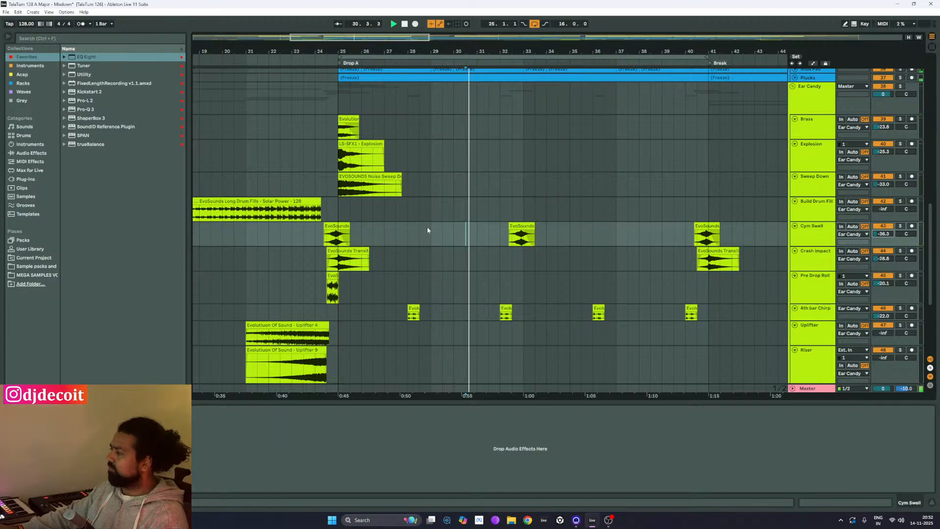
Replay the passages around the three Cym Swell clips, before Drop A, mid-drop and before the Break, to check the swell's level.
{"action": "left_click", "coordinate": [305, 234]}
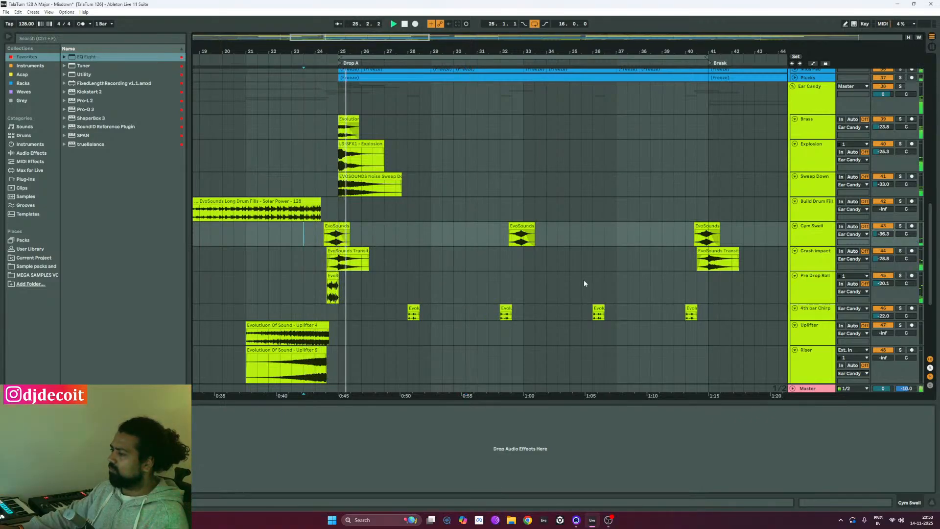
{"action": "left_click", "coordinate": [488, 235]}
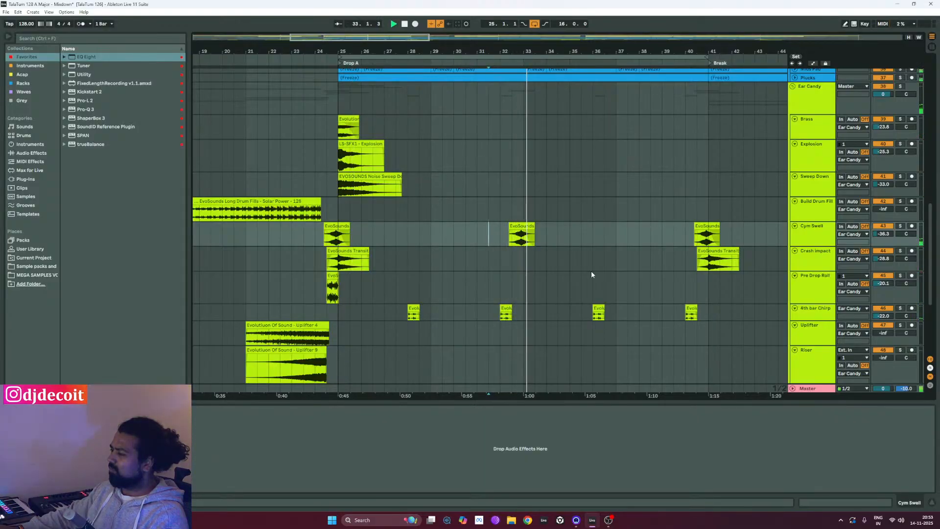
{"action": "left_click", "coordinate": [668, 232]}
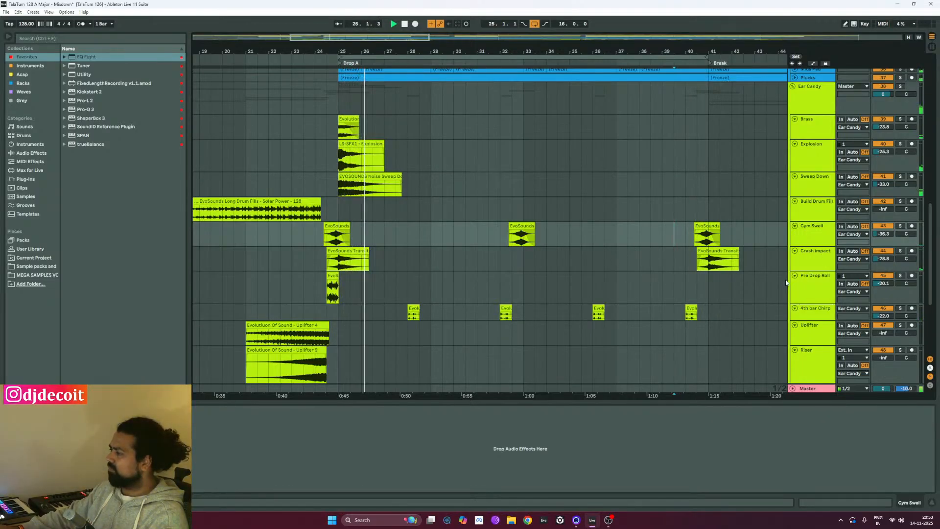
Examine the remaining Build Drum Fill, Uplifter, Riser and Downlifterr clips across the Build, Drop A and Break sections.
{"action": "scroll", "coordinate": [783, 282], "scroll_direction": "down", "scroll_amount": 3}
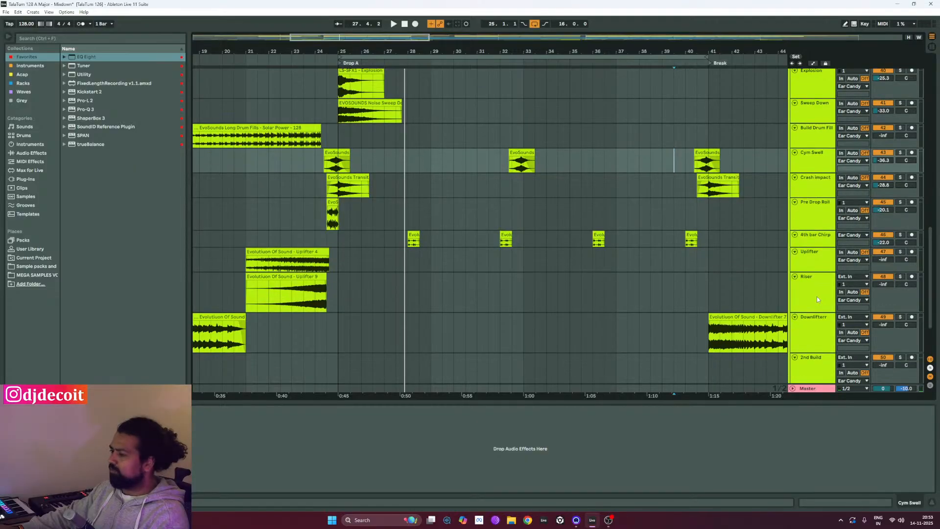
{"action": "scroll", "coordinate": [816, 296], "scroll_direction": "up", "scroll_amount": 2}
{"action": "scroll", "coordinate": [278, 184], "scroll_direction": "down", "scroll_amount": 2}
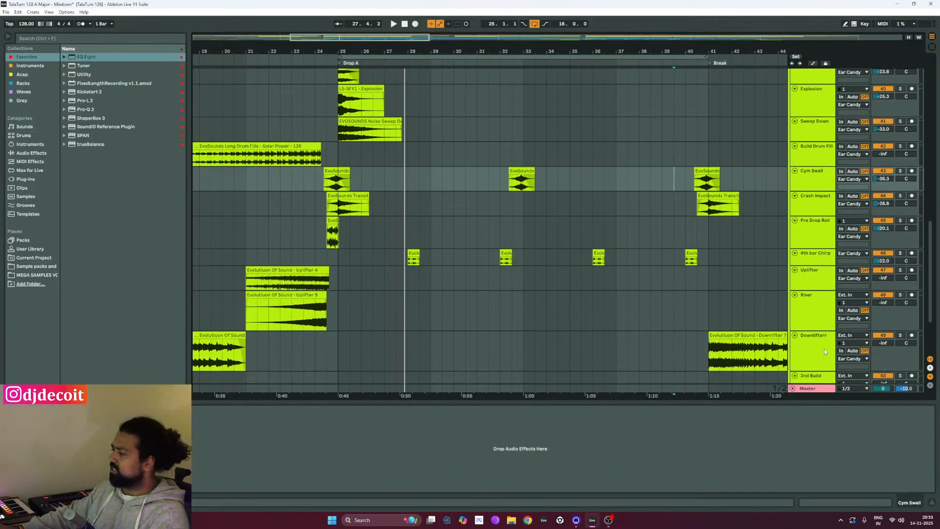
{"action": "scroll", "coordinate": [545, 328], "scroll_direction": "down", "scroll_amount": 2}
{"action": "scroll", "coordinate": [359, 356], "scroll_direction": "up", "scroll_amount": 3}
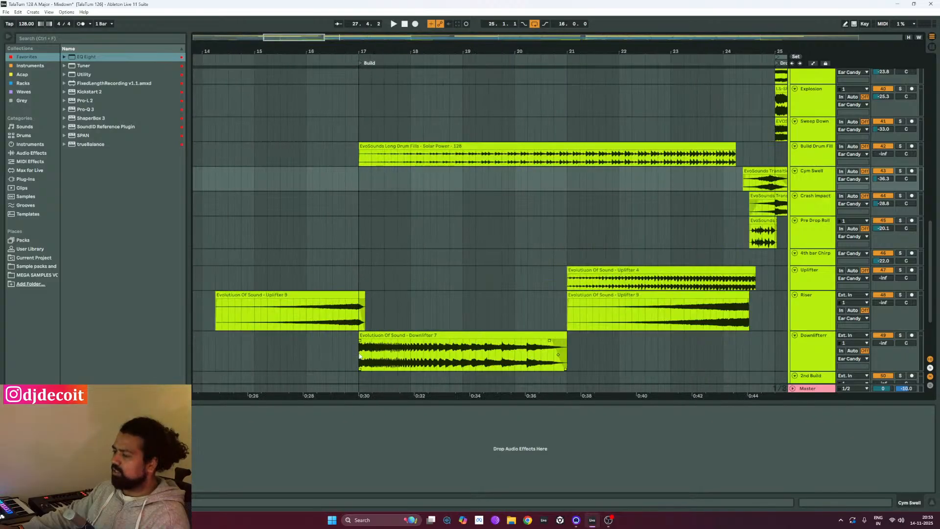
{"action": "scroll", "coordinate": [226, 324], "scroll_direction": "down", "scroll_amount": 2}
{"action": "scroll", "coordinate": [631, 318], "scroll_direction": "right", "scroll_amount": 5}
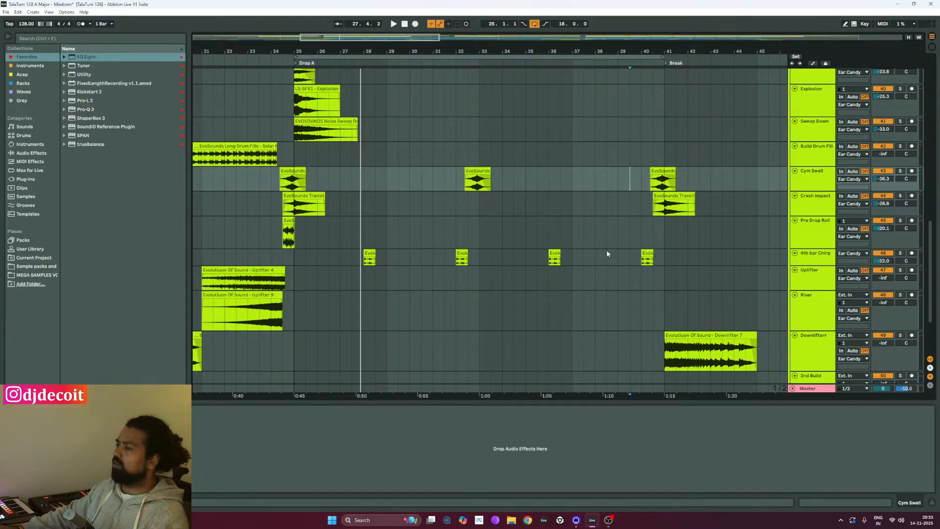
{"action": "scroll", "coordinate": [290, 283], "scroll_direction": "left", "scroll_amount": 2}
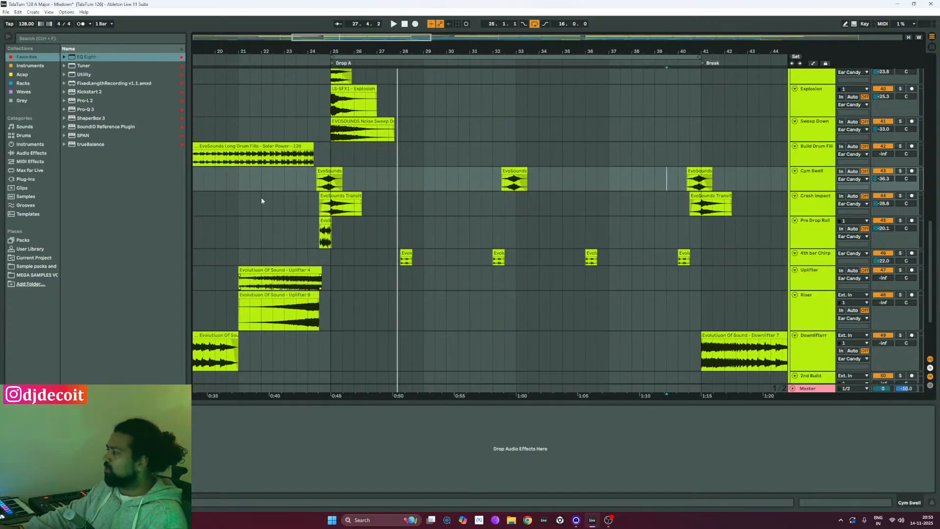
{"action": "scroll", "coordinate": [264, 201], "scroll_direction": "up", "scroll_amount": 3}
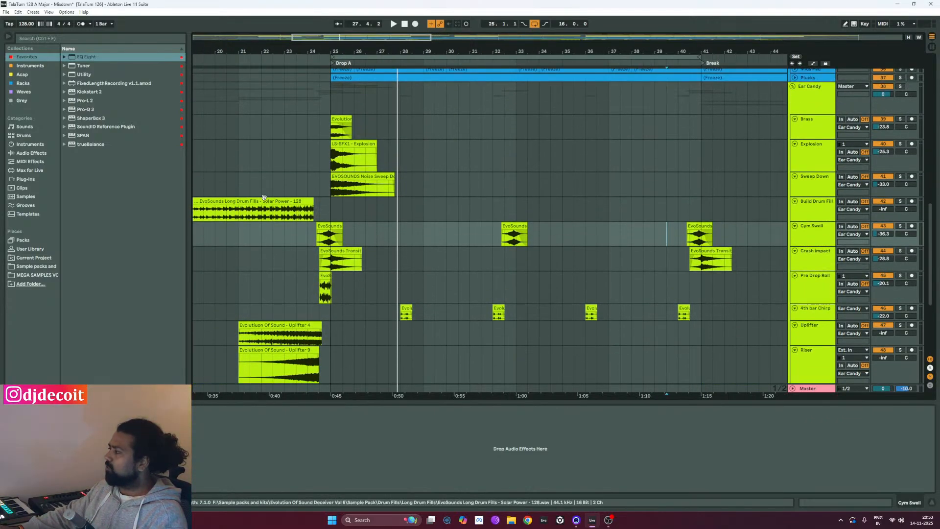
Examine the Ear Candy clips around the build and Drop A, and look over the mixer's track levels.
{"action": "left_click", "coordinate": [227, 181]}
{"action": "scroll", "coordinate": [263, 231], "scroll_direction": "left", "scroll_amount": 5}
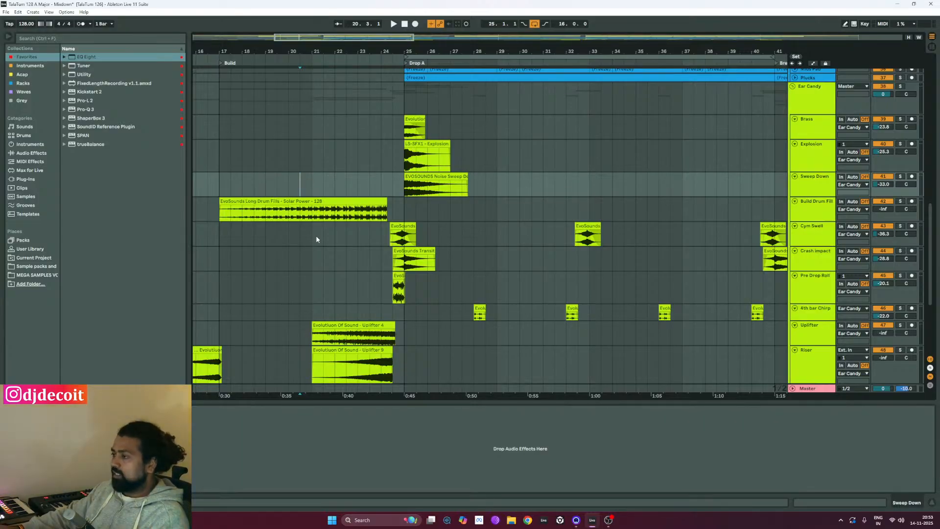
{"action": "scroll", "coordinate": [271, 274], "scroll_direction": "left", "scroll_amount": 2}
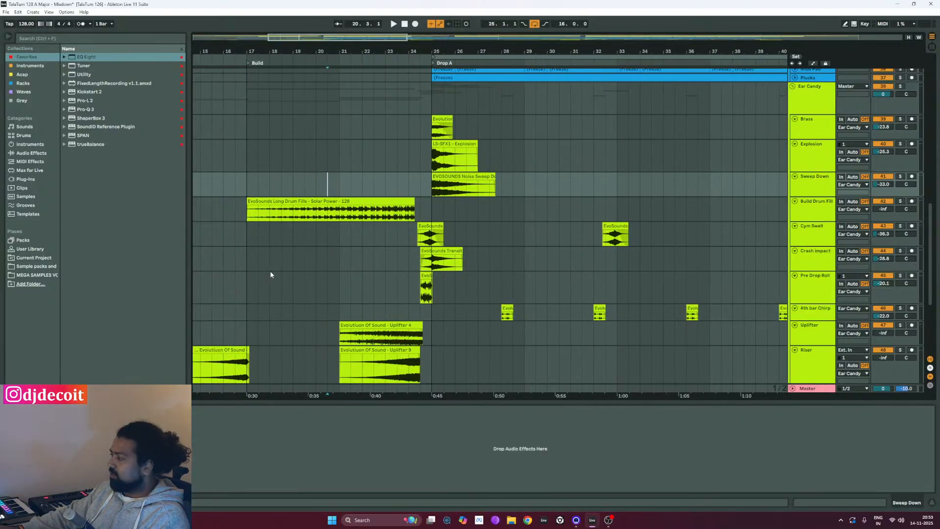
{"action": "scroll", "coordinate": [271, 274], "scroll_direction": "right", "scroll_amount": 3}
{"action": "scroll", "coordinate": [688, 308], "scroll_direction": "down", "scroll_amount": 5}
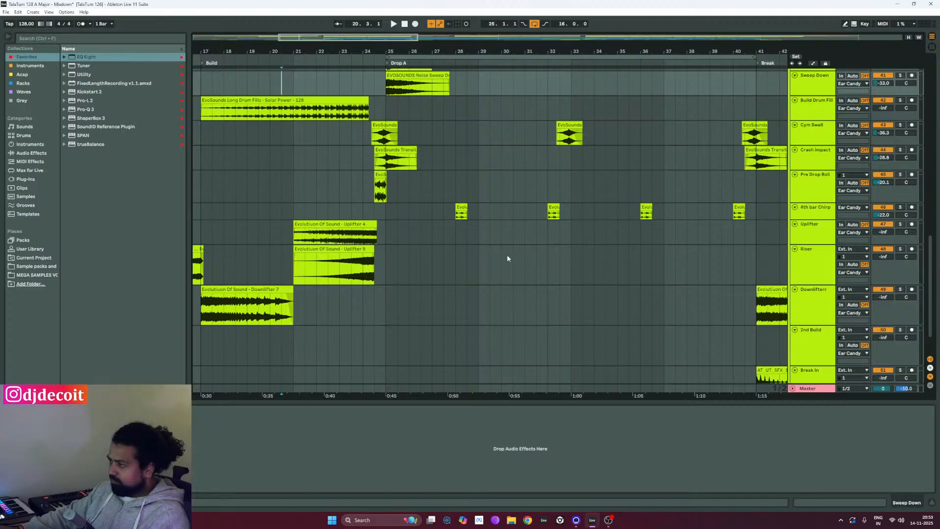
{"action": "scroll", "coordinate": [507, 258], "scroll_direction": "up", "scroll_amount": 12}
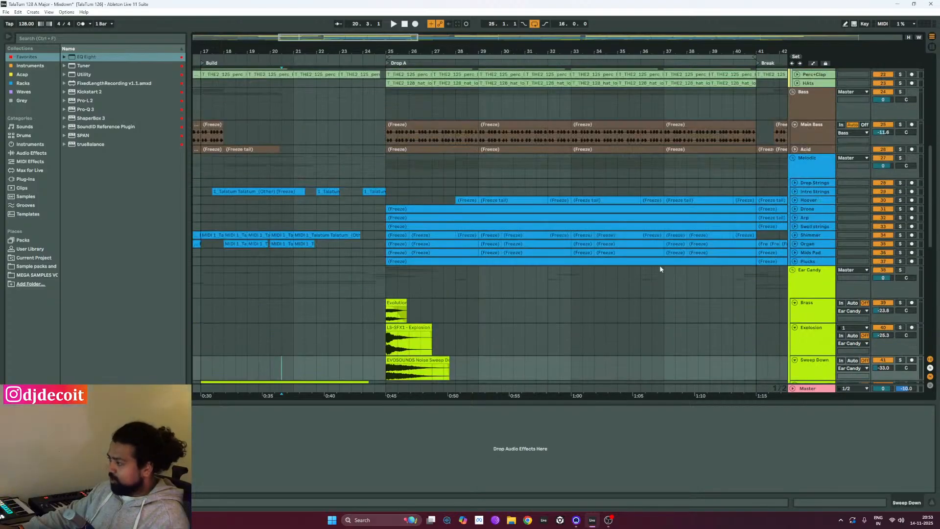
{"action": "key", "text": "Tab"}
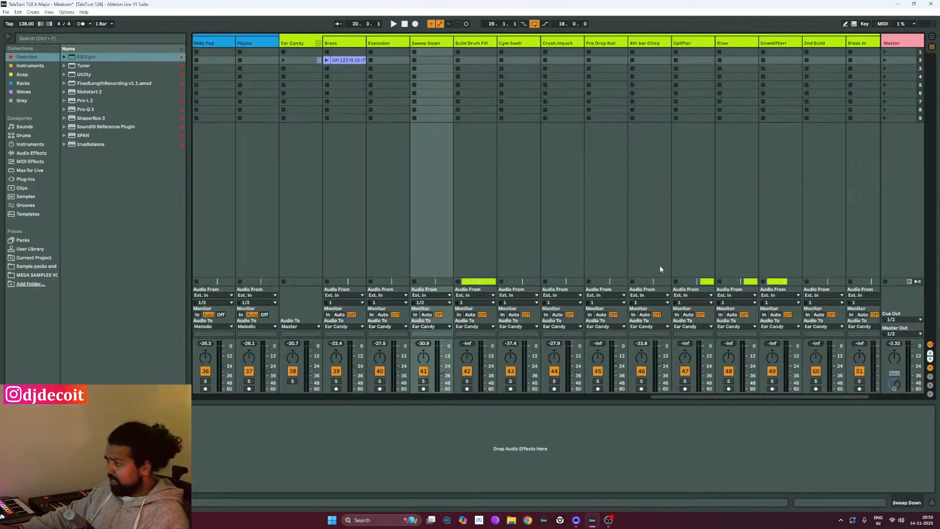
{"action": "left_click_drag", "start_coordinate": [742, 397], "coordinate": [280, 389]}
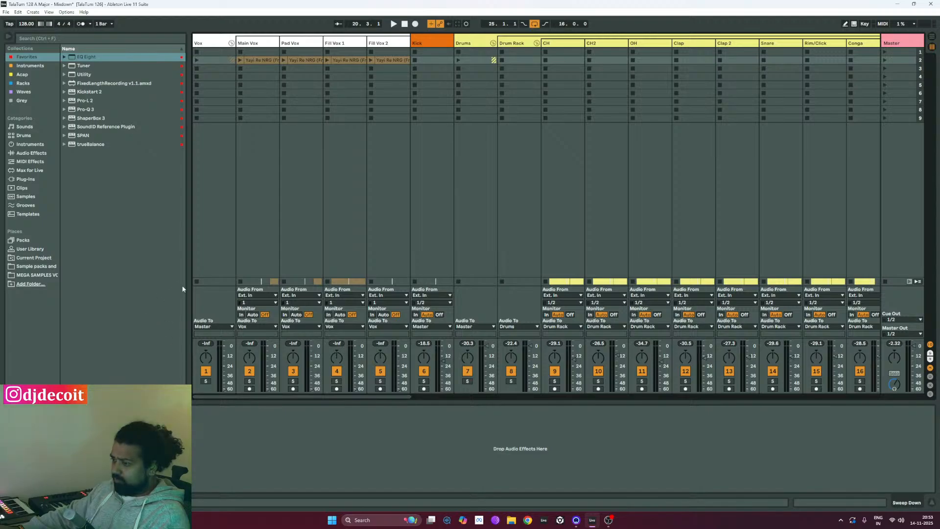
{"action": "key", "text": "Tab"}
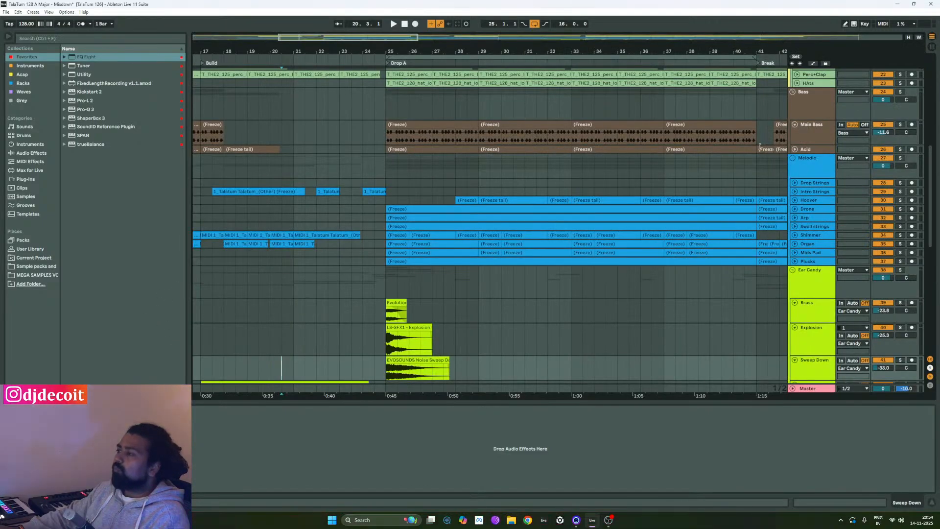
Unfold the Main Vox, Pad Vox and Fill Vox 1 tracks in the arrangement.
{"action": "scroll", "coordinate": [812, 78], "scroll_direction": "up", "scroll_amount": 3}
{"action": "scroll", "coordinate": [812, 78], "scroll_direction": "up", "scroll_amount": 5}
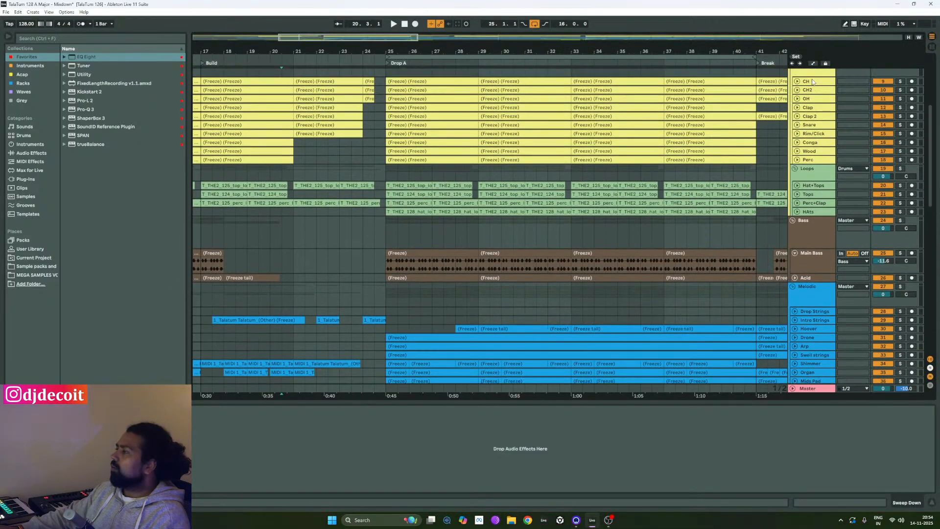
{"action": "scroll", "coordinate": [798, 126], "scroll_direction": "up", "scroll_amount": 5}
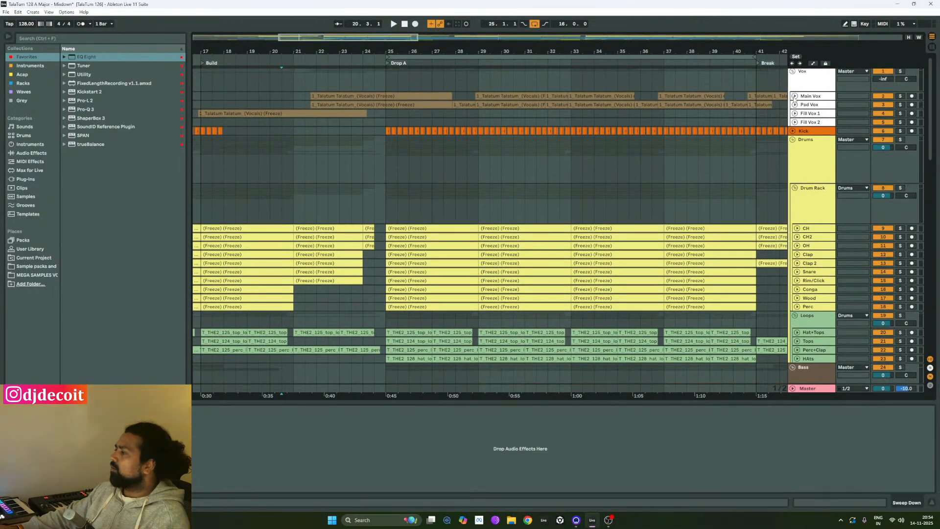
{"action": "left_click", "coordinate": [794, 96]}
{"action": "left_click", "coordinate": [795, 128]}
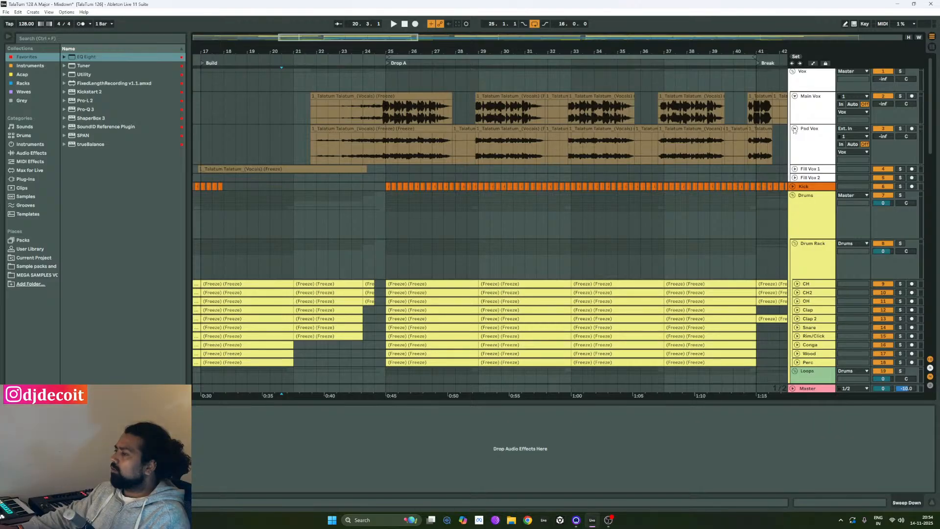
{"action": "left_click", "coordinate": [794, 169]}
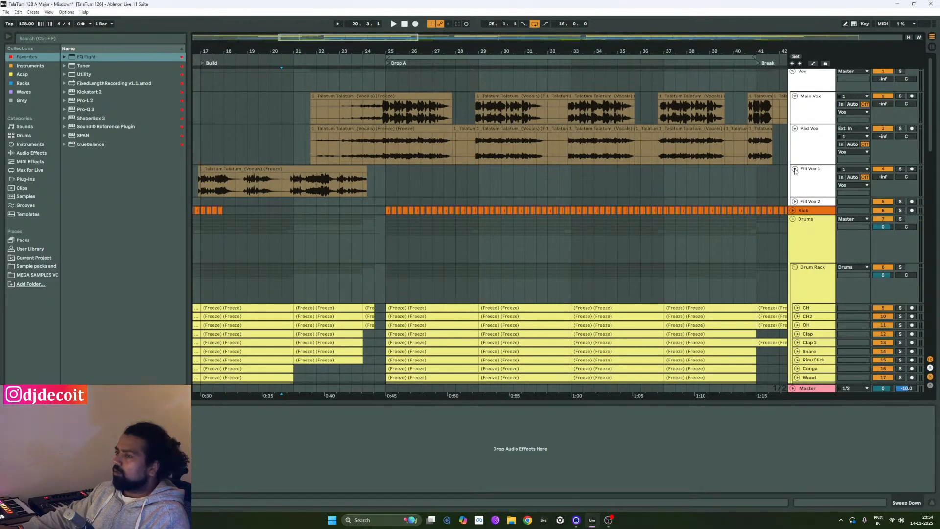
{"action": "left_click", "coordinate": [794, 170]}
{"action": "left_click", "coordinate": [794, 171]}
{"action": "left_click", "coordinate": [794, 171]}
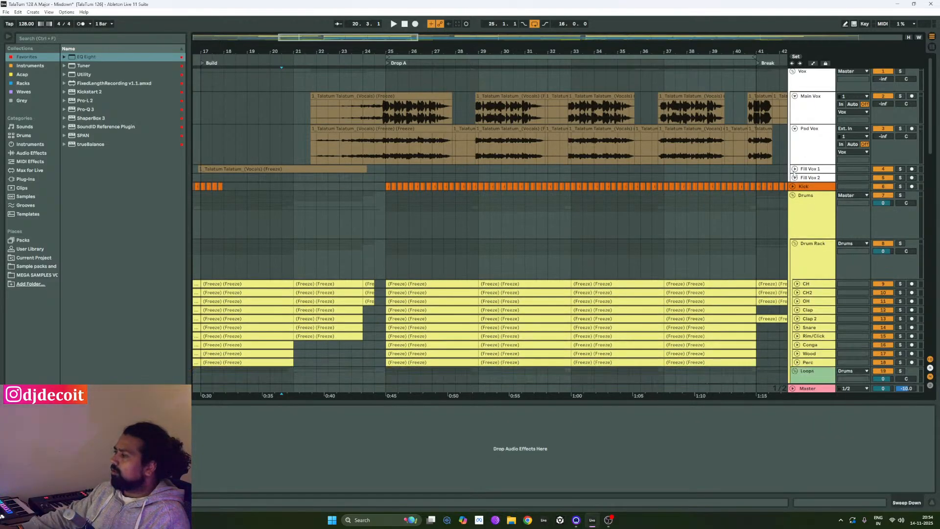
{"action": "left_click", "coordinate": [794, 169]}
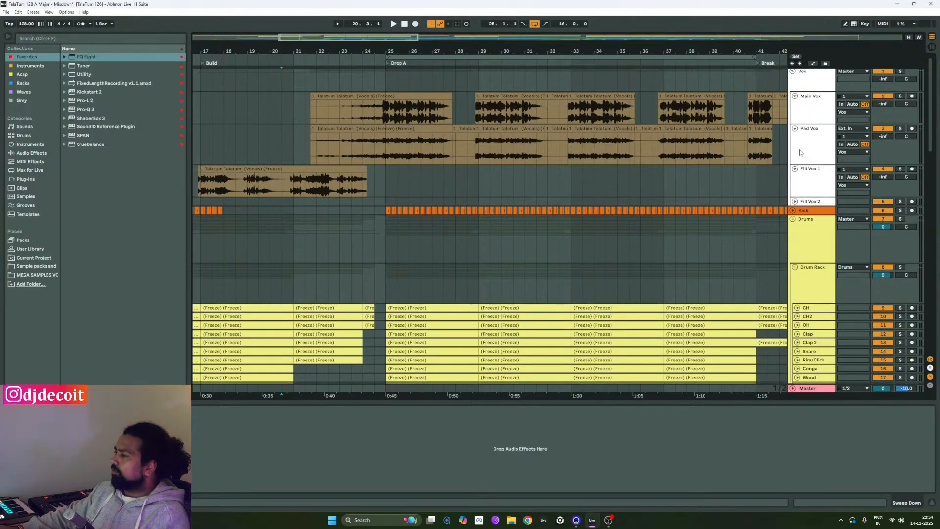
Play Drop A from bar 25 while bringing up the Main Vox and Pad Vox levels against the mix.
{"action": "key", "text": "Tab"}
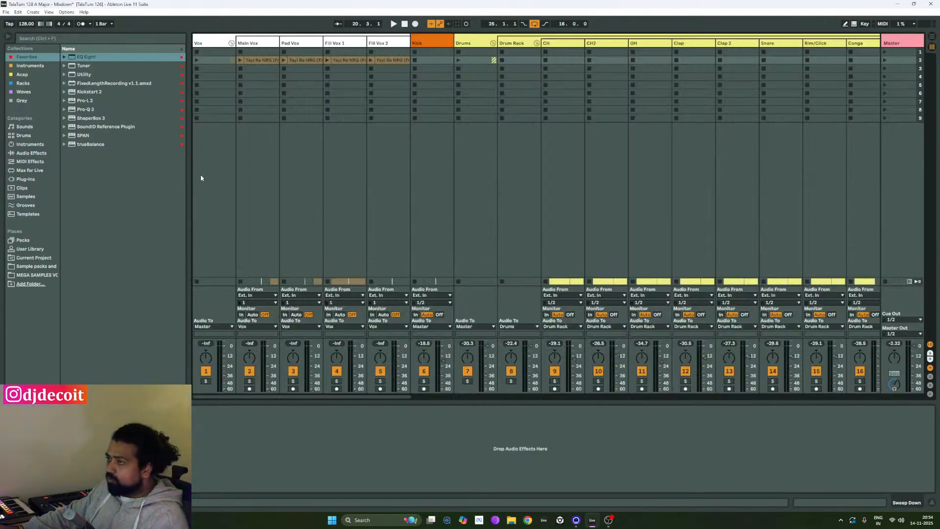
{"action": "left_click", "coordinate": [217, 234]}
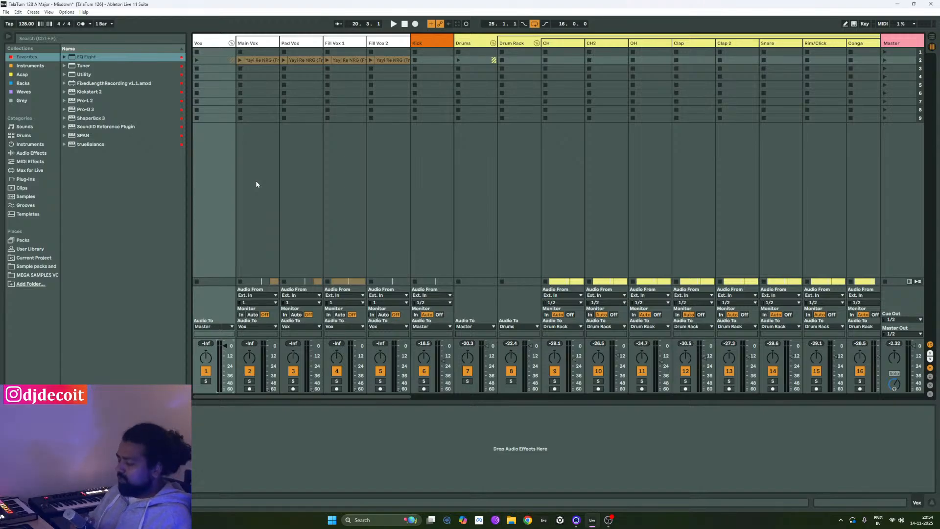
{"action": "key", "text": "Tab"}
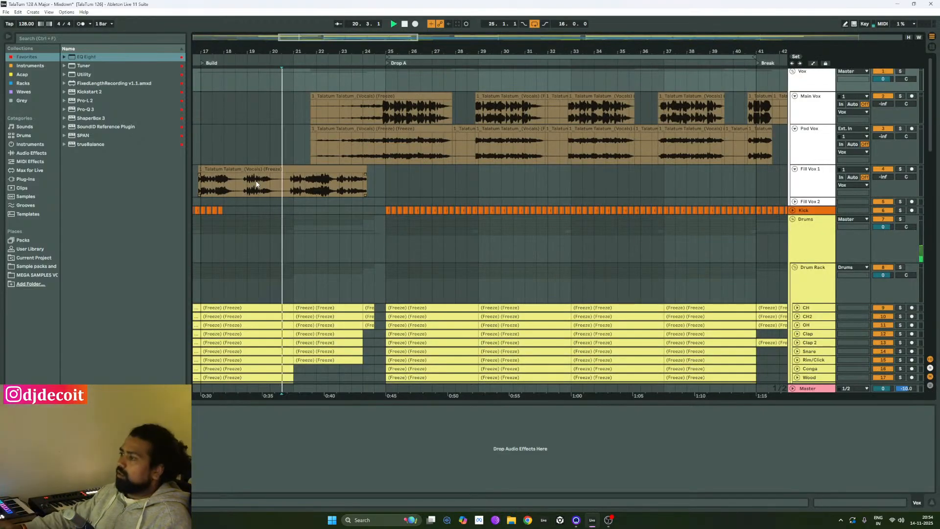
{"action": "left_click", "coordinate": [385, 242]}
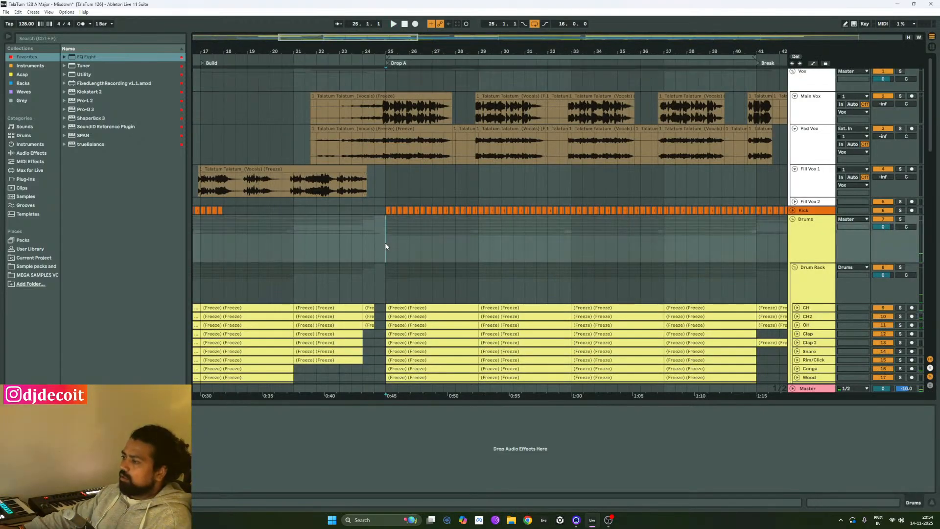
{"action": "key", "text": "space"}
{"action": "key", "text": "Tab"}
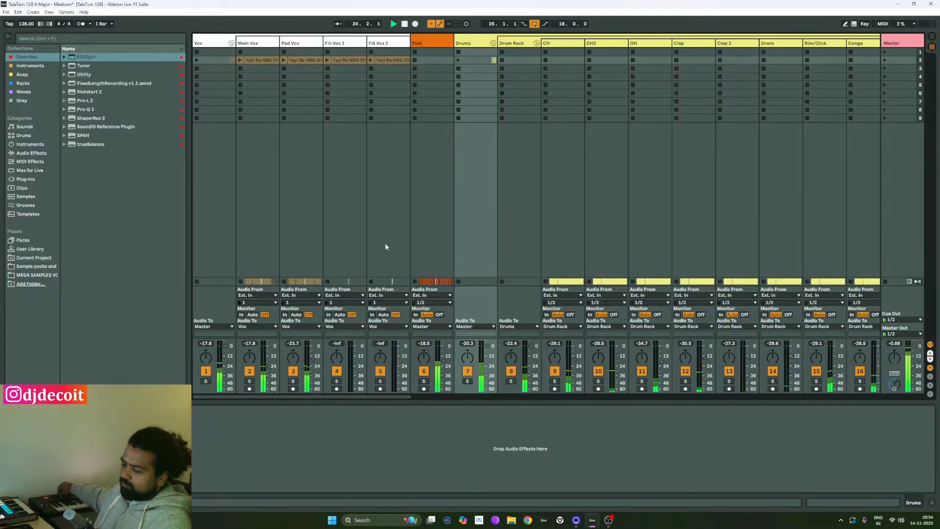
{"action": "key", "text": "space"}
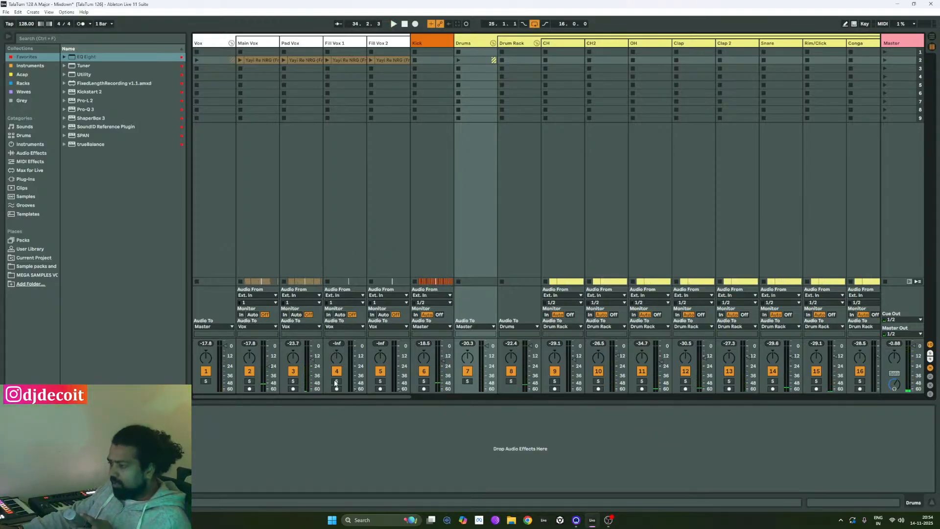
Solo the Pad Vox track, listen to it from bar 25, and turn the solo off.
{"action": "left_click", "coordinate": [296, 381]}
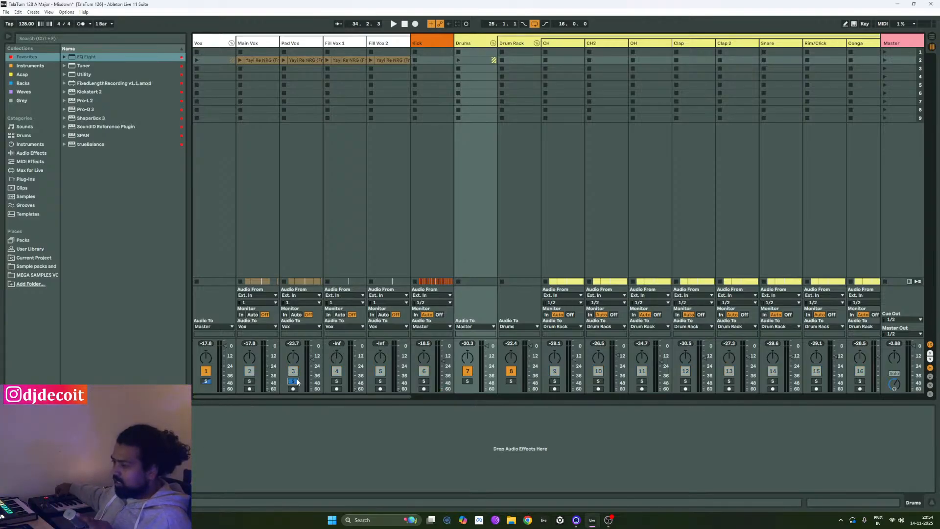
{"action": "key", "text": "space"}
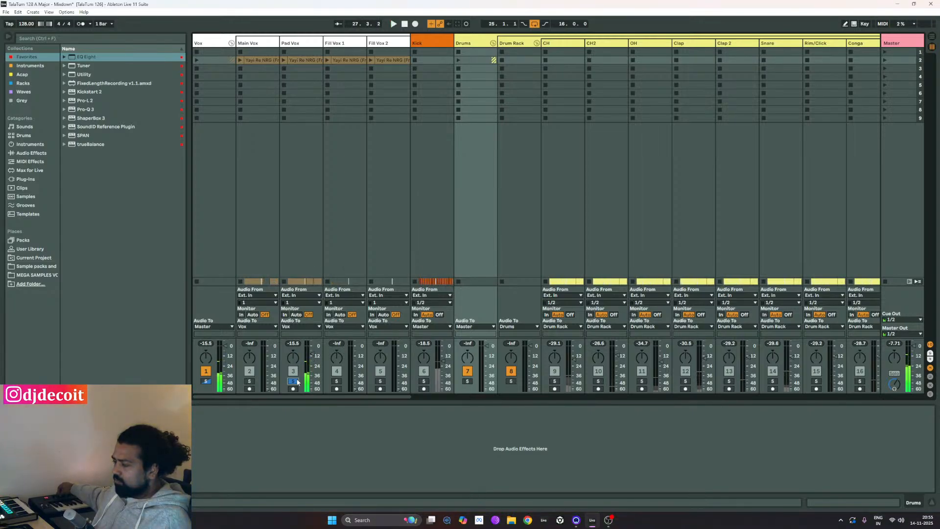
{"action": "key", "text": "space"}
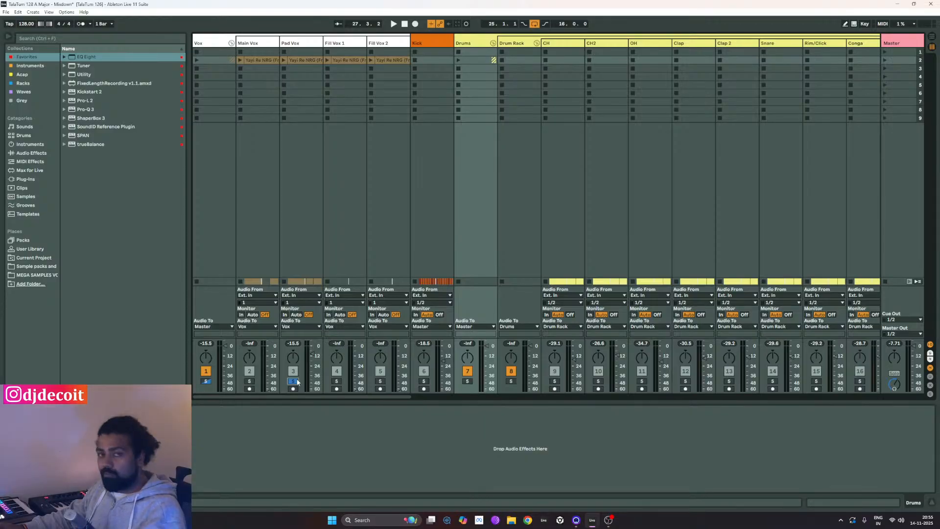
{"action": "left_click", "coordinate": [293, 381]}
Replay Drop A with the full mix and balance the vocals, with Main Vox at -20.8 dB and Pad Vox at -19.9 dB.
{"action": "key", "text": "space"}
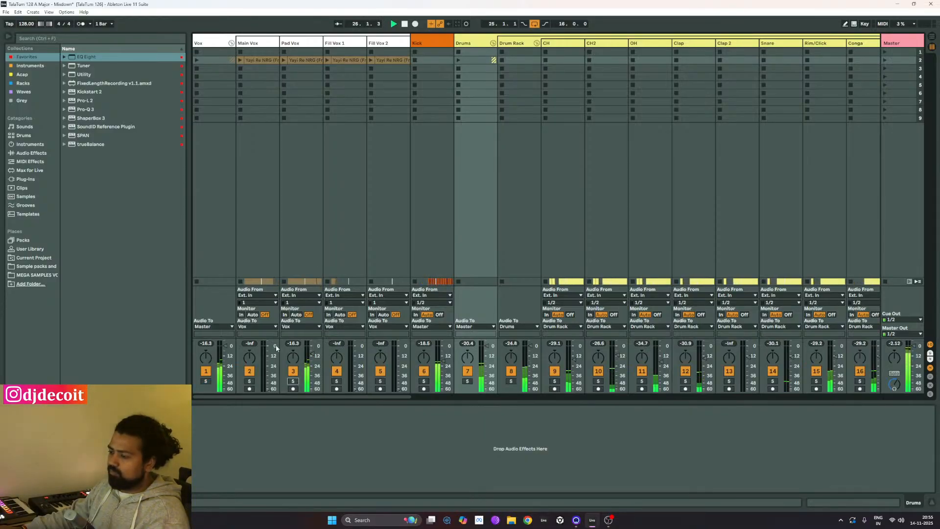
{"action": "left_click", "coordinate": [215, 204]}
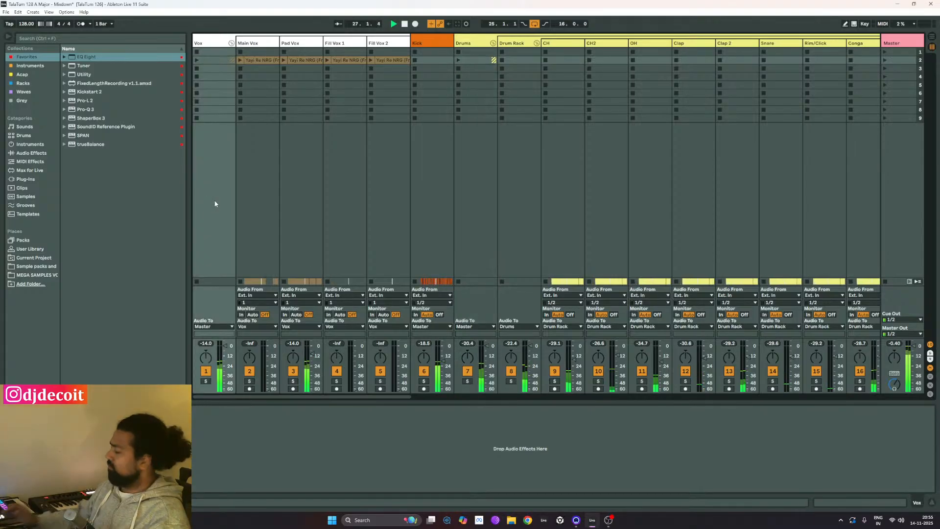
{"action": "key", "text": "space"}
{"action": "key", "text": "space"}
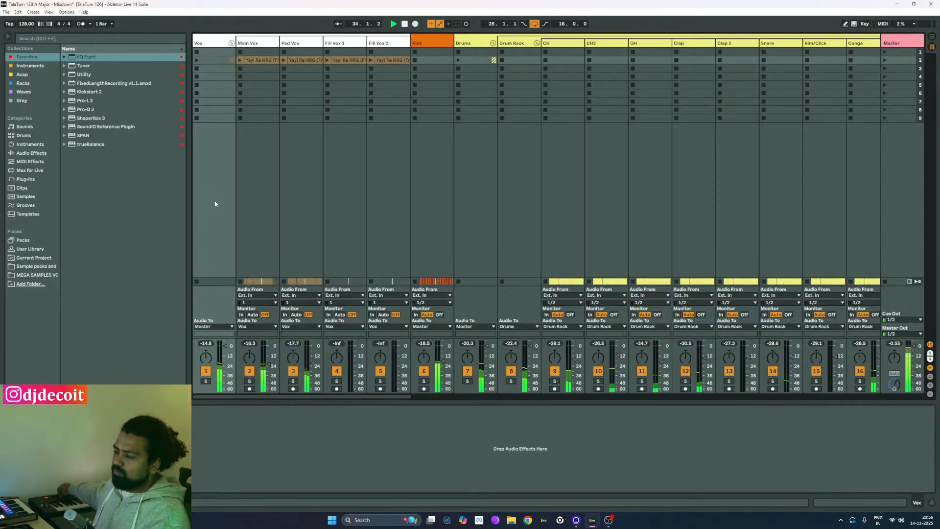
{"action": "key", "text": "space"}
{"action": "key", "text": "space"}
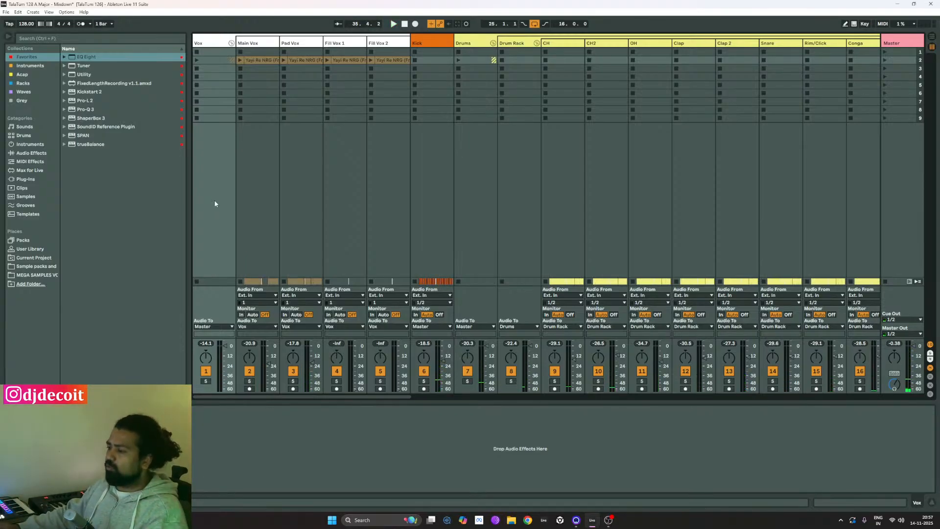
Unfold the Fill Vox 2 track in the arrangement and select the Fill Vox 1 track.
{"action": "key", "text": "Tab"}
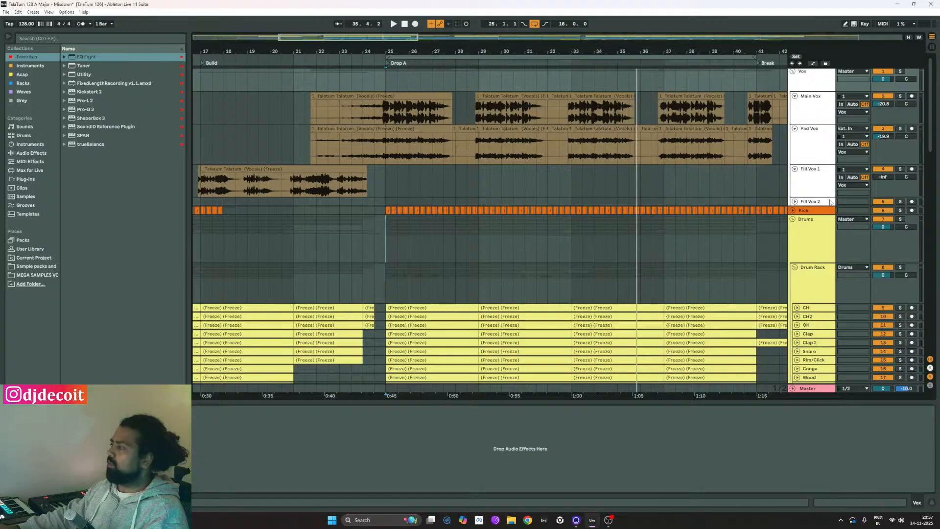
{"action": "left_click", "coordinate": [794, 201]}
{"action": "scroll", "coordinate": [381, 201], "scroll_direction": "left", "scroll_amount": 2}
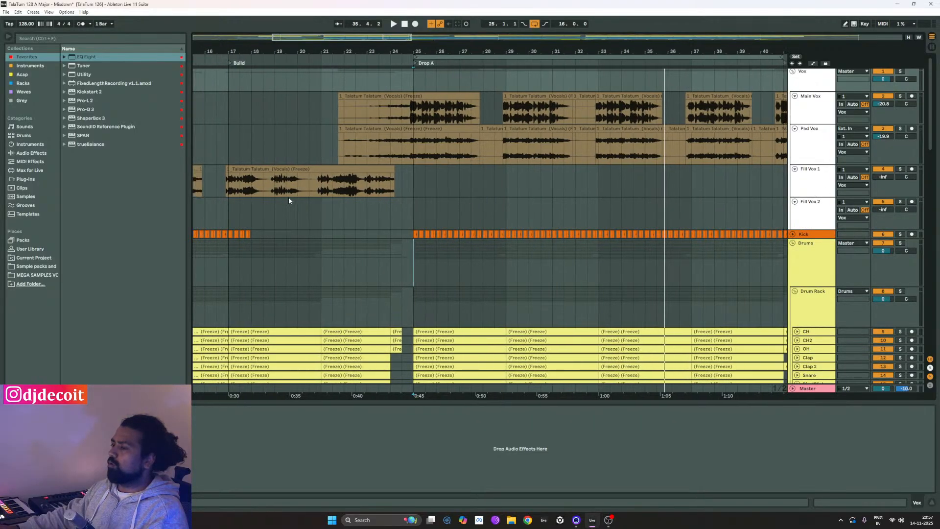
{"action": "left_click", "coordinate": [805, 188]}
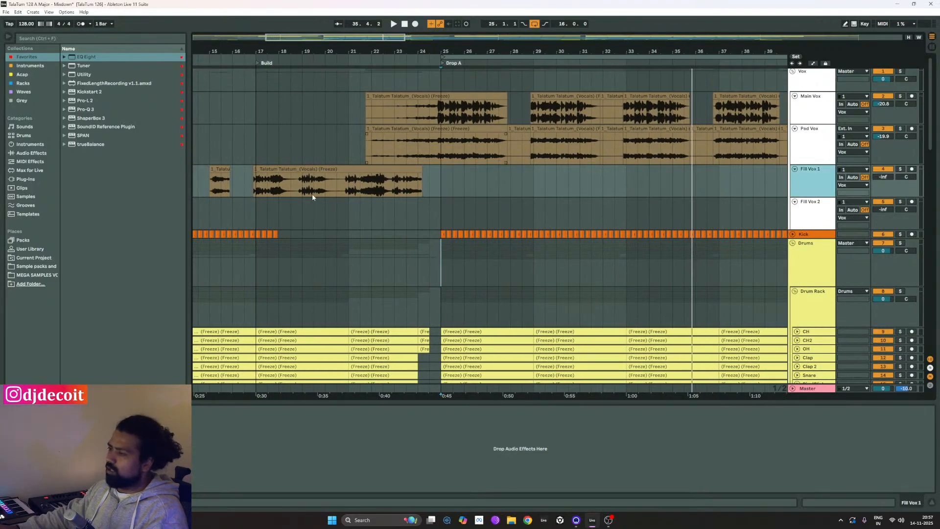
Play the build from bar 17 and set the Fill Vox 1 volume to -21.0 dB.
{"action": "left_click", "coordinate": [256, 208]}
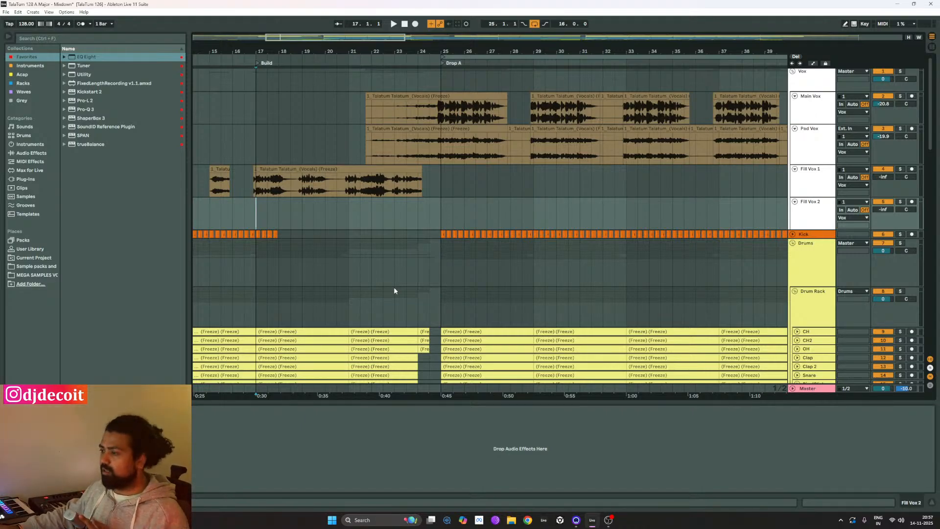
{"action": "key", "text": "space"}
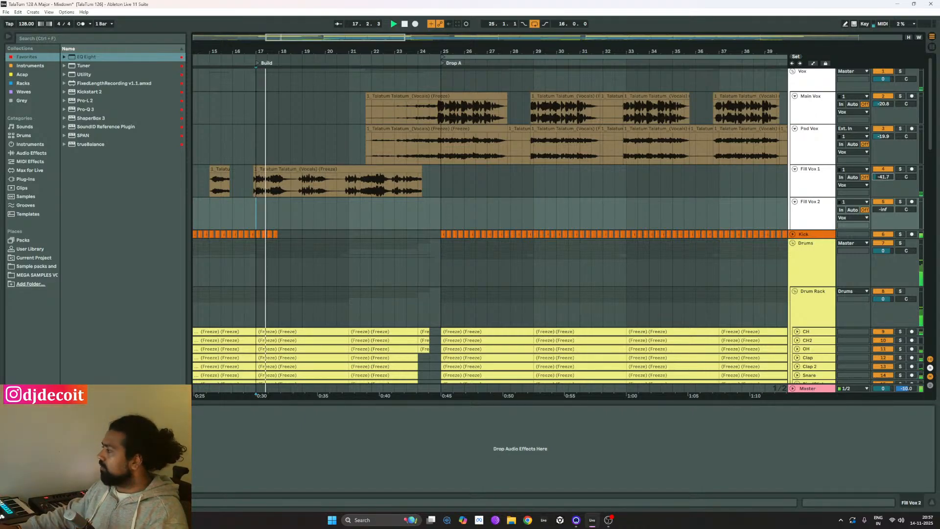
{"action": "key", "text": "space"}
{"action": "key", "text": "space"}
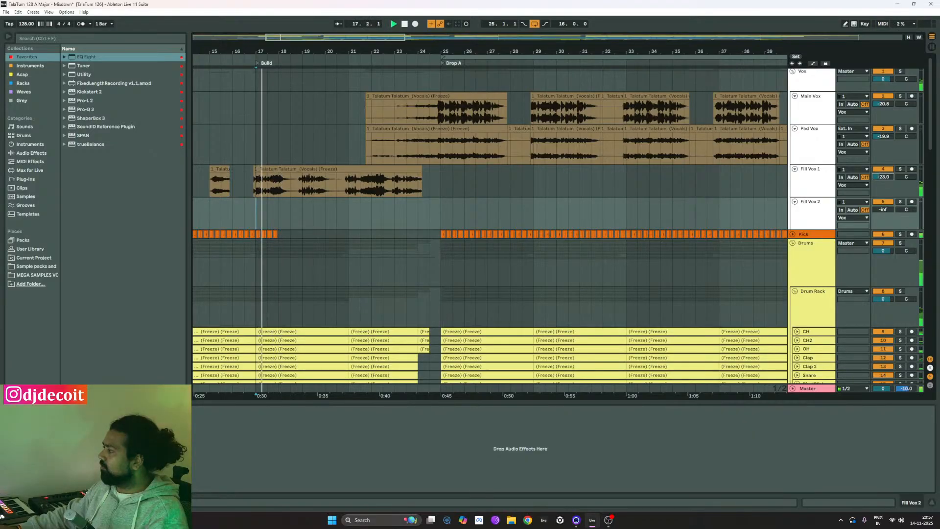
{"action": "left_click_drag", "start_coordinate": [883, 176], "coordinate": [883, 173]}
{"action": "key", "text": "space"}
{"action": "key", "text": "space"}
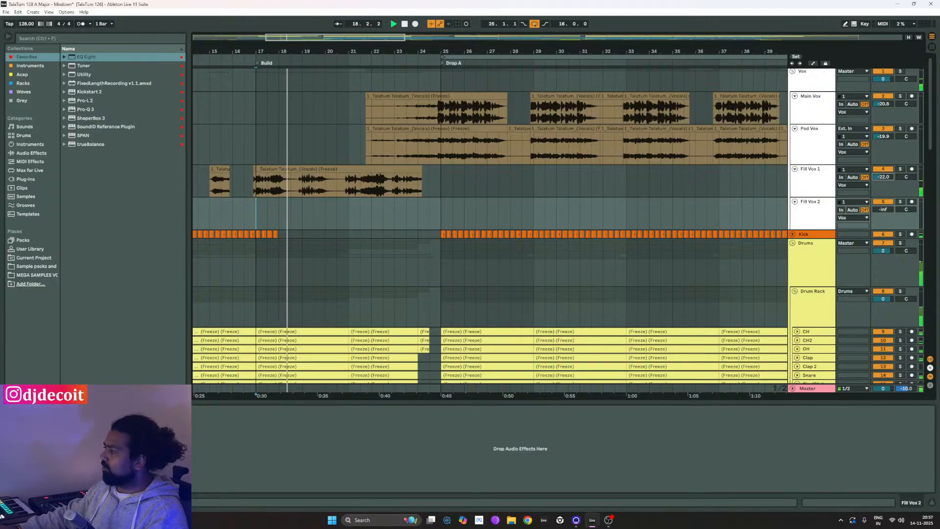
{"action": "left_click_drag", "start_coordinate": [883, 179], "coordinate": [884, 179]}
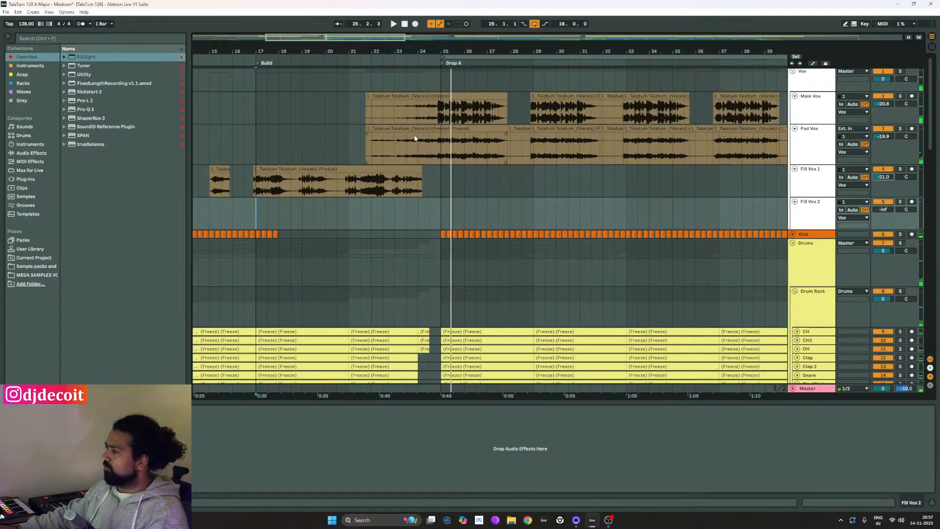
Solo the Pad Vox track, play it from its first clip, and give that clip a fade-in that ends at Drop A.
{"action": "left_click", "coordinate": [822, 143]}
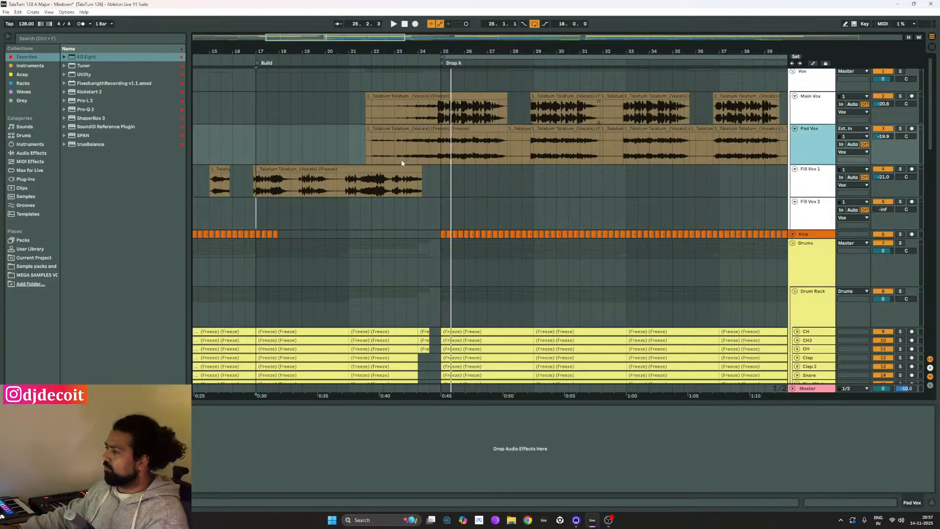
{"action": "left_click", "coordinate": [900, 129]}
{"action": "left_click", "coordinate": [365, 146]}
{"action": "key", "text": "space"}
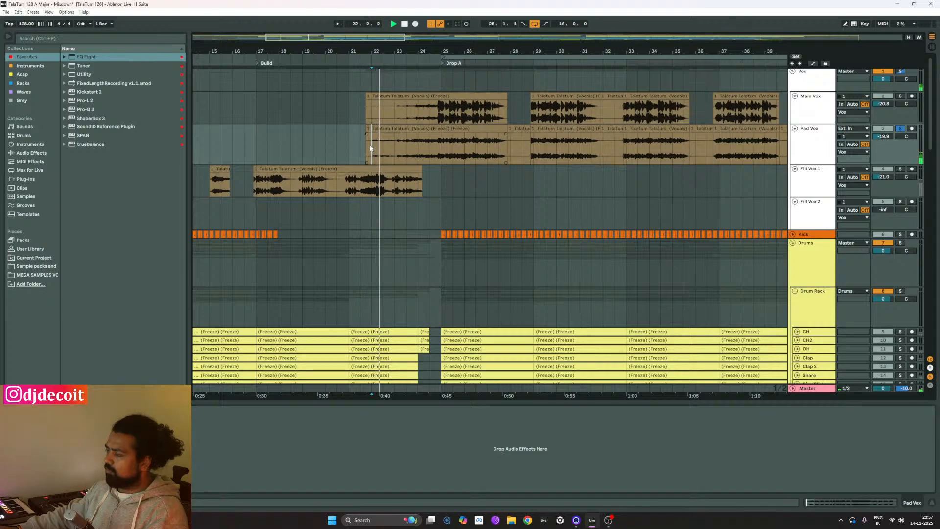
{"action": "mouse_move", "coordinate": [367, 133]}
{"action": "left_mouse_down"}
{"action": "mouse_move", "coordinate": [413, 139]}
{"action": "mouse_move", "coordinate": [443, 127]}
{"action": "left_mouse_up"}
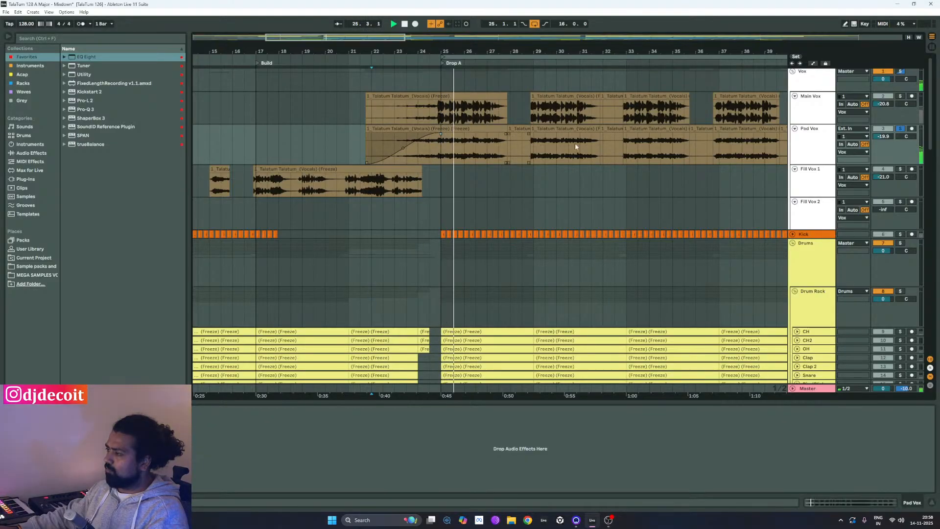
Solo the Main Vox track instead and give its first clip a fade-in that ends at Drop A.
{"action": "left_click", "coordinate": [900, 97]}
{"action": "key", "text": "space"}
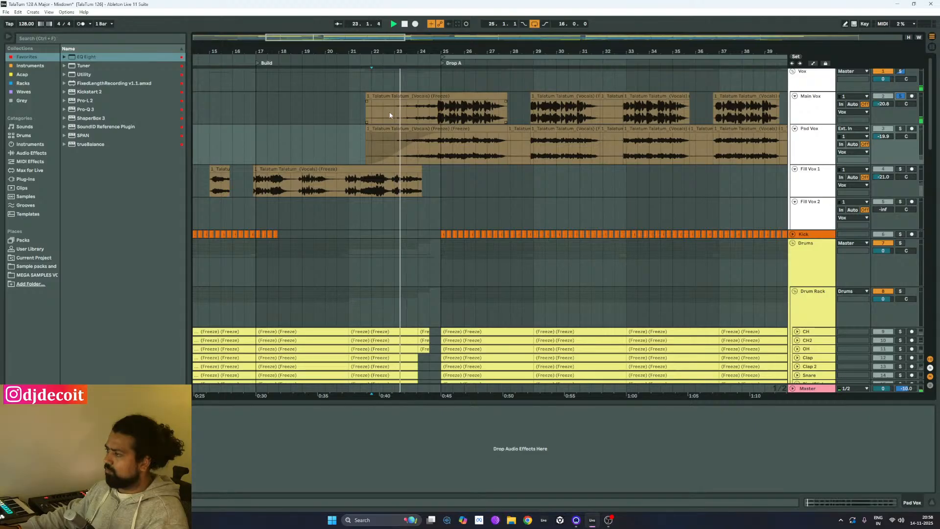
{"action": "left_click_drag", "start_coordinate": [370, 104], "coordinate": [441, 100]}
{"action": "key", "text": "space"}
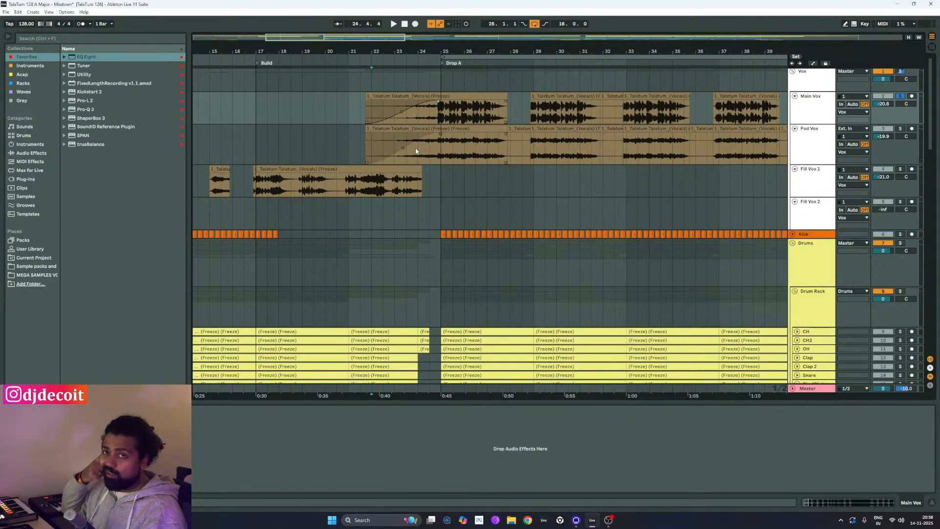
Unfold the Intro Strings track in the Melodic group of the arrangement.
{"action": "scroll", "coordinate": [398, 316], "scroll_direction": "down", "scroll_amount": 5}
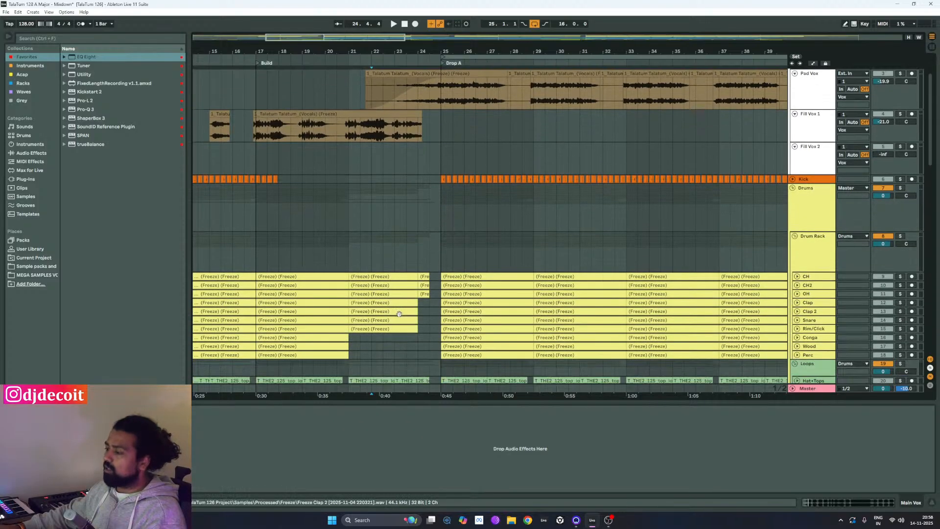
{"action": "scroll", "coordinate": [396, 315], "scroll_direction": "down", "scroll_amount": 3}
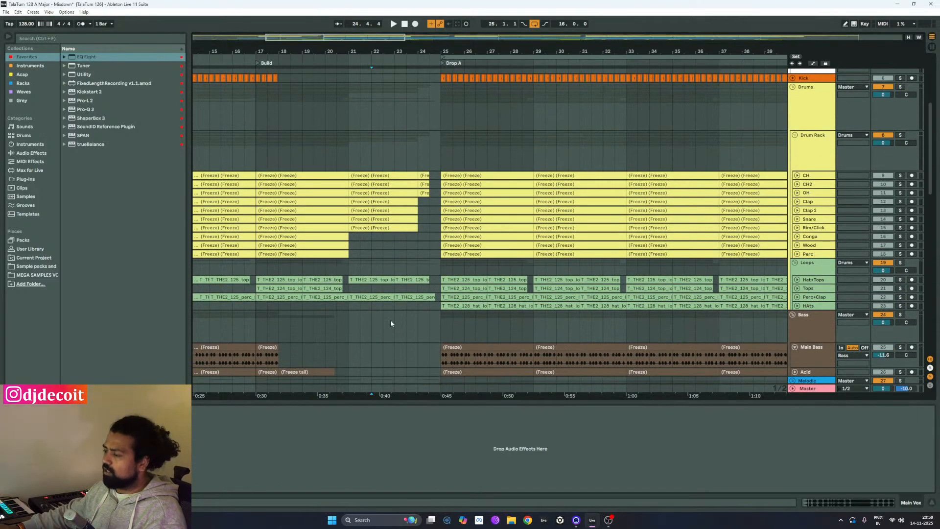
{"action": "scroll", "coordinate": [390, 321], "scroll_direction": "down", "scroll_amount": 3}
{"action": "scroll", "coordinate": [390, 322], "scroll_direction": "down", "scroll_amount": 2}
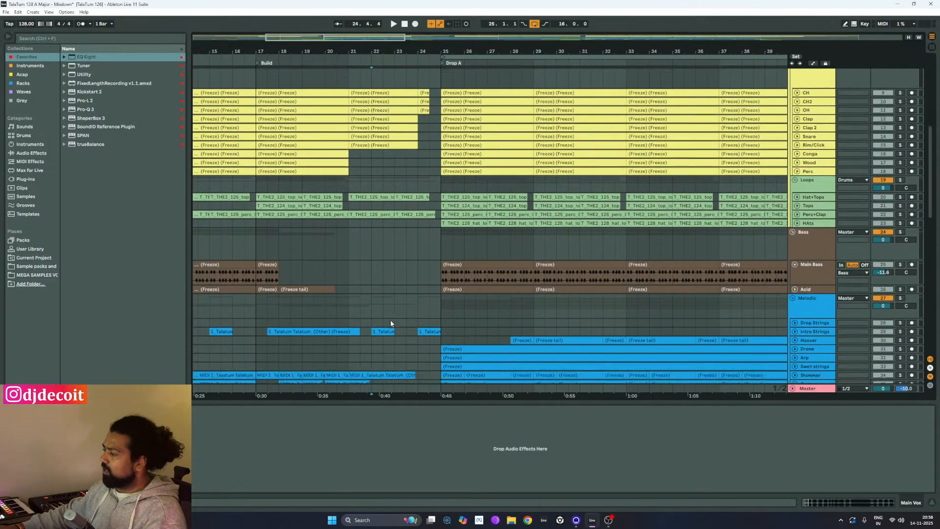
{"action": "left_click_drag", "start_coordinate": [793, 335], "coordinate": [793, 343]}
{"action": "scroll", "coordinate": [407, 317], "scroll_direction": "down", "scroll_amount": 2}
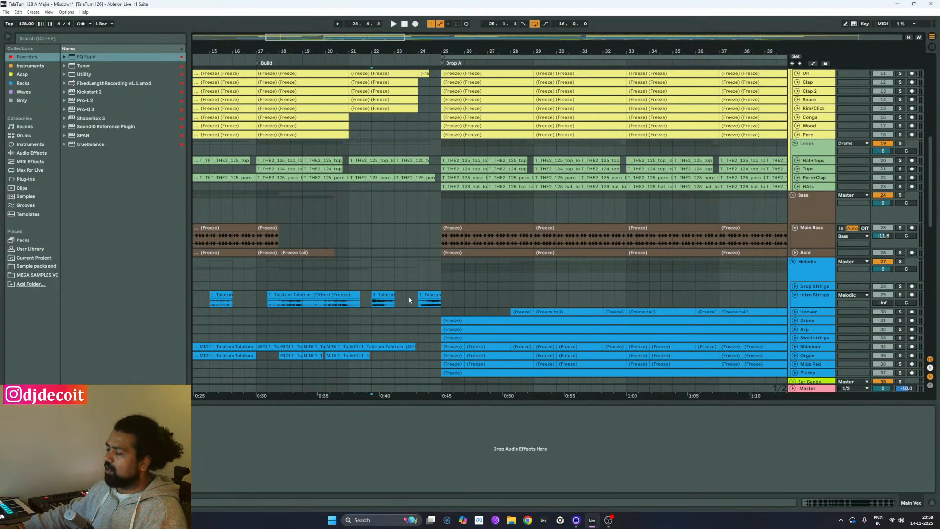
Turn off the Main Vox solo, play the build from bar 17, and set the Intro Strings volume to -25.5 dB.
{"action": "left_click", "coordinate": [257, 301]}
{"action": "scroll", "coordinate": [632, 289], "scroll_direction": "up", "scroll_amount": 2}
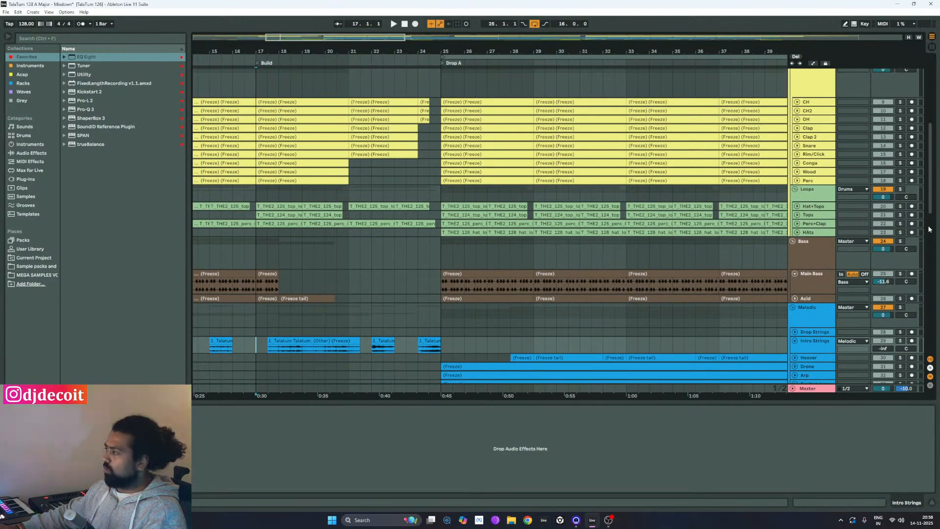
{"action": "left_click_drag", "start_coordinate": [930, 210], "coordinate": [930, 147]}
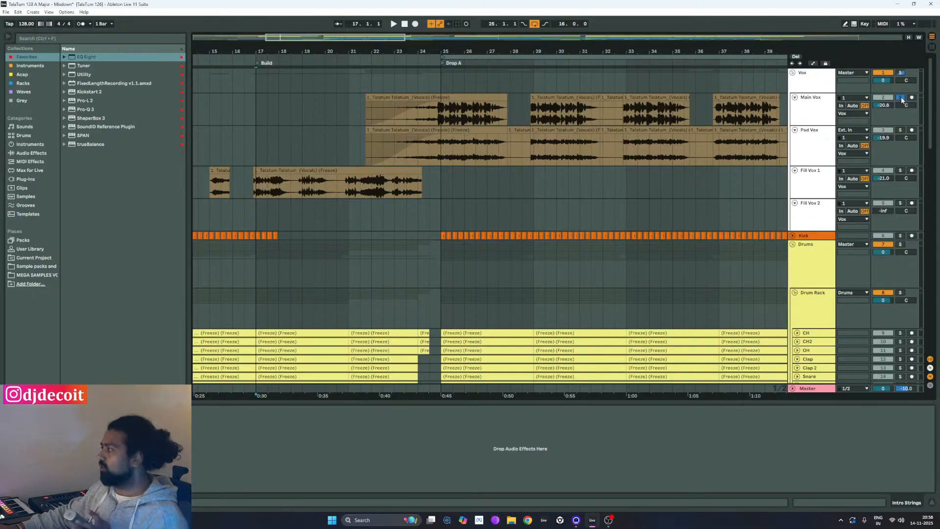
{"action": "key", "text": "space"}
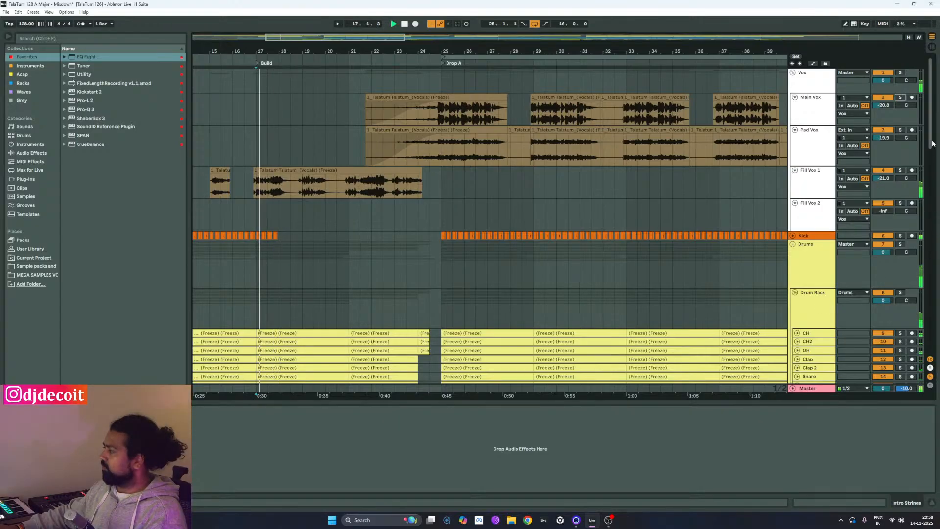
{"action": "scroll", "coordinate": [931, 215], "scroll_direction": "down", "scroll_amount": 10}
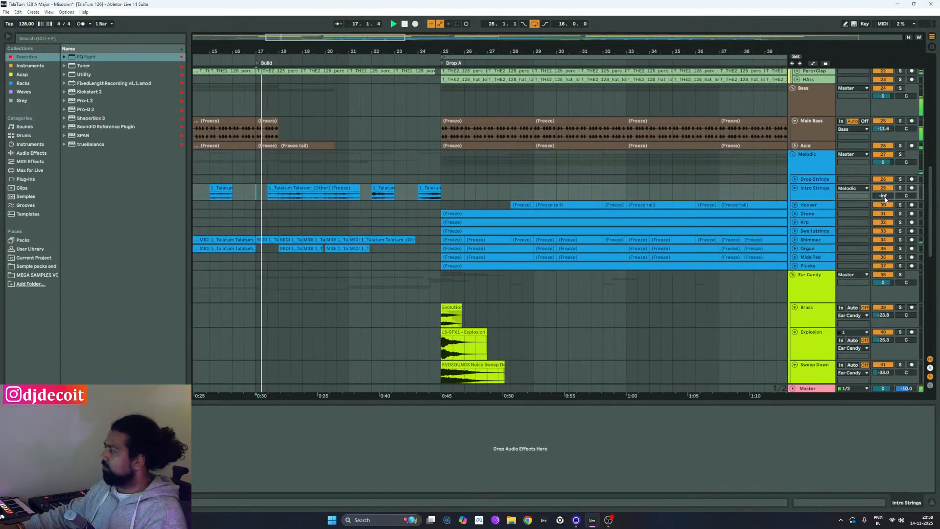
{"action": "left_click_drag", "start_coordinate": [883, 195], "coordinate": [883, 180]}
{"action": "key", "text": "space"}
{"action": "key", "text": "space"}
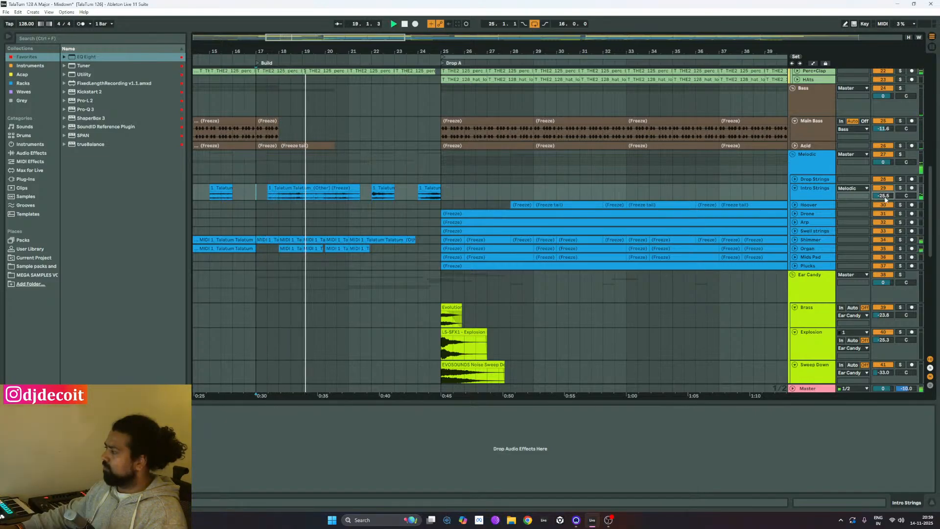
Add a Utility device to the Intro Strings track and show the automation of its Gain.
{"action": "left_click", "coordinate": [806, 194]}
{"action": "left_click_drag", "start_coordinate": [83, 75], "coordinate": [809, 189]}
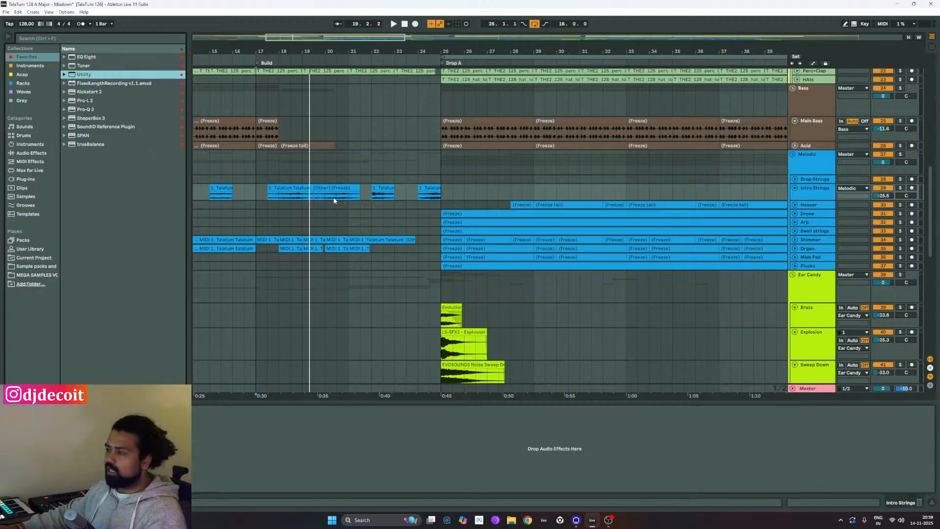
{"action": "right_click", "coordinate": [156, 439]}
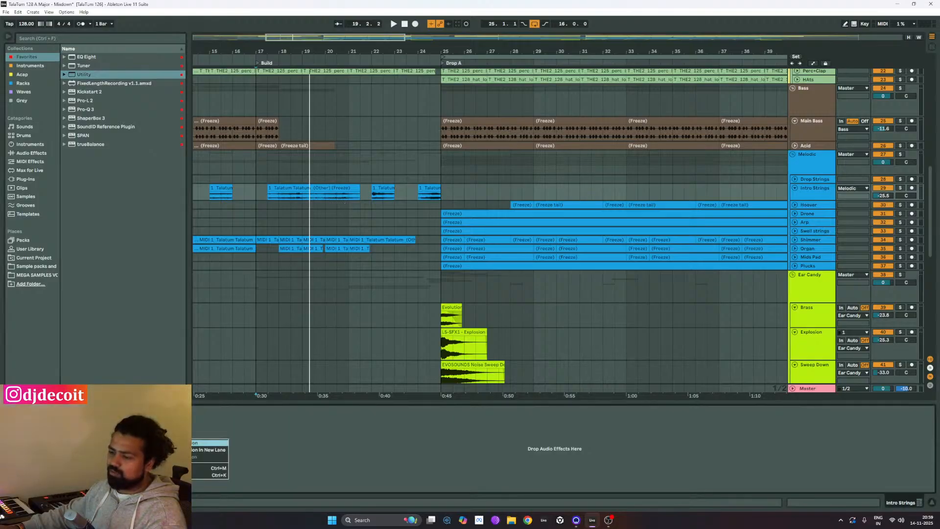
{"action": "left_click", "coordinate": [169, 442]}
Raise the Intro Strings' Utility gain automation slightly above 0 dB across the long clip in the build.
{"action": "left_click", "coordinate": [261, 196]}
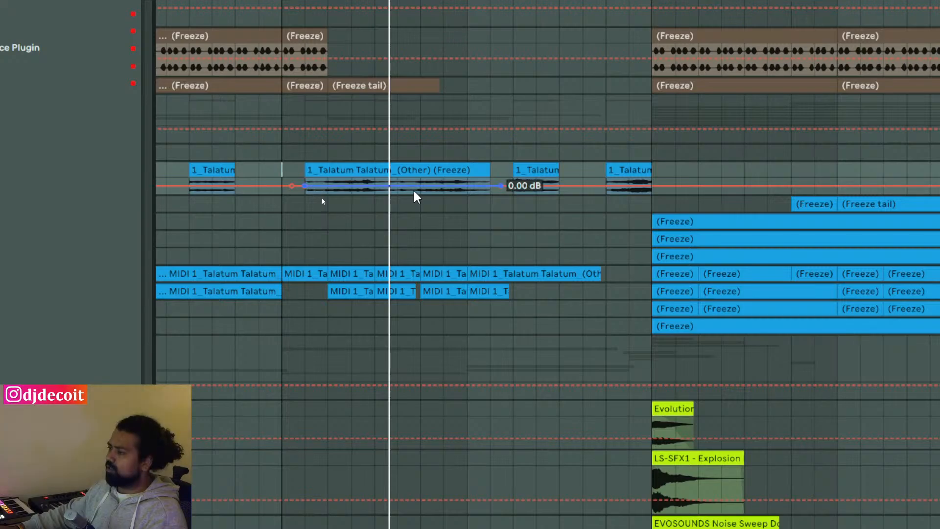
{"action": "left_click_drag", "start_coordinate": [414, 192], "coordinate": [414, 182]}
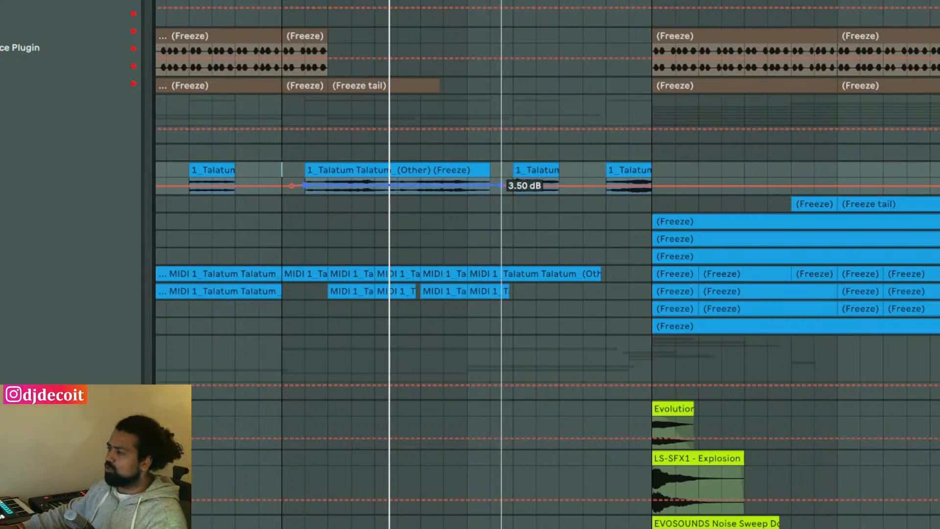
{"action": "left_click_drag", "start_coordinate": [414, 186], "coordinate": [415, 195]}
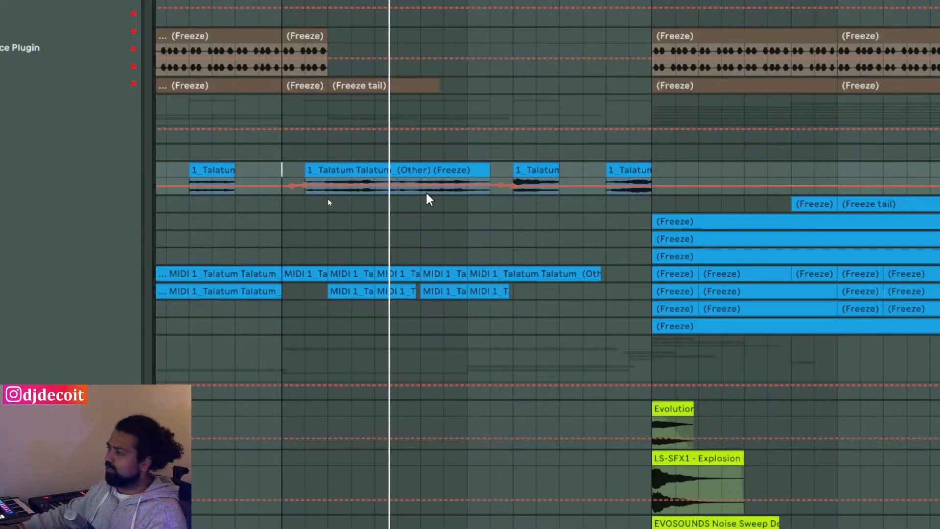
{"action": "left_click_drag", "start_coordinate": [427, 196], "coordinate": [427, 192]}
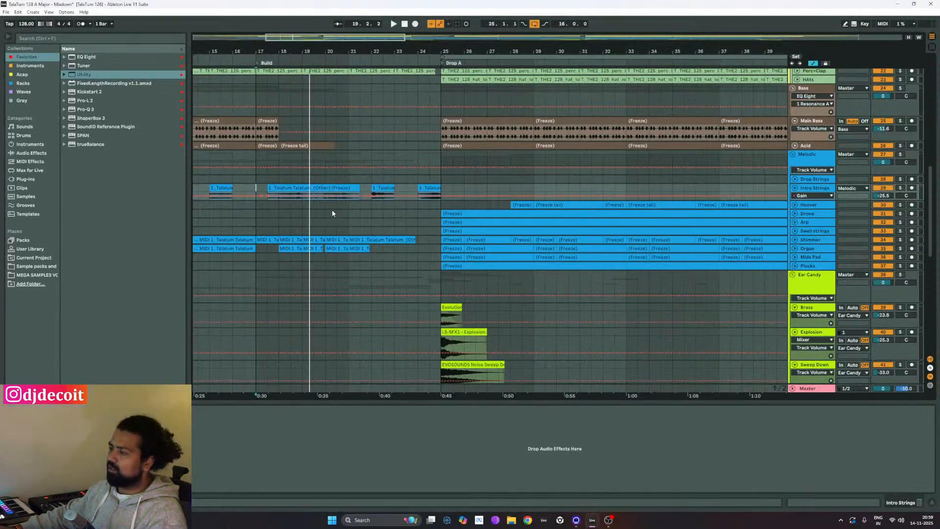
Play the build from bar 17 and check the Intro Strings against the vocal tracks in the full mix.
{"action": "key", "text": "space"}
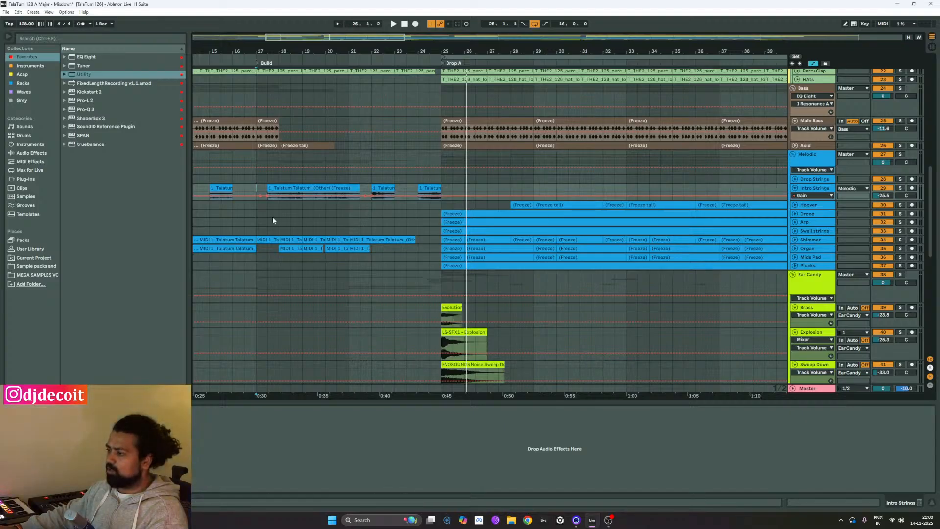
{"action": "scroll", "coordinate": [260, 191], "scroll_direction": "up", "scroll_amount": 5}
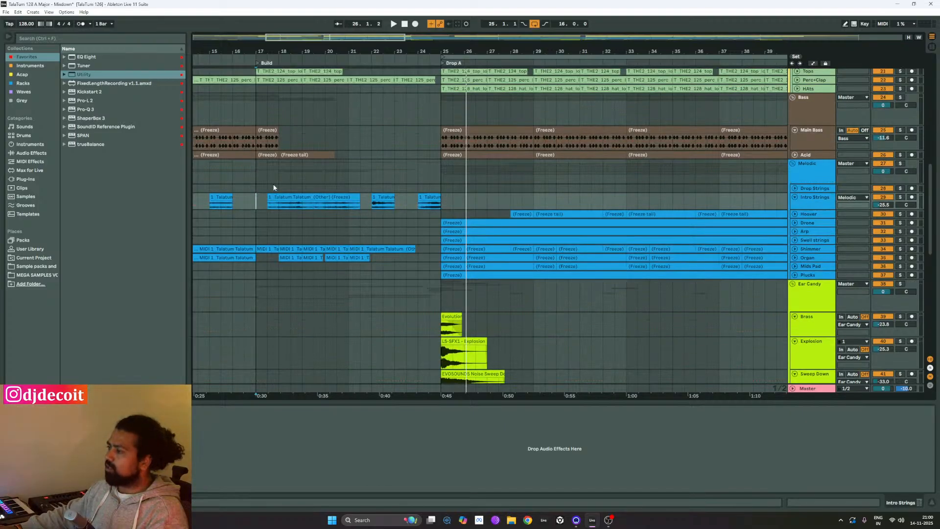
{"action": "scroll", "coordinate": [303, 220], "scroll_direction": "up", "scroll_amount": 4}
{"action": "scroll", "coordinate": [304, 210], "scroll_direction": "down", "scroll_amount": 1}
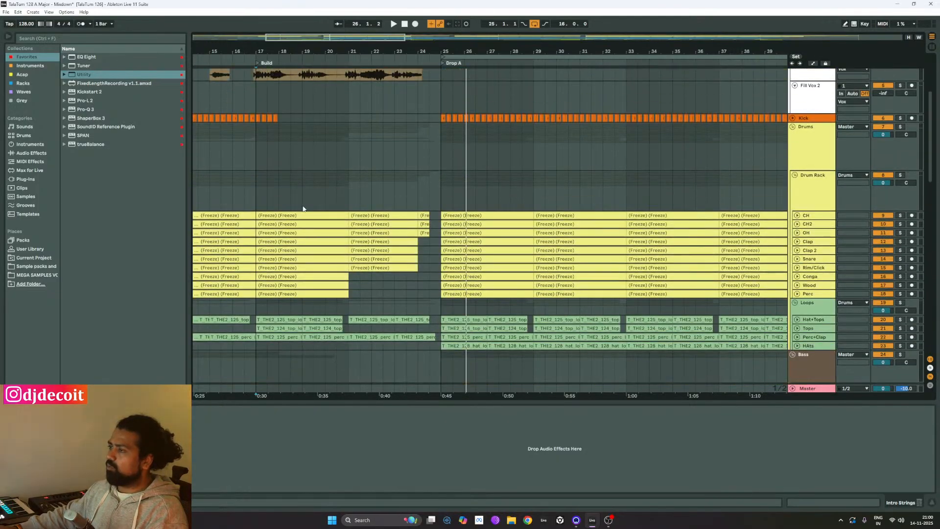
{"action": "scroll", "coordinate": [303, 197], "scroll_direction": "up", "scroll_amount": 1}
{"action": "scroll", "coordinate": [304, 197], "scroll_direction": "up", "scroll_amount": 2}
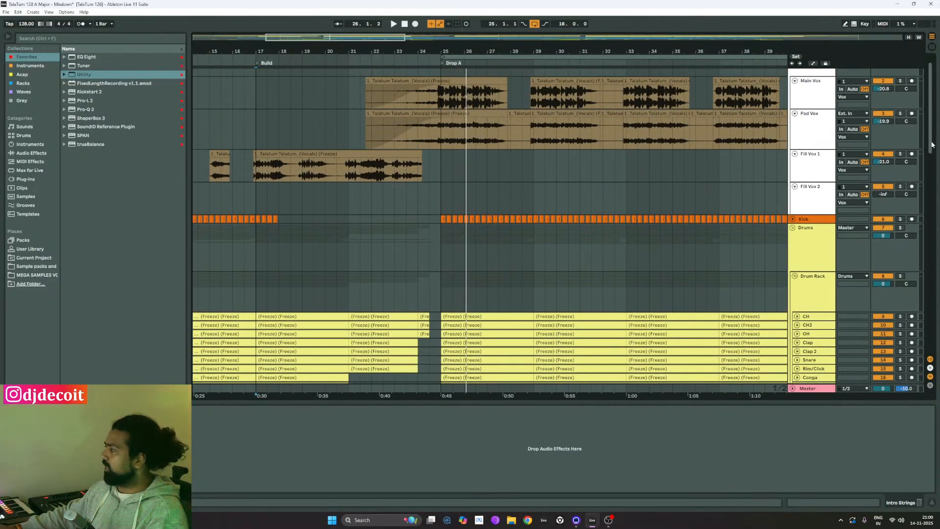
{"action": "left_click_drag", "start_coordinate": [931, 144], "coordinate": [933, 135]}
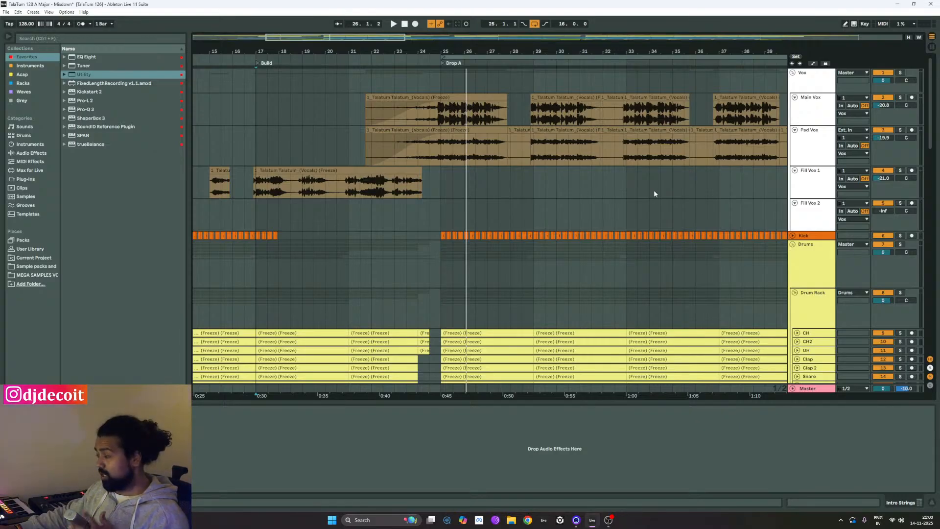
{"action": "key", "text": "space"}
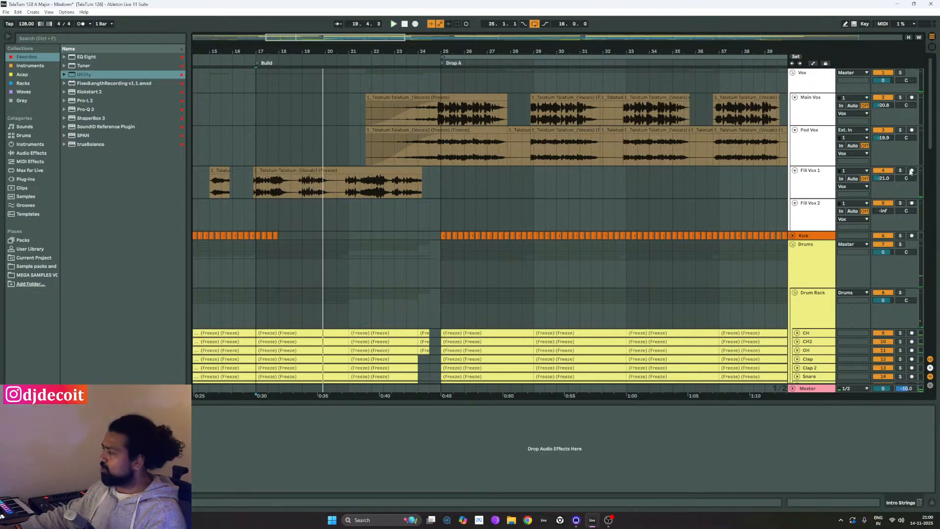
Audition the Intro Strings in solo, turn the solo off, and adjust its long clip's gain automation to about 1.75 dB.
{"action": "left_click_drag", "start_coordinate": [931, 139], "coordinate": [931, 261]}
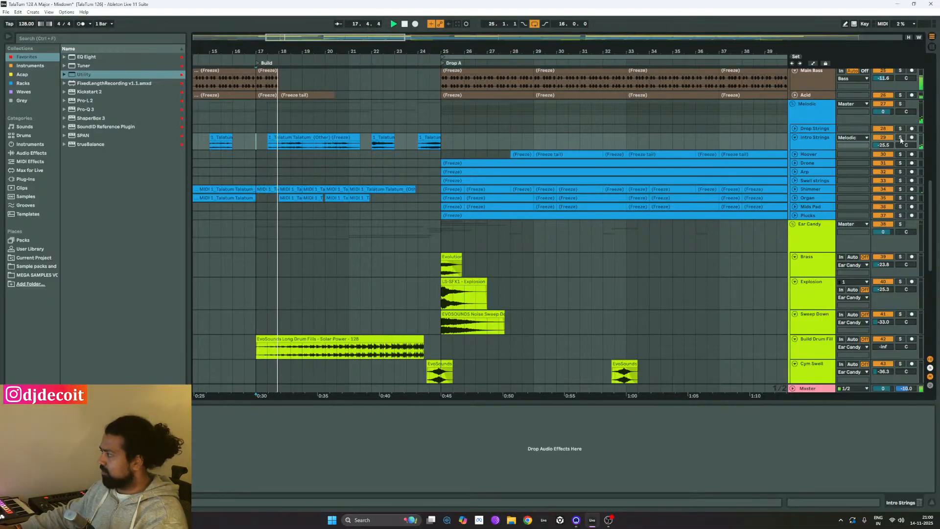
{"action": "left_click", "coordinate": [900, 138]}
{"action": "left_click", "coordinate": [900, 138]}
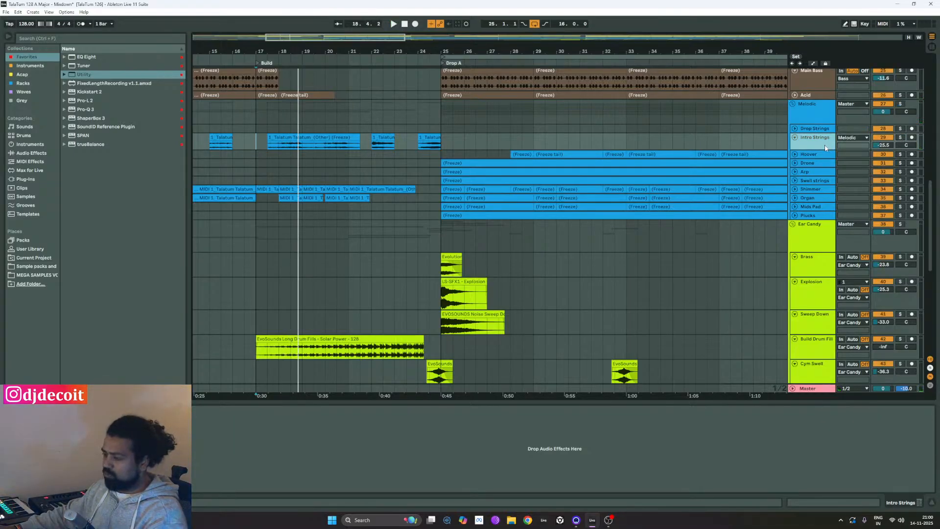
{"action": "key", "text": "a"}
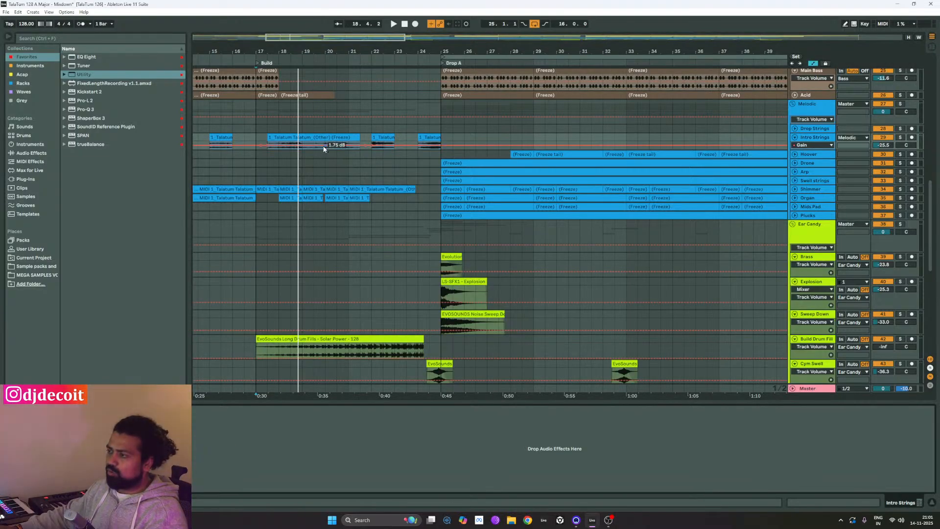
{"action": "left_click_drag", "start_coordinate": [322, 151], "coordinate": [322, 149]}
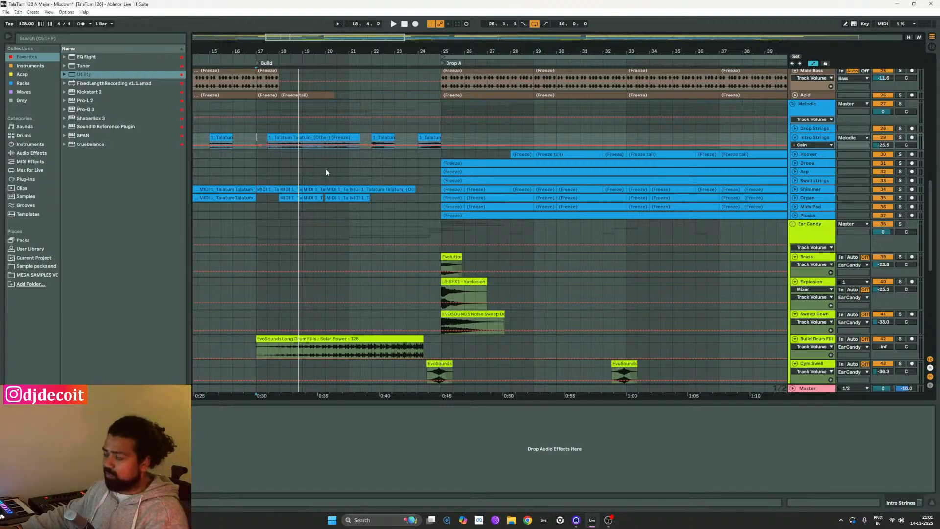
Replay the build into Drop A, hide the automation, and raise the Intro Strings volume to -23.0 dB.
{"action": "key", "text": "space"}
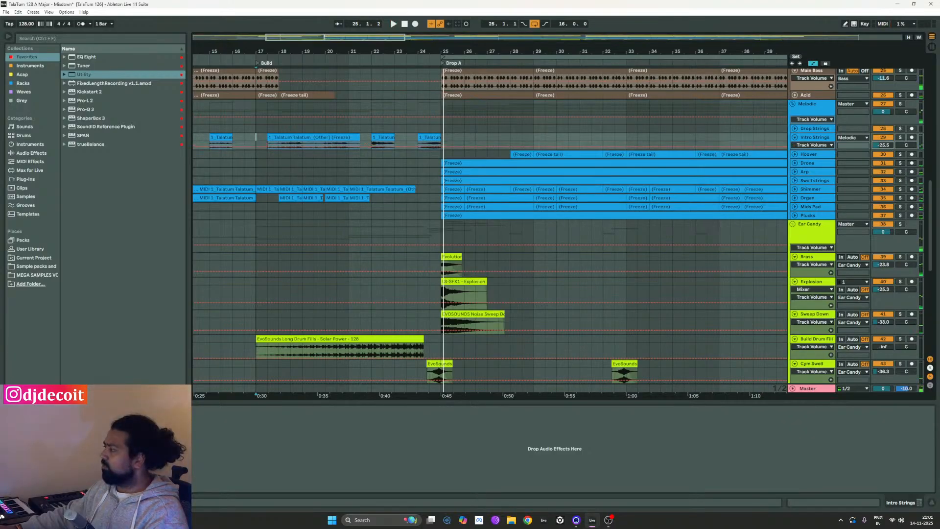
{"action": "key", "text": "a"}
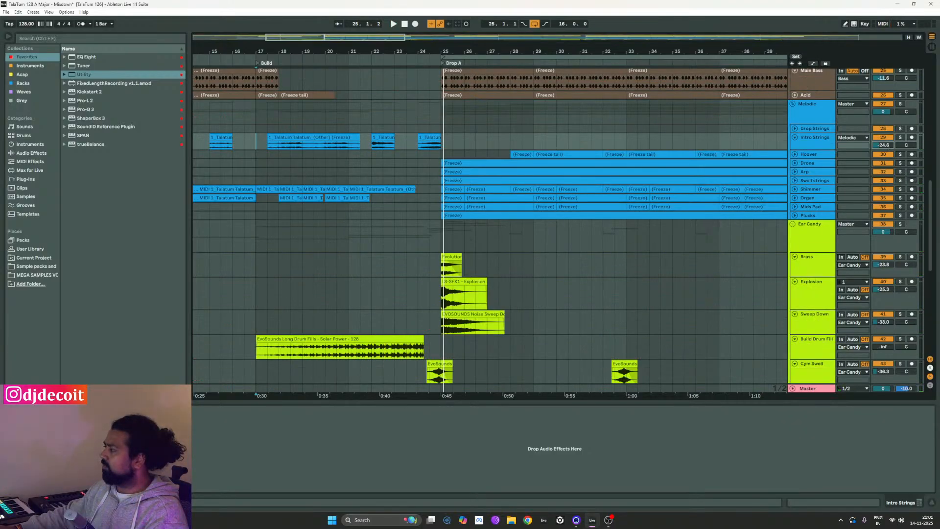
{"action": "key", "text": "space"}
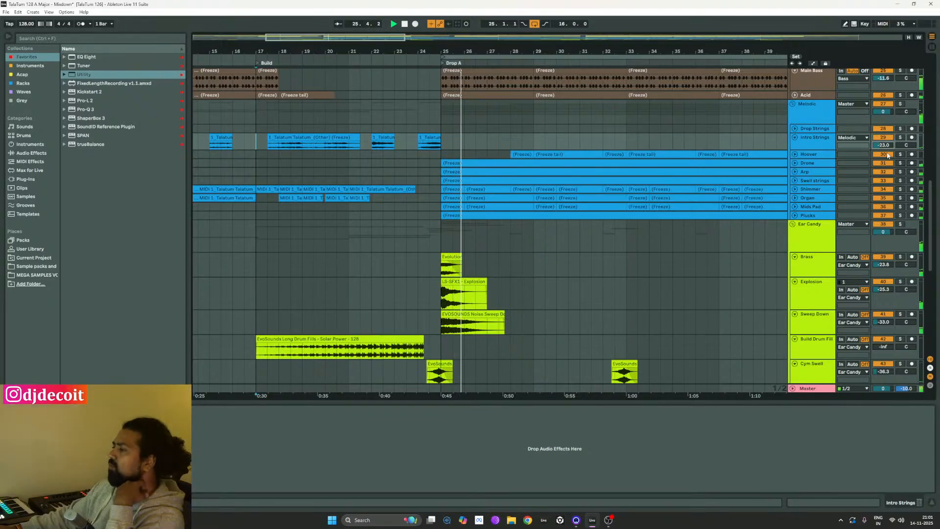
Replay the build from bar 17 and bring the Build Drum Fill volume up to -29.8 dB.
{"action": "key", "text": "space"}
{"action": "key", "text": "space"}
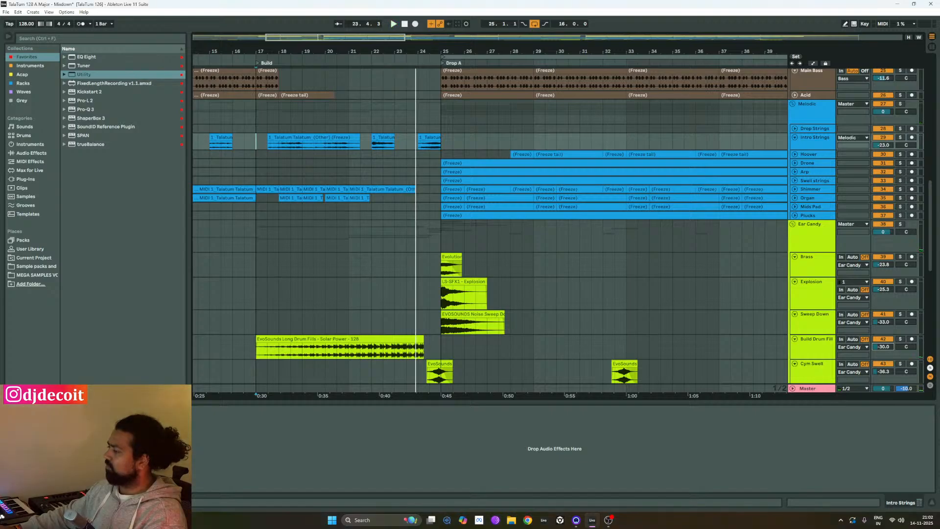
{"action": "key", "text": "space"}
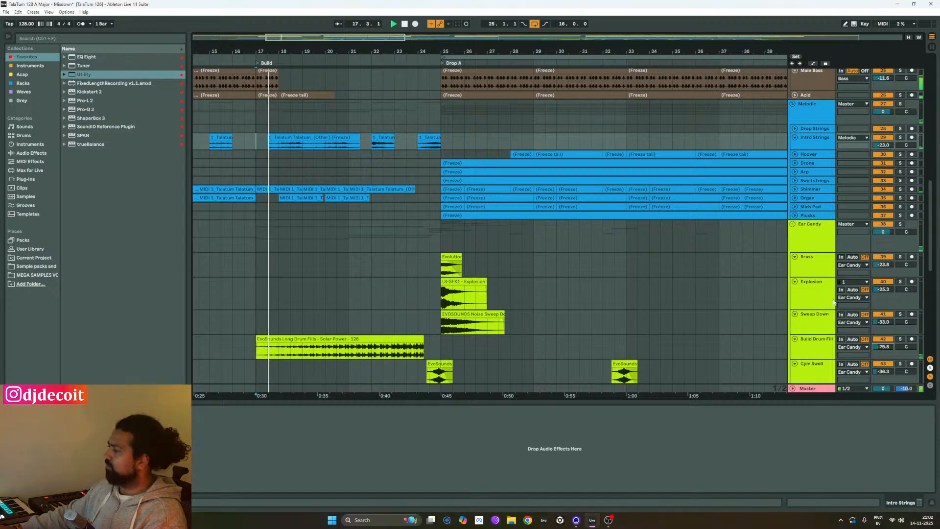
Lower the Downlifterr track's volume to -34.0 dB while the build plays.
{"action": "left_click_drag", "start_coordinate": [936, 250], "coordinate": [884, 296]}
{"action": "key", "text": "space"}
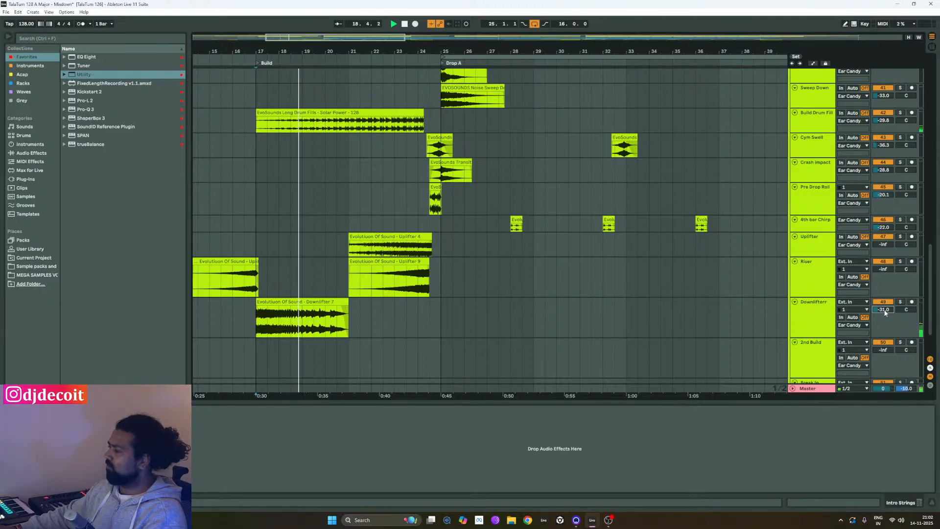
{"action": "left_click_drag", "start_coordinate": [885, 312], "coordinate": [885, 318]}
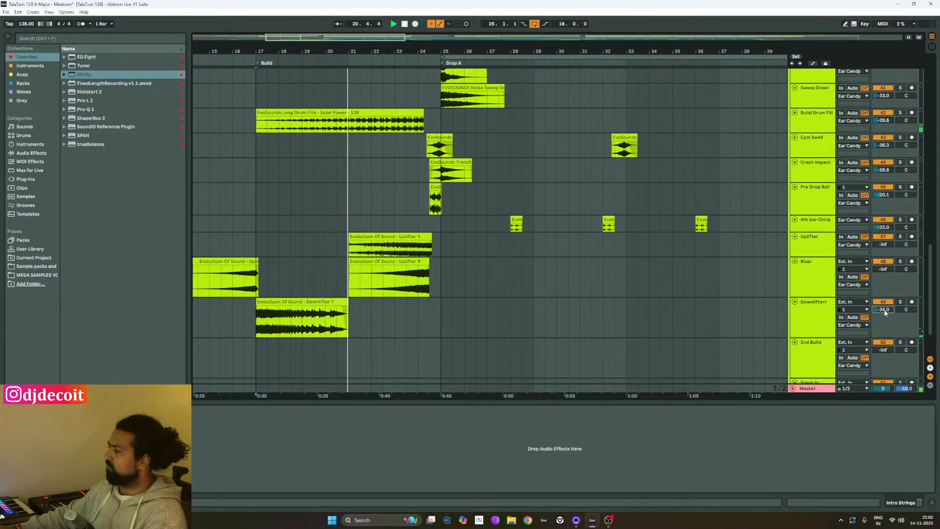
Bring the Uplifter volume up to -32.0 dB and the Riser volume up from silence, stopping playback at Drop A.
{"action": "left_click_drag", "start_coordinate": [883, 245], "coordinate": [883, 234]}
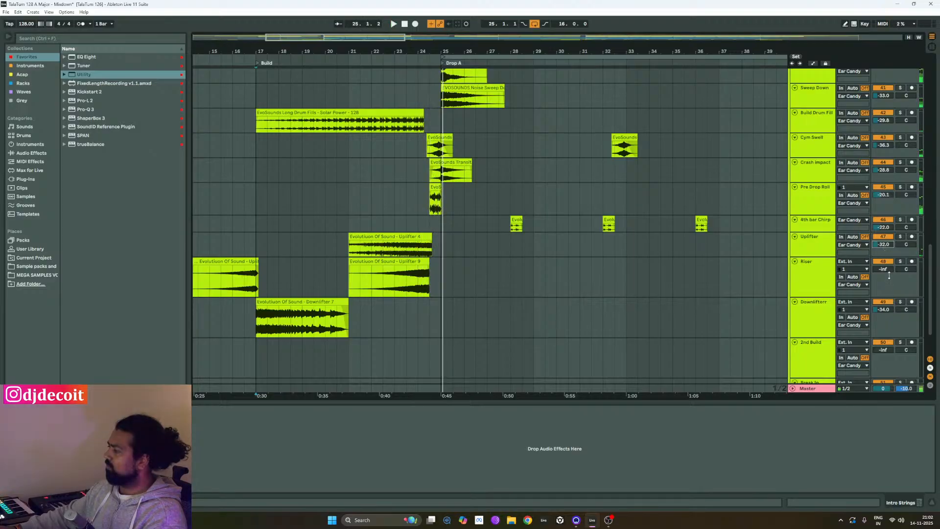
{"action": "key", "text": "space"}
{"action": "left_click_drag", "start_coordinate": [882, 269], "coordinate": [882, 260]}
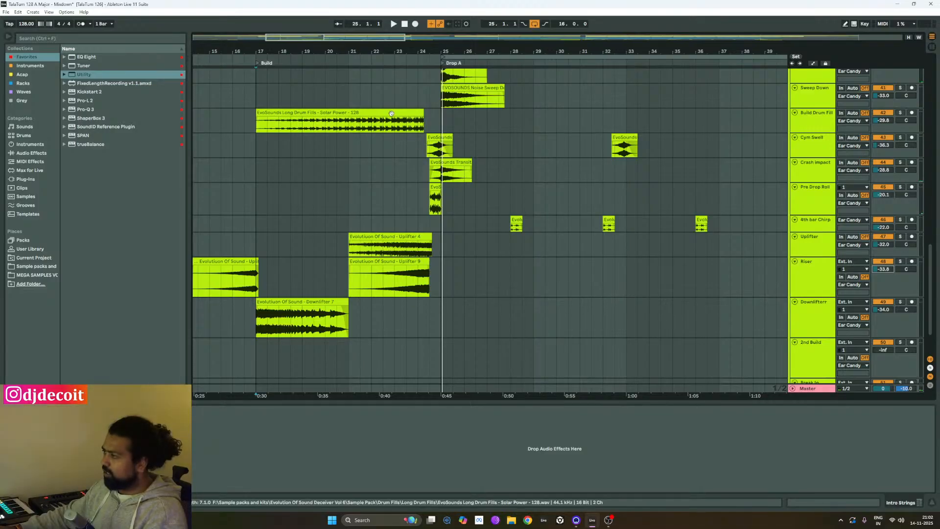
Raise the volumes of the build effects: Build Drum Fill to -27.3 dB, Riser to -31.0 dB and Uplifter to -29.8 dB.
{"action": "left_click", "coordinate": [884, 122]}
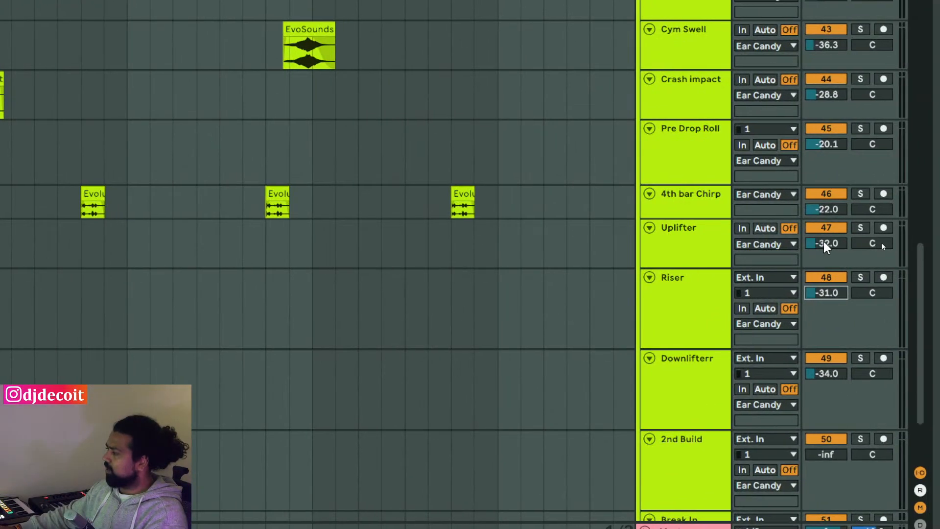
{"action": "left_click_drag", "start_coordinate": [884, 245], "coordinate": [883, 243]}
{"action": "left_click_drag", "start_coordinate": [825, 244], "coordinate": [825, 241]}
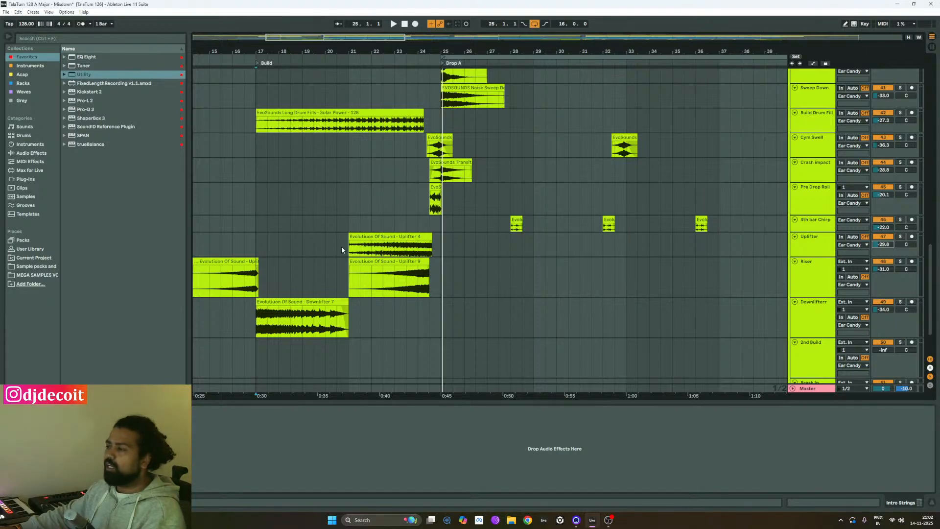
Unfold the Shimmer and Organ tracks in the Melodic group.
{"action": "left_click_drag", "start_coordinate": [931, 312], "coordinate": [939, 260]}
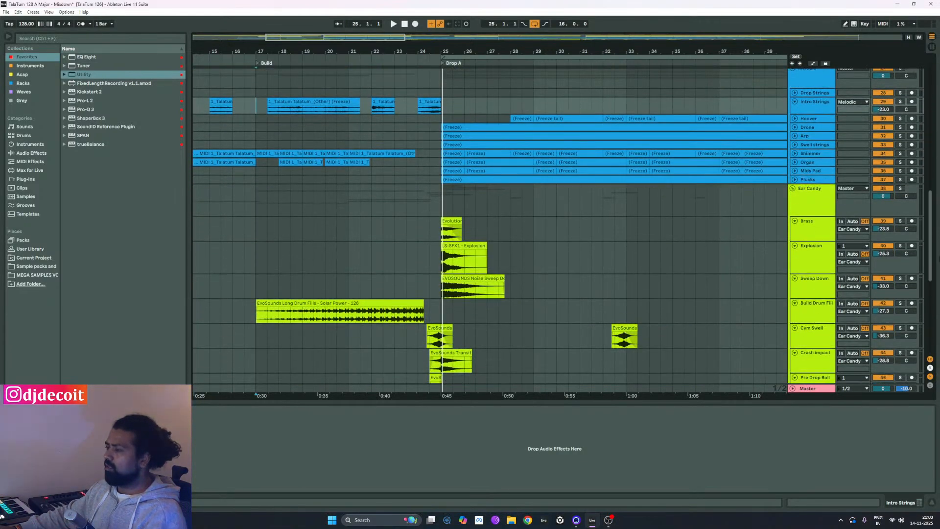
{"action": "left_click", "coordinate": [795, 153]}
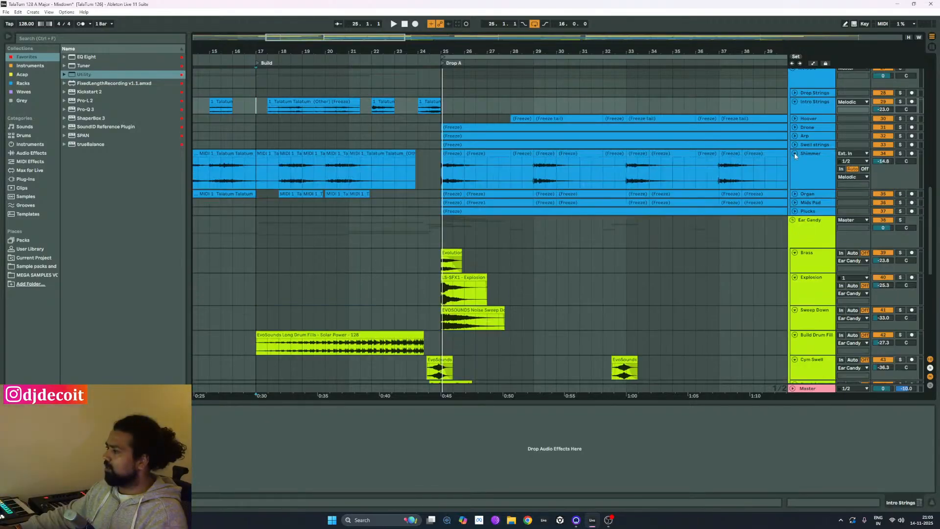
{"action": "left_click", "coordinate": [794, 194]}
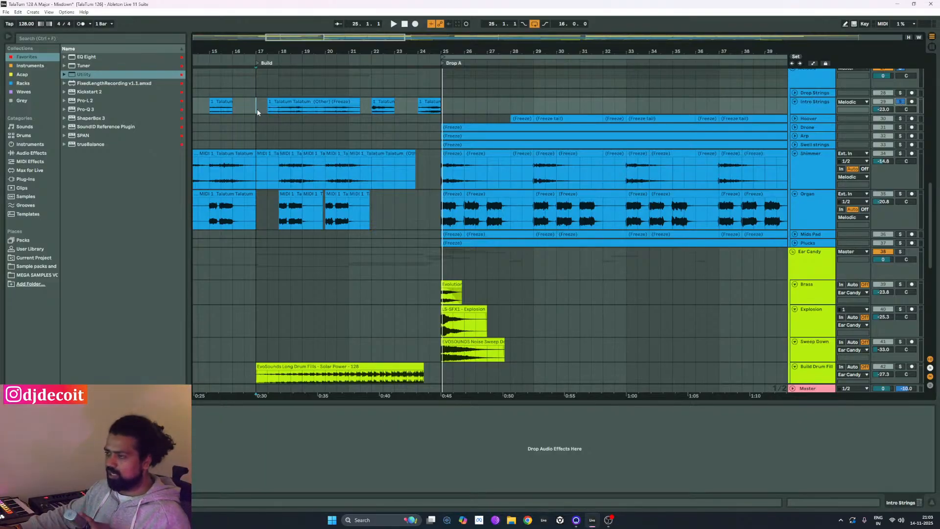
Play the build from bar 17 and compare the mix with the Organ track muted and active.
{"action": "key", "text": "space"}
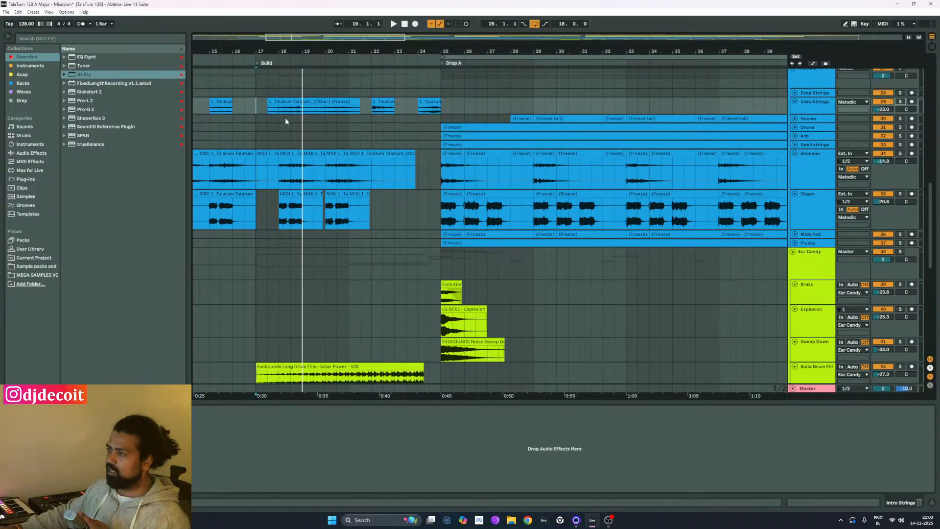
{"action": "key", "text": "space"}
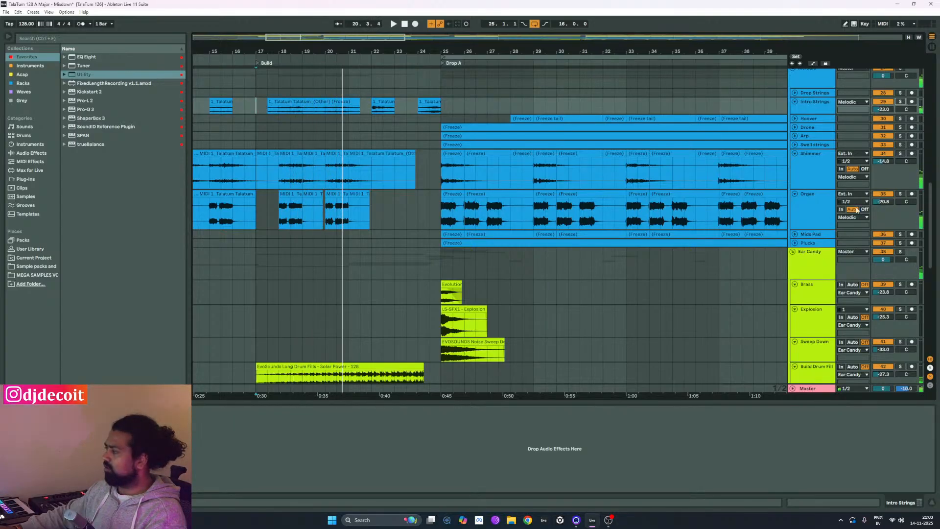
{"action": "left_click", "coordinate": [885, 197]}
{"action": "key", "text": "space"}
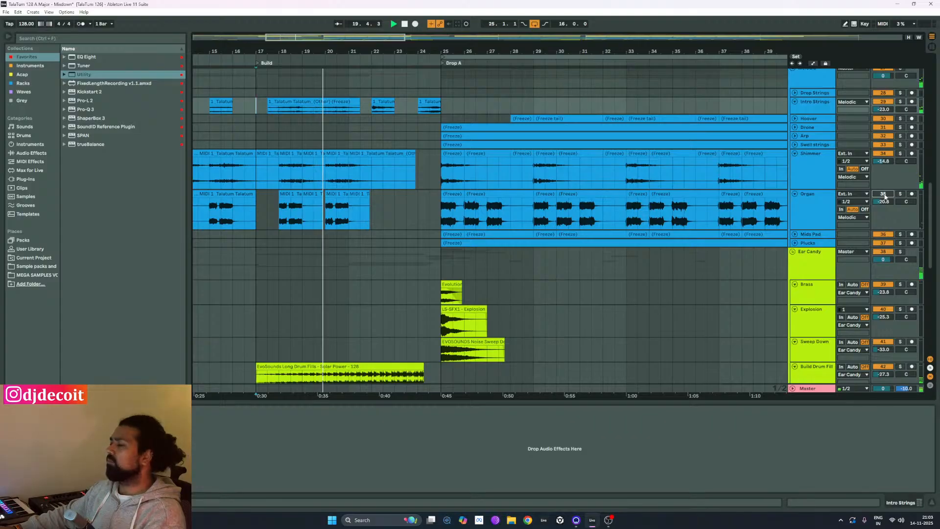
{"action": "left_click", "coordinate": [884, 195]}
{"action": "key", "text": "space"}
{"action": "key", "text": "space"}
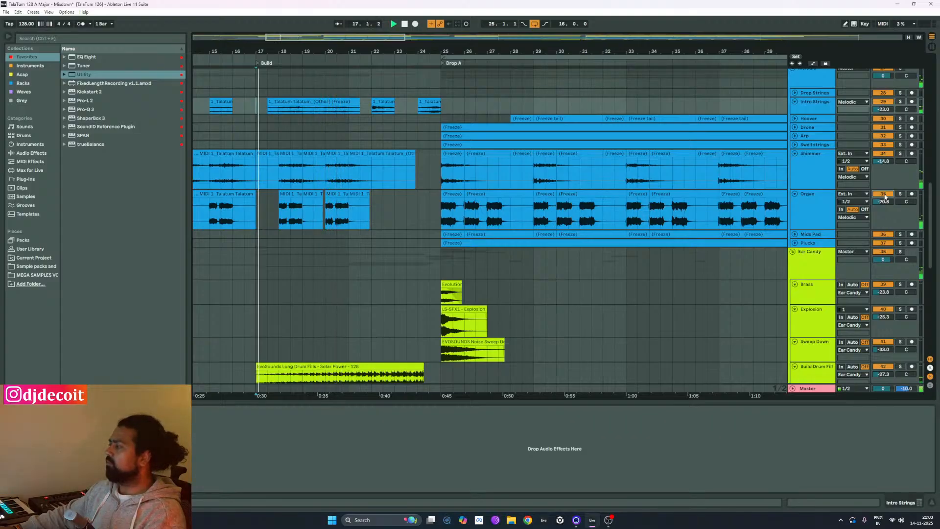
Add a Utility to the Organ track and show its Gain automation in the arrangement.
{"action": "left_click", "coordinate": [819, 210]}
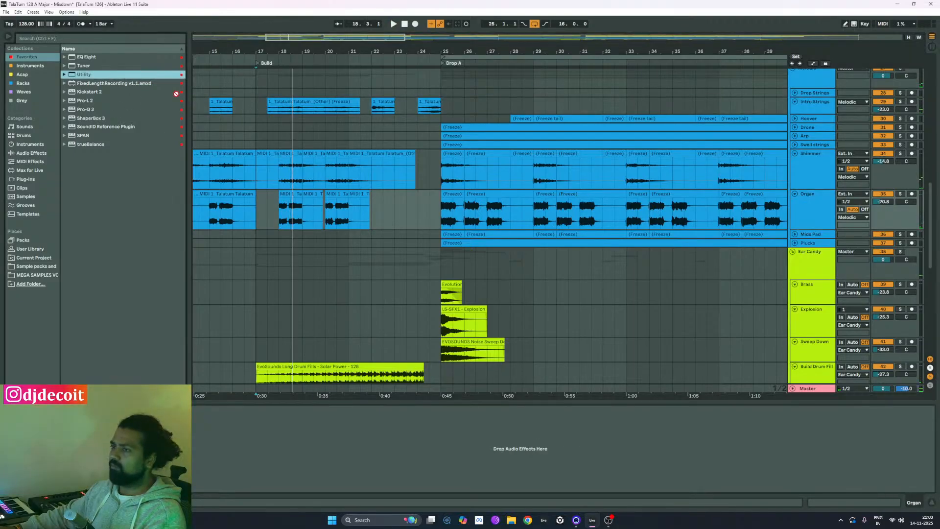
{"action": "left_click_drag", "start_coordinate": [807, 185], "coordinate": [813, 204]}
{"action": "right_click", "coordinate": [153, 444]}
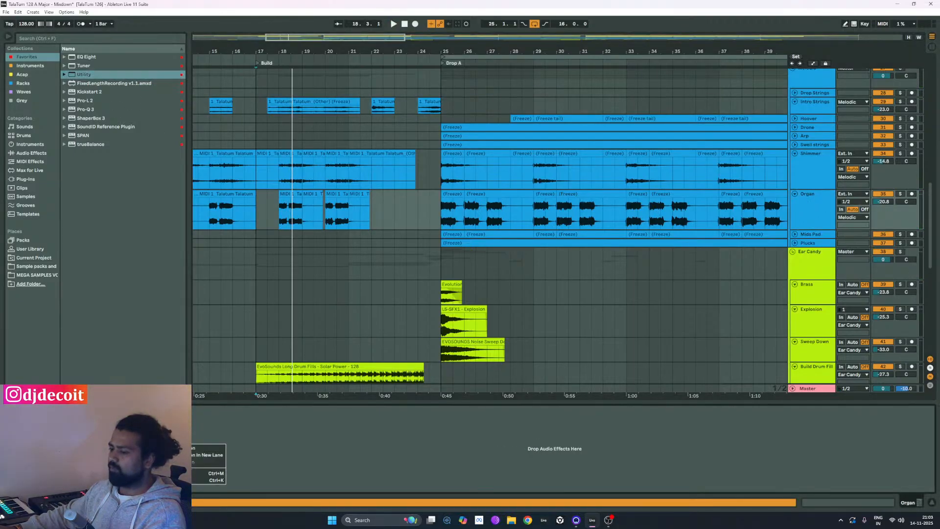
{"action": "left_click", "coordinate": [206, 447]}
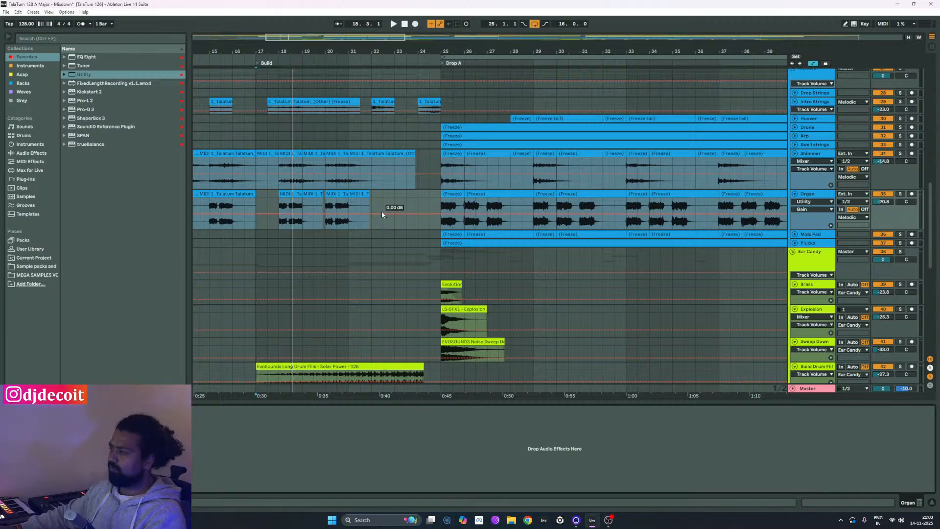
{"action": "key", "text": "a"}
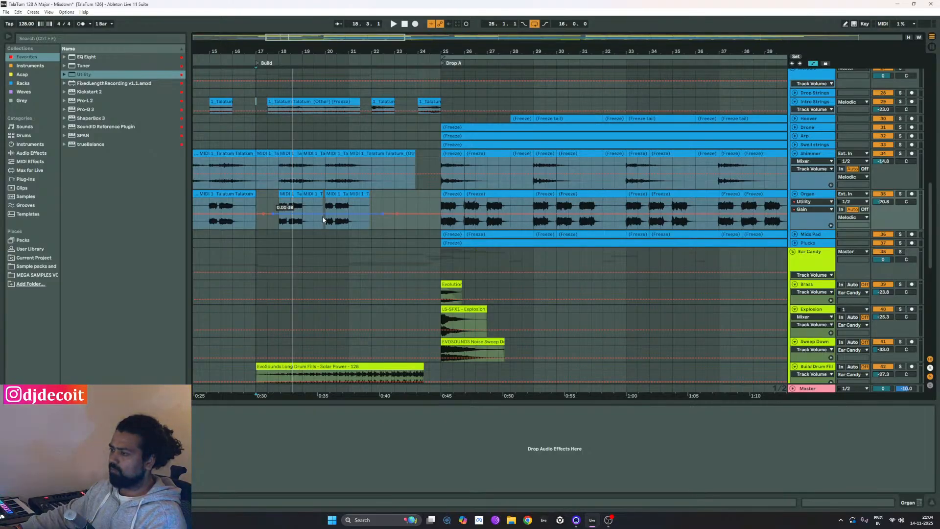
Lower the Organ's Utility gain automation over its build clips to about -3.13 dB, replay from bar 17 and hide the automation.
{"action": "left_click_drag", "start_coordinate": [322, 216], "coordinate": [322, 217]}
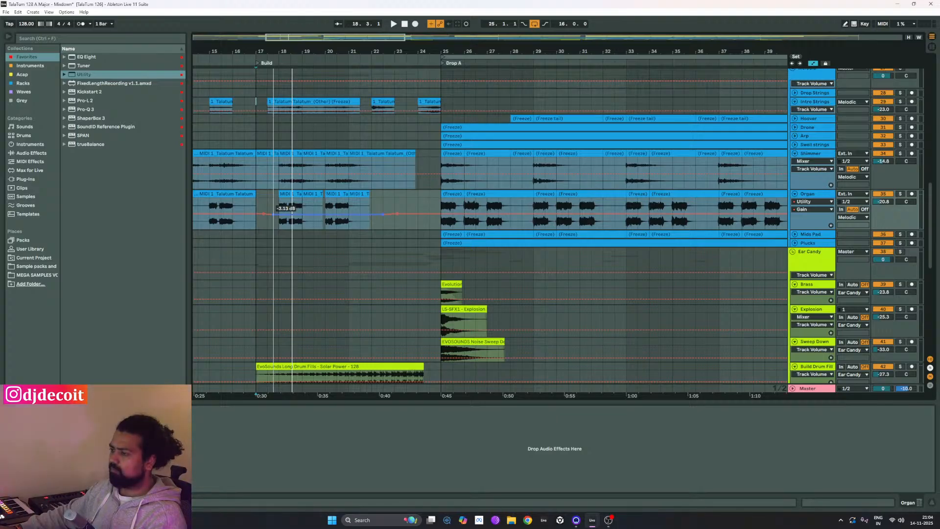
{"action": "left_click_drag", "start_coordinate": [304, 214], "coordinate": [303, 214]}
{"action": "left_click", "coordinate": [261, 206]}
{"action": "key", "text": "space"}
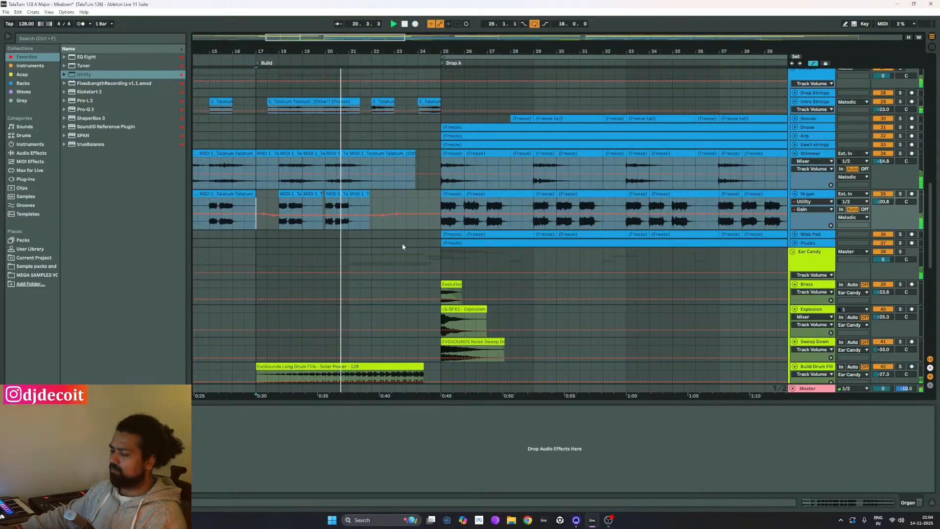
{"action": "key", "text": "a"}
Listen to the build into Drop A and raise the Pre Drop Roll volume to -15.5 dB.
{"action": "scroll", "coordinate": [412, 218], "scroll_direction": "down", "scroll_amount": 2}
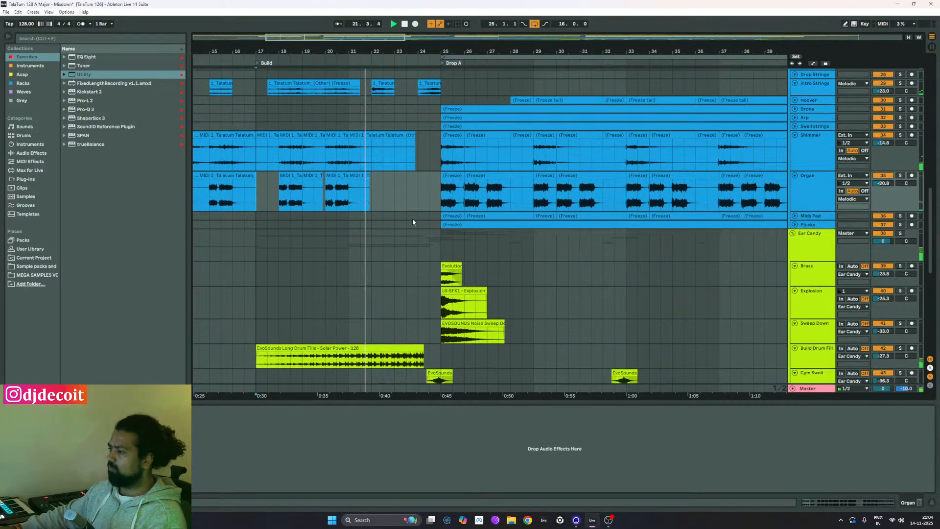
{"action": "scroll", "coordinate": [412, 218], "scroll_direction": "down", "scroll_amount": 8}
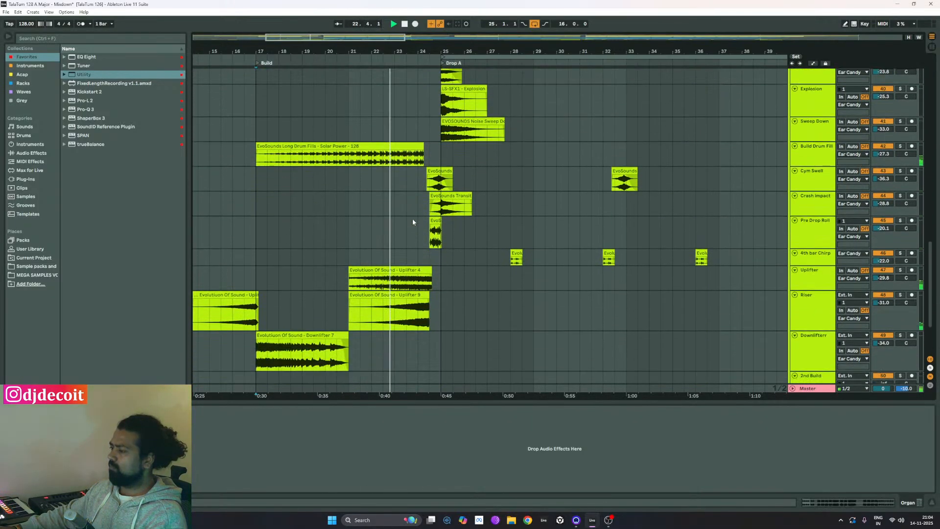
{"action": "scroll", "coordinate": [412, 218], "scroll_direction": "down", "scroll_amount": 1}
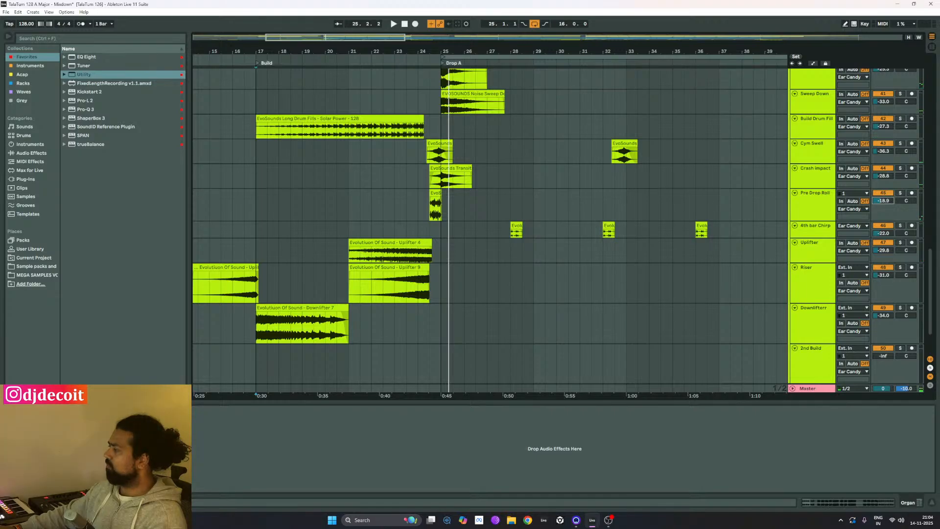
{"action": "key", "text": "space"}
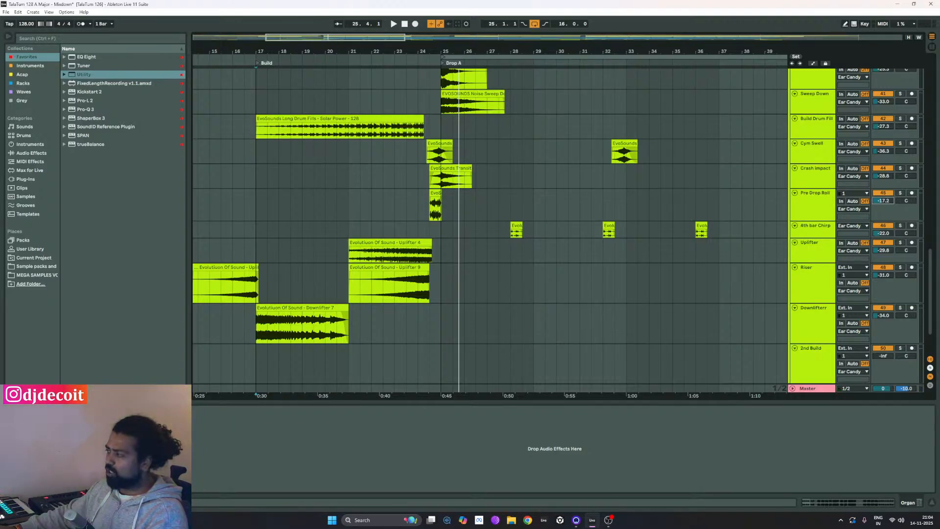
{"action": "left_click_drag", "start_coordinate": [882, 200], "coordinate": [882, 199]}
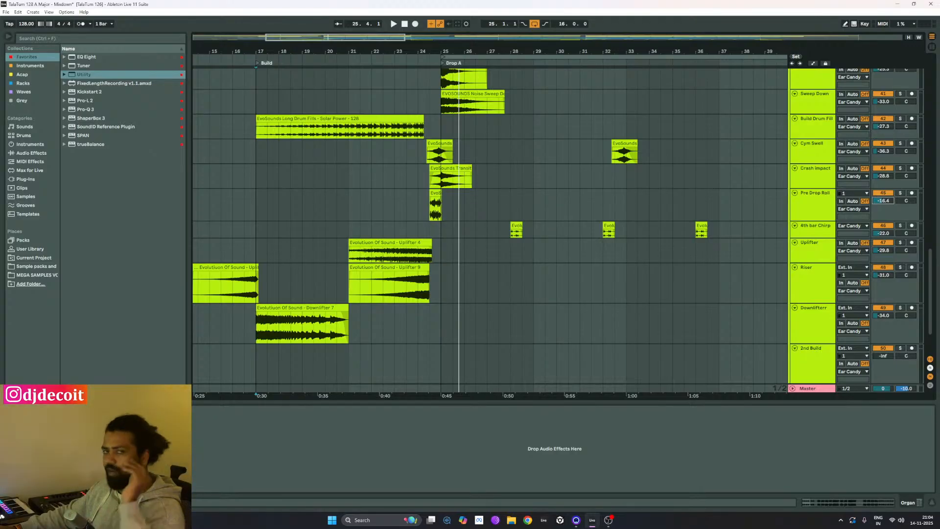
{"action": "left_click_drag", "start_coordinate": [882, 199], "coordinate": [883, 199]}
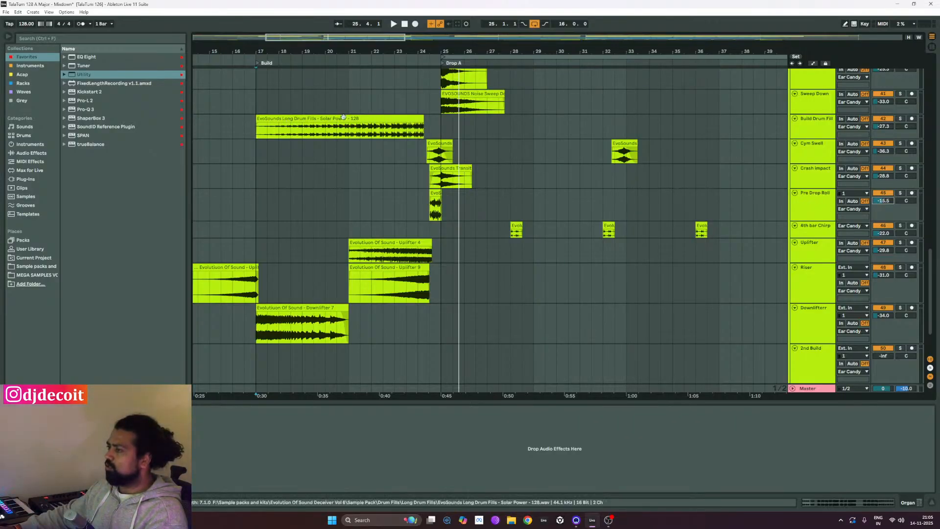
Raise the Build Drum Fill volume to -26.1 dB and replay the build from bar 17 into Drop A.
{"action": "left_click", "coordinate": [815, 125]}
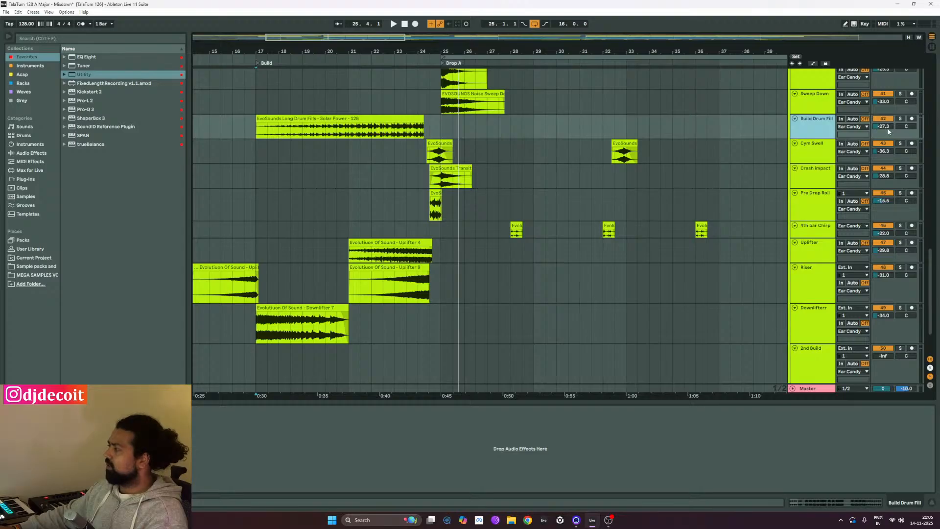
{"action": "left_click", "coordinate": [887, 127]}
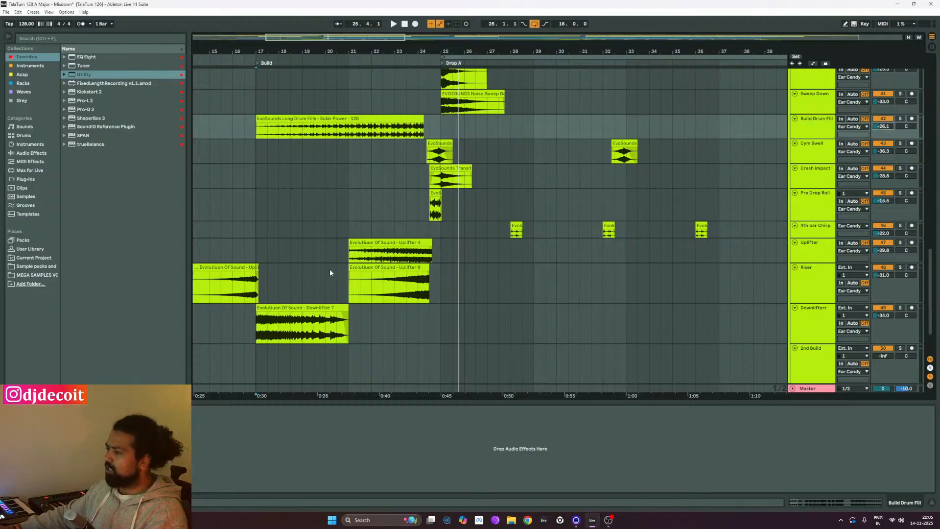
{"action": "left_click", "coordinate": [255, 252]}
{"action": "key", "text": "space"}
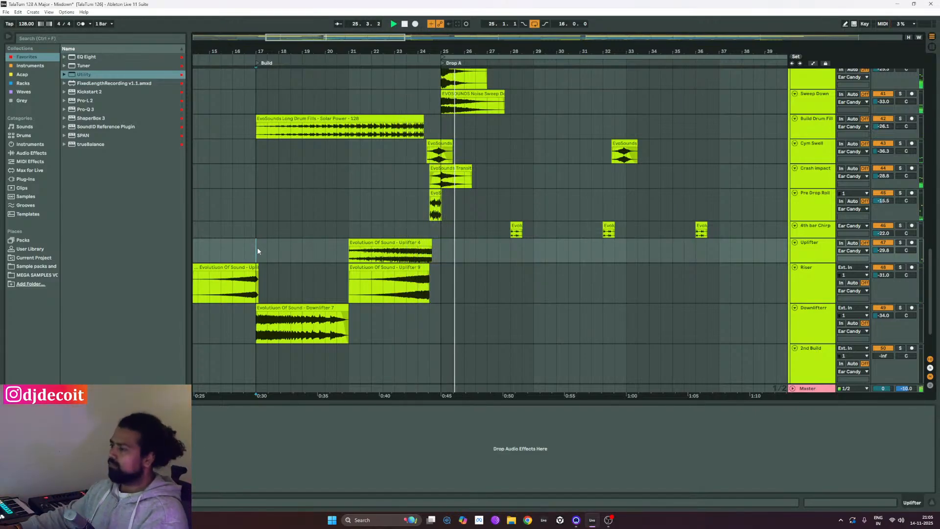
Stop playback and trim the starts of the first Cym Swell clip and the Crash Impact clip to bar 25 at Drop A.
{"action": "left_click", "coordinate": [714, 199]}
{"action": "scroll", "coordinate": [428, 190], "scroll_direction": "up", "scroll_amount": 2}
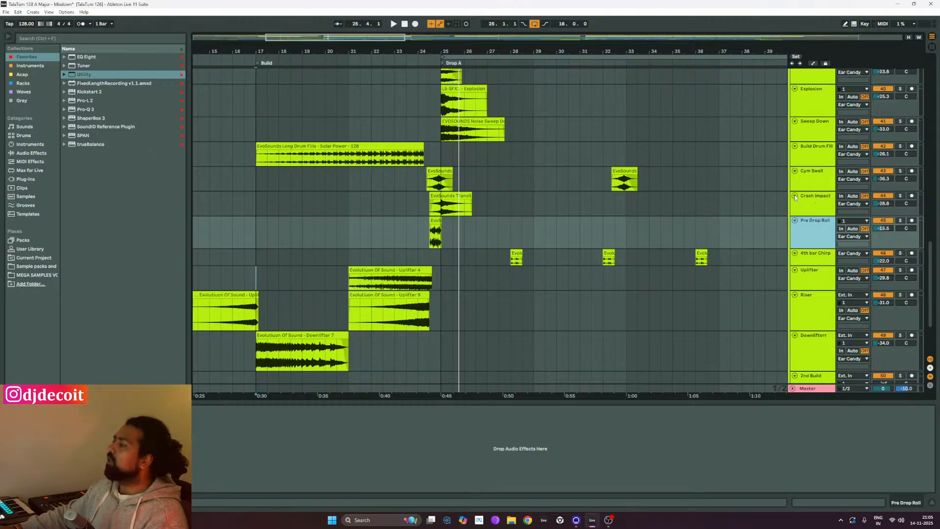
{"action": "scroll", "coordinate": [441, 196], "scroll_direction": "up", "scroll_amount": 4}
{"action": "scroll", "coordinate": [440, 197], "scroll_direction": "up", "scroll_amount": 3}
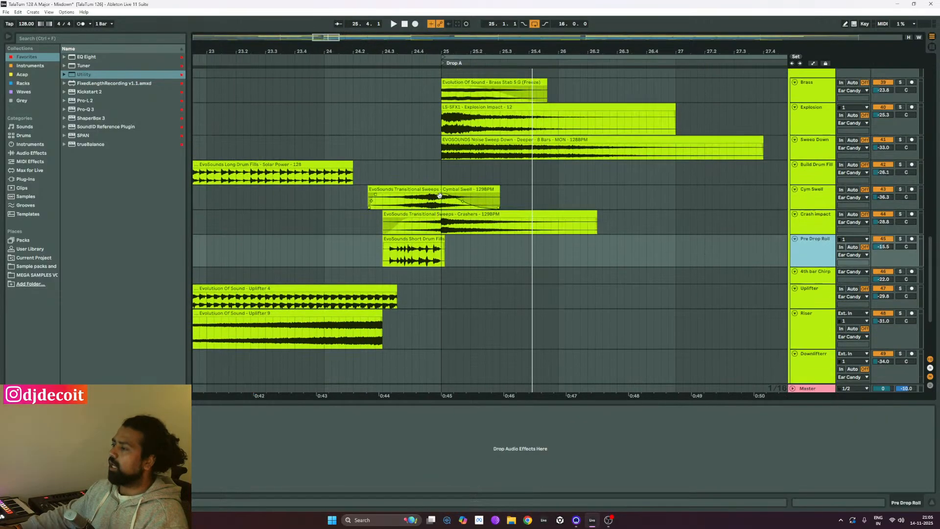
{"action": "scroll", "coordinate": [440, 199], "scroll_direction": "down", "scroll_amount": 1}
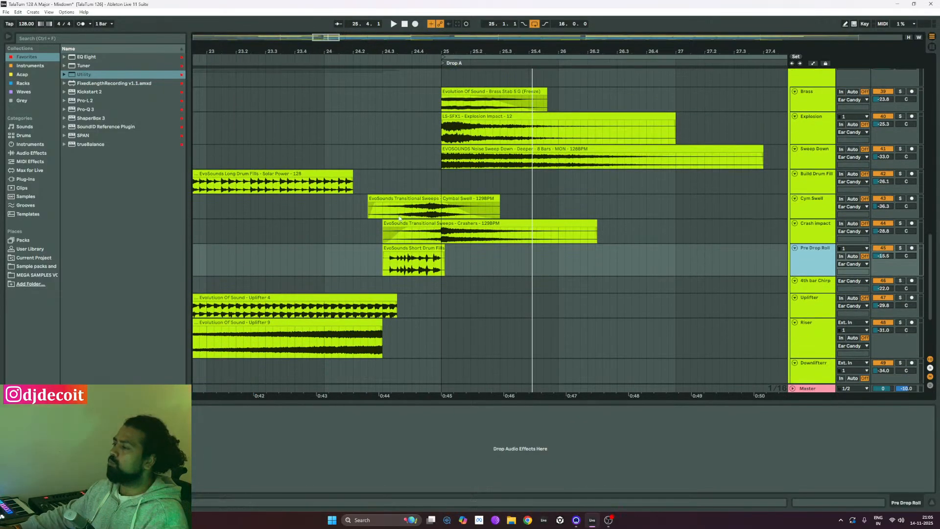
{"action": "left_click", "coordinate": [361, 228]}
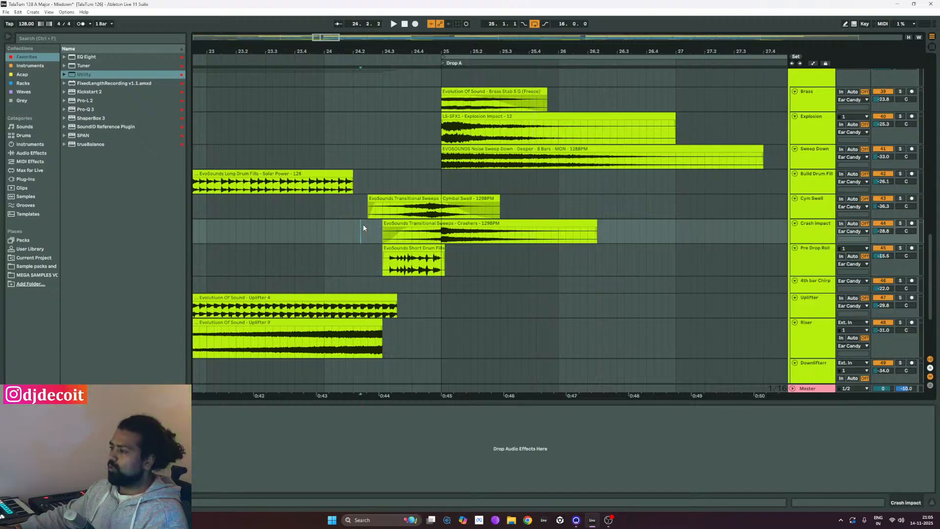
{"action": "mouse_move", "coordinate": [375, 200]}
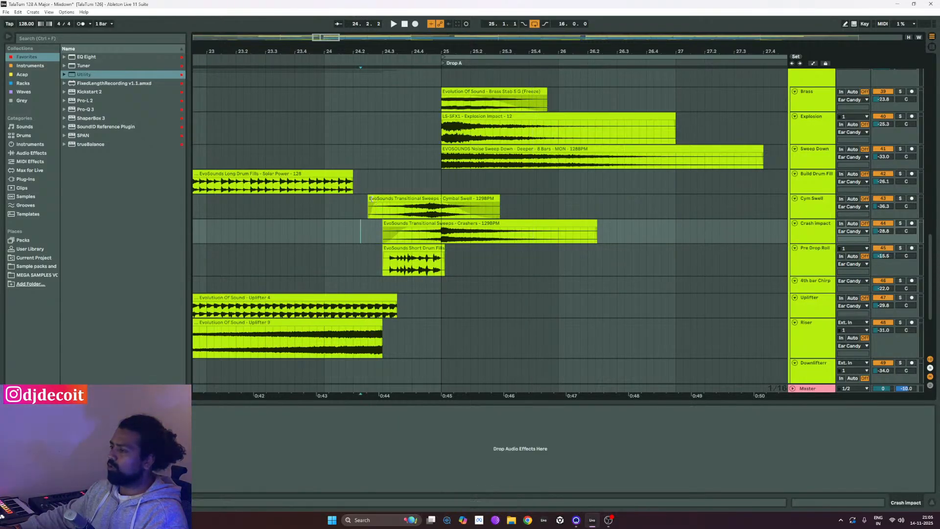
{"action": "left_click_drag", "start_coordinate": [371, 199], "coordinate": [441, 199]}
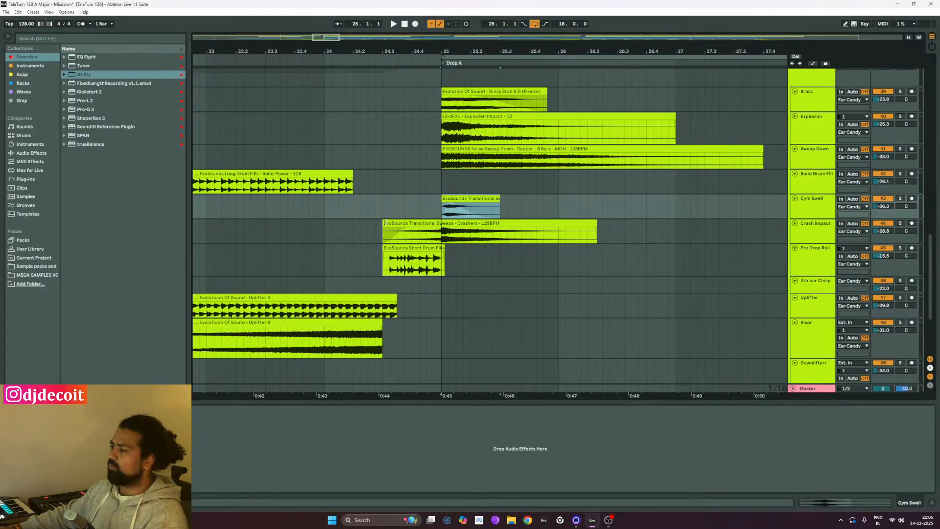
{"action": "left_click_drag", "start_coordinate": [383, 221], "coordinate": [440, 215]}
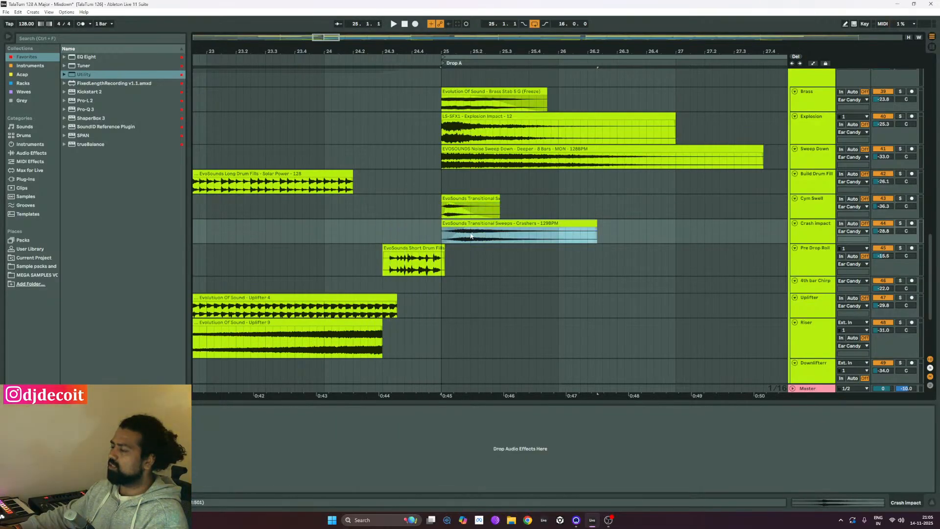
Shorten the fade-in of the first Cym Swell clip at the start of Drop A to about 5 ms.
{"action": "left_click", "coordinate": [437, 231]}
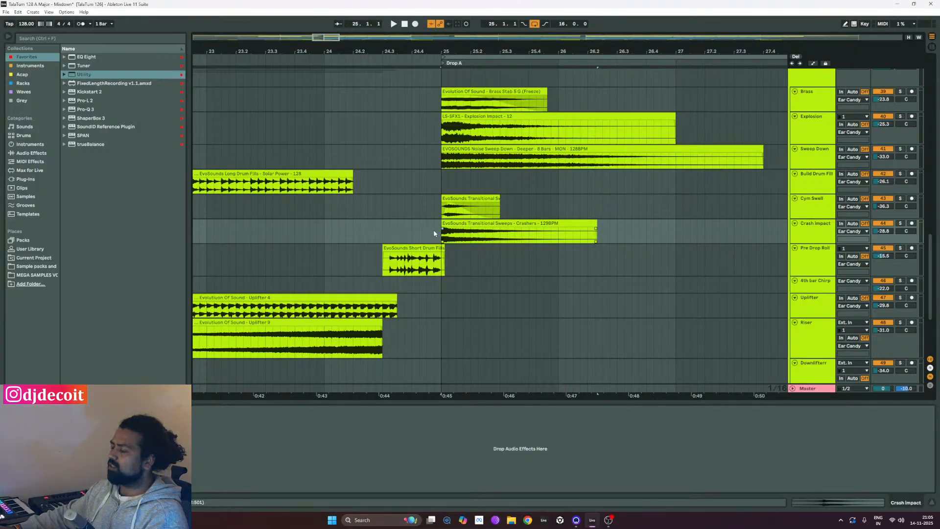
{"action": "scroll", "coordinate": [441, 232], "scroll_direction": "up", "scroll_amount": 15}
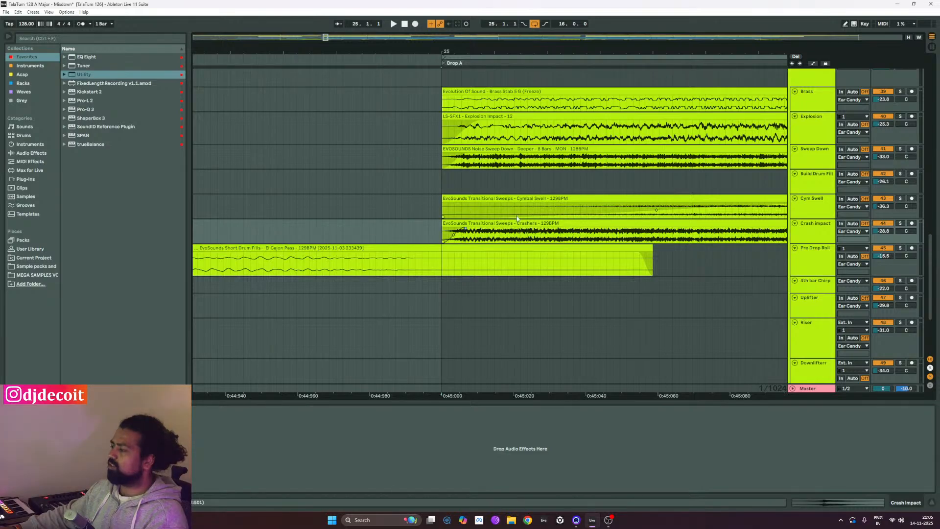
{"action": "scroll", "coordinate": [467, 208], "scroll_direction": "down", "scroll_amount": 6}
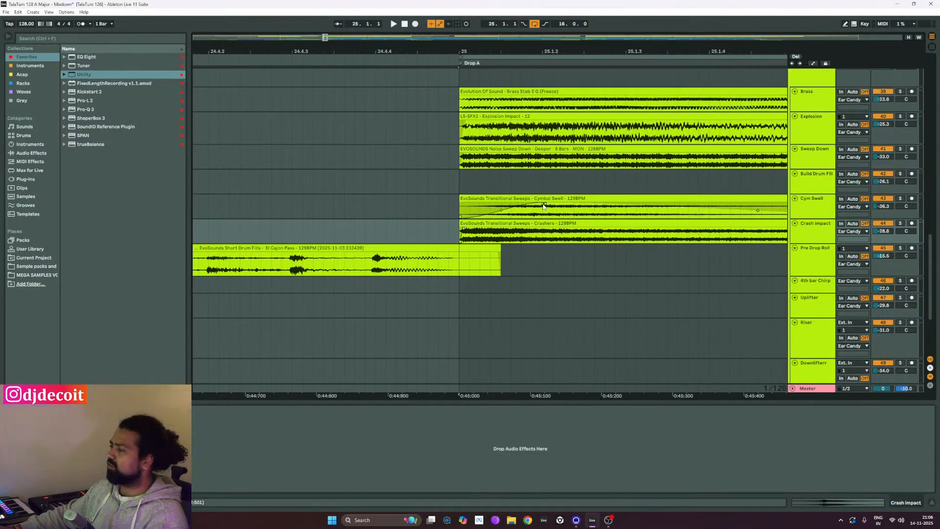
{"action": "left_click", "coordinate": [454, 201]}
{"action": "scroll", "coordinate": [462, 208], "scroll_direction": "up", "scroll_amount": 10}
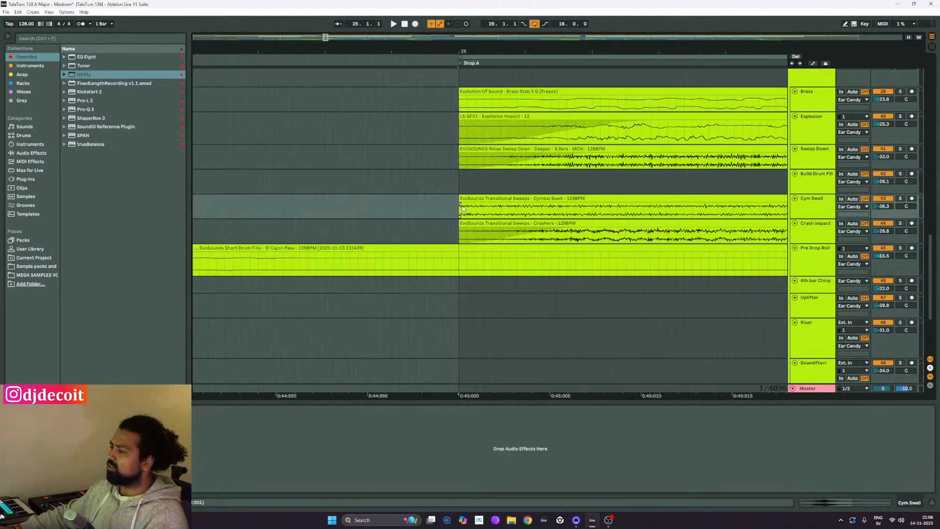
{"action": "left_click_drag", "start_coordinate": [460, 207], "coordinate": [541, 208]}
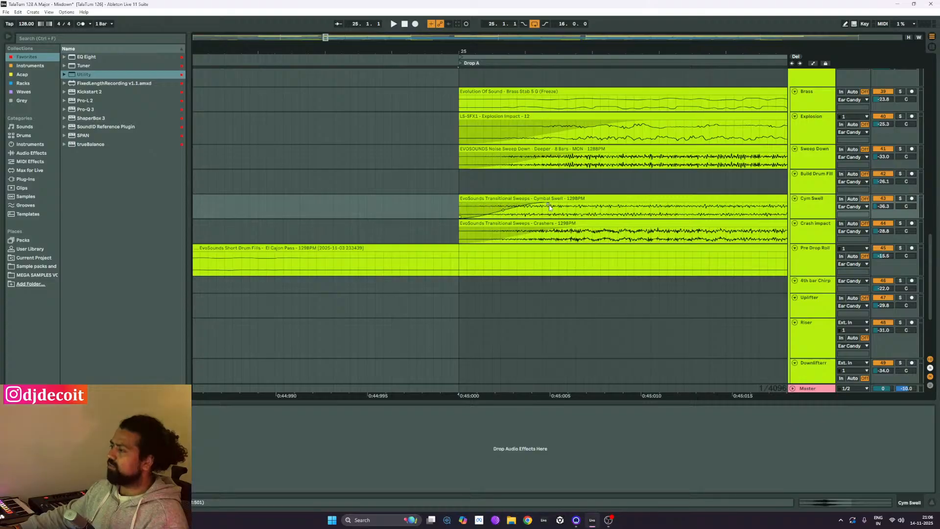
{"action": "scroll", "coordinate": [548, 210], "scroll_direction": "down", "scroll_amount": 10}
{"action": "scroll", "coordinate": [609, 248], "scroll_direction": "down", "scroll_amount": 5}
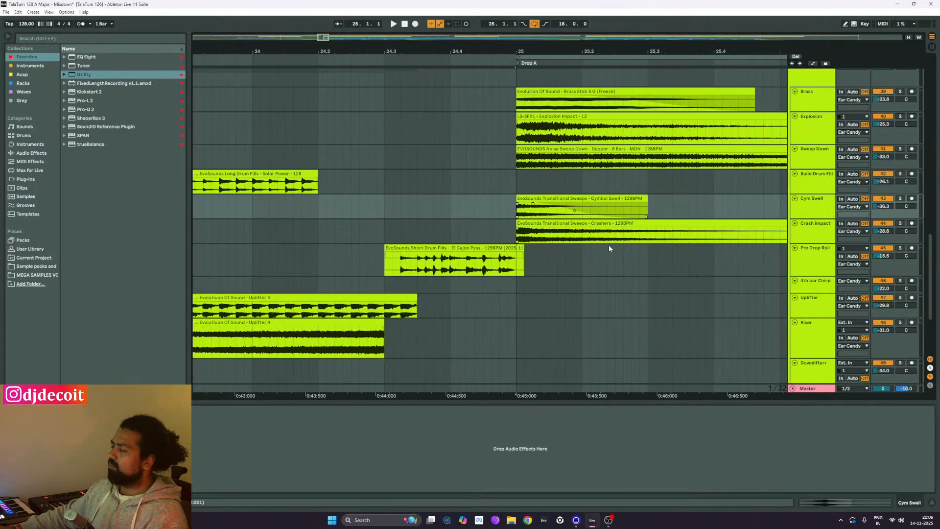
{"action": "scroll", "coordinate": [400, 216], "scroll_direction": "down", "scroll_amount": 5}
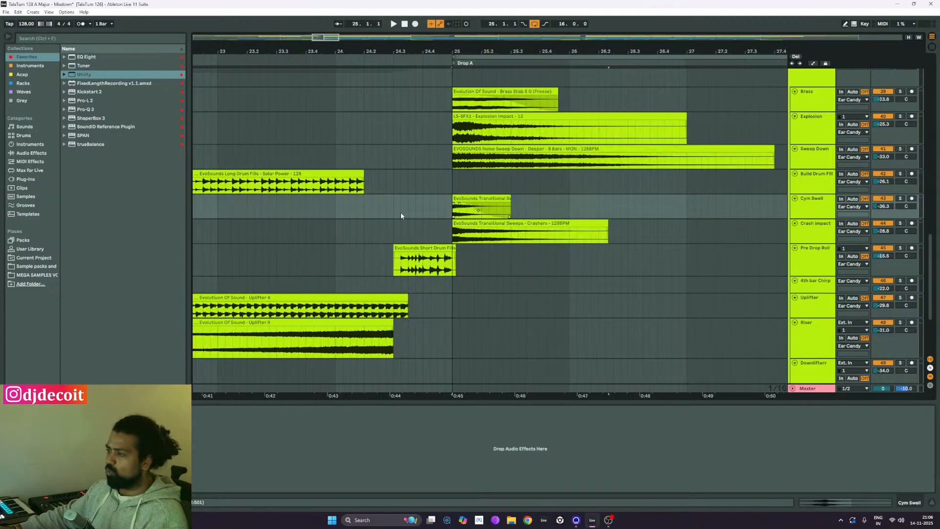
{"action": "left_click", "coordinate": [376, 219]}
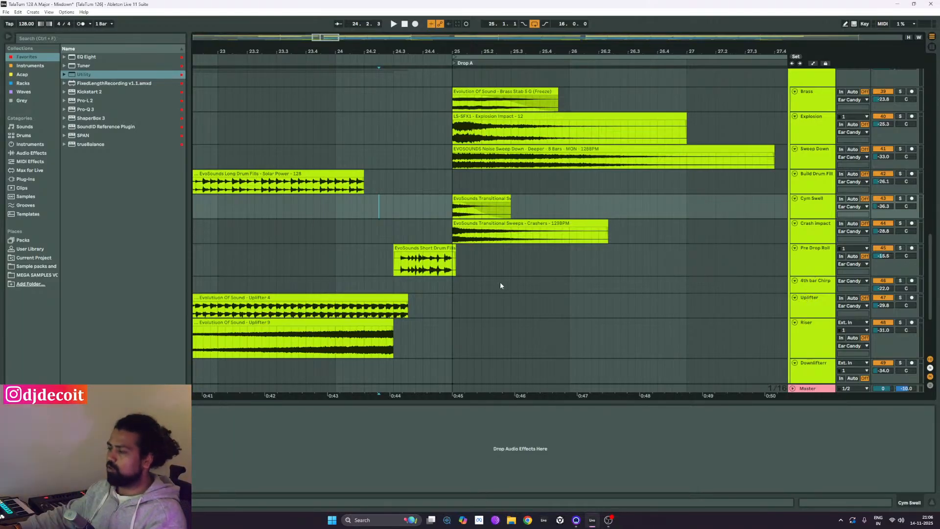
Play the build from bar 18 into Drop A, raise the Pre Drop Roll volume to -13.0 dB and replay from bar 21.
{"action": "key", "text": "ctrl"}
{"action": "scroll", "coordinate": [752, 251], "scroll_direction": "down", "scroll_amount": 4}
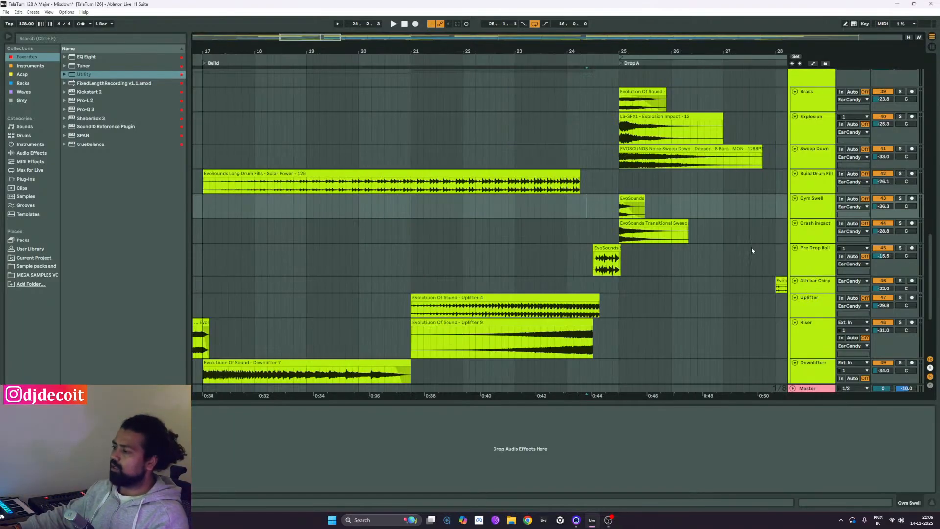
{"action": "left_click", "coordinate": [573, 260]}
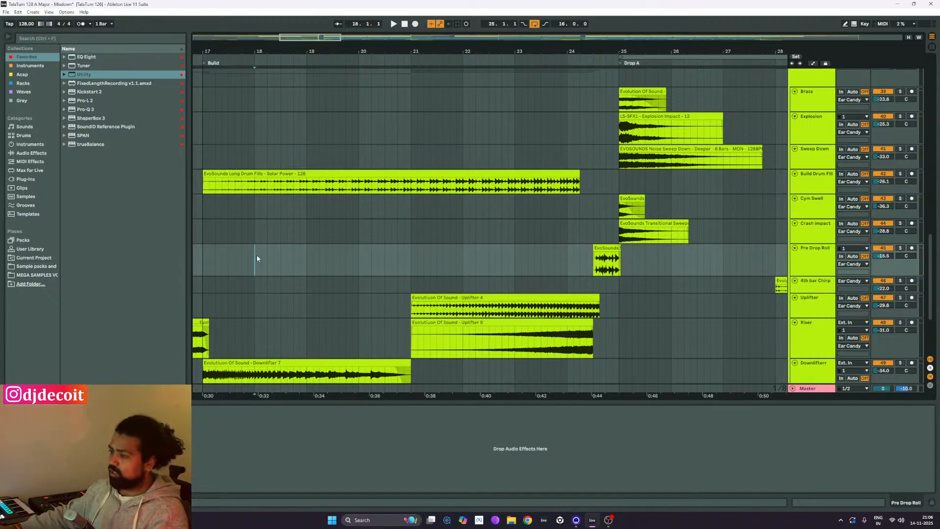
{"action": "key", "text": "space"}
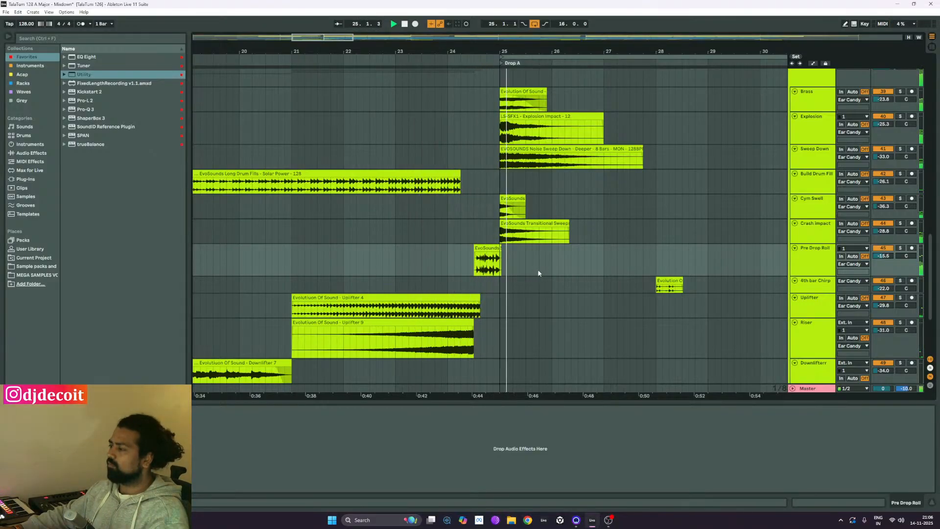
{"action": "key", "text": "space"}
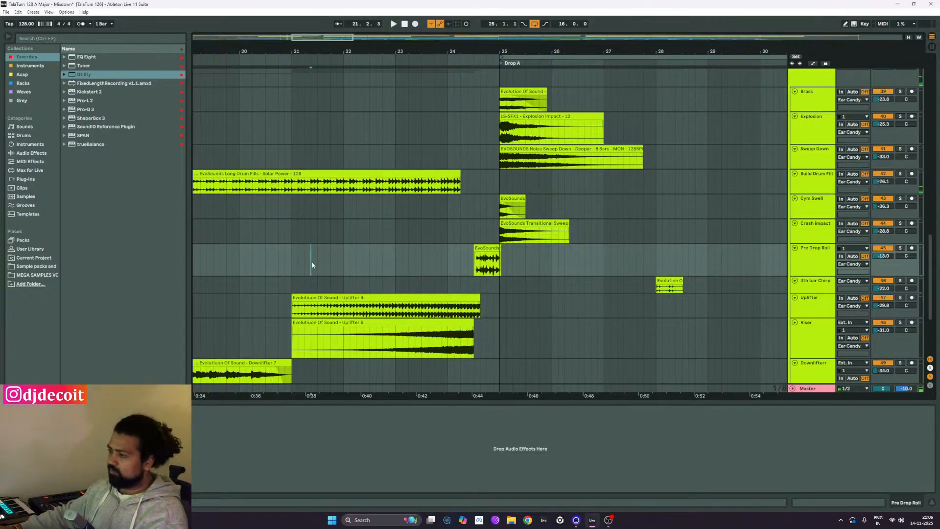
{"action": "left_click", "coordinate": [292, 266]}
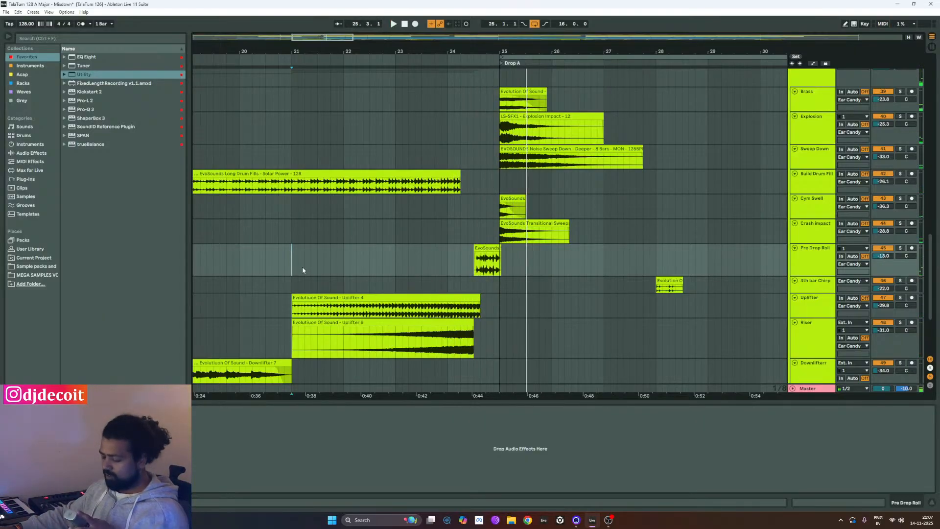
Shorten the fade-out of the first Cym Swell clip so that it starts at about 25.2.2.
{"action": "scroll", "coordinate": [490, 230], "scroll_direction": "up", "scroll_amount": 6}
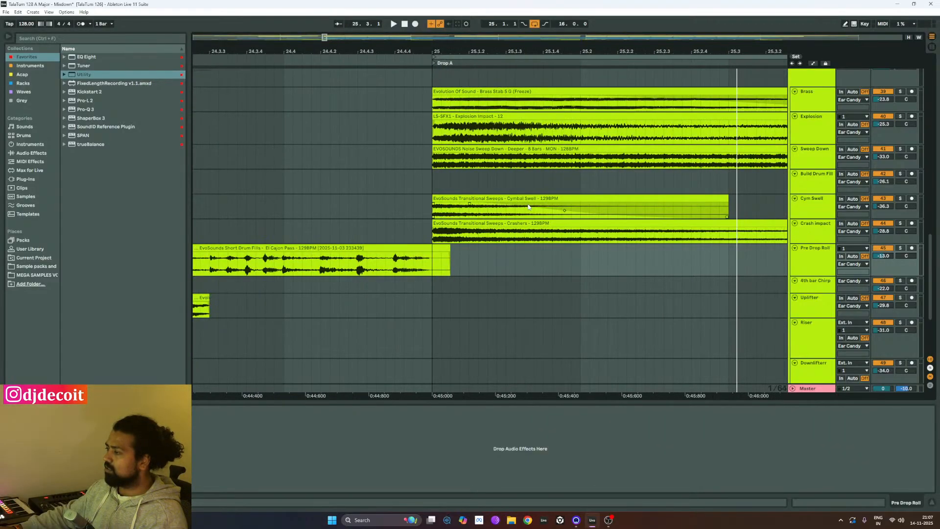
{"action": "left_click_drag", "start_coordinate": [471, 206], "coordinate": [571, 212]}
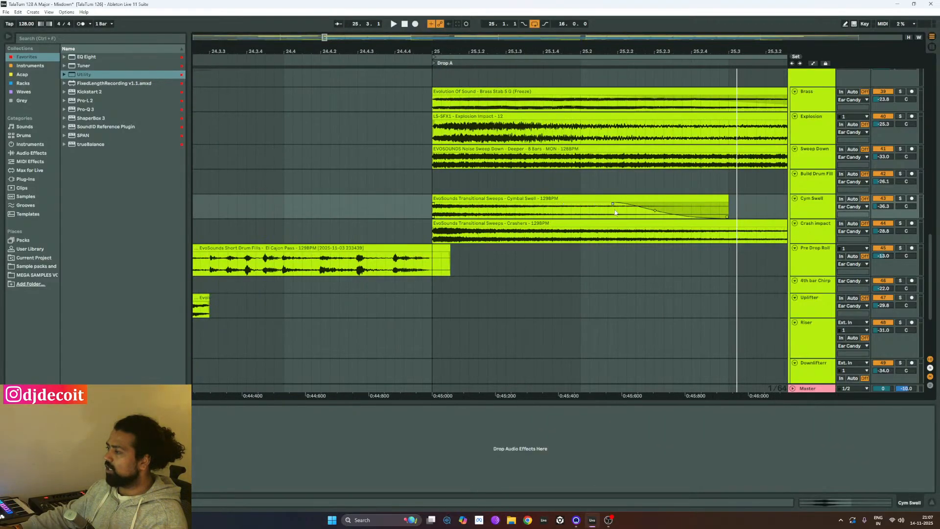
{"action": "scroll", "coordinate": [618, 279], "scroll_direction": "down", "scroll_amount": 5}
{"action": "scroll", "coordinate": [713, 219], "scroll_direction": "up", "scroll_amount": 2}
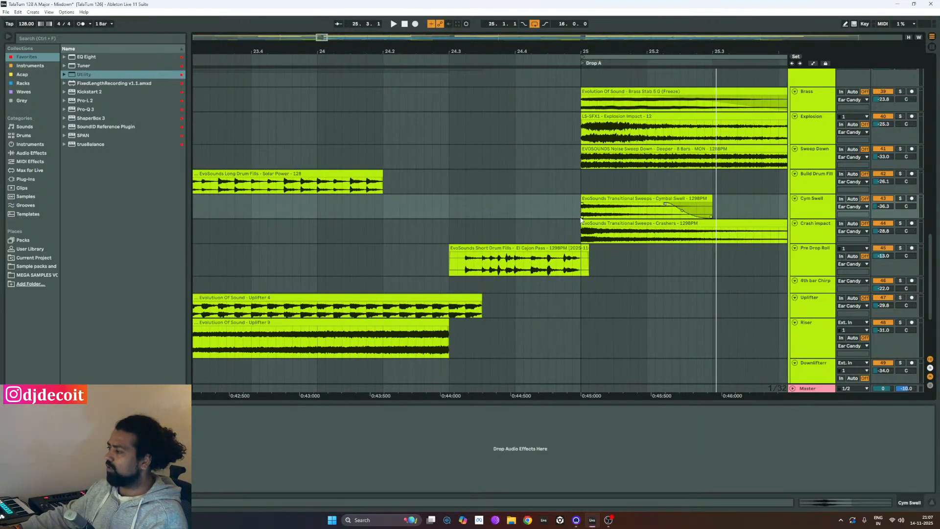
{"action": "scroll", "coordinate": [521, 210], "scroll_direction": "down", "scroll_amount": 8}
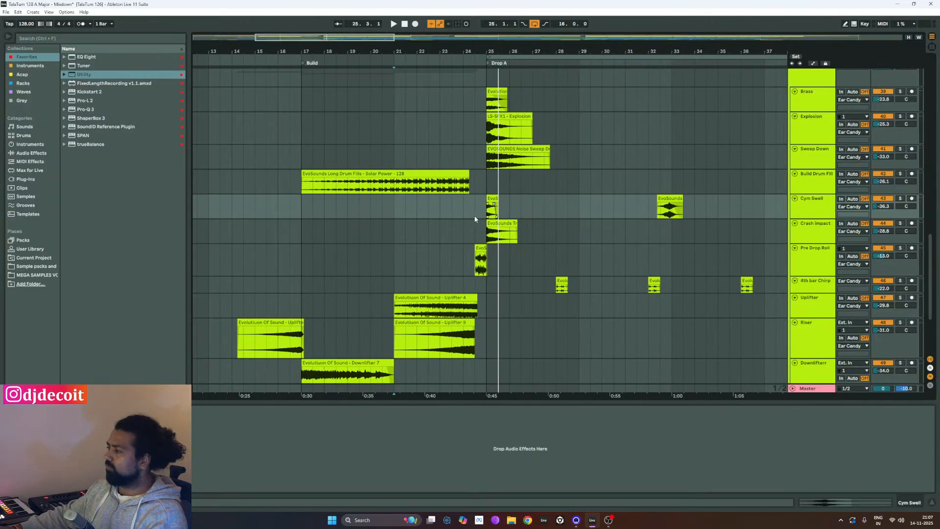
{"action": "scroll", "coordinate": [443, 222], "scroll_direction": "up", "scroll_amount": 8}
Listen repeatedly to the transition from the end of the build into Drop A, starting from 24.2 and from 23.2.
{"action": "left_click", "coordinate": [422, 235]}
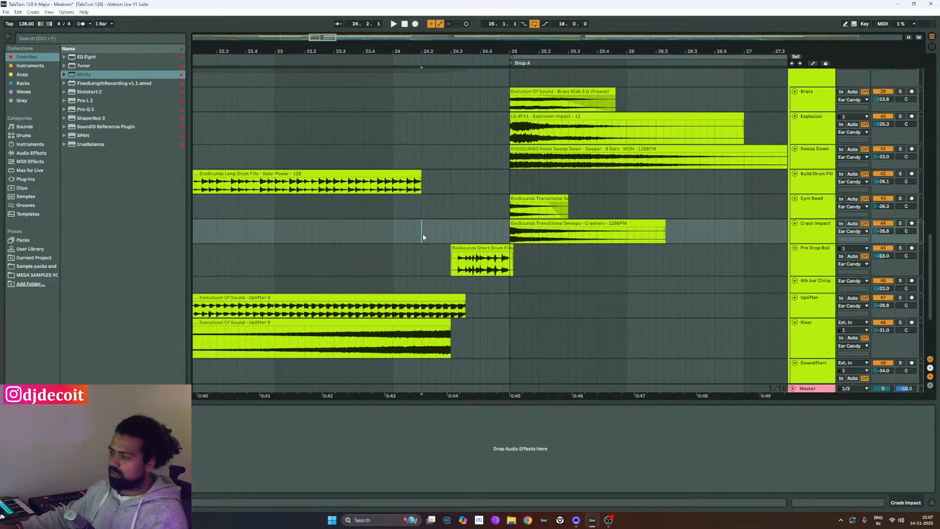
{"action": "key", "text": "space"}
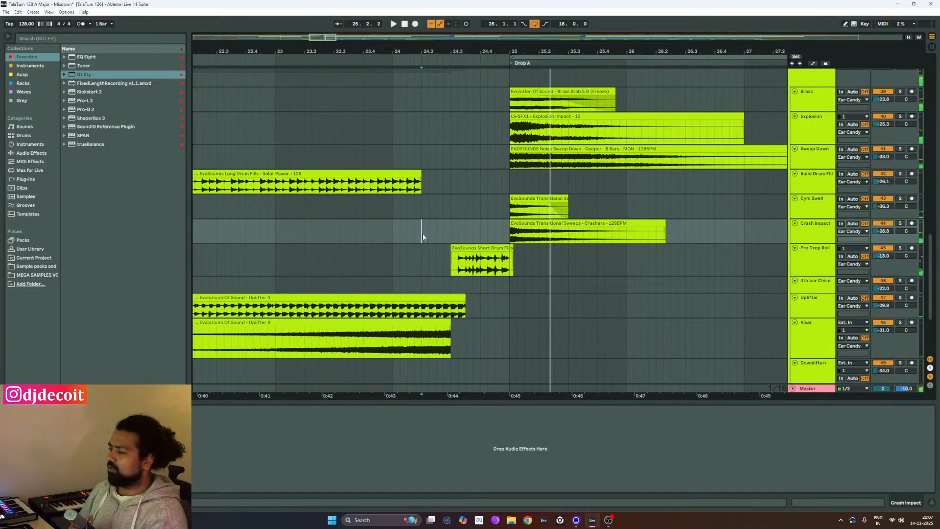
{"action": "key", "text": "space"}
{"action": "key", "text": "space"}
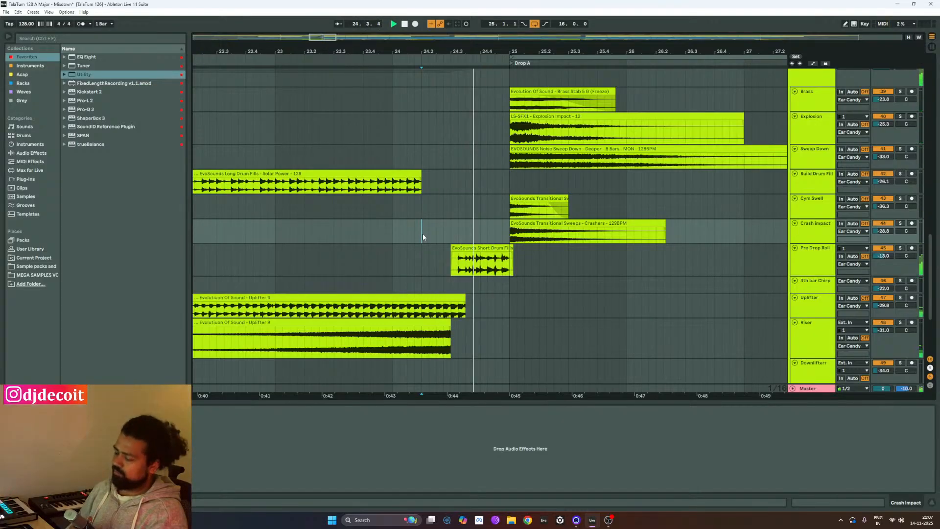
{"action": "key", "text": "space"}
{"action": "key", "text": "space"}
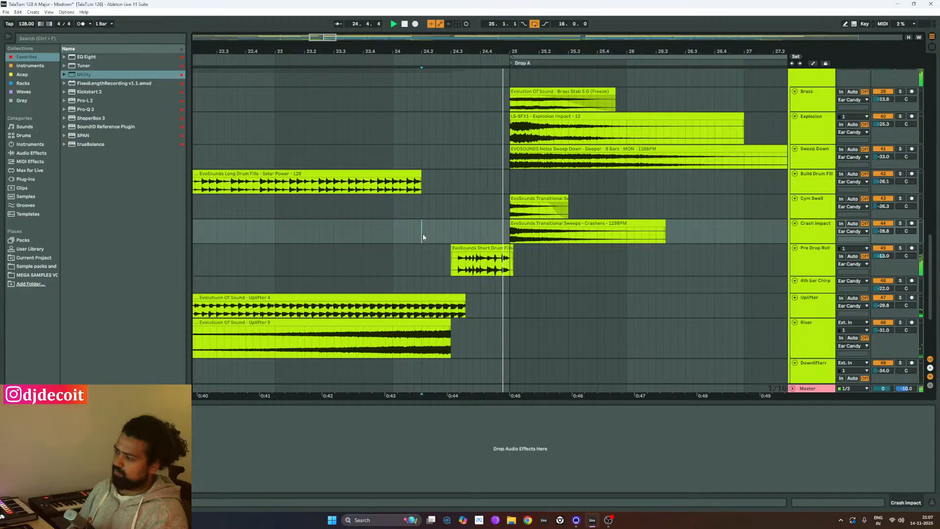
{"action": "left_click", "coordinate": [315, 228]}
{"action": "key", "text": "space"}
{"action": "key", "text": "space"}
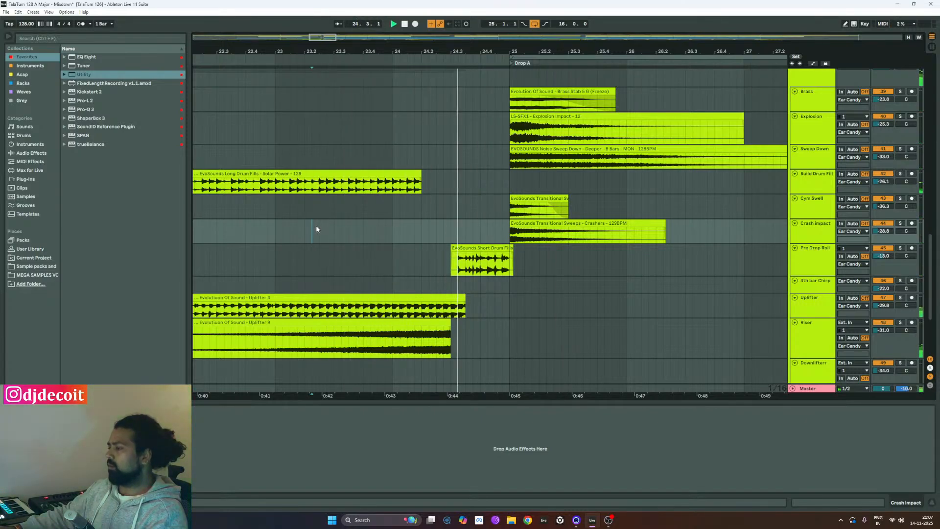
{"action": "key", "text": "space"}
{"action": "key", "text": "space"}
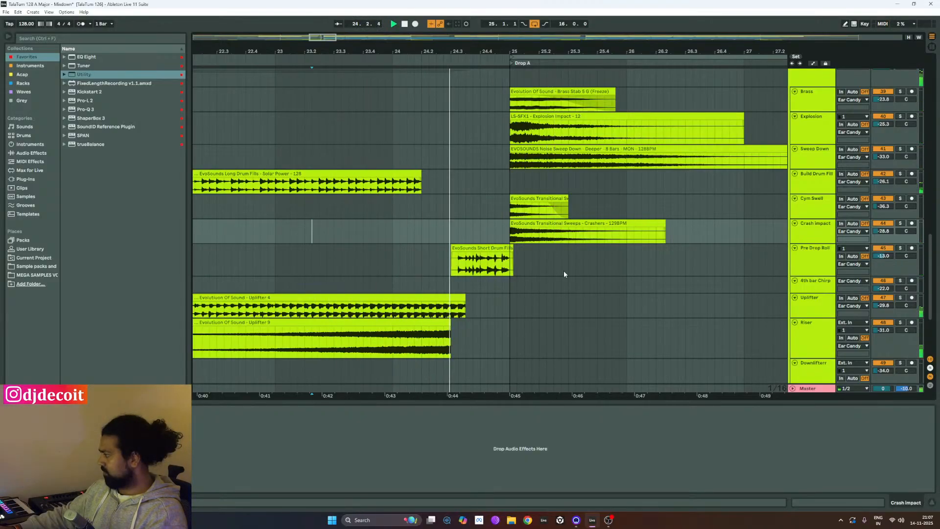
Raise the Intro Strings volume to -20.9 dB and replay the build from bar 17 into Drop A.
{"action": "scroll", "coordinate": [675, 280], "scroll_direction": "down", "scroll_amount": 3}
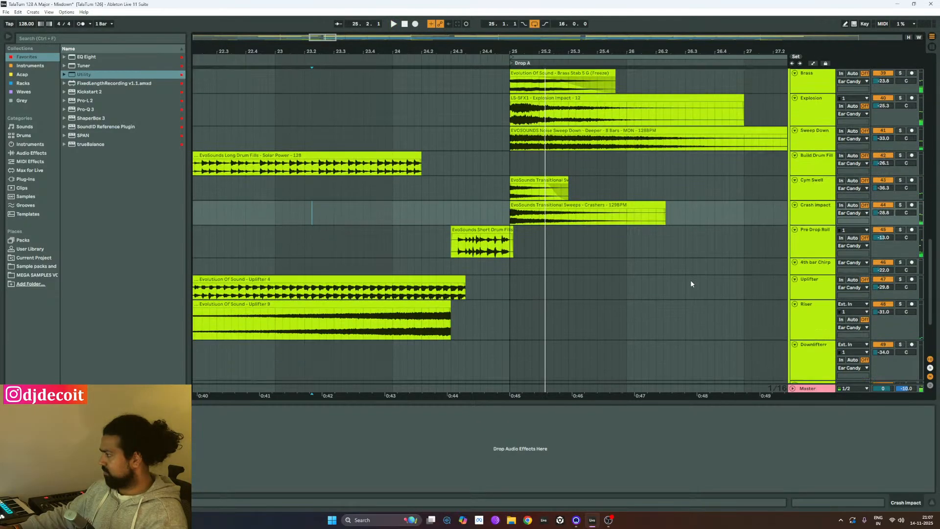
{"action": "left_click_drag", "start_coordinate": [932, 284], "coordinate": [939, 187]}
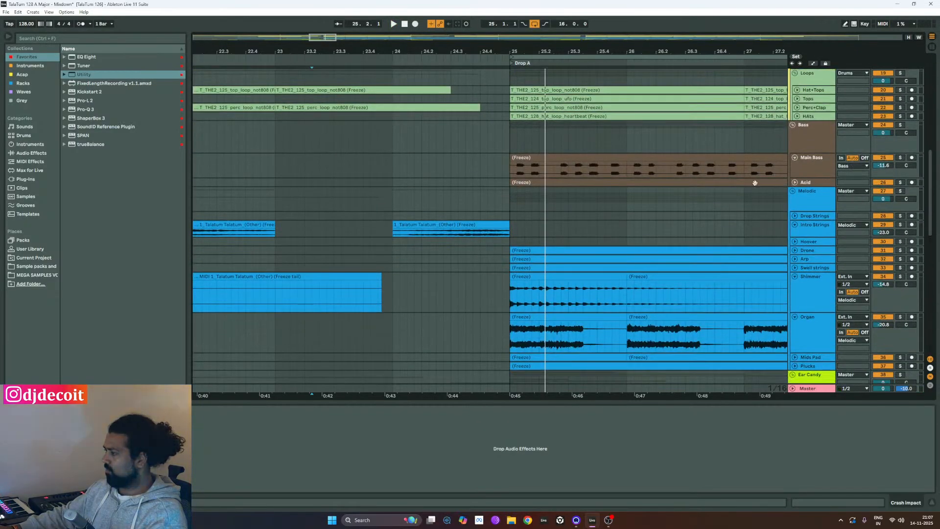
{"action": "left_click", "coordinate": [327, 177]}
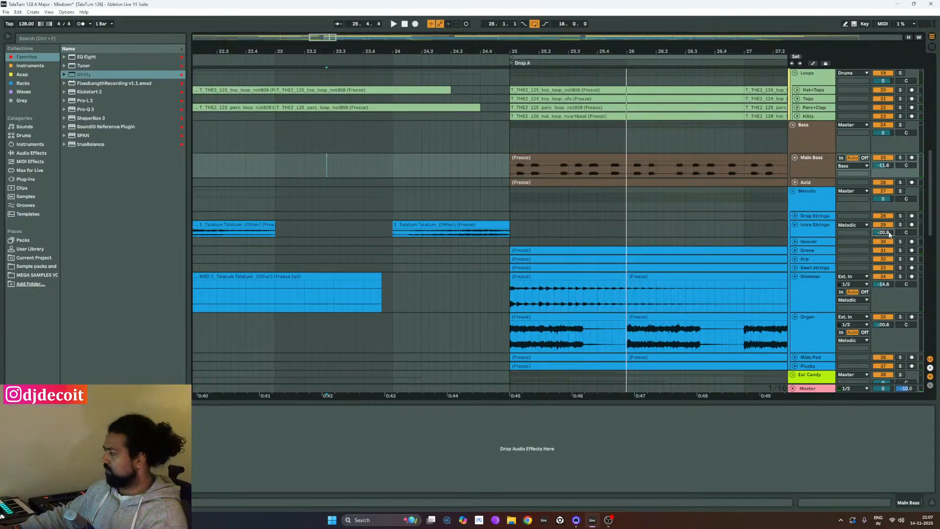
{"action": "scroll", "coordinate": [491, 220], "scroll_direction": "down", "scroll_amount": 5}
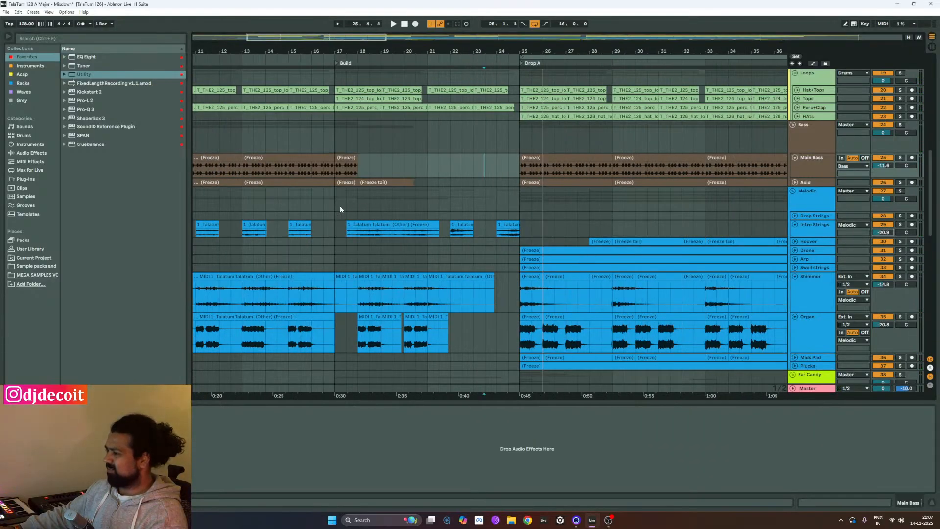
{"action": "left_click", "coordinate": [340, 209]}
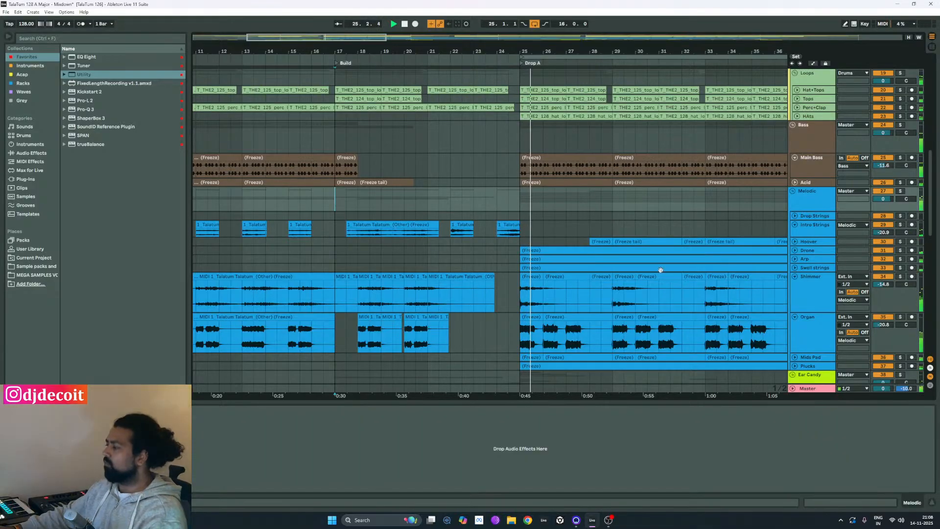
Set the Pre Drop Roll volume to -14.2 dB while replaying the end of the build into Drop A.
{"action": "scroll", "coordinate": [822, 299], "scroll_direction": "down", "scroll_amount": 5}
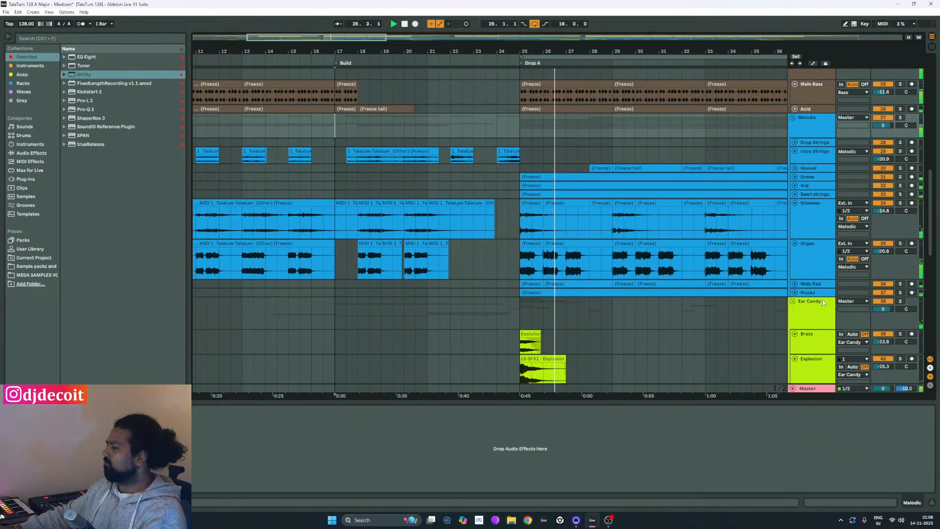
{"action": "scroll", "coordinate": [822, 302], "scroll_direction": "down", "scroll_amount": 4}
{"action": "scroll", "coordinate": [548, 249], "scroll_direction": "down", "scroll_amount": 4}
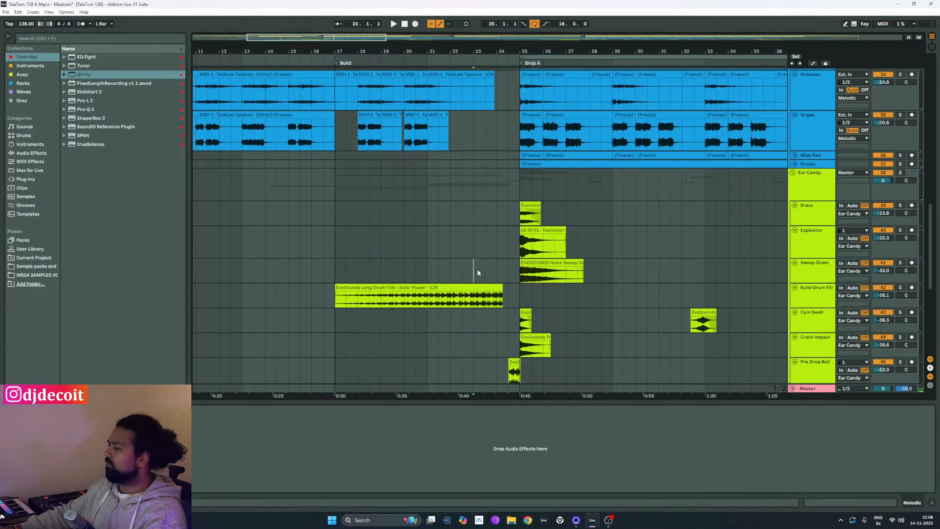
{"action": "key", "text": "space"}
{"action": "scroll", "coordinate": [603, 280], "scroll_direction": "down", "scroll_amount": 3}
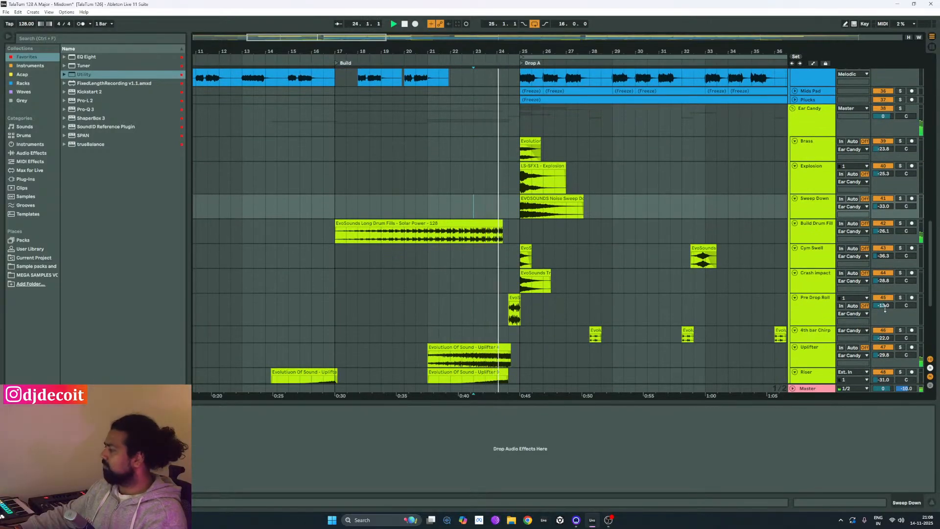
{"action": "left_click", "coordinate": [884, 308]}
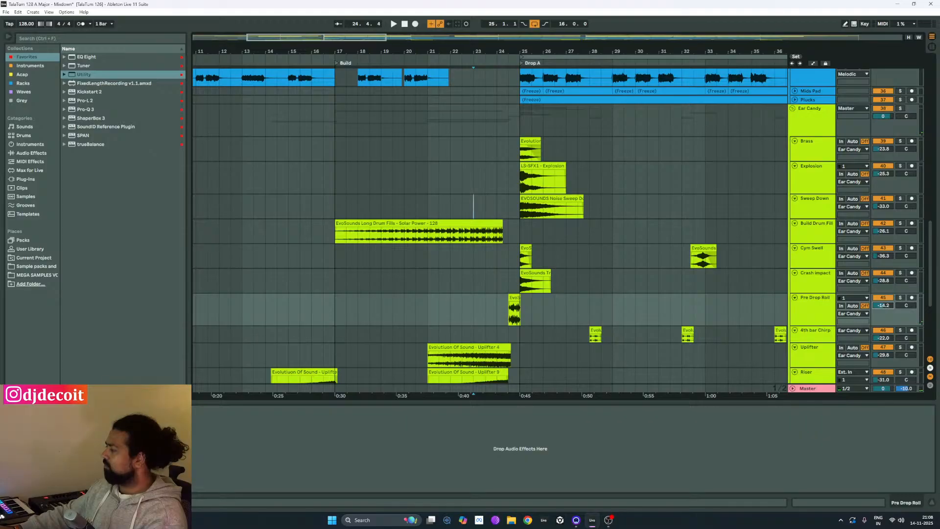
{"action": "left_click", "coordinate": [462, 308]}
{"action": "key", "text": "space"}
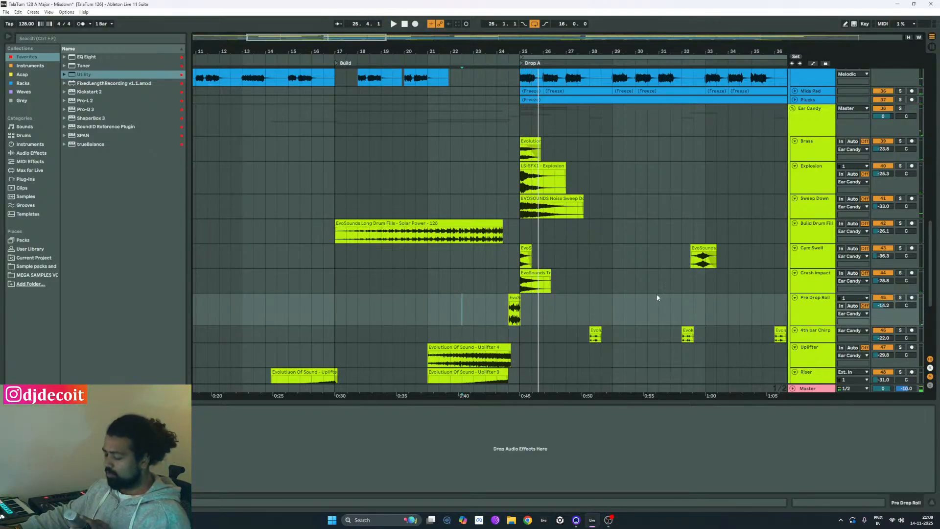
{"action": "scroll", "coordinate": [721, 261], "scroll_direction": "down", "scroll_amount": 1}
{"action": "scroll", "coordinate": [724, 261], "scroll_direction": "up", "scroll_amount": 3}
{"action": "left_click_drag", "start_coordinate": [931, 256], "coordinate": [939, 103]}
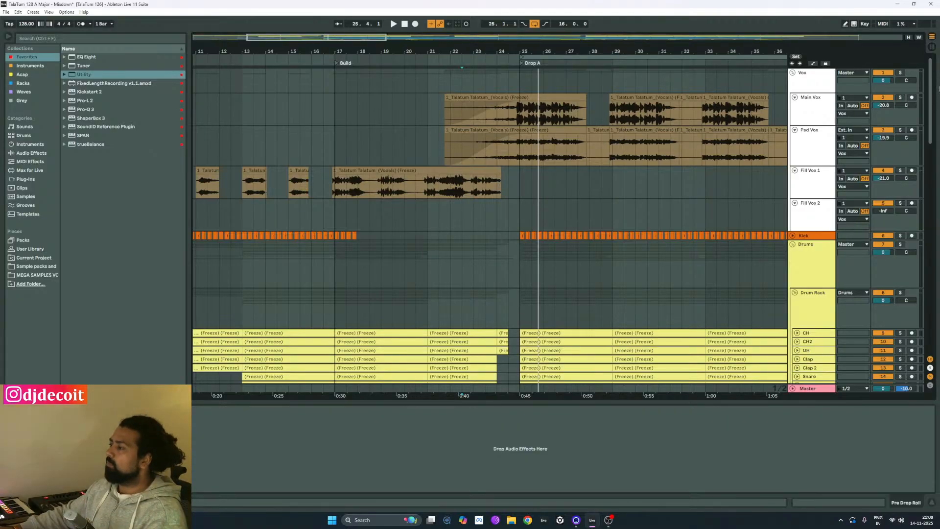
{"action": "left_click_drag", "start_coordinate": [938, 84], "coordinate": [926, 324]}
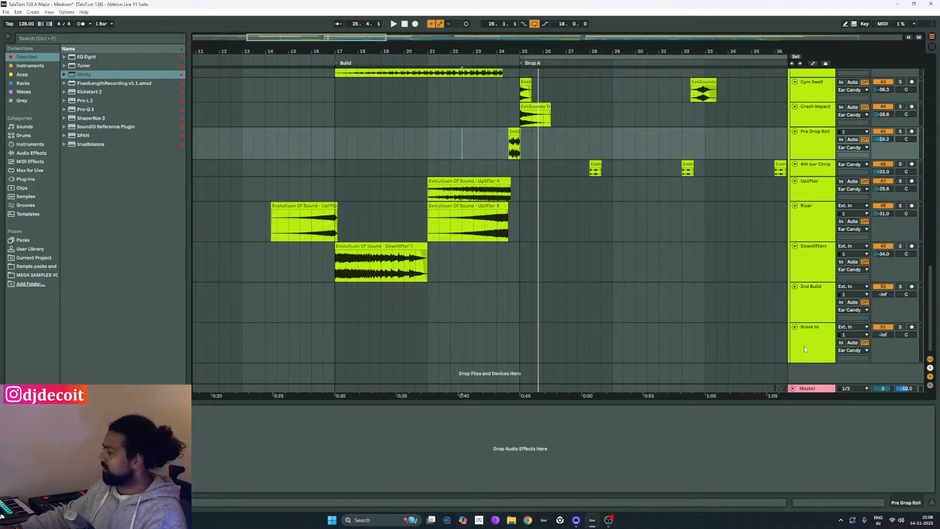
Look over the Ear Candy effect tracks and their levels across the whole arrangement, from Break In and 2nd Build up to Brass.
{"action": "scroll", "coordinate": [518, 342], "scroll_direction": "down", "scroll_amount": 5}
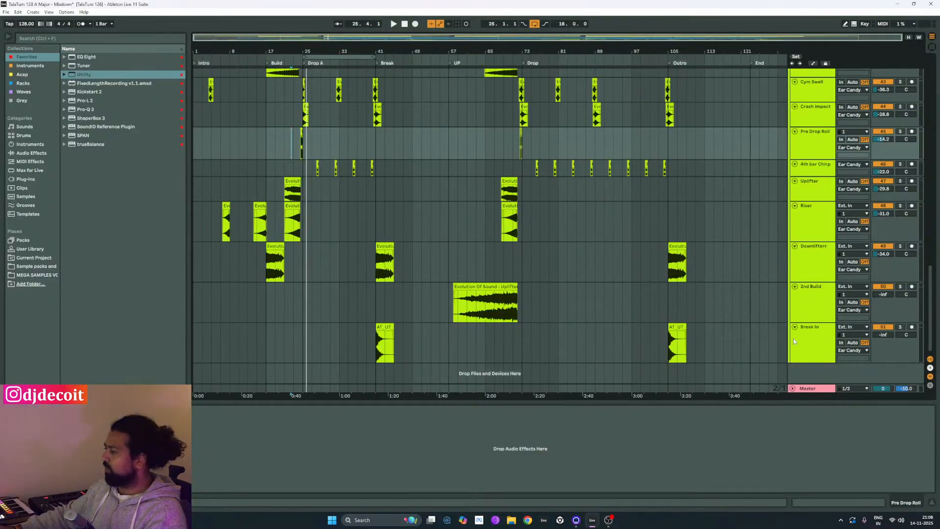
{"action": "left_click", "coordinate": [821, 302]}
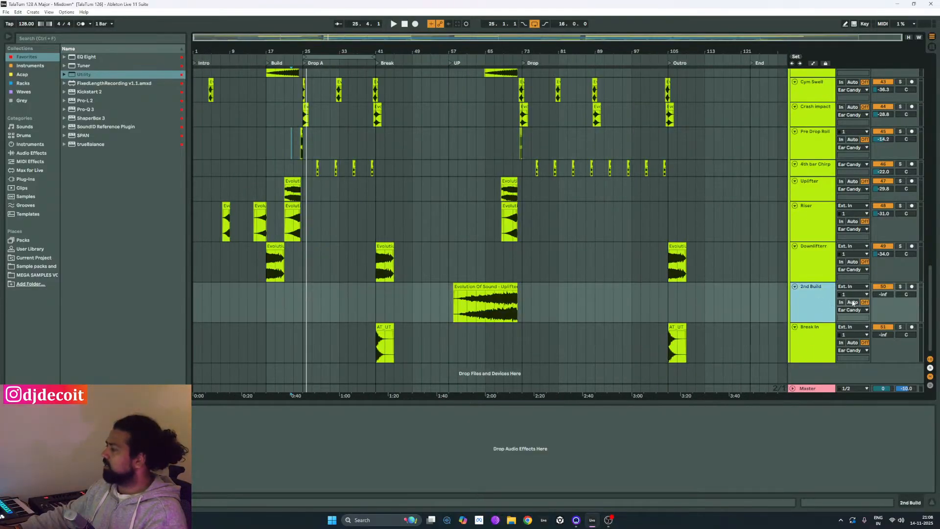
{"action": "left_click", "coordinate": [817, 262]}
{"action": "scroll", "coordinate": [842, 235], "scroll_direction": "up", "scroll_amount": 3}
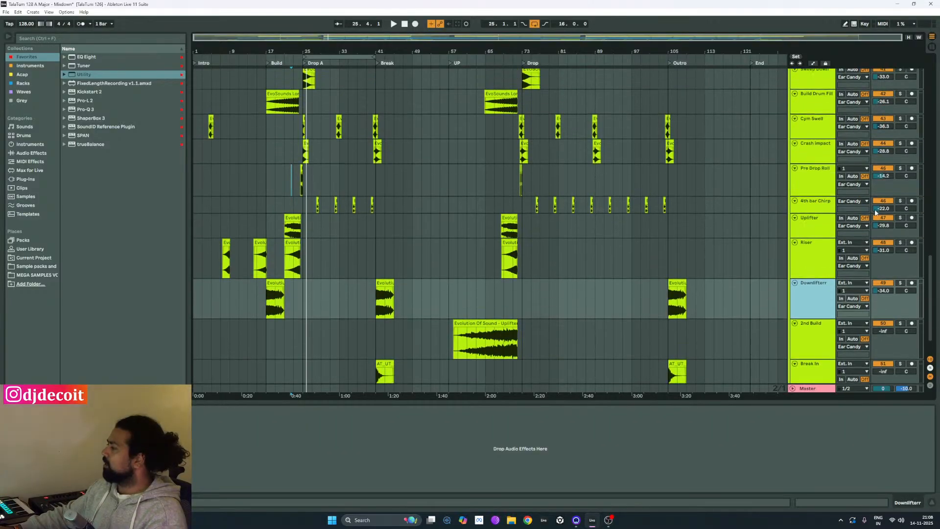
{"action": "scroll", "coordinate": [877, 212], "scroll_direction": "up", "scroll_amount": 6}
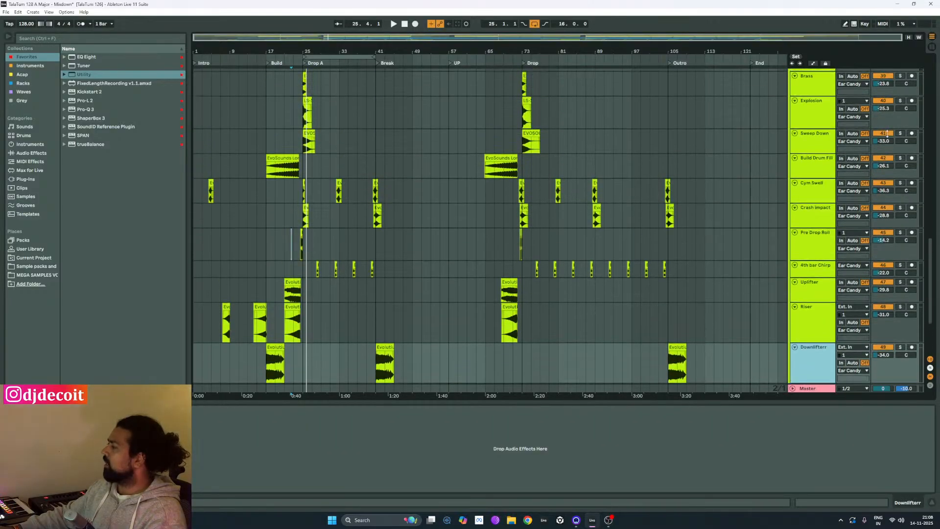
{"action": "scroll", "coordinate": [887, 136], "scroll_direction": "up", "scroll_amount": 3}
{"action": "scroll", "coordinate": [810, 128], "scroll_direction": "up", "scroll_amount": 5}
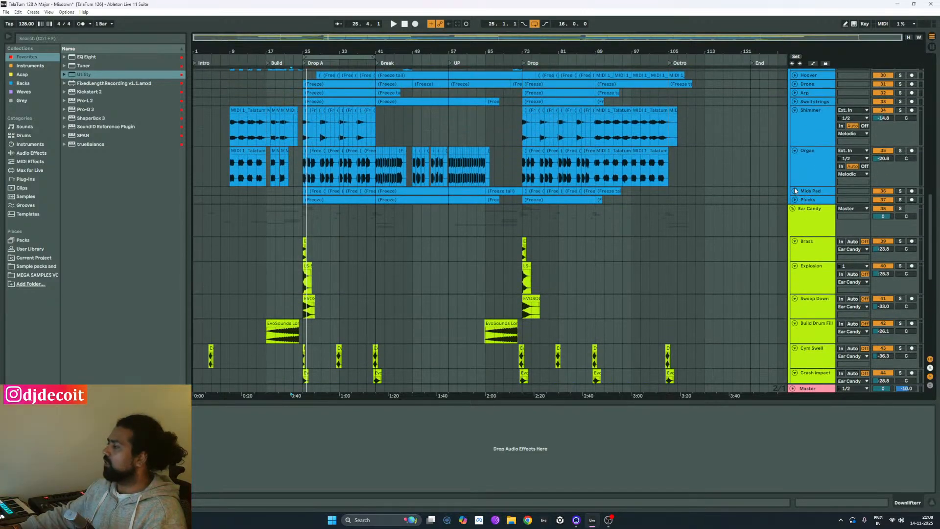
Unfold the Mids Pad, Plucks and Drop Strings tracks in the Melodic group.
{"action": "left_click", "coordinate": [794, 191]}
{"action": "left_click", "coordinate": [793, 233]}
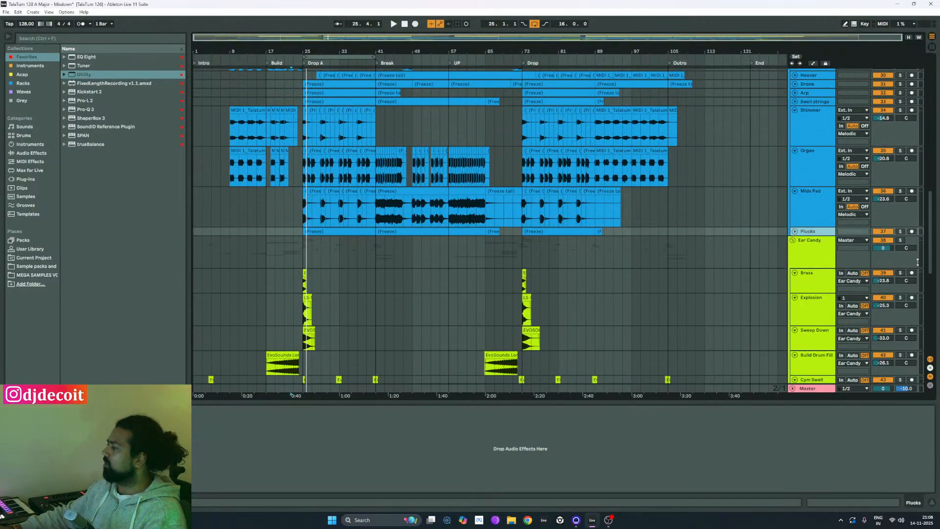
{"action": "left_click", "coordinate": [797, 232]}
{"action": "left_click_drag", "start_coordinate": [932, 258], "coordinate": [937, 223]}
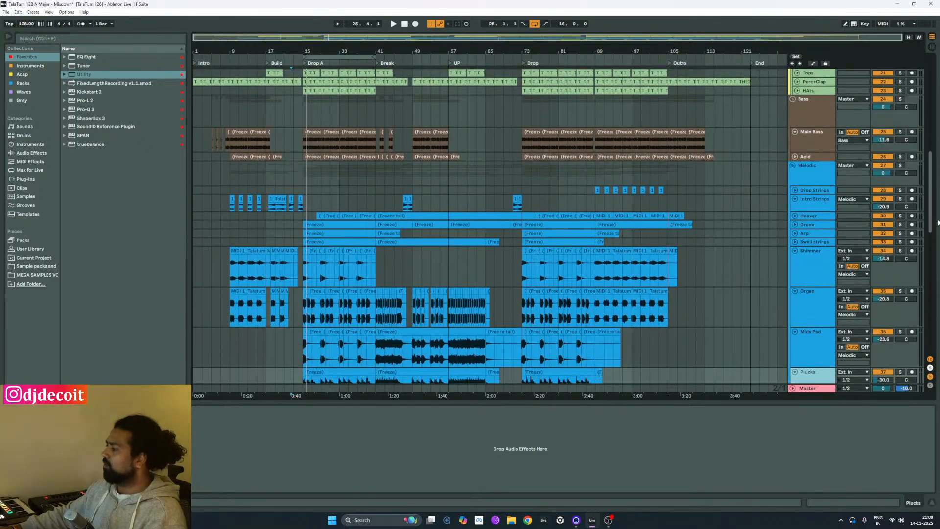
{"action": "left_click", "coordinate": [795, 190]}
{"action": "left_click", "coordinate": [814, 199]}
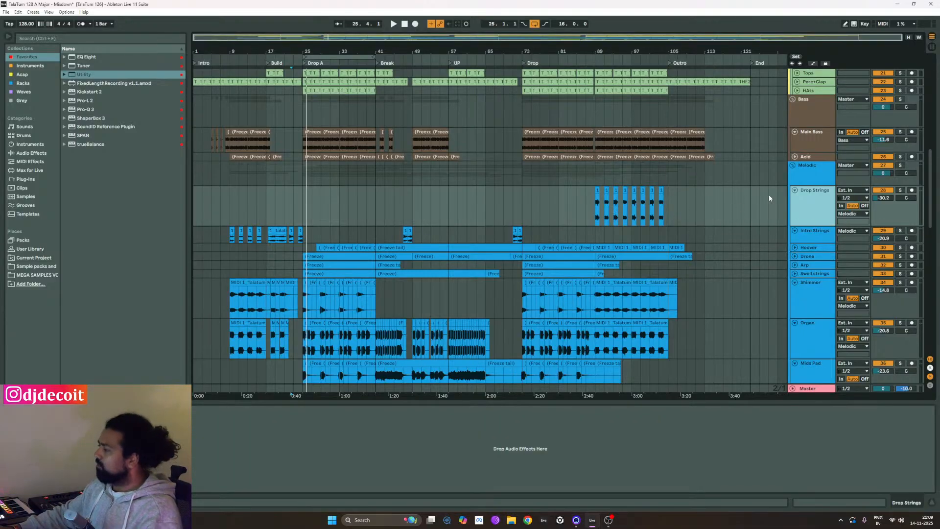
Delete the Cym Swell and Crash impact clips at the start of the second Drop, around bar 73.
{"action": "left_click_drag", "start_coordinate": [932, 211], "coordinate": [937, 115]}
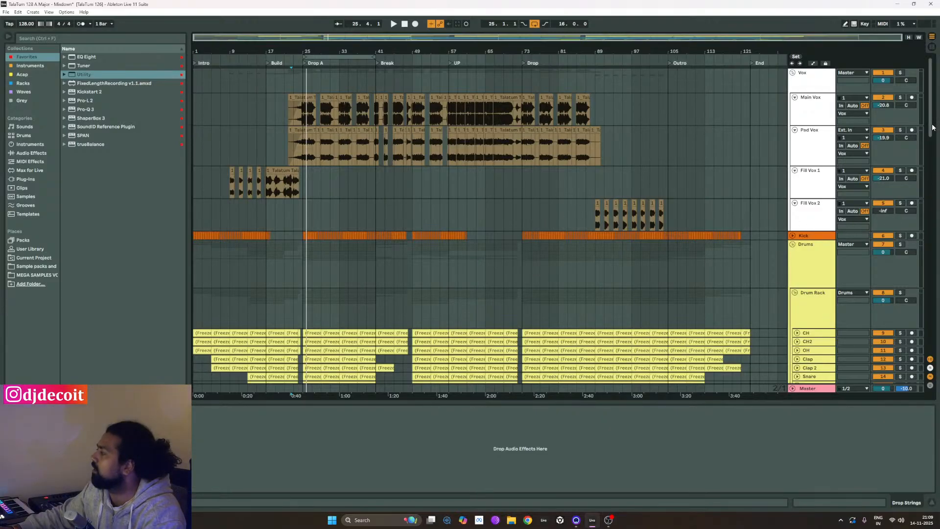
{"action": "left_click_drag", "start_coordinate": [933, 128], "coordinate": [935, 304]}
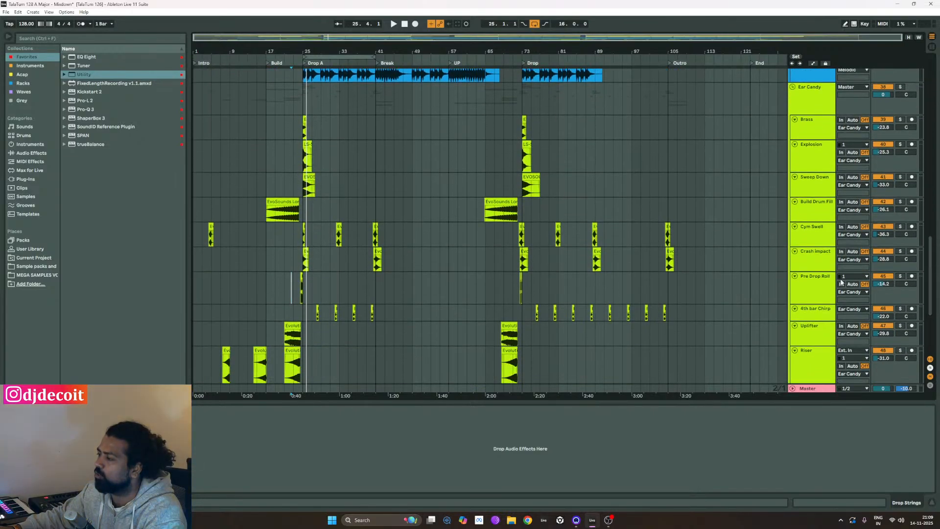
{"action": "scroll", "coordinate": [520, 241], "scroll_direction": "up", "scroll_amount": 3}
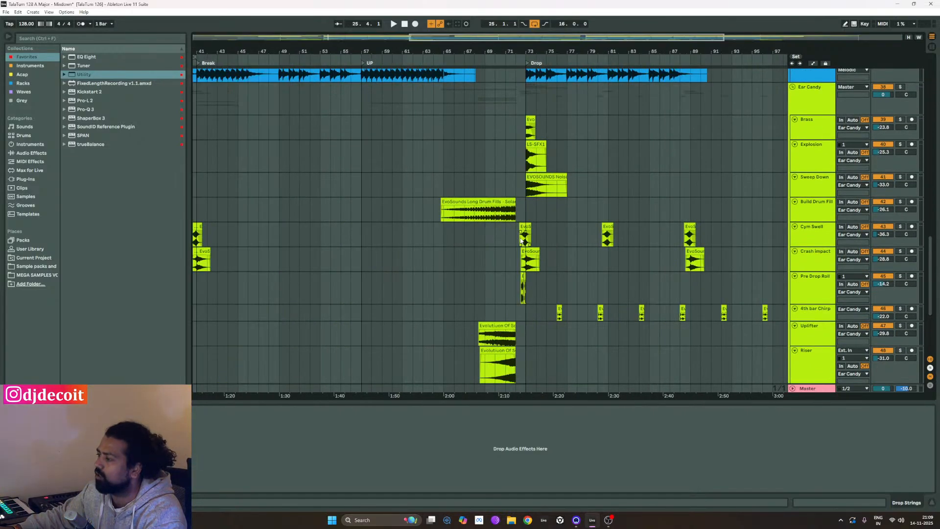
{"action": "scroll", "coordinate": [545, 239], "scroll_direction": "down", "scroll_amount": 3}
{"action": "left_click_drag", "start_coordinate": [532, 230], "coordinate": [511, 263]}
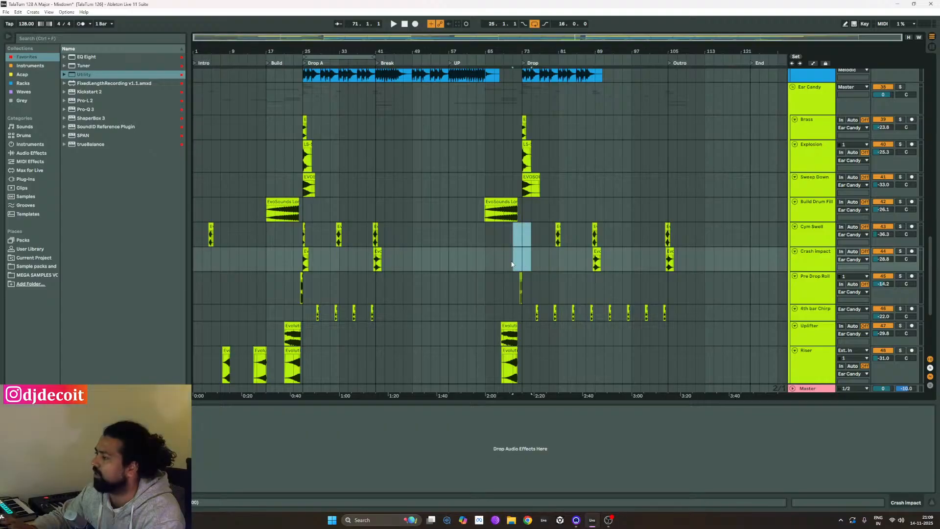
Copy the opening Cym Swell and Crash impact clips from Drop A to bar 73 at the start of the second Drop.
{"action": "scroll", "coordinate": [295, 238], "scroll_direction": "up", "scroll_amount": 6}
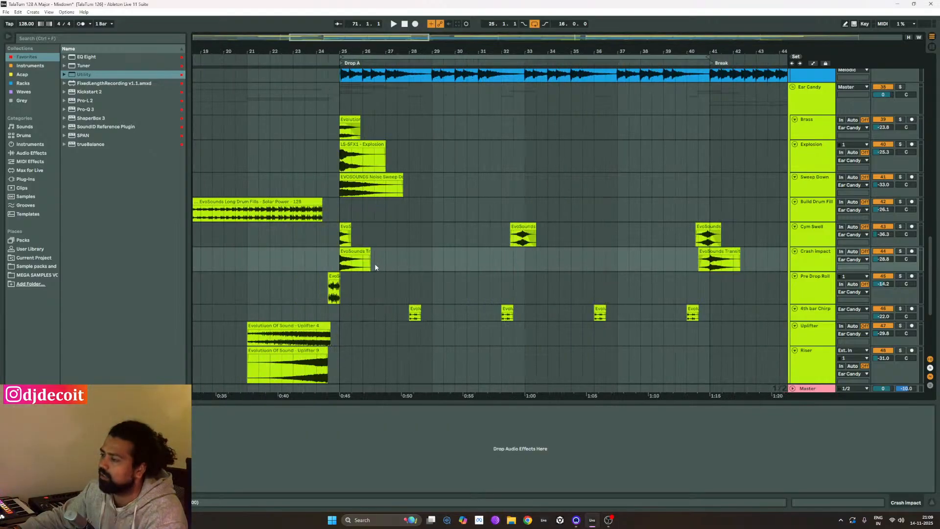
{"action": "left_click_drag", "start_coordinate": [375, 267], "coordinate": [338, 235]}
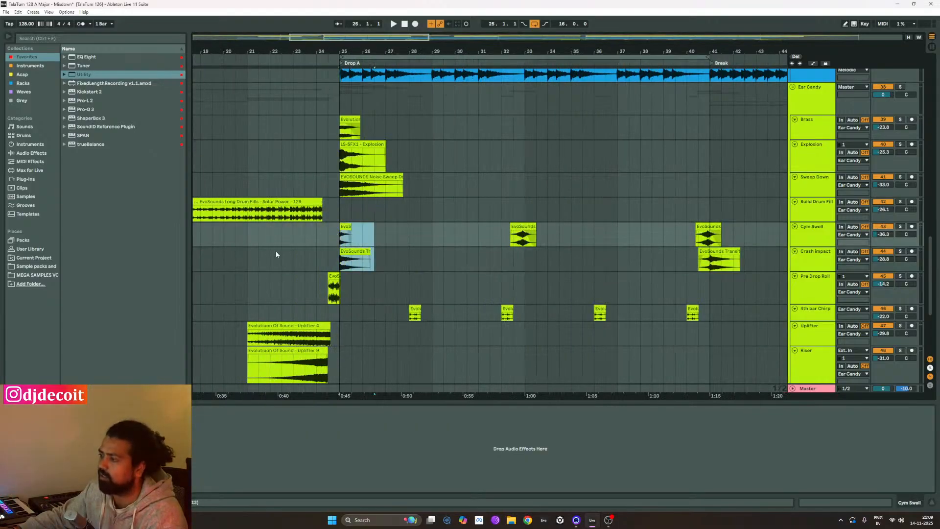
{"action": "scroll", "coordinate": [253, 264], "scroll_direction": "down", "scroll_amount": 6}
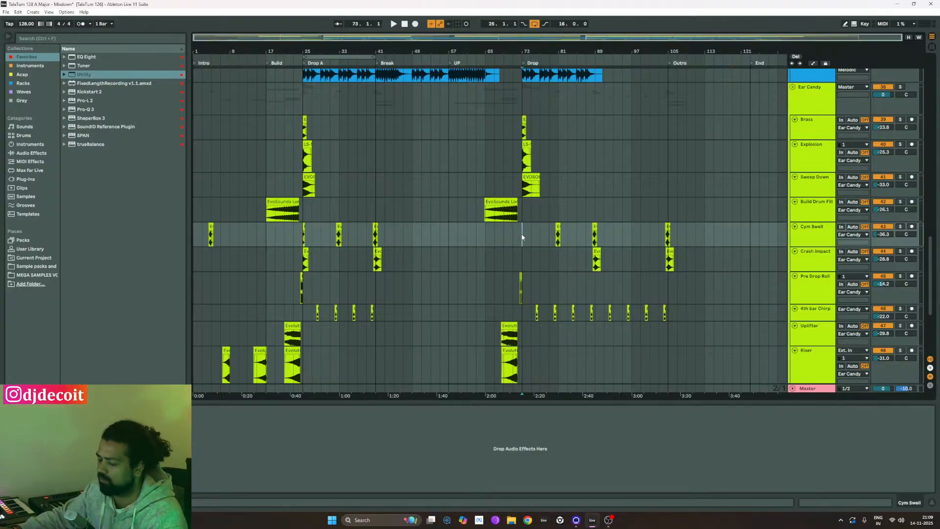
{"action": "scroll", "coordinate": [521, 264], "scroll_direction": "up", "scroll_amount": 3}
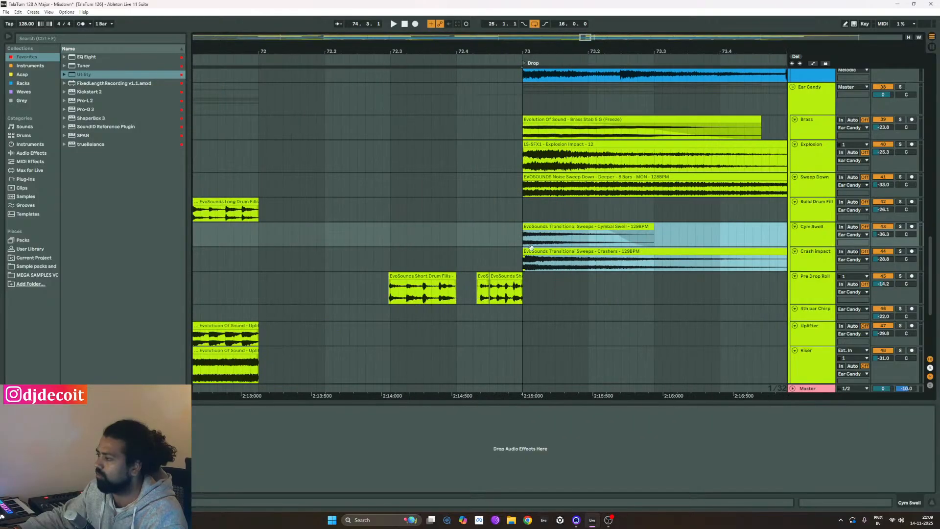
{"action": "scroll", "coordinate": [554, 270], "scroll_direction": "up", "scroll_amount": 3}
{"action": "scroll", "coordinate": [412, 280], "scroll_direction": "down", "scroll_amount": 3}
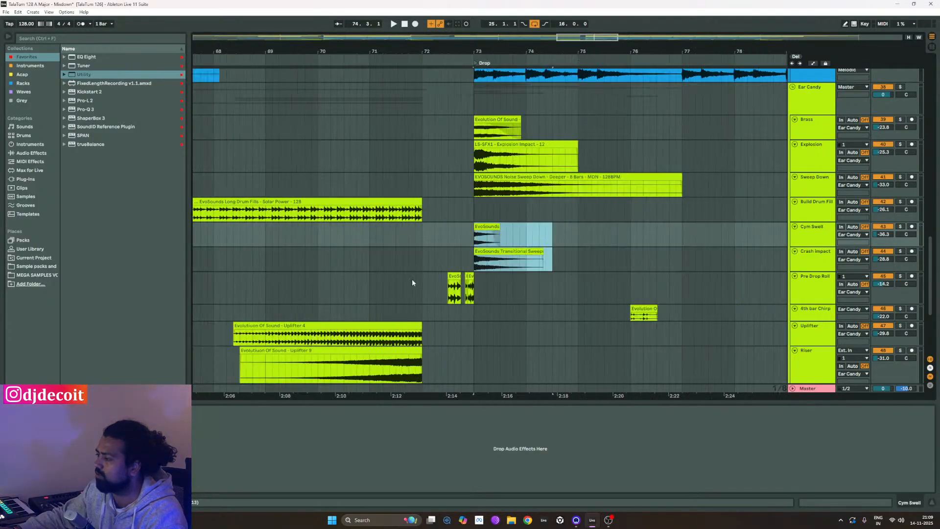
Compare the Pre Drop Roll, Uplifter and Riser clips leading into Drop A with those leading into the second Drop.
{"action": "scroll", "coordinate": [412, 280], "scroll_direction": "down", "scroll_amount": 3}
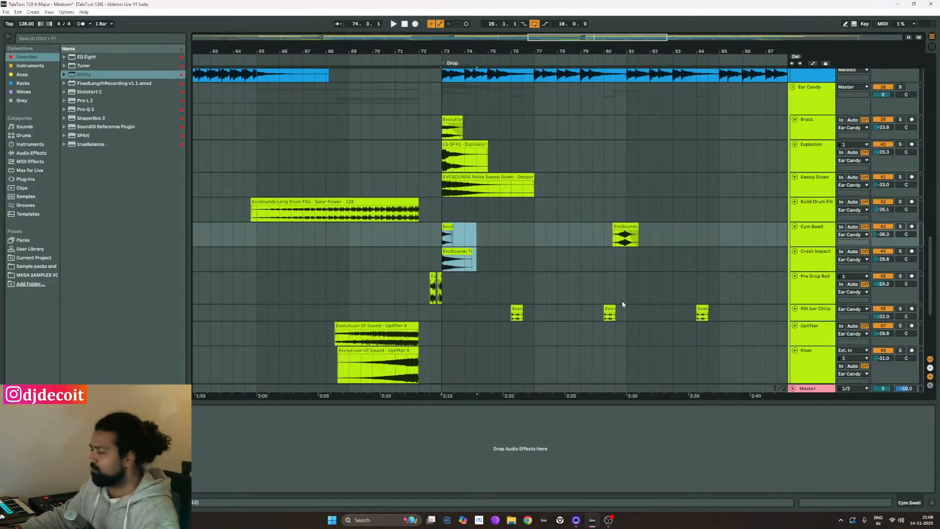
{"action": "scroll", "coordinate": [724, 278], "scroll_direction": "down", "scroll_amount": 3}
{"action": "scroll", "coordinate": [521, 301], "scroll_direction": "down", "scroll_amount": 3}
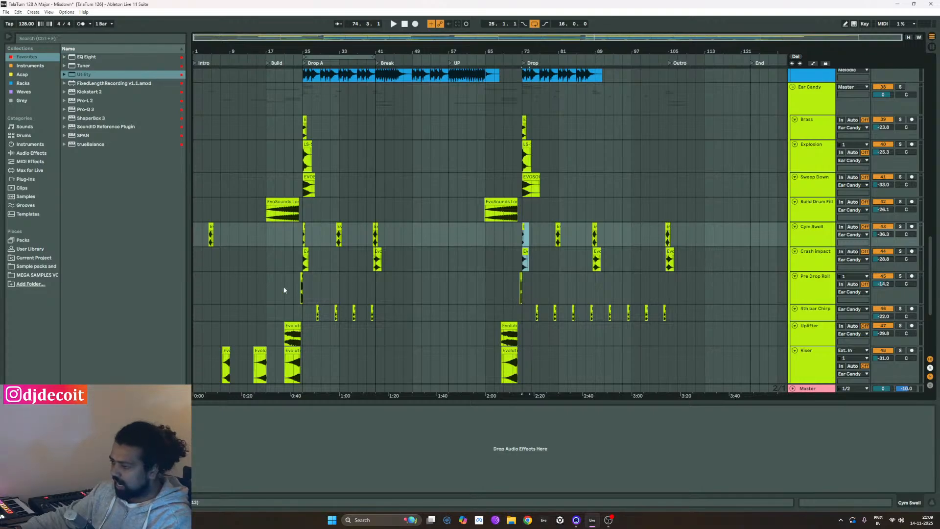
{"action": "scroll", "coordinate": [284, 289], "scroll_direction": "up", "scroll_amount": 5}
{"action": "scroll", "coordinate": [327, 288], "scroll_direction": "down", "scroll_amount": 5}
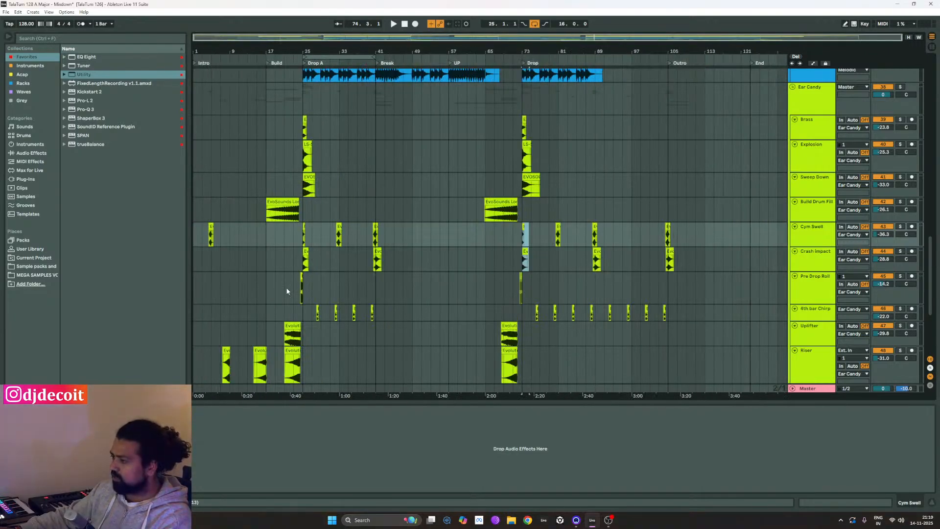
{"action": "scroll", "coordinate": [287, 291], "scroll_direction": "up", "scroll_amount": 6}
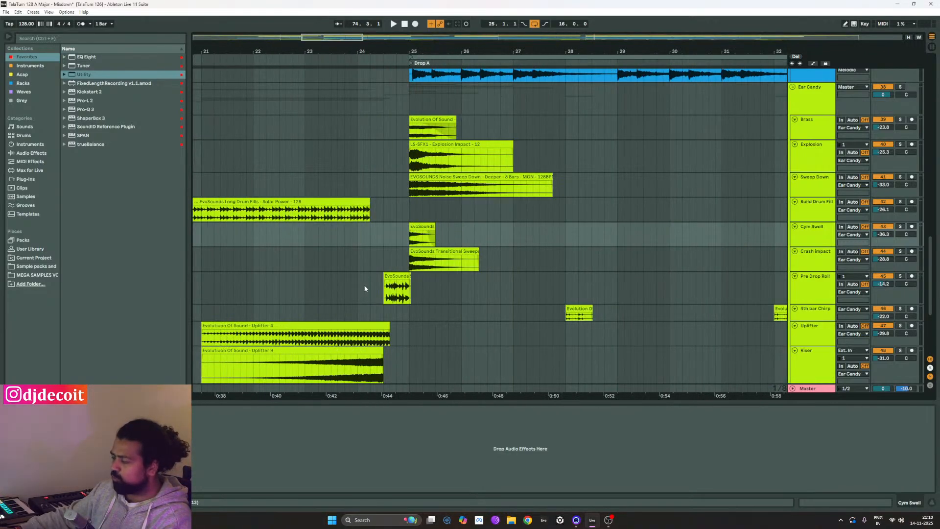
{"action": "left_click", "coordinate": [356, 288]}
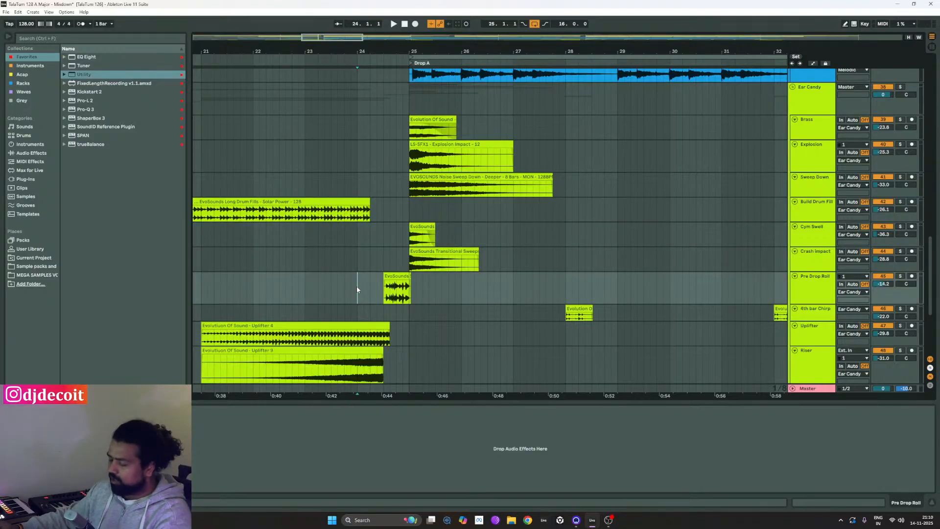
{"action": "scroll", "coordinate": [219, 316], "scroll_direction": "down", "scroll_amount": 4}
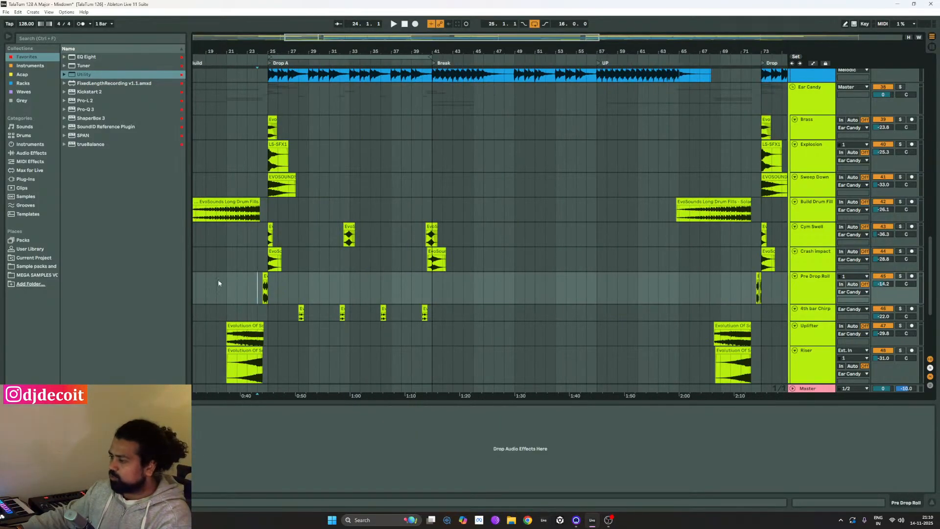
{"action": "scroll", "coordinate": [219, 283], "scroll_direction": "down", "scroll_amount": 2}
{"action": "scroll", "coordinate": [533, 281], "scroll_direction": "up", "scroll_amount": 4}
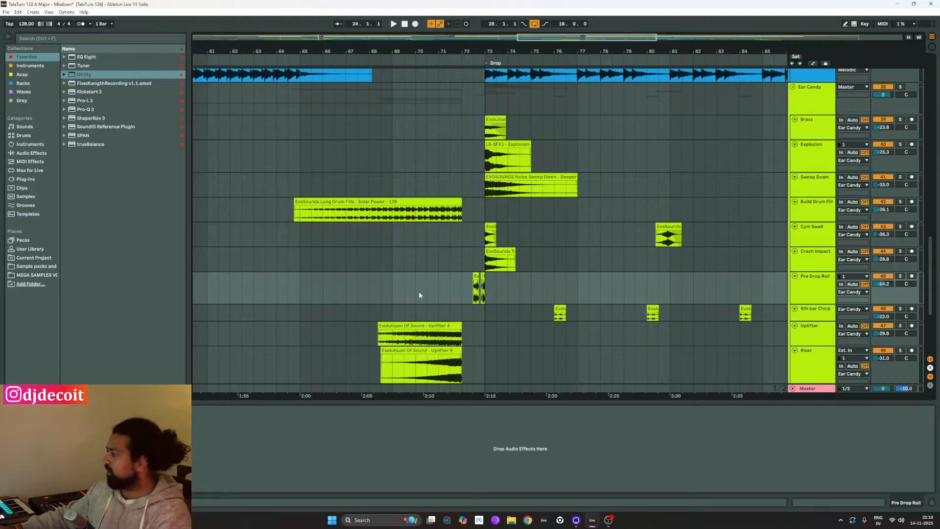
Play the transition into the second Drop from bar 71.
{"action": "scroll", "coordinate": [419, 291], "scroll_direction": "down", "scroll_amount": 1}
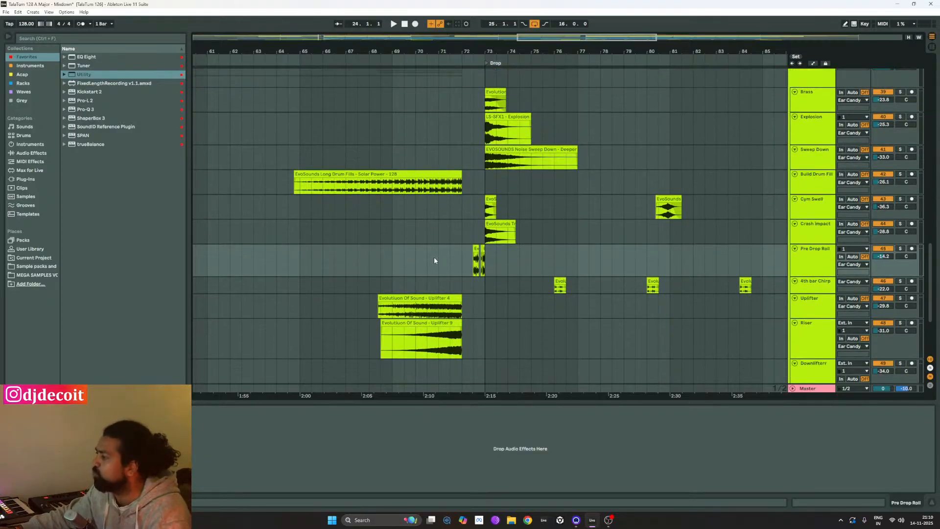
{"action": "scroll", "coordinate": [433, 256], "scroll_direction": "up", "scroll_amount": 1}
{"action": "scroll", "coordinate": [389, 276], "scroll_direction": "right", "scroll_amount": 2}
{"action": "scroll", "coordinate": [387, 284], "scroll_direction": "right", "scroll_amount": 4}
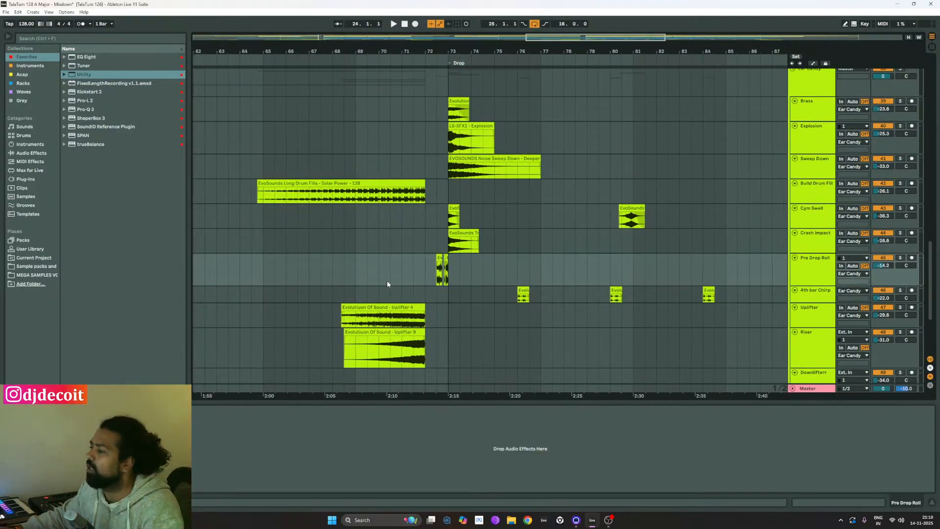
{"action": "scroll", "coordinate": [401, 272], "scroll_direction": "down", "scroll_amount": 3}
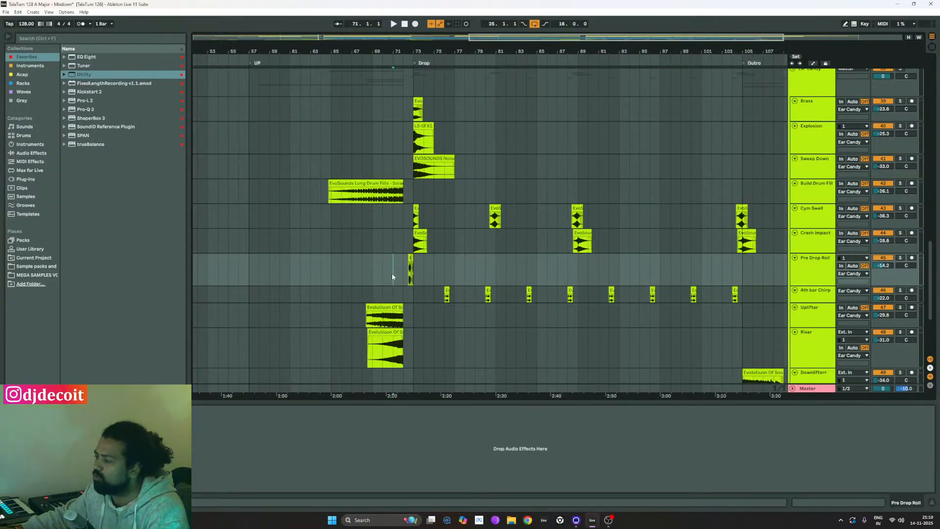
{"action": "key", "text": "space"}
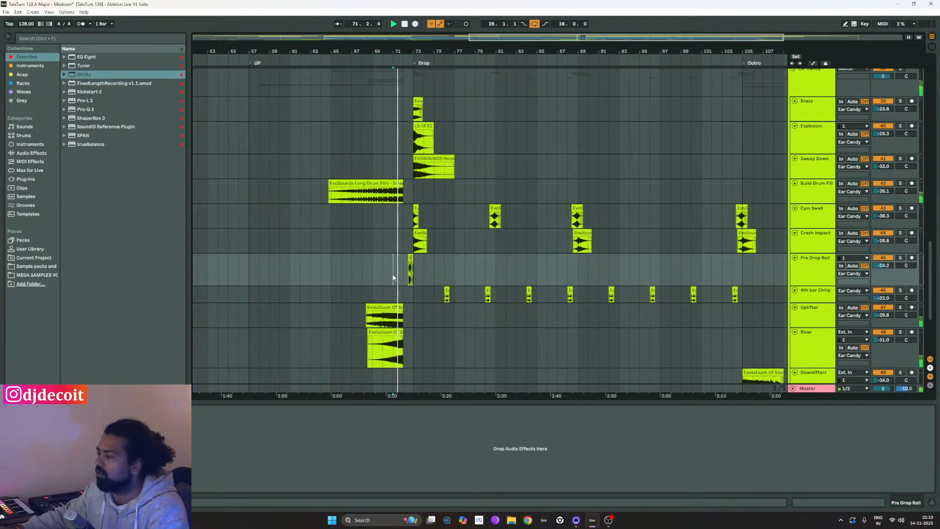
{"action": "scroll", "coordinate": [424, 275], "scroll_direction": "up", "scroll_amount": 6}
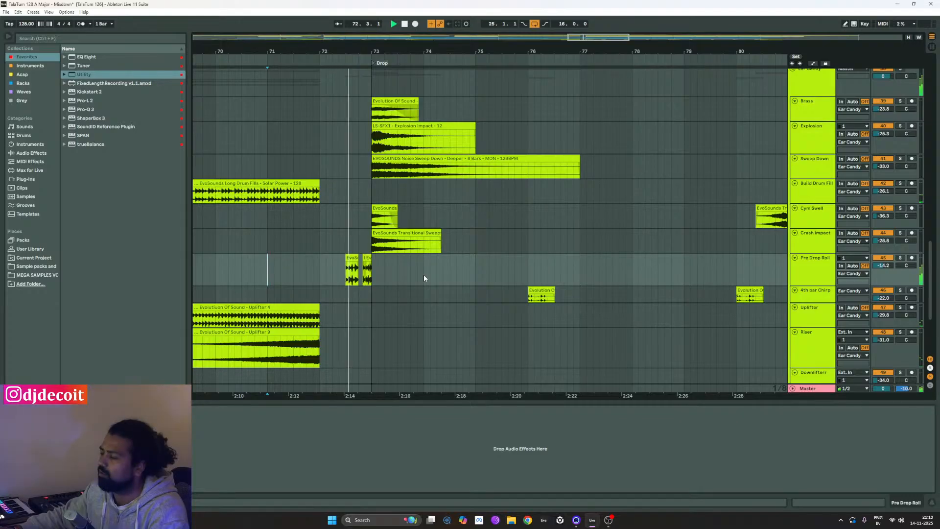
Replay the Pre Drop Roll into the second Drop from several points in bars 70 and 71, then set the playback start to 71.1.1.
{"action": "left_click", "coordinate": [306, 273]}
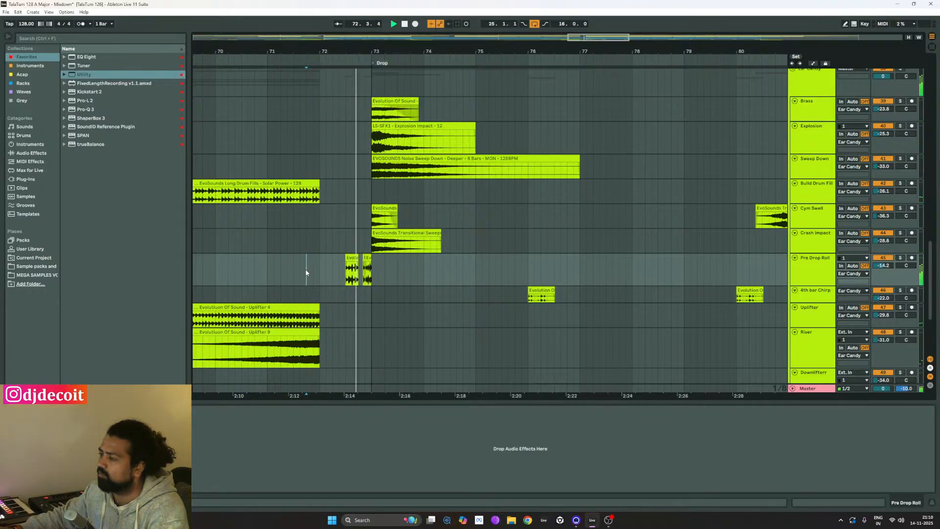
{"action": "left_click", "coordinate": [306, 273]}
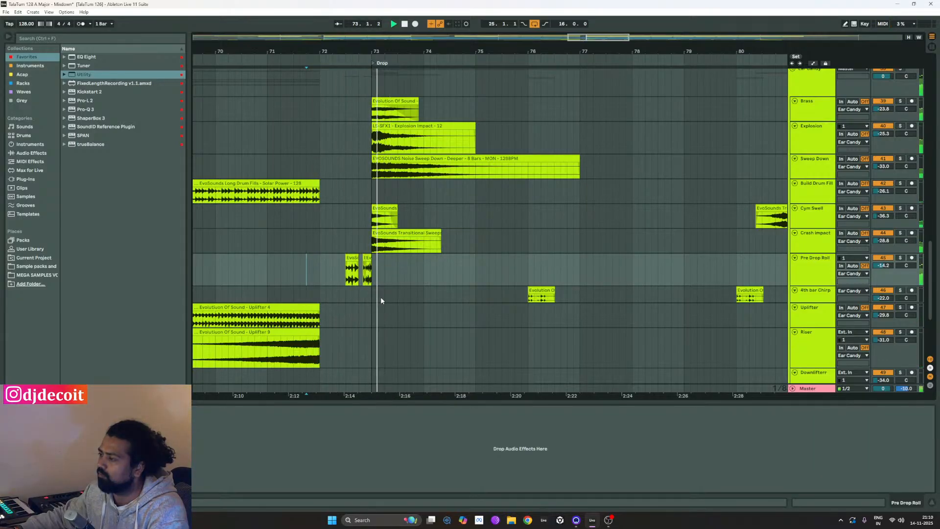
{"action": "left_click", "coordinate": [288, 273]}
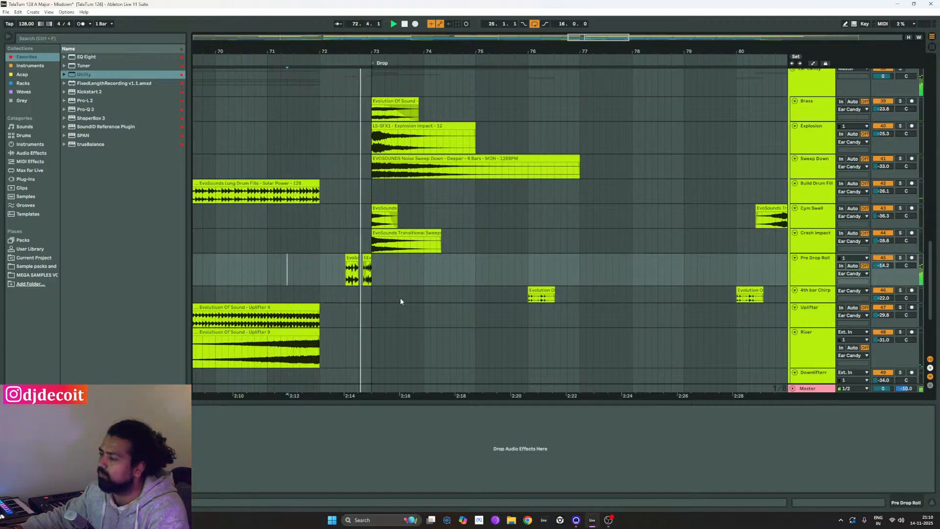
{"action": "left_click", "coordinate": [242, 266]}
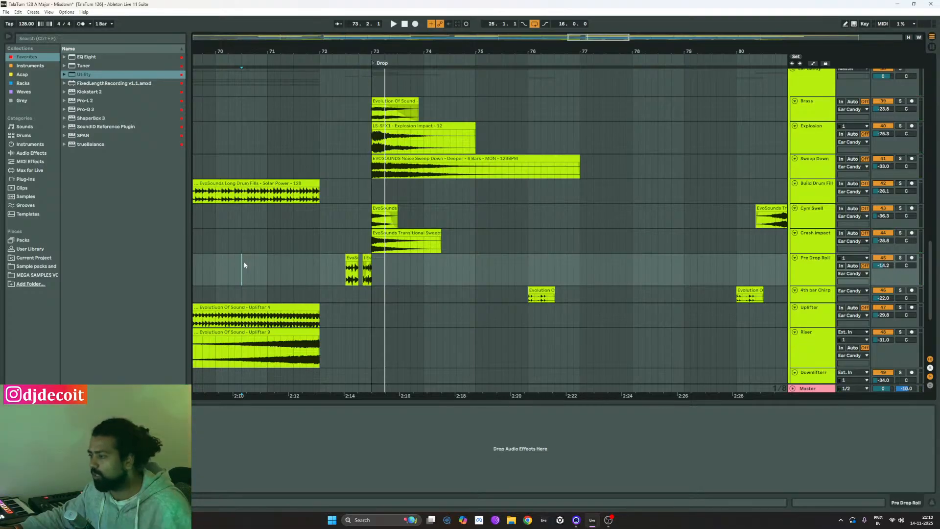
{"action": "key", "text": "space"}
{"action": "left_click_drag", "start_coordinate": [319, 268], "coordinate": [371, 267]}
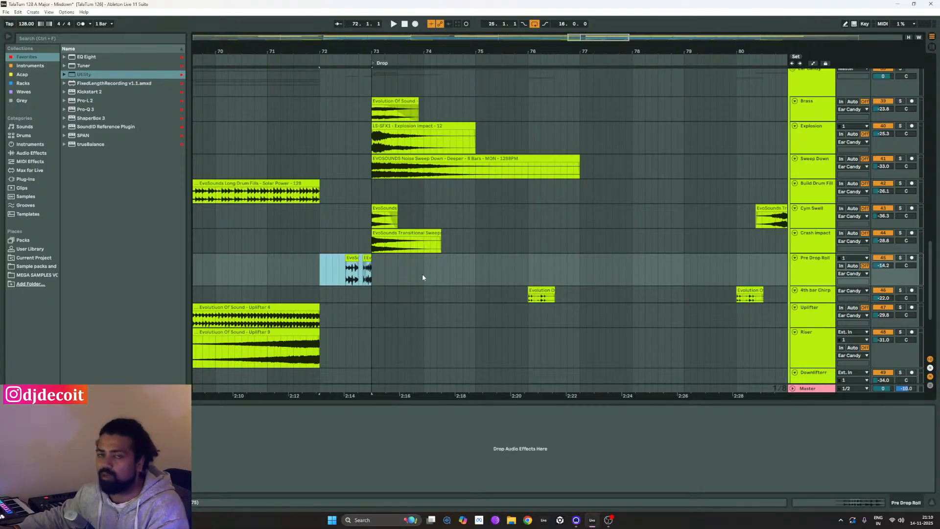
{"action": "left_click", "coordinate": [266, 280]}
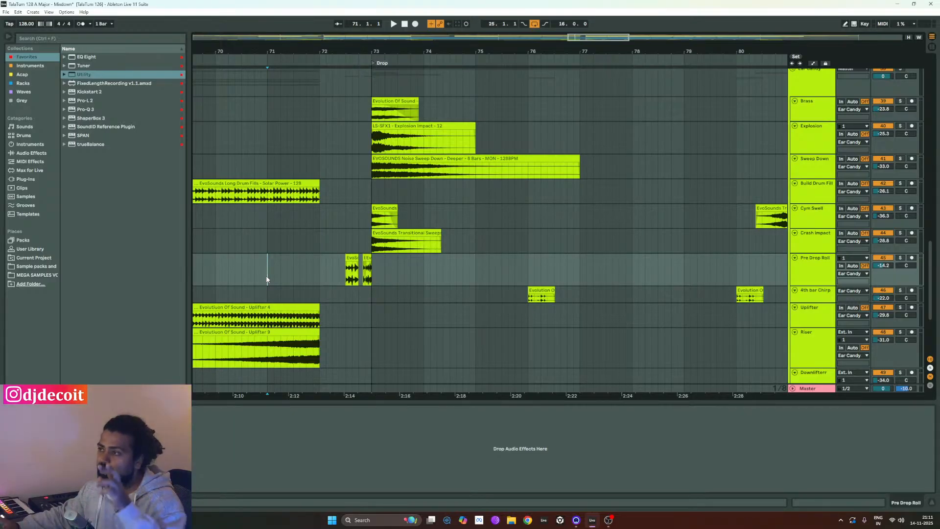
Play the transition into the second Drop from bar 71, followed by the Pre Drop Roll leading into Drop A.
{"action": "key", "text": "space"}
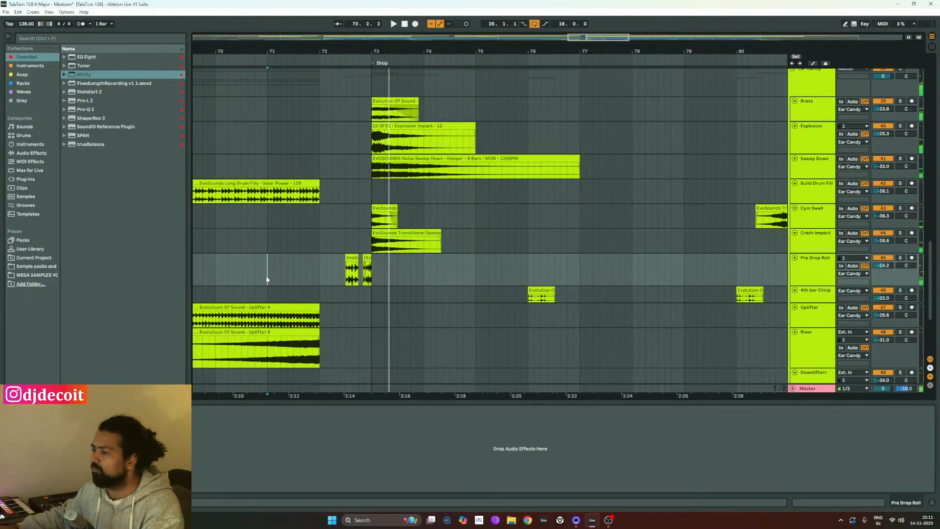
{"action": "scroll", "coordinate": [749, 295], "scroll_direction": "down", "scroll_amount": 5}
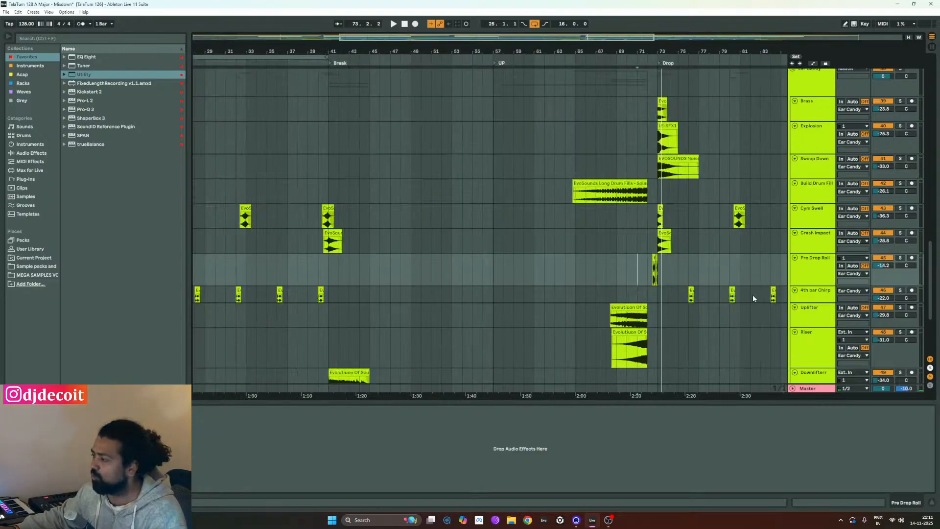
{"action": "scroll", "coordinate": [674, 294], "scroll_direction": "down", "scroll_amount": 3}
{"action": "scroll", "coordinate": [343, 275], "scroll_direction": "up", "scroll_amount": 8}
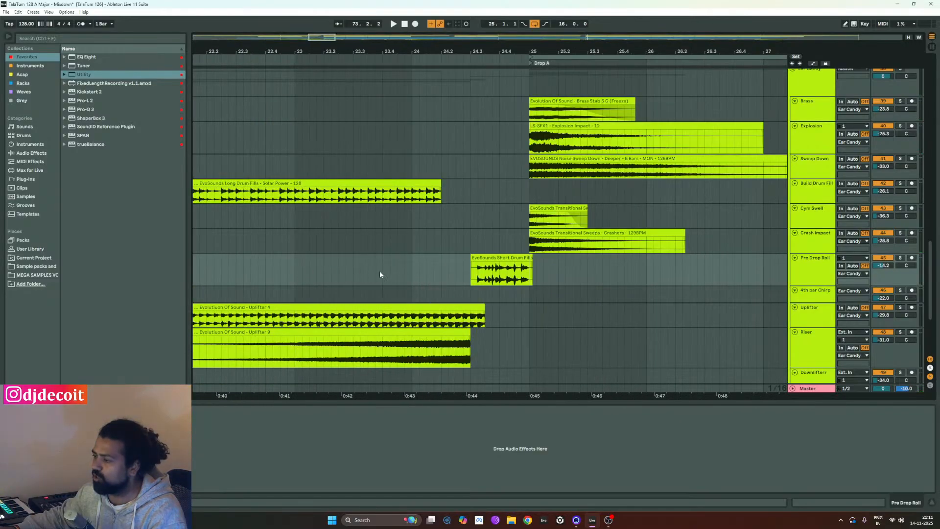
{"action": "key", "text": "space"}
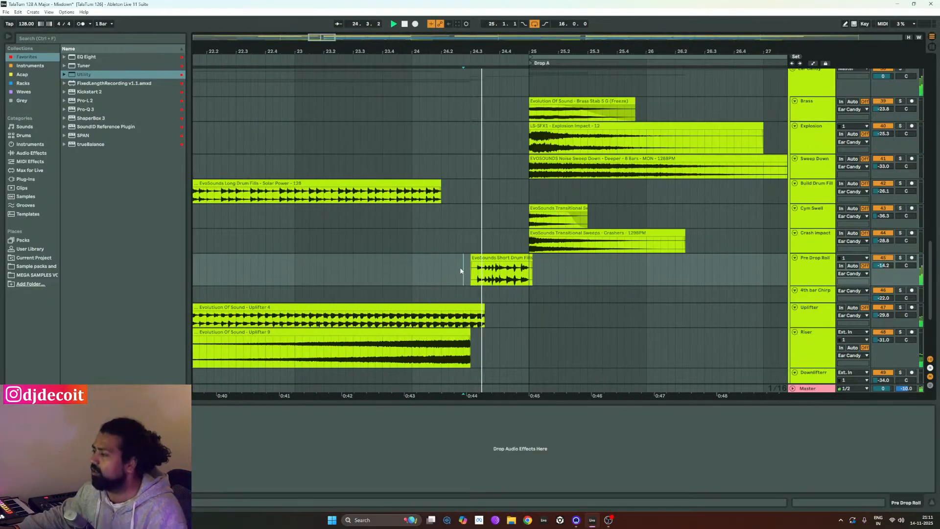
{"action": "key", "text": "space"}
Deactivate the original Pre Drop Roll clip just before Drop A.
{"action": "left_click", "coordinate": [504, 258]}
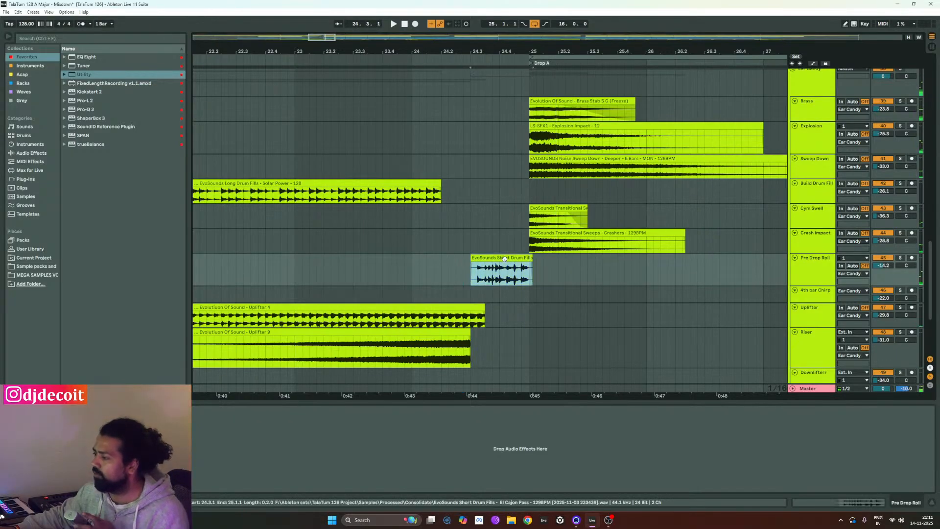
{"action": "scroll", "coordinate": [394, 271], "scroll_direction": "down", "scroll_amount": 3}
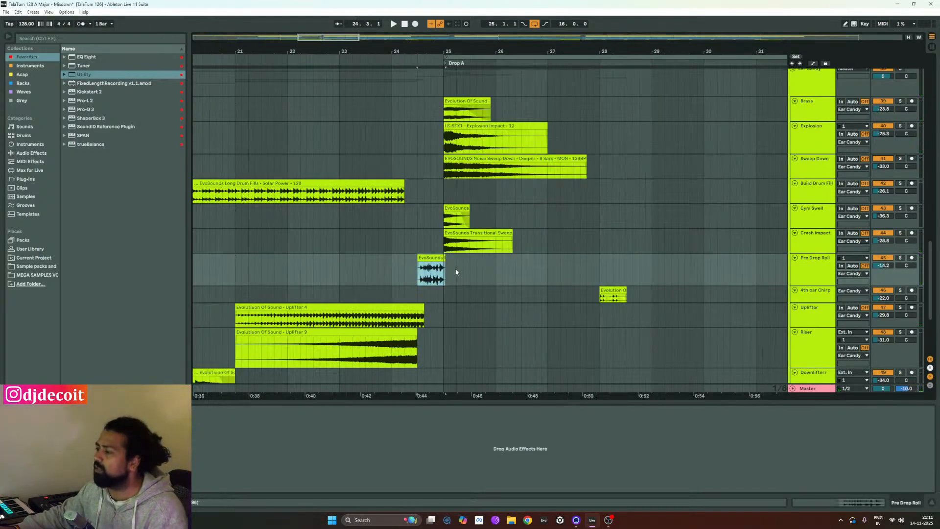
{"action": "scroll", "coordinate": [401, 269], "scroll_direction": "down", "scroll_amount": 8}
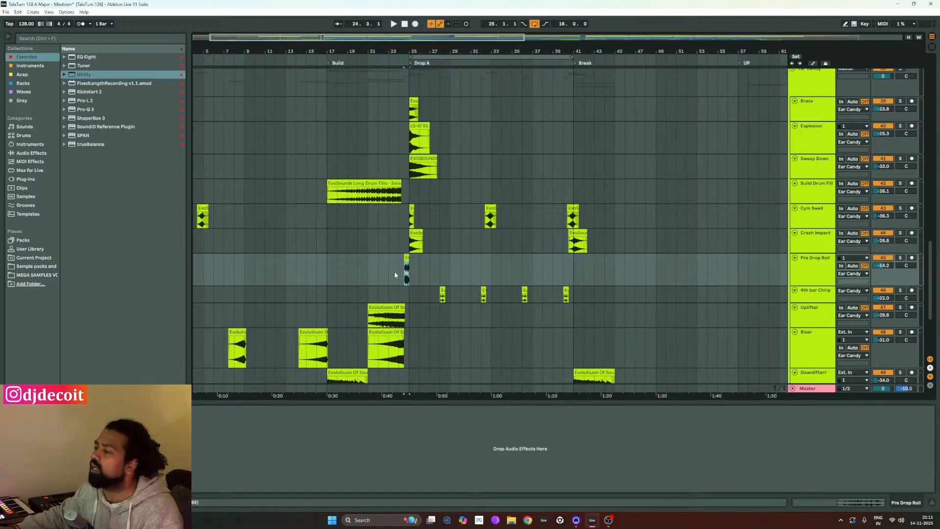
{"action": "scroll", "coordinate": [406, 272], "scroll_direction": "up", "scroll_amount": 9}
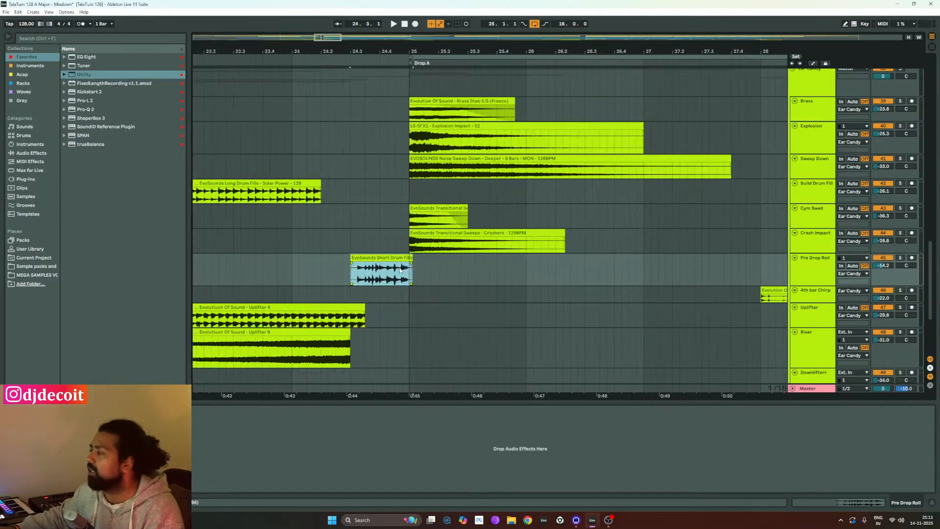
{"action": "scroll", "coordinate": [345, 265], "scroll_direction": "down", "scroll_amount": 3}
{"action": "key", "text": "0"}
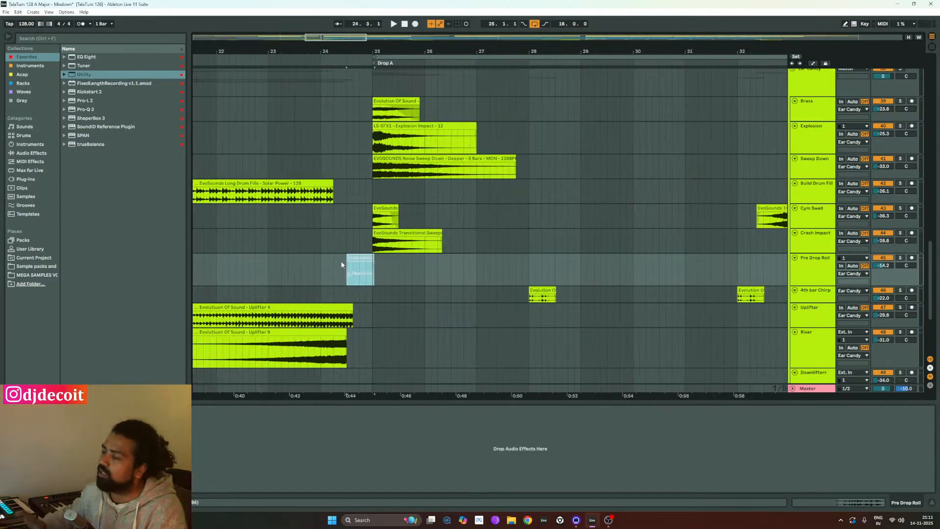
Move the deactivated Pre Drop Roll clip past the end of the song, to 127.3.1 on its own track.
{"action": "scroll", "coordinate": [260, 268], "scroll_direction": "down", "scroll_amount": 5}
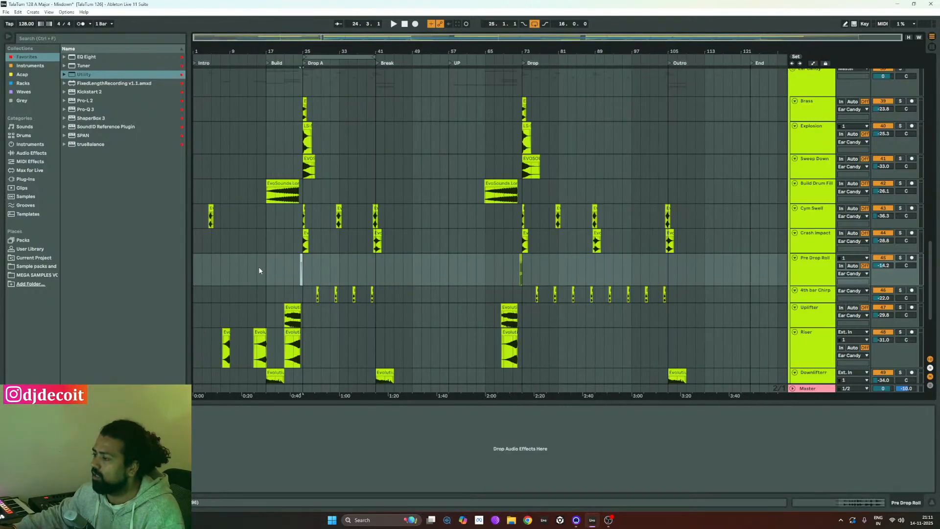
{"action": "scroll", "coordinate": [258, 266], "scroll_direction": "up", "scroll_amount": 10}
{"action": "scroll", "coordinate": [258, 266], "scroll_direction": "down", "scroll_amount": 8}
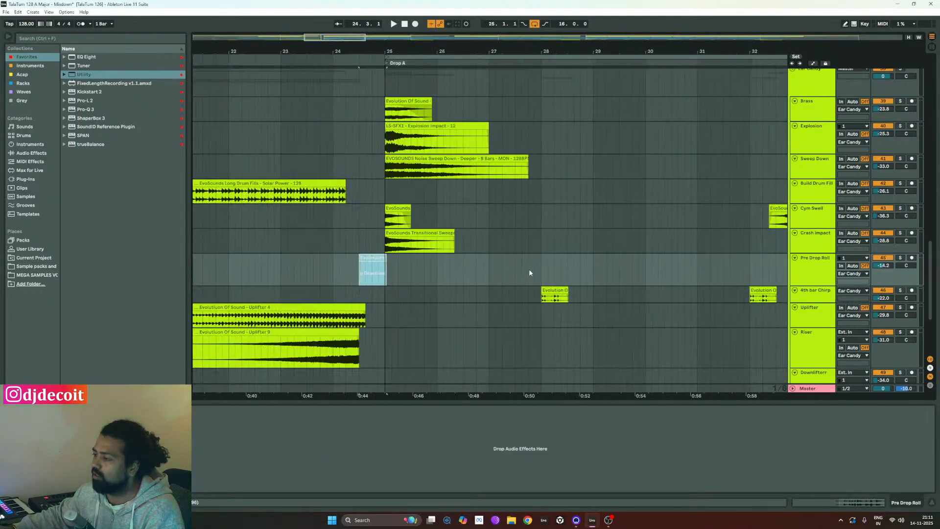
{"action": "scroll", "coordinate": [383, 258], "scroll_direction": "up", "scroll_amount": 3}
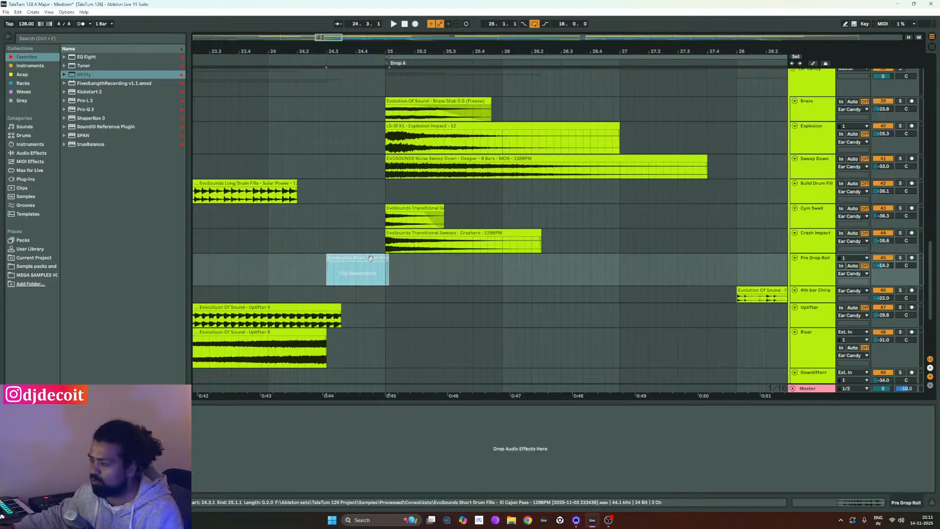
{"action": "scroll", "coordinate": [201, 273], "scroll_direction": "down", "scroll_amount": 6}
{"action": "scroll", "coordinate": [201, 272], "scroll_direction": "down", "scroll_amount": 8}
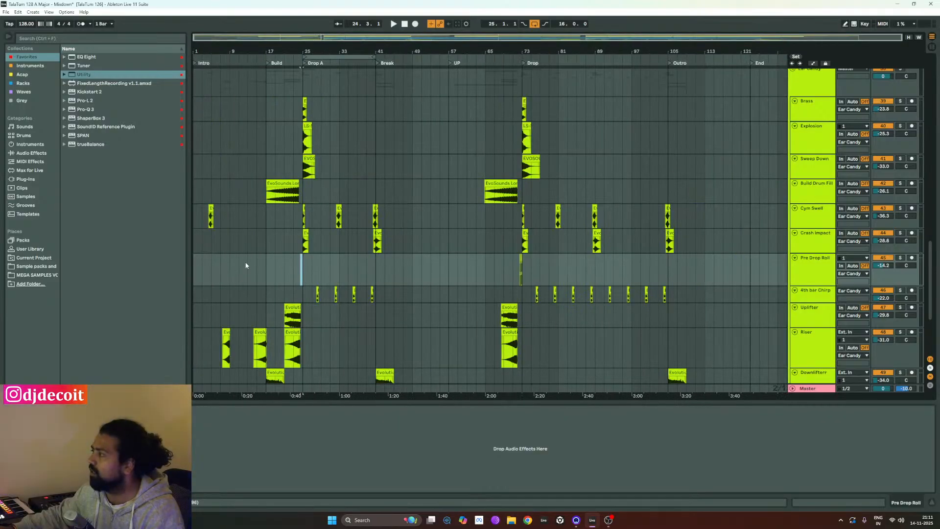
{"action": "left_click", "coordinate": [769, 272]}
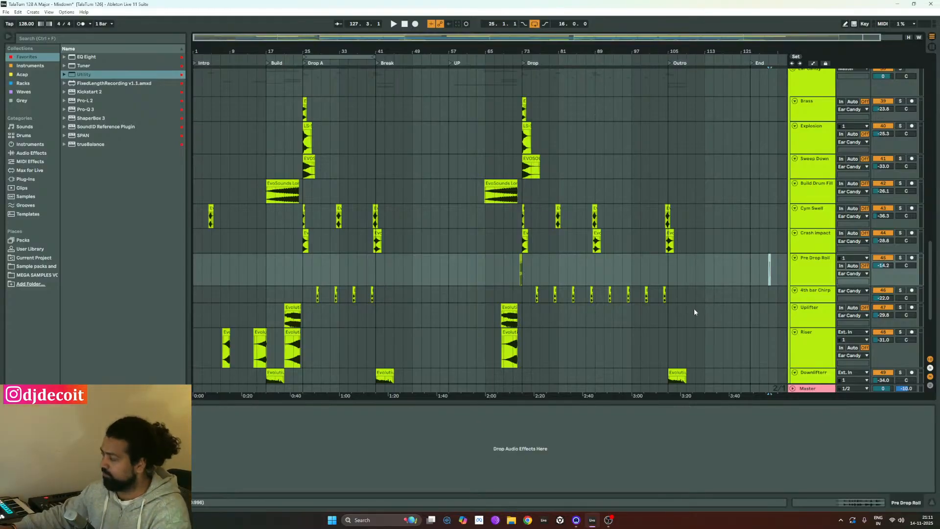
Copy the chopped Pre Drop Roll section of bar 72 to bar 24, directly before Drop A.
{"action": "scroll", "coordinate": [523, 267], "scroll_direction": "up", "scroll_amount": 8}
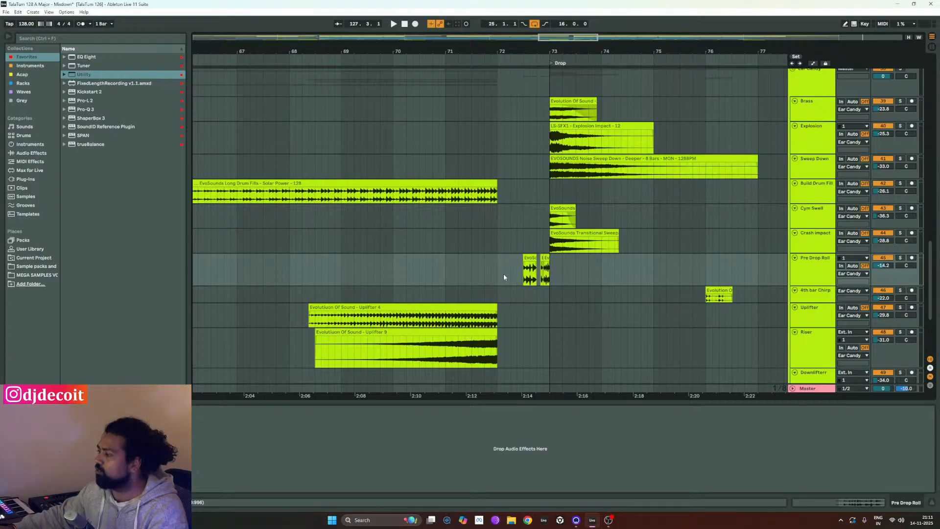
{"action": "left_click_drag", "start_coordinate": [498, 273], "coordinate": [554, 275]}
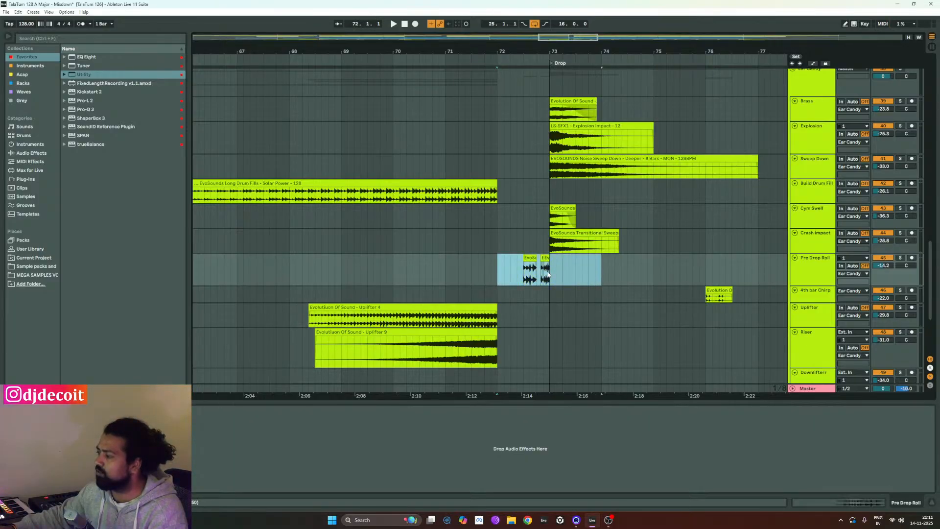
{"action": "scroll", "coordinate": [551, 264], "scroll_direction": "up", "scroll_amount": 8}
{"action": "scroll", "coordinate": [553, 260], "scroll_direction": "down", "scroll_amount": 3}
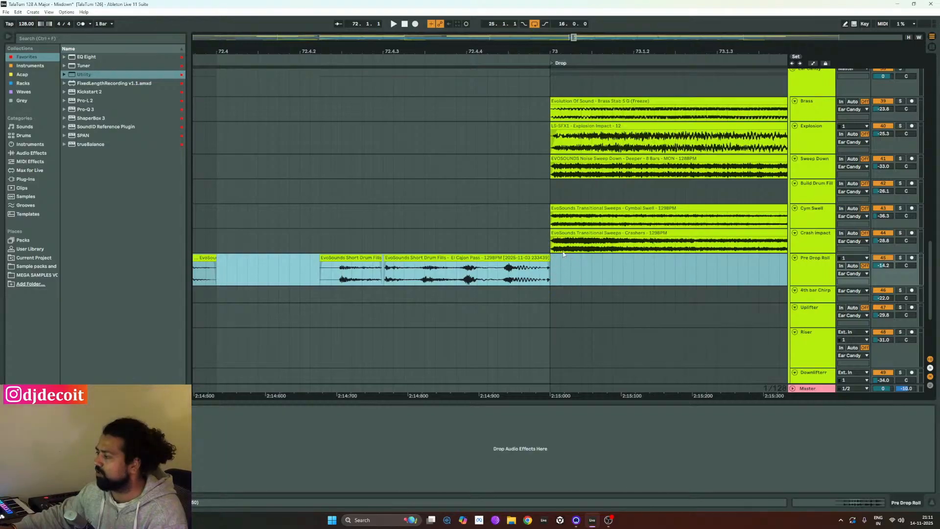
{"action": "scroll", "coordinate": [500, 263], "scroll_direction": "down", "scroll_amount": 3}
{"action": "left_click", "coordinate": [574, 274]}
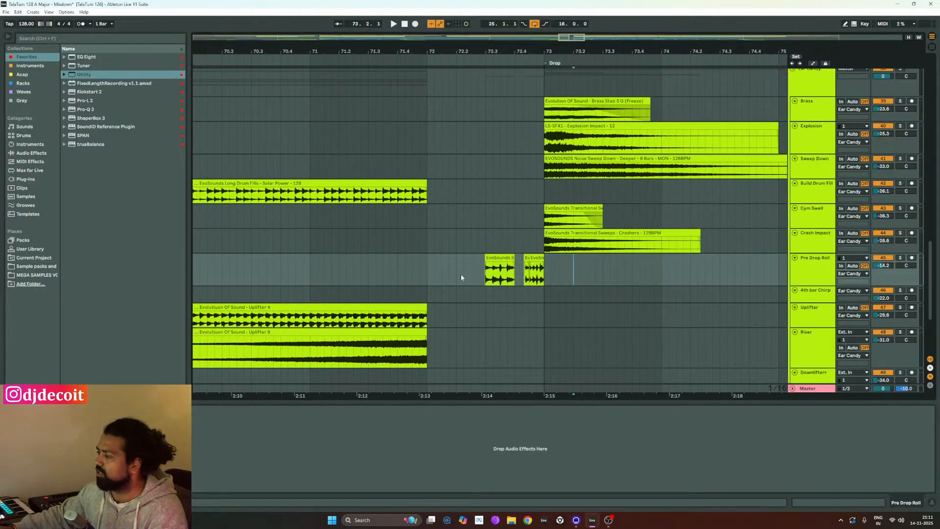
{"action": "left_click_drag", "start_coordinate": [427, 276], "coordinate": [544, 274]}
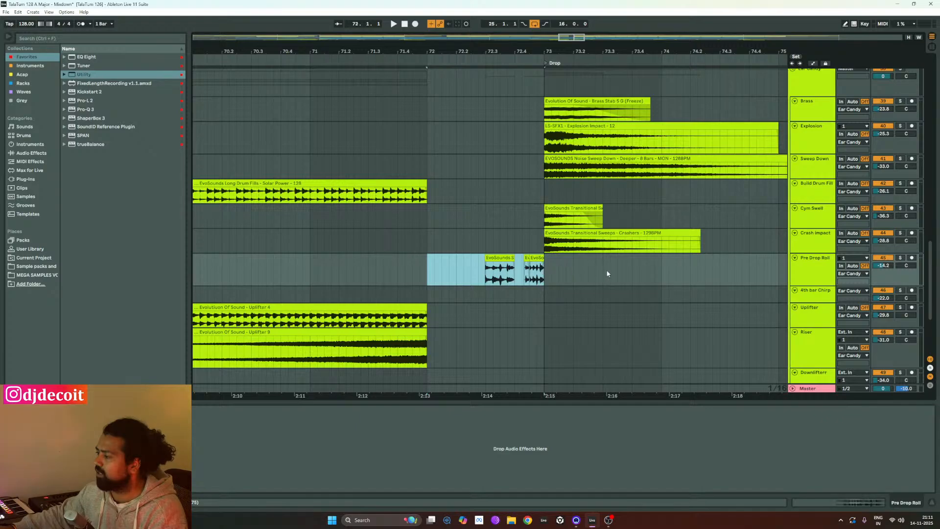
{"action": "scroll", "coordinate": [700, 268], "scroll_direction": "down", "scroll_amount": 10}
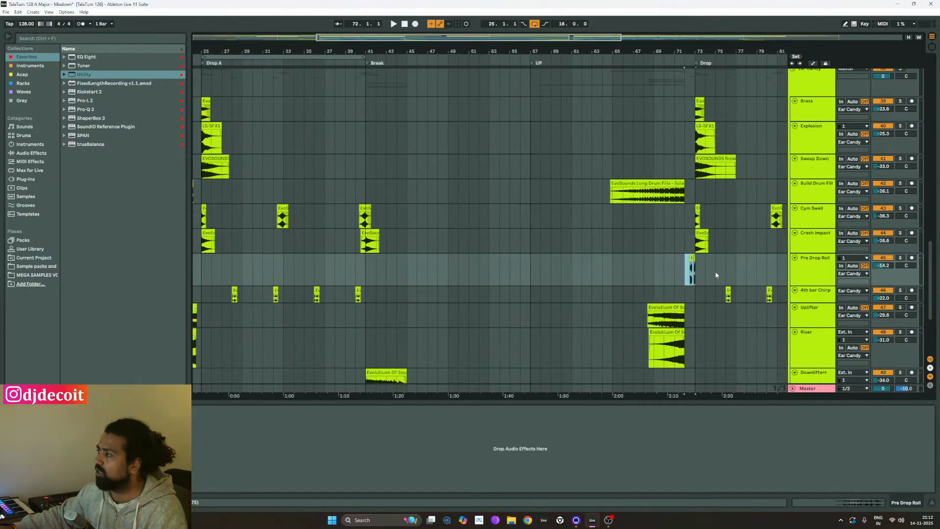
{"action": "scroll", "coordinate": [298, 275], "scroll_direction": "up", "scroll_amount": 8}
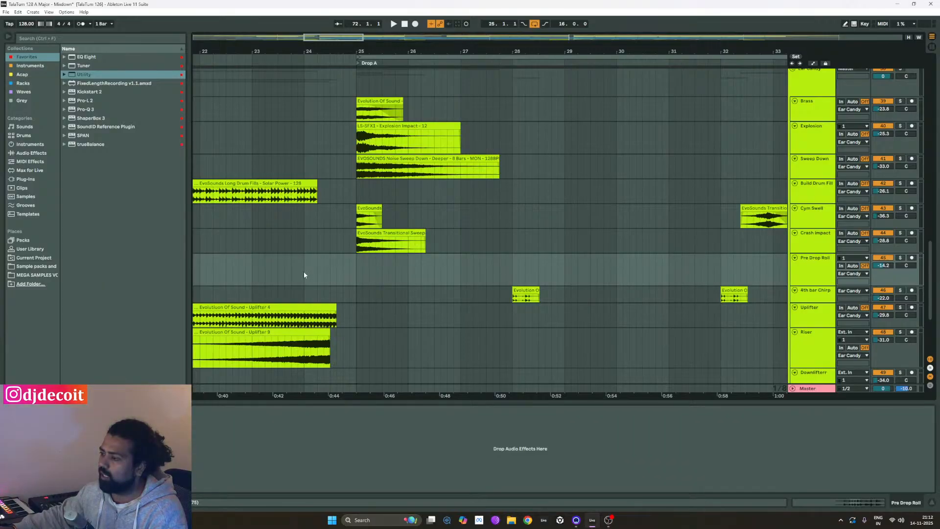
{"action": "left_click", "coordinate": [303, 274]}
{"action": "key", "text": "ctrl+v"}
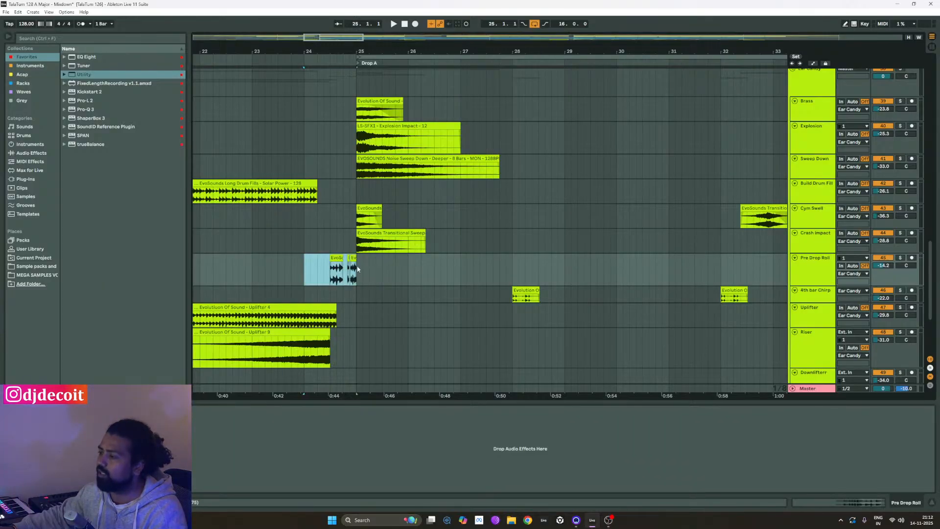
Play the transition into Drop A from bar 21 and from points in bars 22 and 23.
{"action": "left_click", "coordinate": [287, 272]}
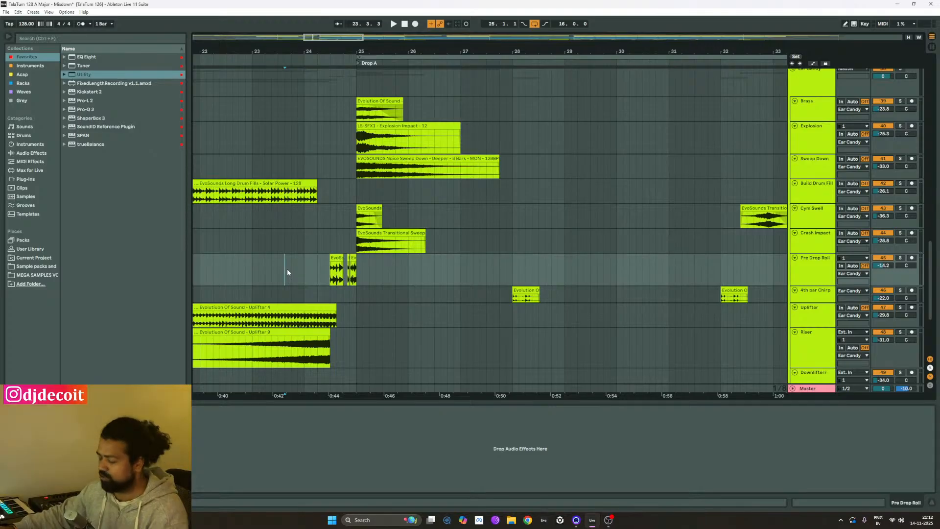
{"action": "scroll", "coordinate": [287, 268], "scroll_direction": "down", "scroll_amount": 3}
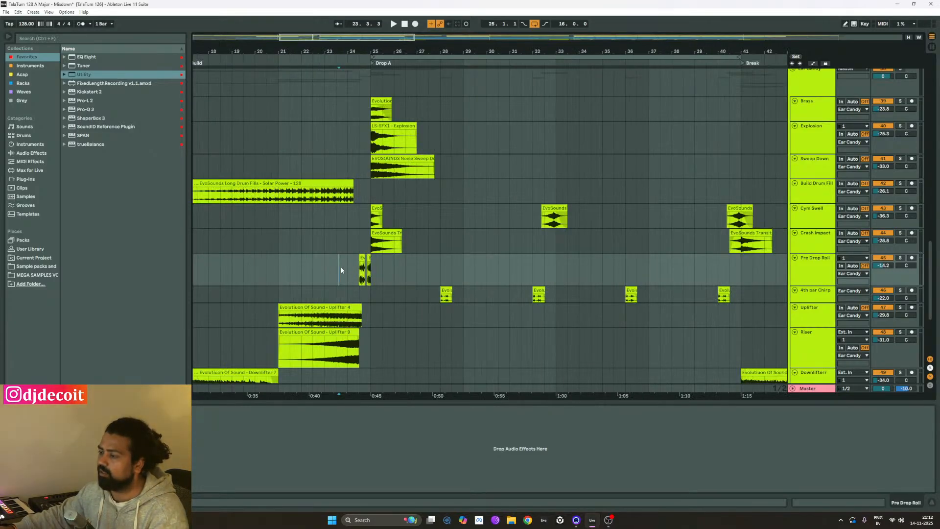
{"action": "left_click", "coordinate": [278, 267]}
{"action": "key", "text": "space"}
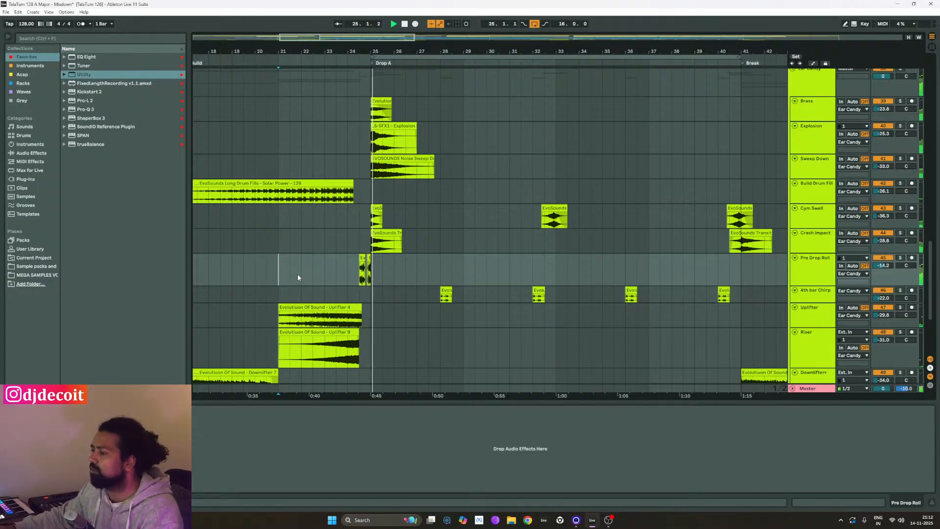
{"action": "scroll", "coordinate": [361, 273], "scroll_direction": "up", "scroll_amount": 2}
{"action": "left_click", "coordinate": [325, 275]}
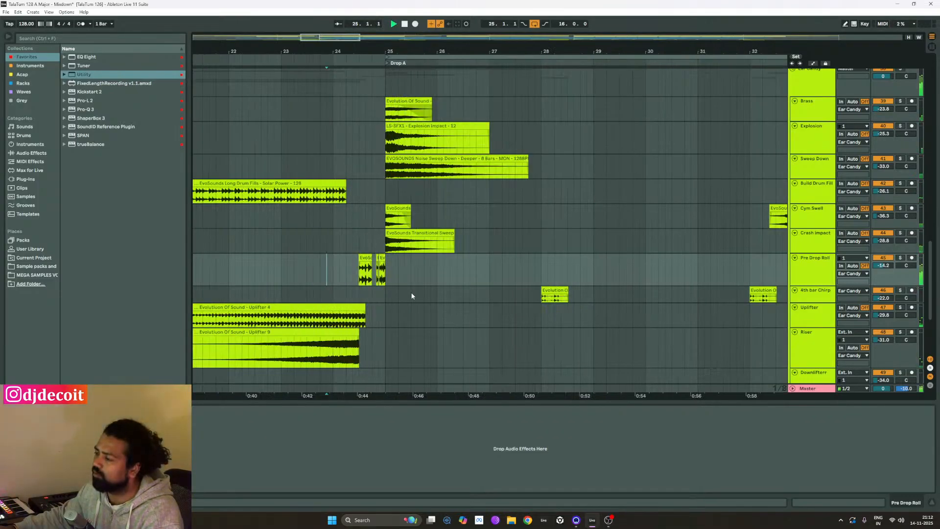
{"action": "left_click", "coordinate": [274, 270]}
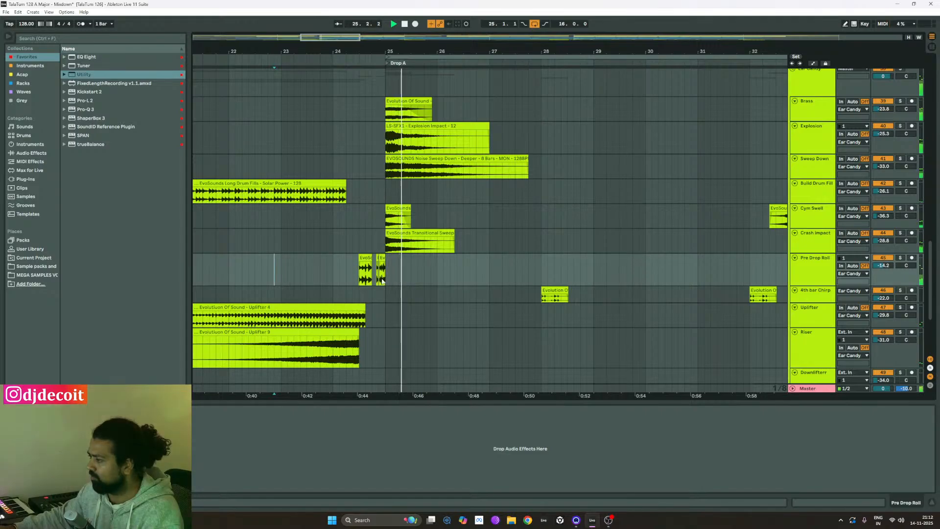
Play the transition into the second Drop from bar 71 to compare its Pre Drop Roll with Drop A's.
{"action": "scroll", "coordinate": [222, 287], "scroll_direction": "down", "scroll_amount": 5}
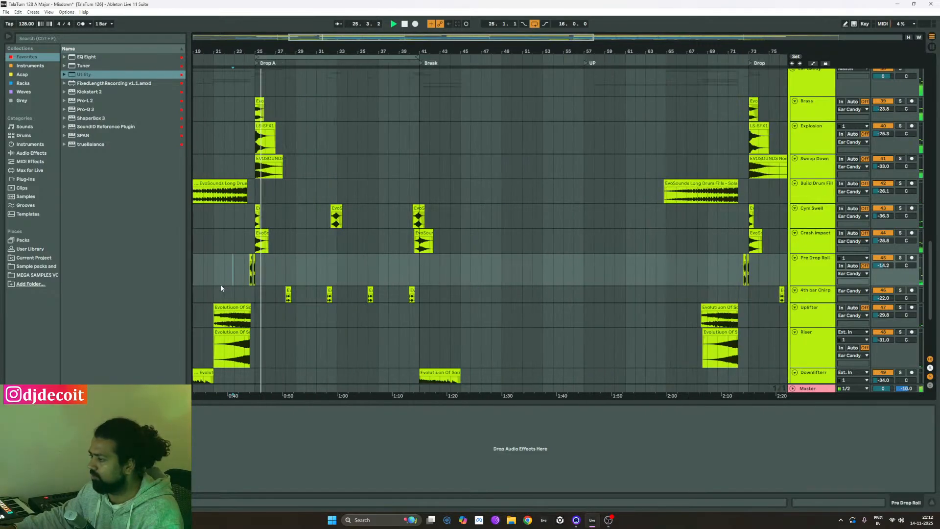
{"action": "left_click", "coordinate": [727, 271]}
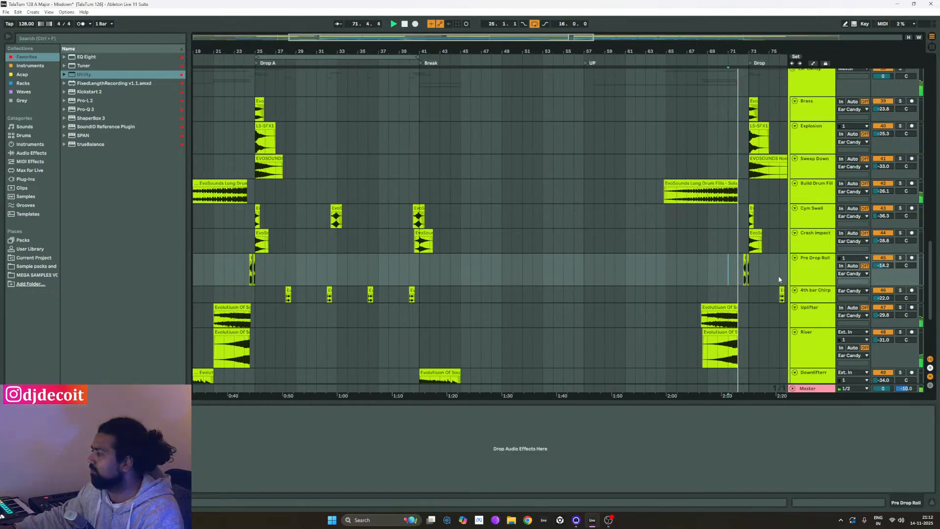
{"action": "scroll", "coordinate": [778, 275], "scroll_direction": "up", "scroll_amount": 7}
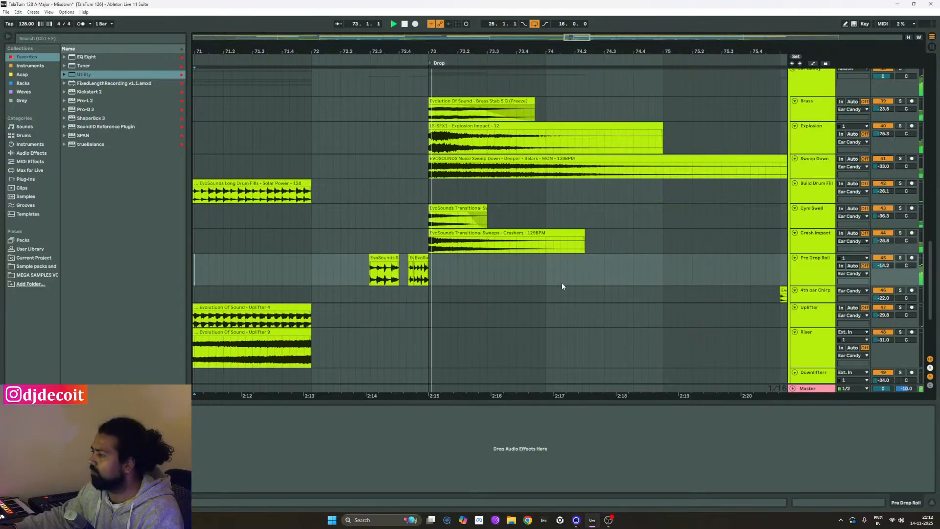
{"action": "scroll", "coordinate": [490, 289], "scroll_direction": "down", "scroll_amount": 7}
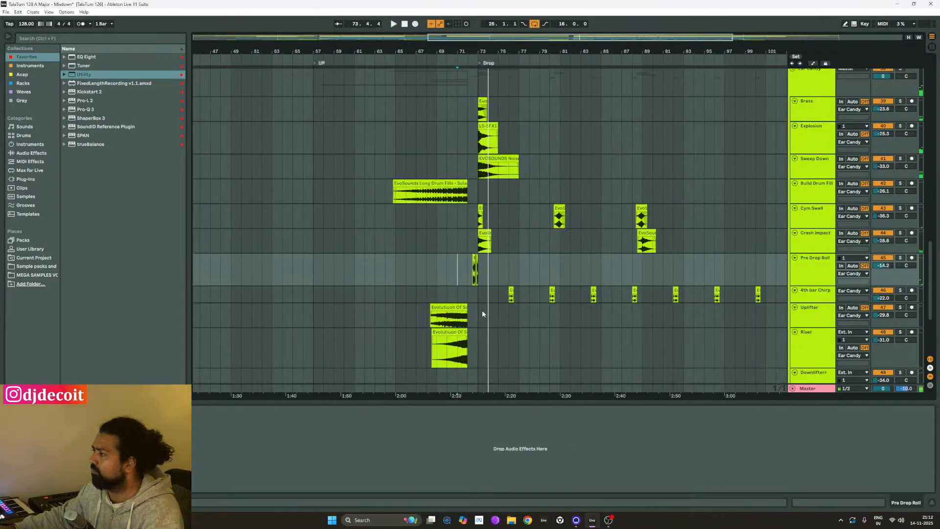
Play the vocal tracks' entry into Drop A from bar 21 with the whole arrangement in view.
{"action": "scroll", "coordinate": [482, 311], "scroll_direction": "up", "scroll_amount": 10}
{"action": "scroll", "coordinate": [481, 311], "scroll_direction": "up", "scroll_amount": 1}
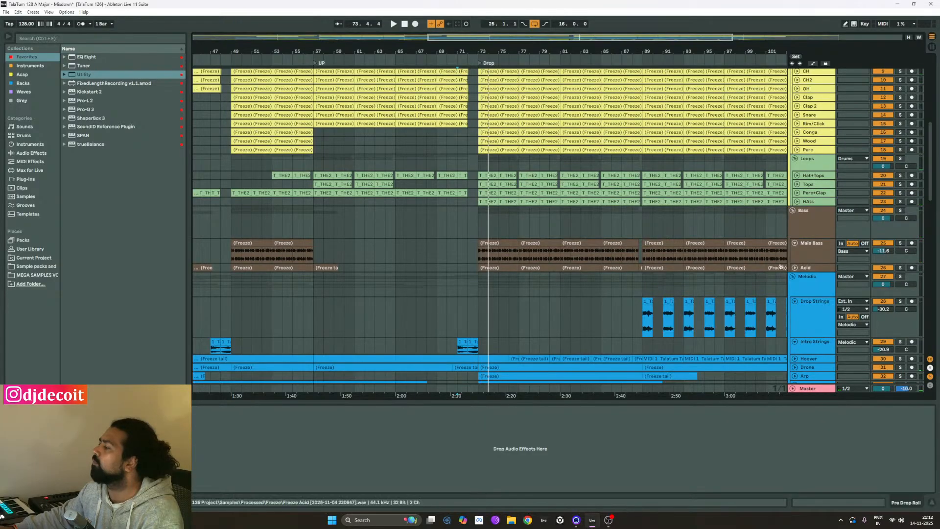
{"action": "scroll", "coordinate": [778, 264], "scroll_direction": "up", "scroll_amount": 1}
{"action": "scroll", "coordinate": [751, 259], "scroll_direction": "down", "scroll_amount": 4}
{"action": "scroll", "coordinate": [494, 198], "scroll_direction": "up", "scroll_amount": 7}
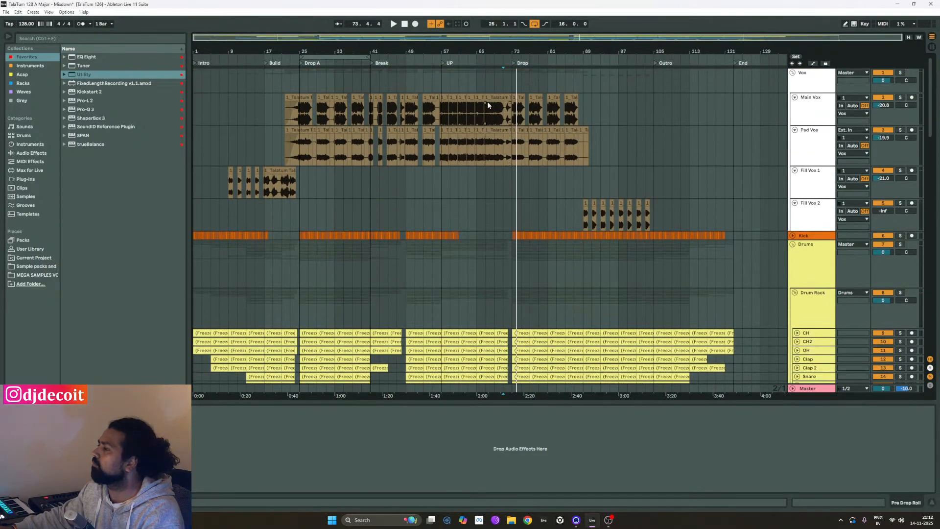
{"action": "left_click", "coordinate": [280, 117]}
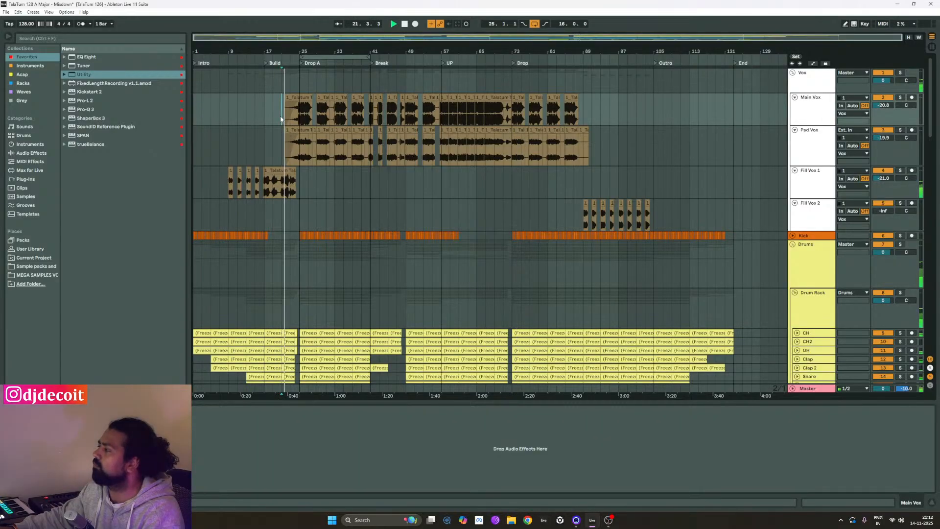
{"action": "scroll", "coordinate": [292, 132], "scroll_direction": "up", "scroll_amount": 3}
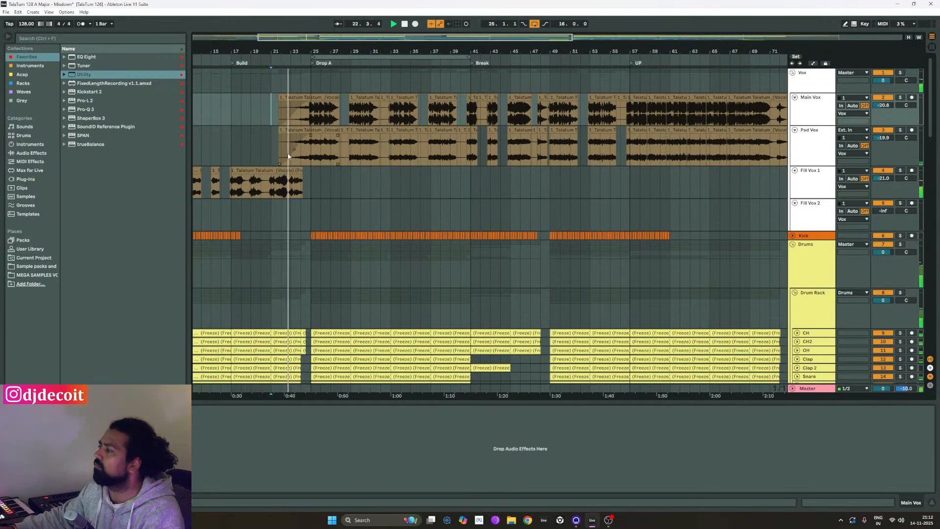
{"action": "scroll", "coordinate": [215, 148], "scroll_direction": "down", "scroll_amount": 3}
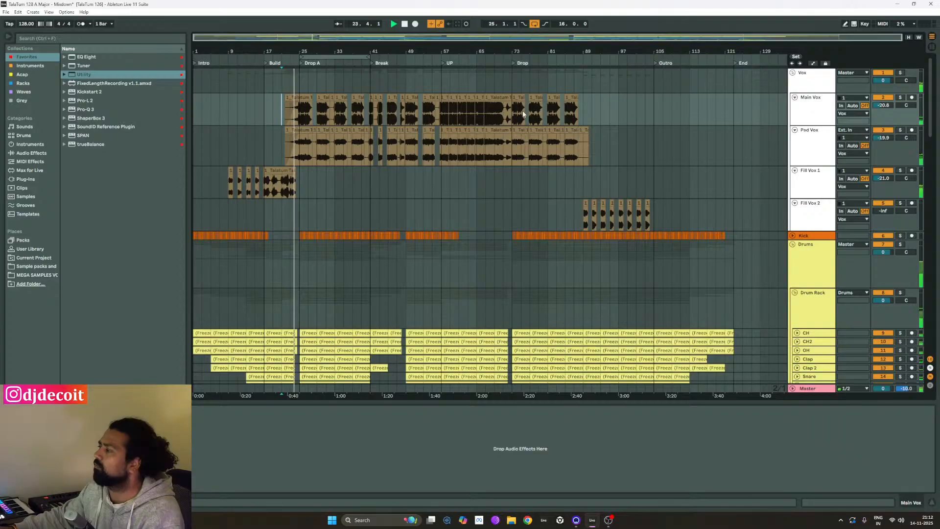
Play the vocals into the second Drop from bar 72 and inspect the Main Vox waveform around bar 73.
{"action": "scroll", "coordinate": [513, 120], "scroll_direction": "up", "scroll_amount": 10}
{"action": "scroll", "coordinate": [513, 120], "scroll_direction": "down", "scroll_amount": 7}
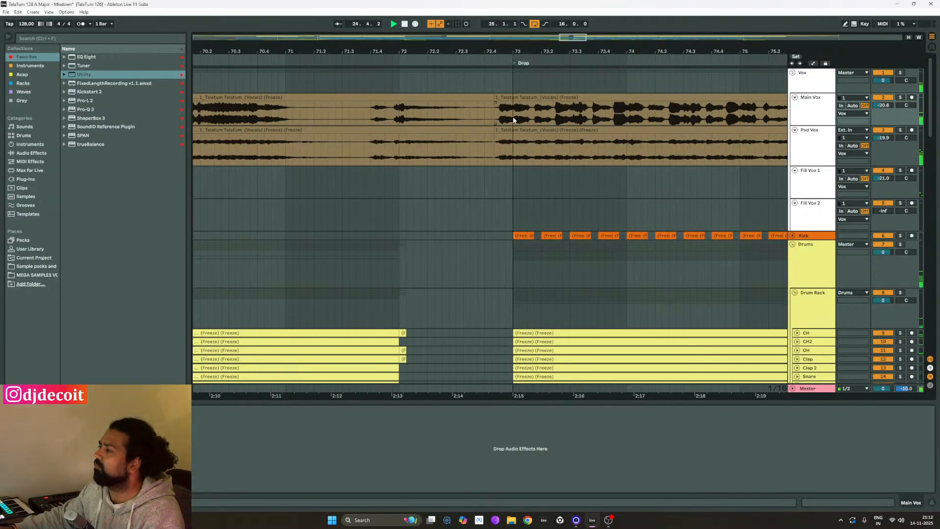
{"action": "left_click", "coordinate": [503, 115]}
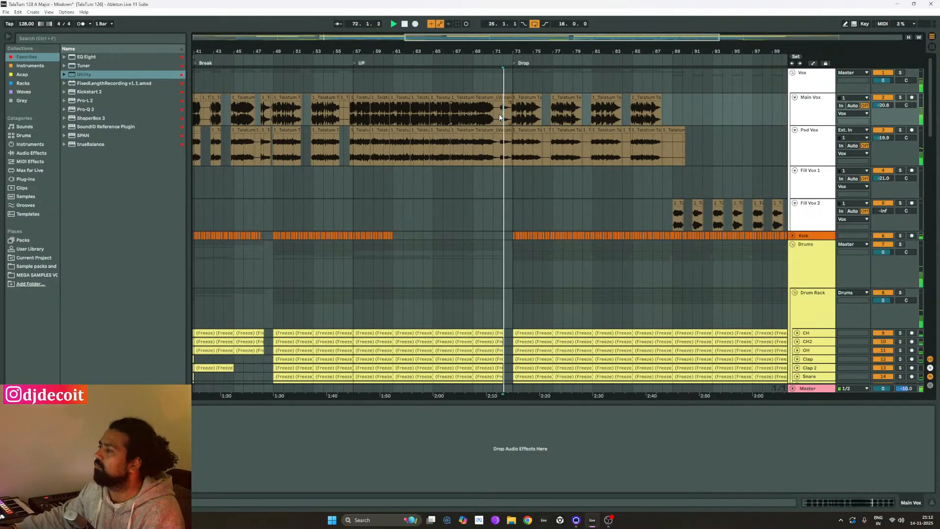
{"action": "scroll", "coordinate": [526, 122], "scroll_direction": "up", "scroll_amount": 7}
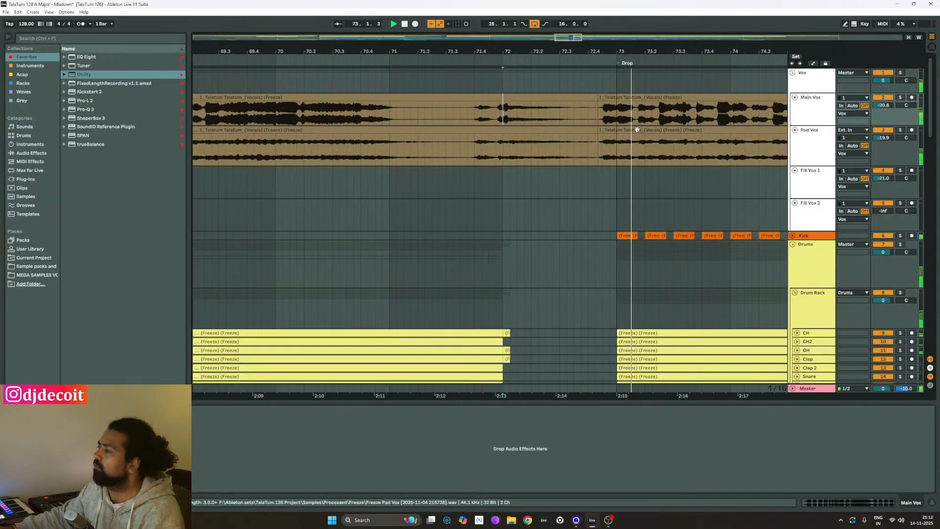
{"action": "scroll", "coordinate": [646, 117], "scroll_direction": "down", "scroll_amount": 4}
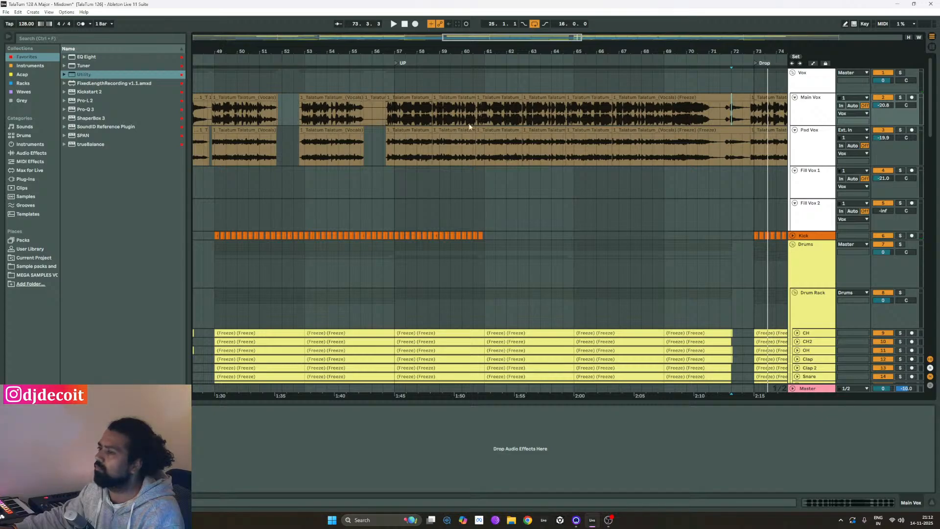
Examine the Main Vox waveform at the start of Drop A around bar 25 with the track temporarily enlarged.
{"action": "key", "text": "w"}
{"action": "scroll", "coordinate": [294, 109], "scroll_direction": "up", "scroll_amount": 6}
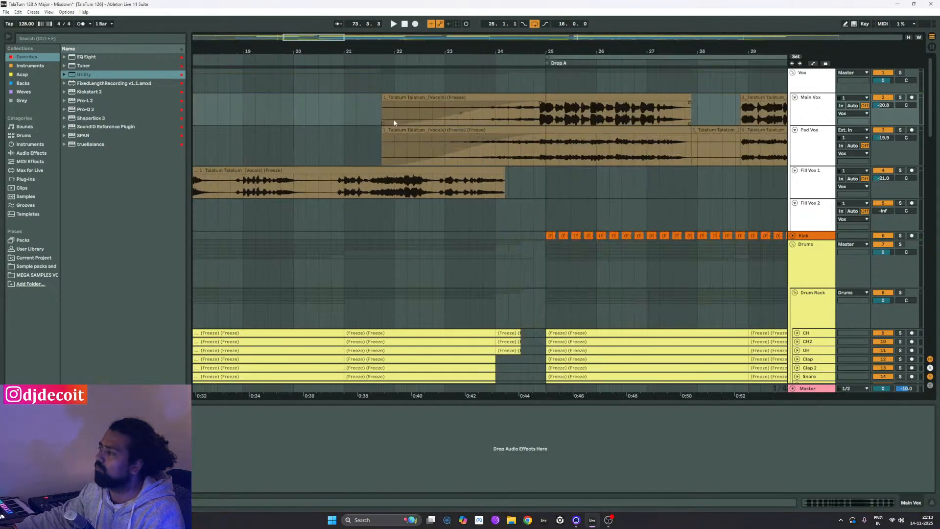
{"action": "scroll", "coordinate": [571, 117], "scroll_direction": "up", "scroll_amount": 3}
{"action": "scroll", "coordinate": [529, 113], "scroll_direction": "up", "scroll_amount": 3}
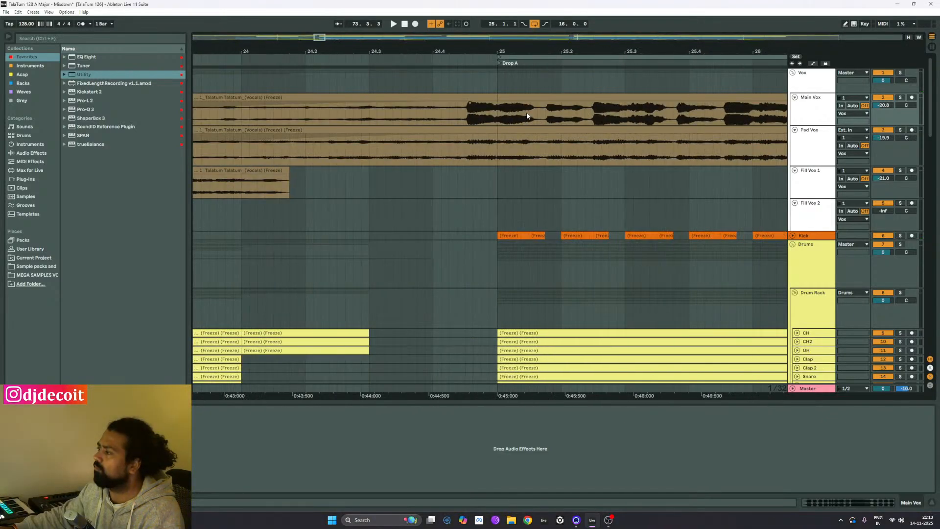
{"action": "key", "text": "plus"}
{"action": "key", "text": "plus"}
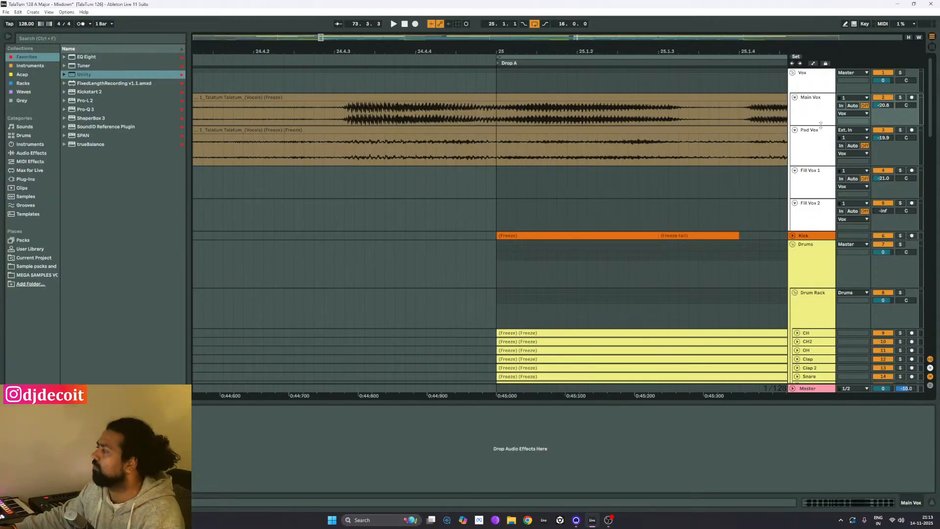
{"action": "left_click_drag", "start_coordinate": [821, 125], "coordinate": [809, 297]}
{"action": "scroll", "coordinate": [380, 196], "scroll_direction": "down", "scroll_amount": 3}
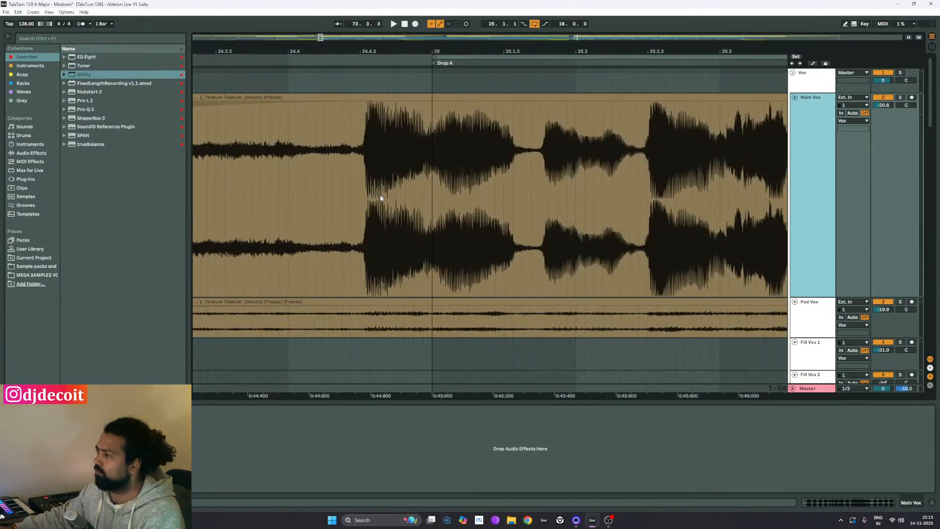
{"action": "scroll", "coordinate": [380, 194], "scroll_direction": "down", "scroll_amount": 2}
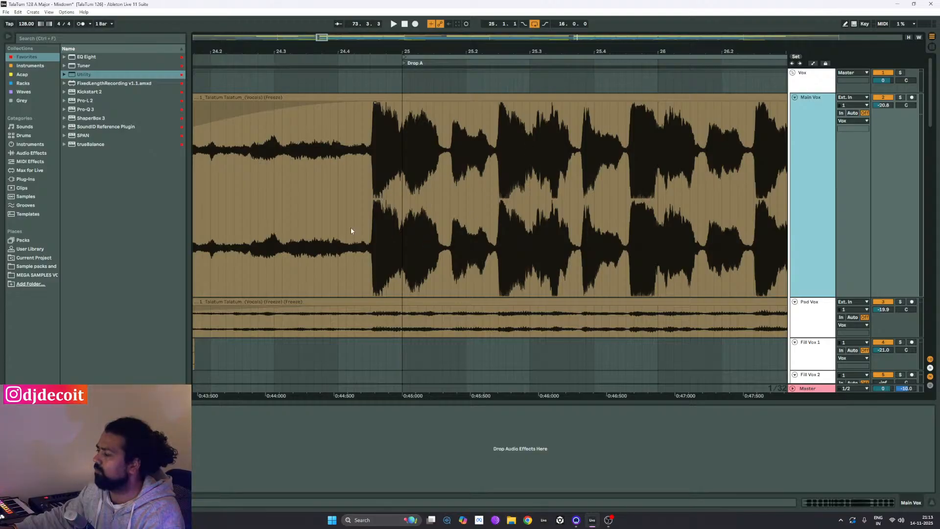
{"action": "scroll", "coordinate": [351, 228], "scroll_direction": "down", "scroll_amount": 3, "text": "ctrl"}
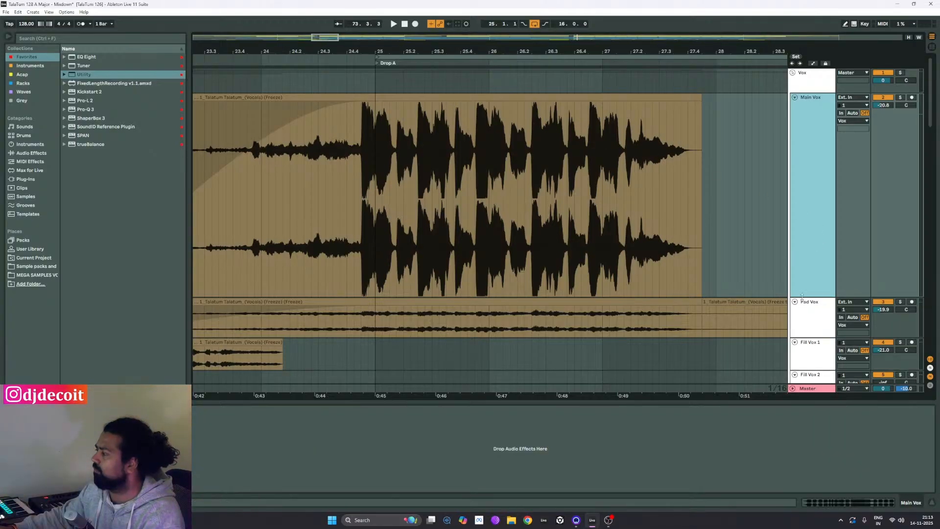
{"action": "left_click_drag", "start_coordinate": [802, 296], "coordinate": [826, 132]}
Compare the opening Main Vox clip of Drop A with the one that starts the second Drop.
{"action": "scroll", "coordinate": [243, 185], "scroll_direction": "down", "scroll_amount": 7}
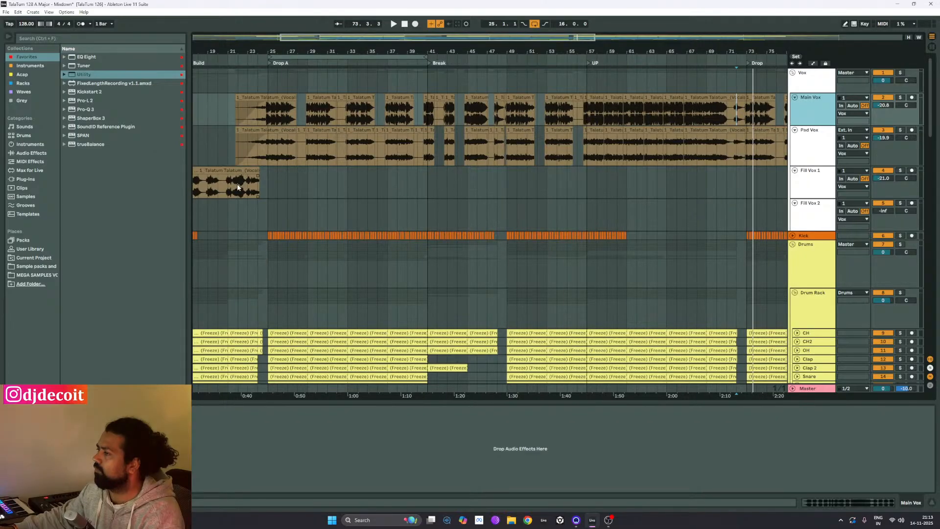
{"action": "scroll", "coordinate": [237, 186], "scroll_direction": "down", "scroll_amount": 3}
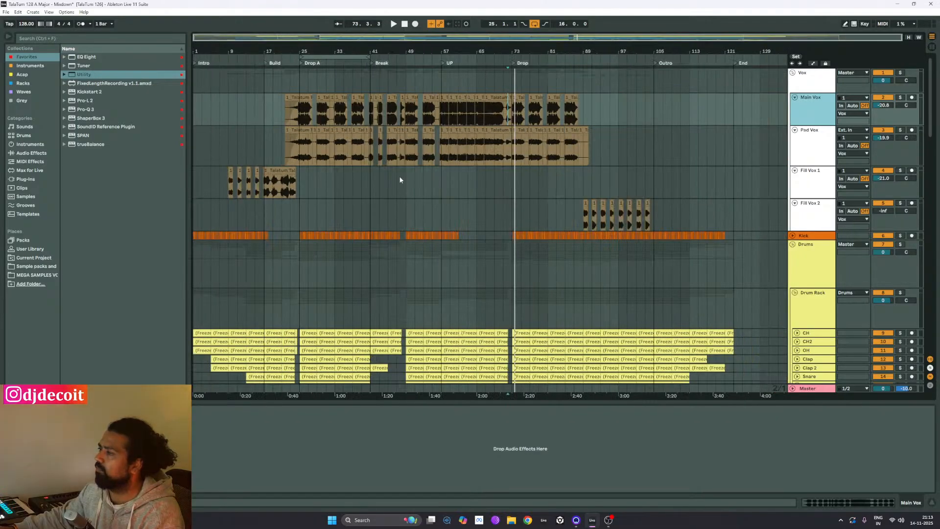
{"action": "left_click", "coordinate": [305, 96]}
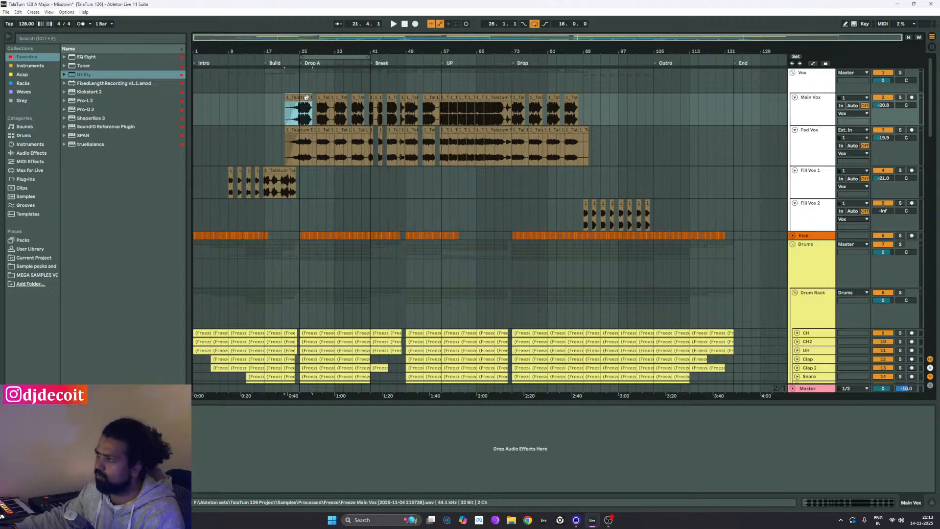
{"action": "left_click", "coordinate": [518, 96]}
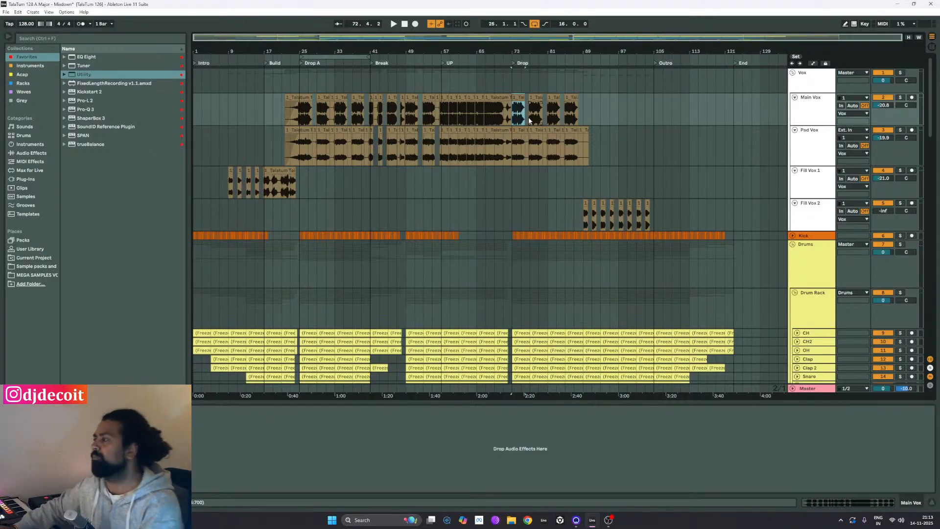
{"action": "key", "text": "z"}
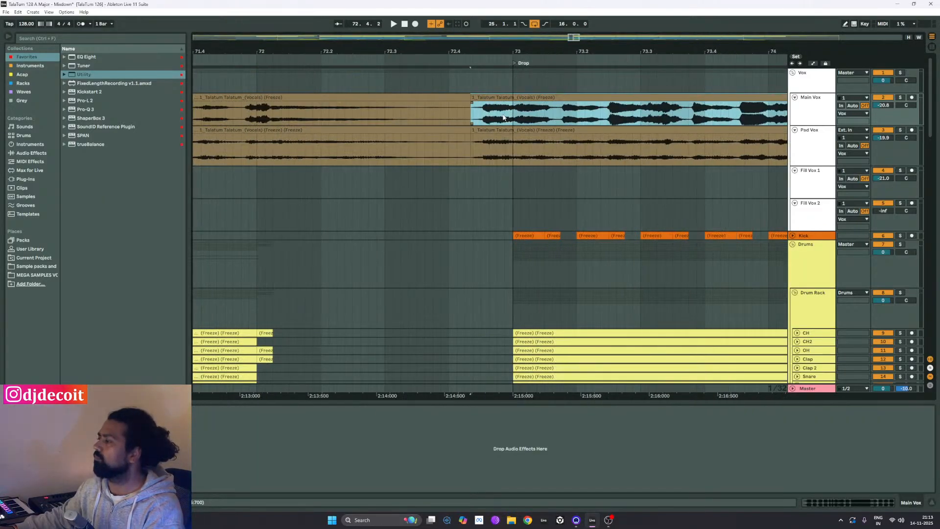
{"action": "key", "text": "x"}
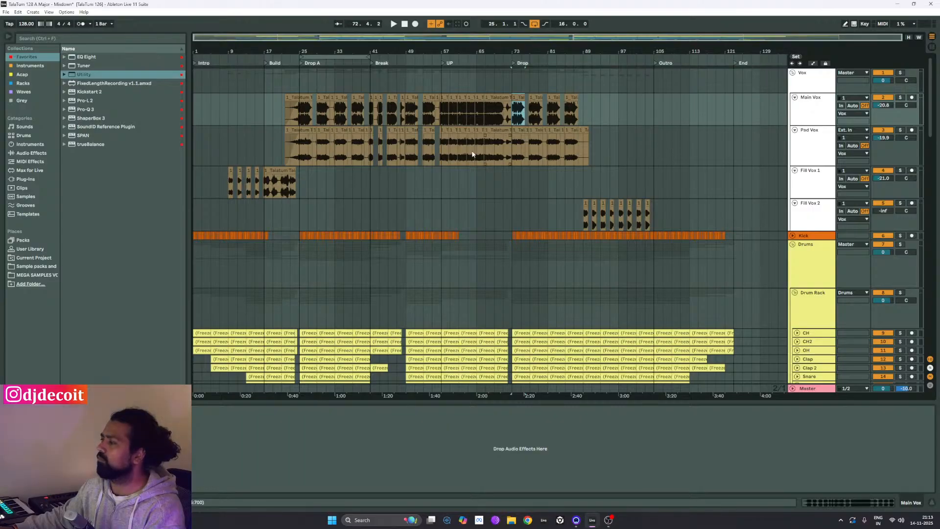
{"action": "scroll", "coordinate": [295, 112], "scroll_direction": "up", "scroll_amount": 8}
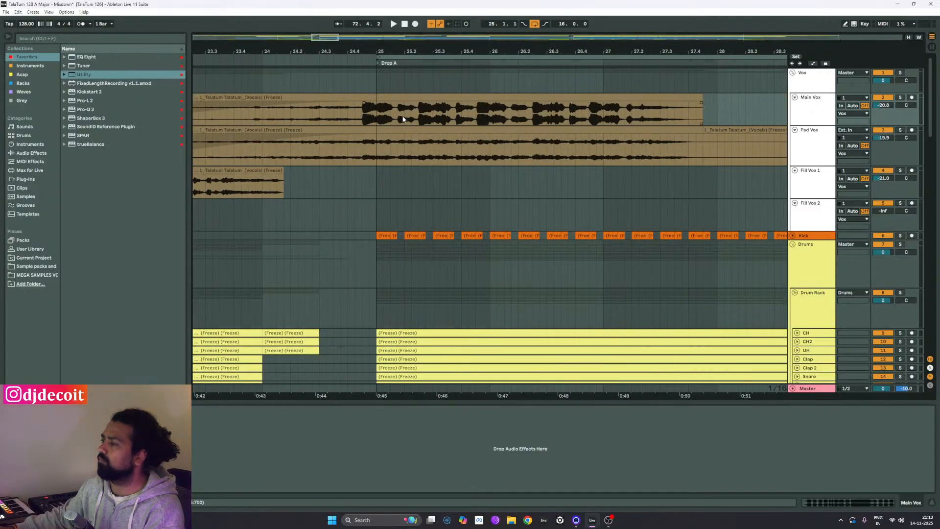
{"action": "scroll", "coordinate": [214, 145], "scroll_direction": "down", "scroll_amount": 5}
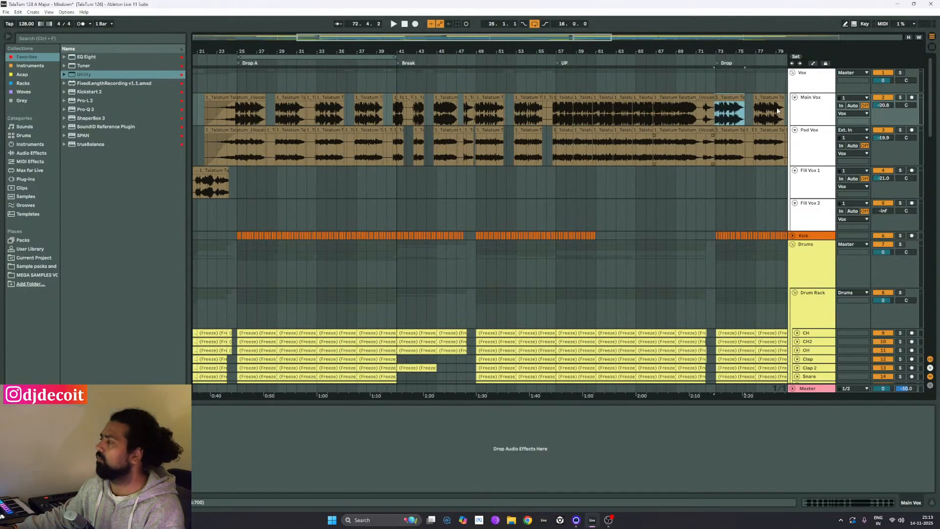
{"action": "key", "text": "z"}
{"action": "scroll", "coordinate": [615, 111], "scroll_direction": "right", "scroll_amount": 3}
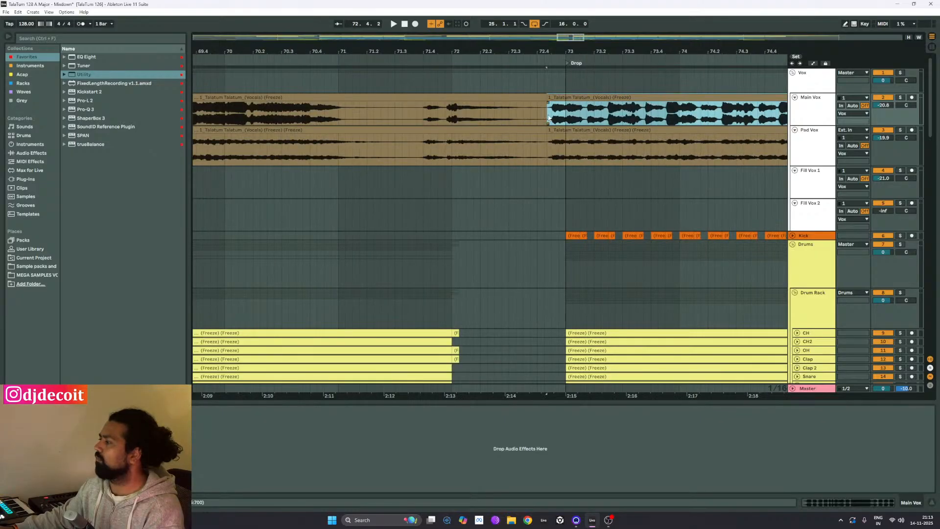
Play the second Drop from the start of its first Main Vox clip, just before bar 73.
{"action": "left_click", "coordinate": [548, 117]}
{"action": "key", "text": "space"}
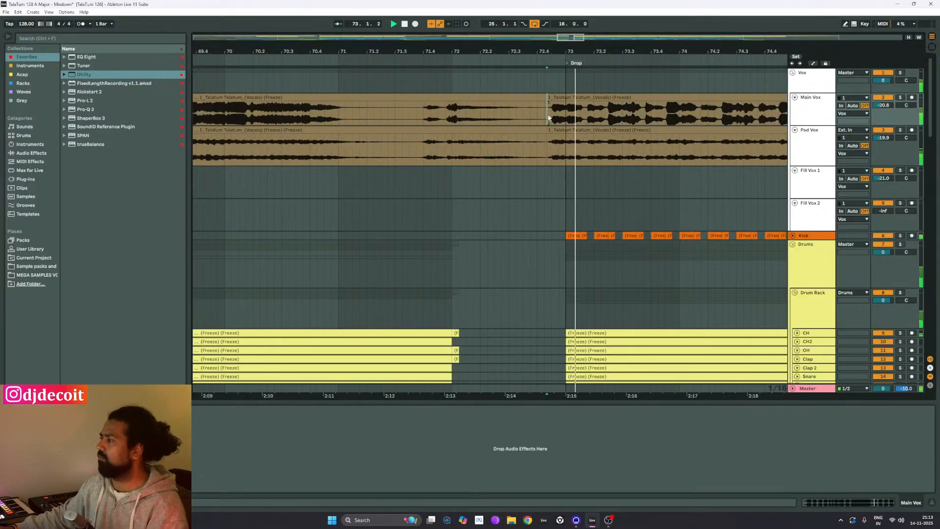
{"action": "left_click", "coordinate": [409, 191]}
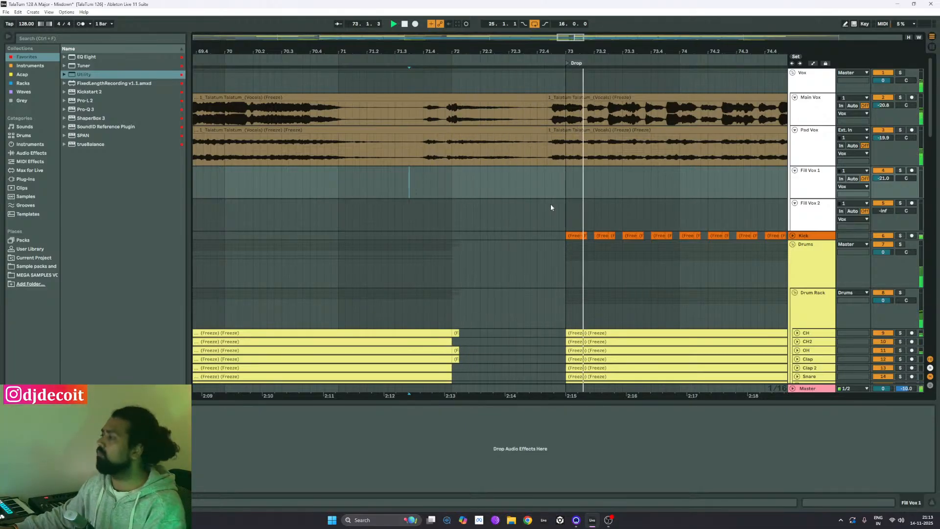
{"action": "scroll", "coordinate": [380, 210], "scroll_direction": "down", "scroll_amount": 3, "text": "ctrl"}
{"action": "scroll", "coordinate": [379, 210], "scroll_direction": "down", "scroll_amount": 5, "text": "ctrl"}
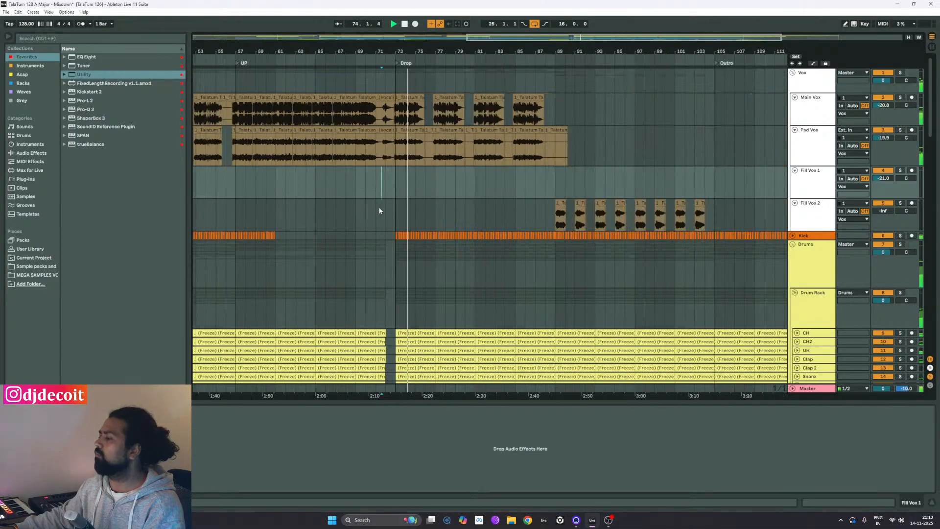
{"action": "key", "text": "space"}
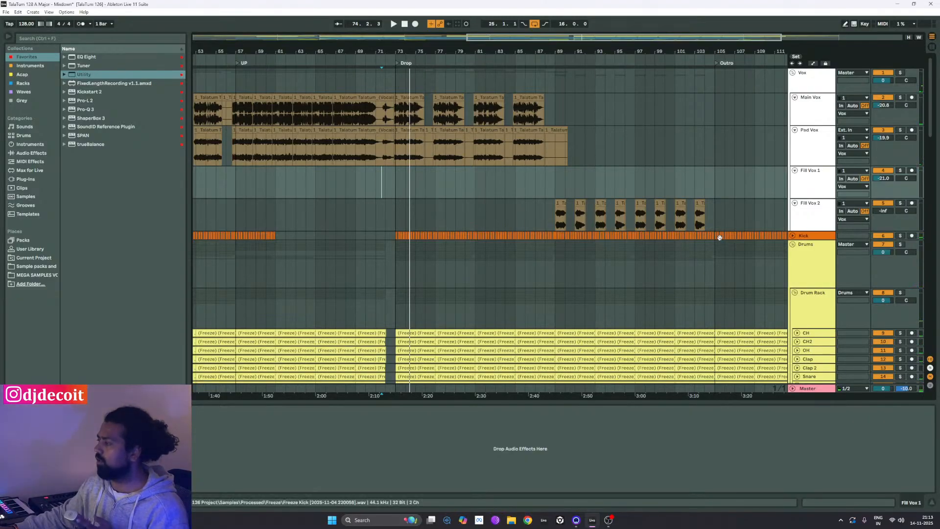
Raise the Fill Vox 2 volume to -13.5 dB while playing the second Drop from bar 87.
{"action": "scroll", "coordinate": [424, 201], "scroll_direction": "down", "scroll_amount": 3, "text": "ctrl"}
{"action": "left_click", "coordinate": [577, 216]}
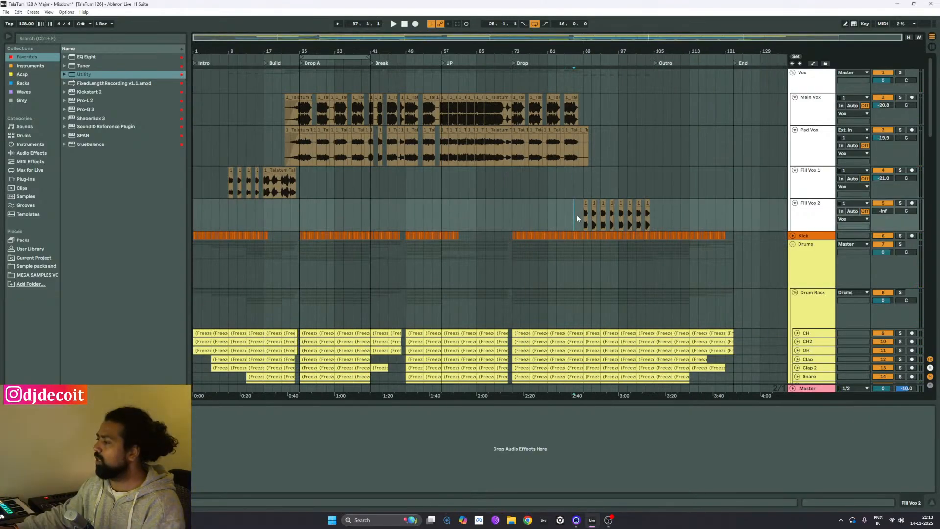
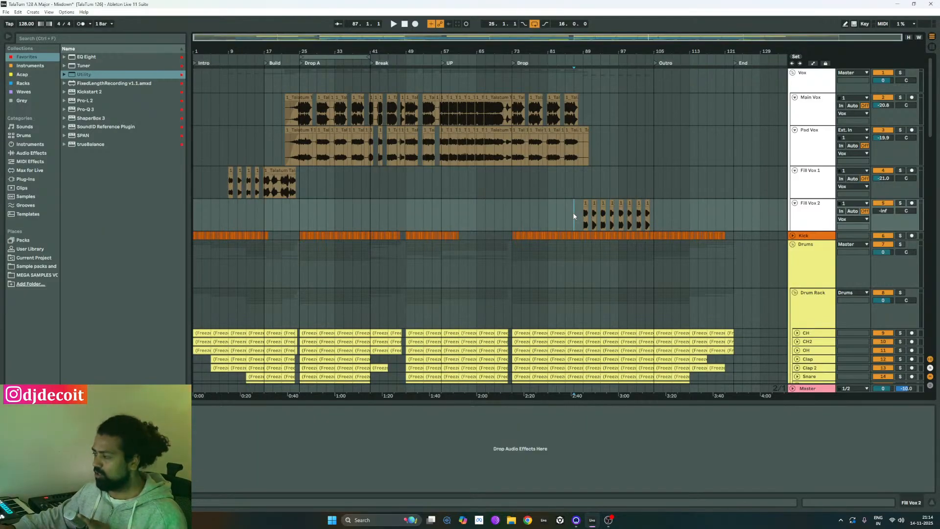
{"action": "key", "text": "space"}
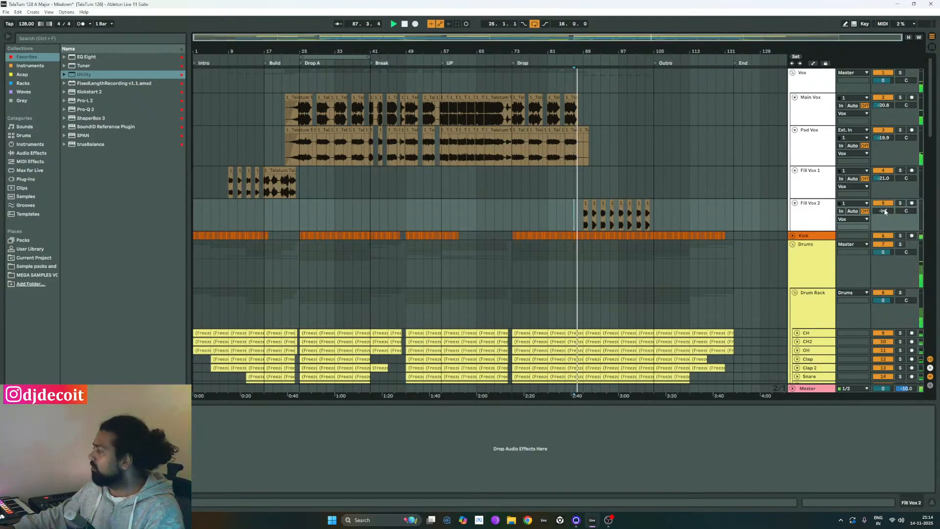
{"action": "left_click_drag", "start_coordinate": [886, 211], "coordinate": [886, 174]}
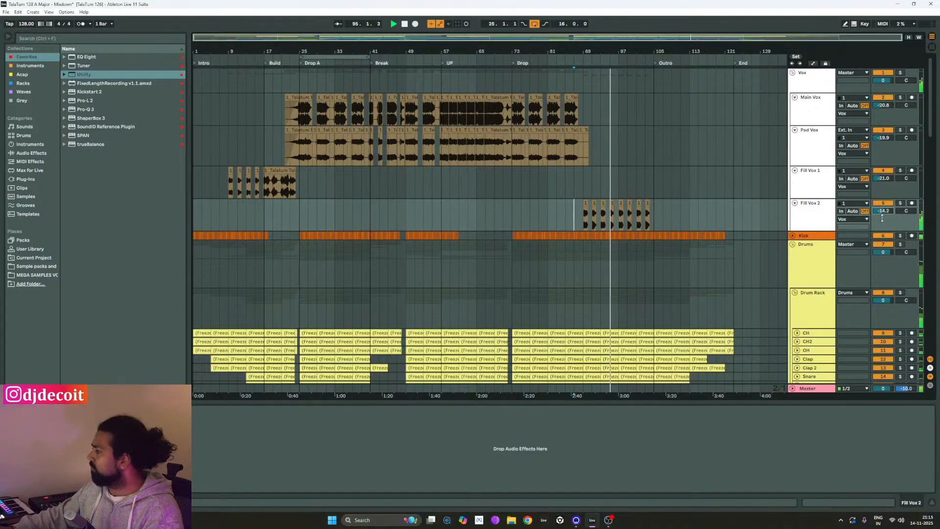
{"action": "left_click_drag", "start_coordinate": [883, 211], "coordinate": [883, 210]}
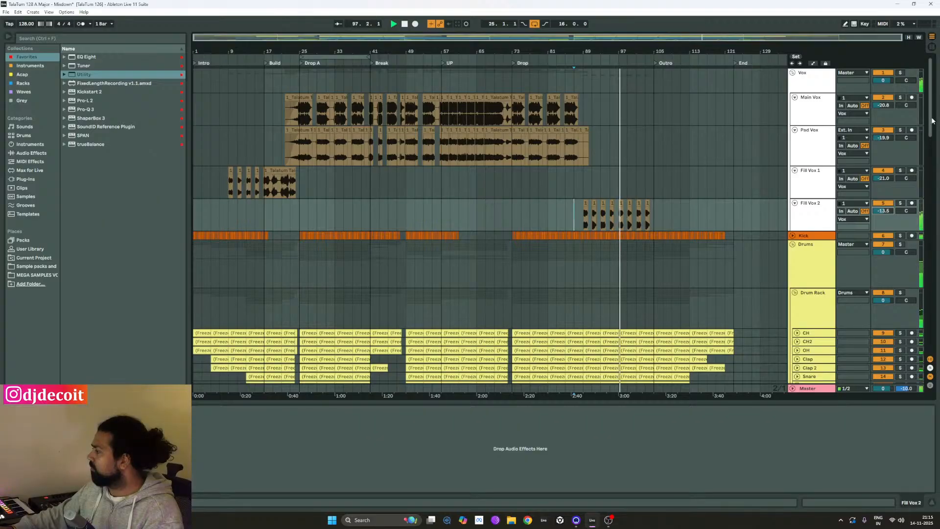
{"action": "key", "text": "space"}
Set a 16-bar loop from bar 89 around the Fill Vox 2 clips and play it.
{"action": "left_click_drag", "start_coordinate": [341, 57], "coordinate": [624, 73]}
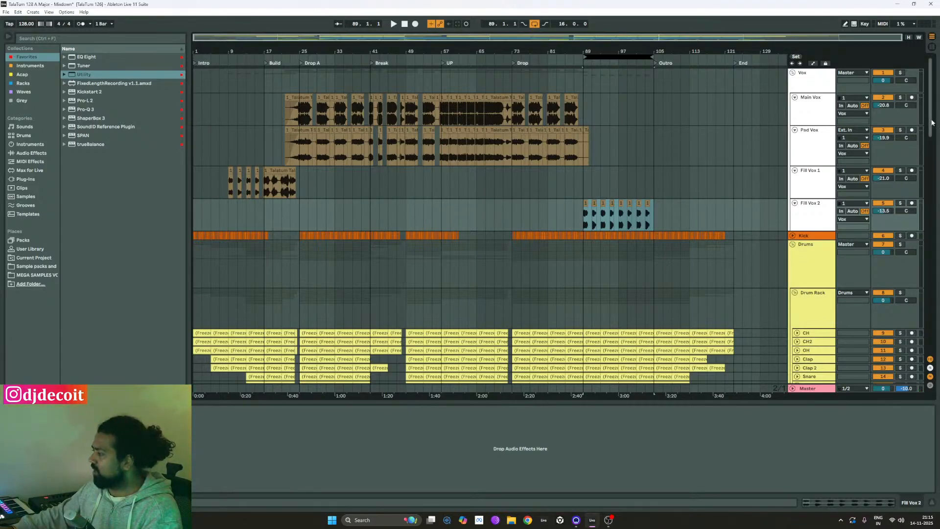
{"action": "key", "text": "space"}
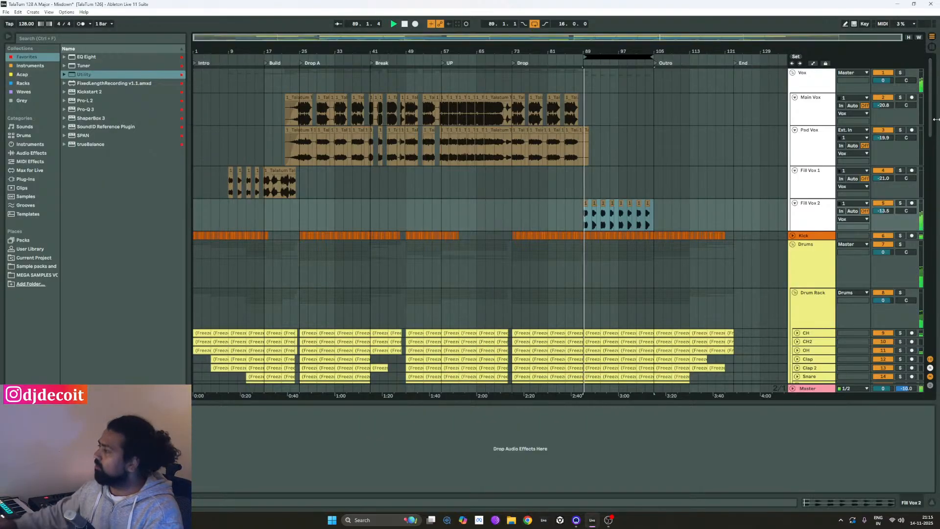
Raise the Drop Strings volume to -13.9 dB while the loop from bar 89 plays, then stop playback.
{"action": "left_click_drag", "start_coordinate": [935, 119], "coordinate": [935, 225]}
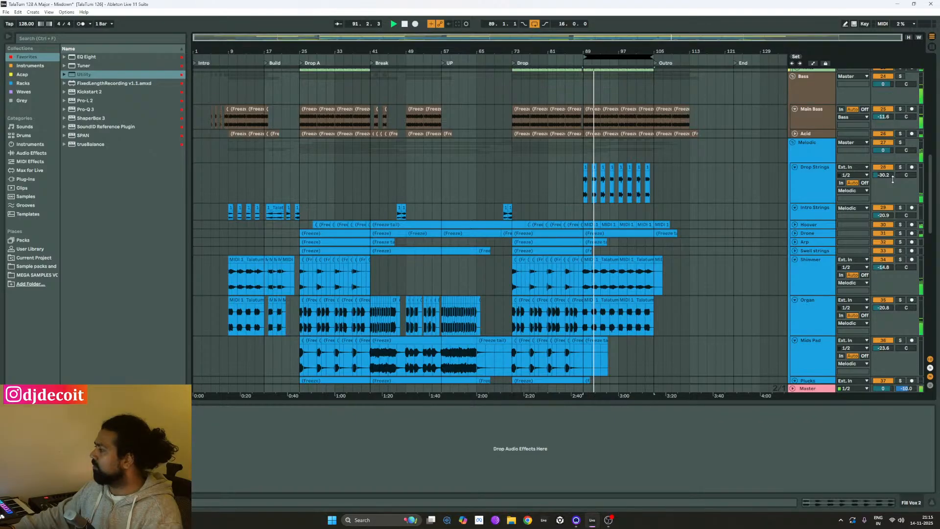
{"action": "left_click_drag", "start_coordinate": [892, 180], "coordinate": [892, 134]}
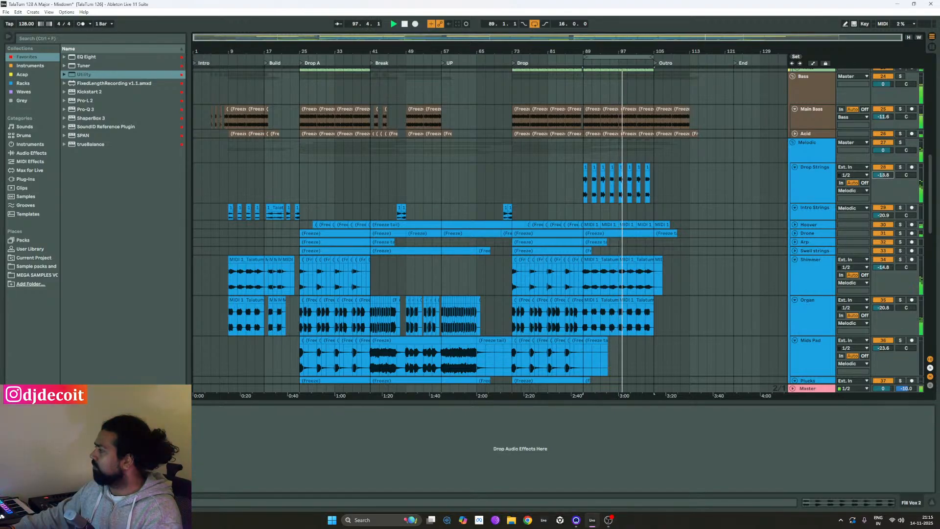
{"action": "left_click_drag", "start_coordinate": [882, 175], "coordinate": [882, 176]}
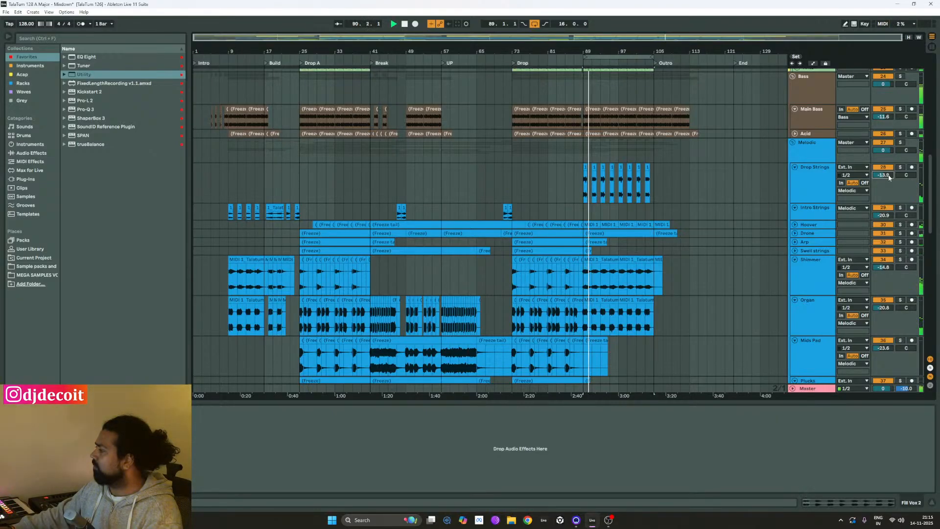
{"action": "key", "text": "space"}
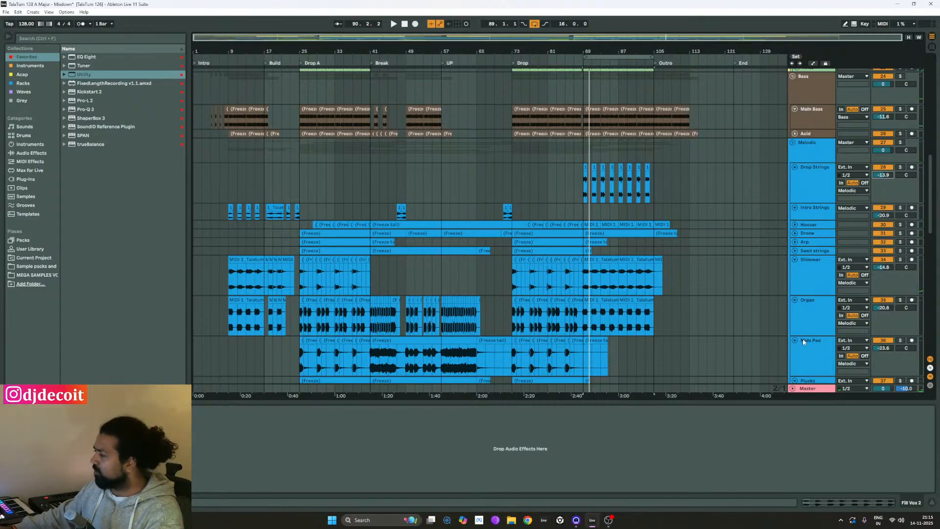
Expand and mute the Hoover track, and raise the Drop Strings volume to -8.9 dB while playing from bar 89.
{"action": "left_click", "coordinate": [794, 225]}
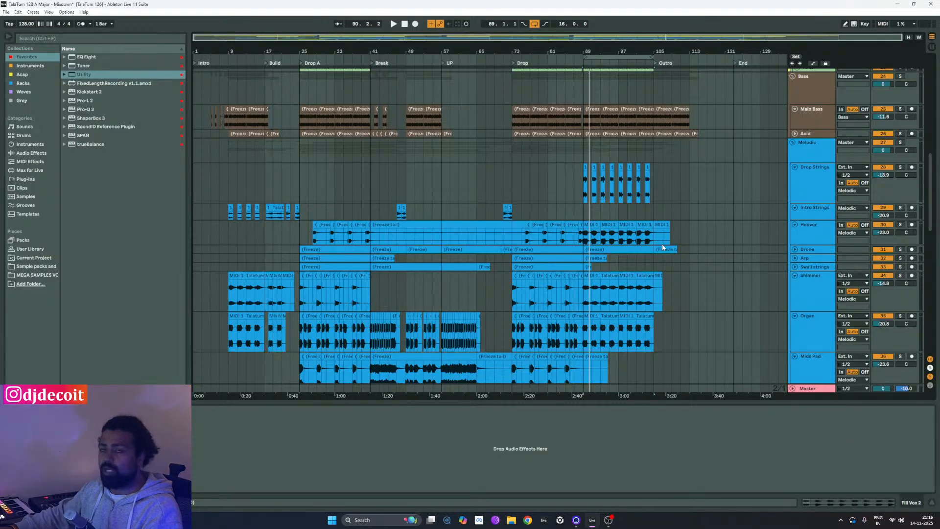
{"action": "left_click", "coordinate": [583, 213]}
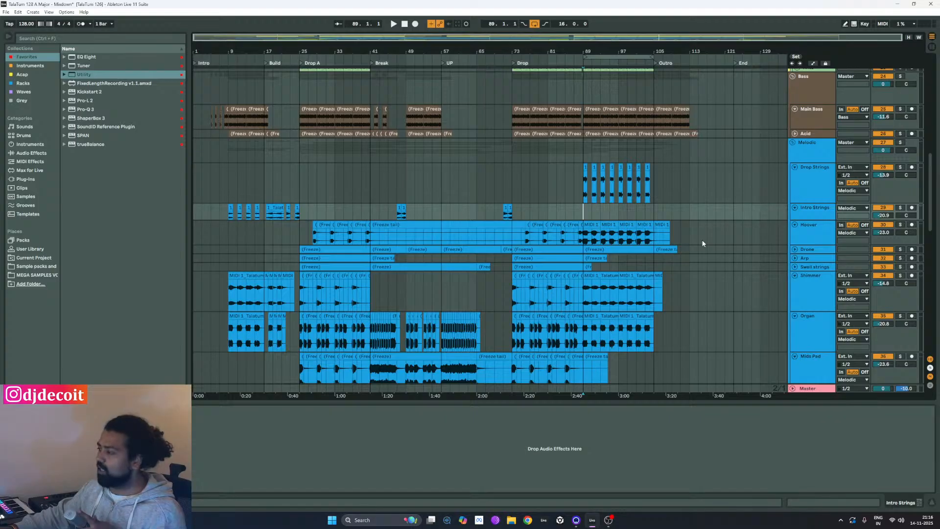
{"action": "key", "text": "space"}
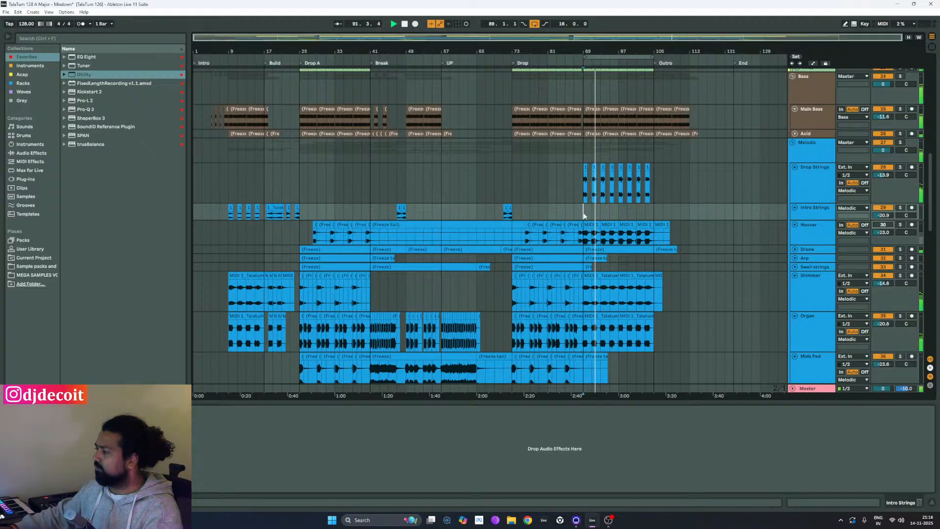
{"action": "scroll", "coordinate": [811, 298], "scroll_direction": "down", "scroll_amount": 3}
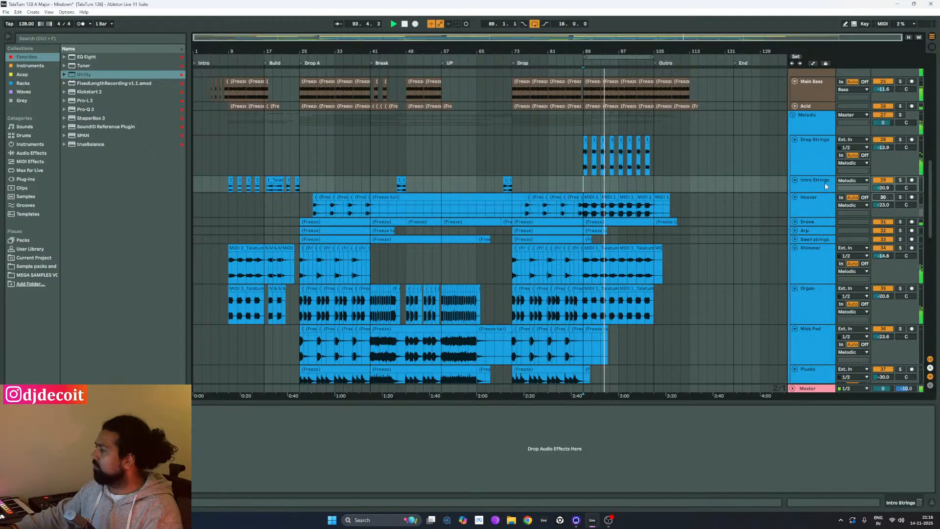
{"action": "left_click_drag", "start_coordinate": [884, 148], "coordinate": [886, 153]}
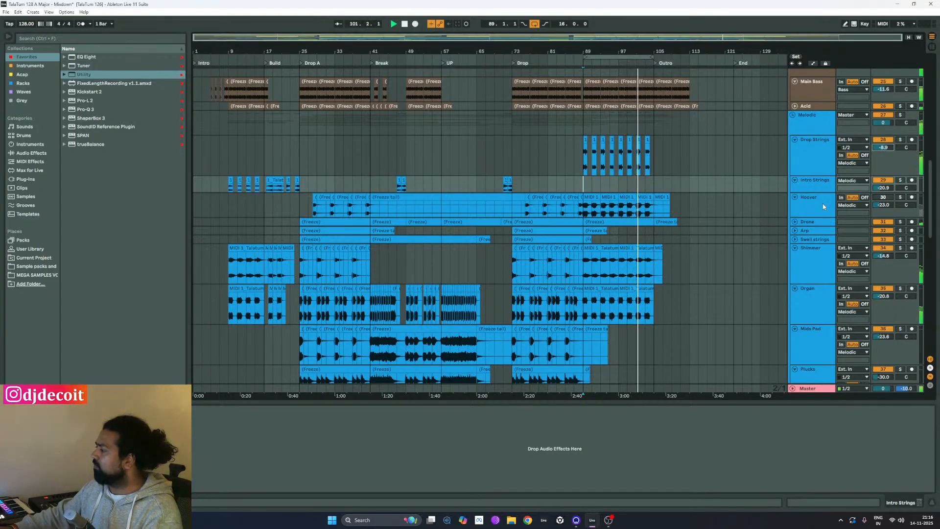
Unmute the Hoover track and add a Utility device with its Gain automation shown.
{"action": "left_click", "coordinate": [810, 203]}
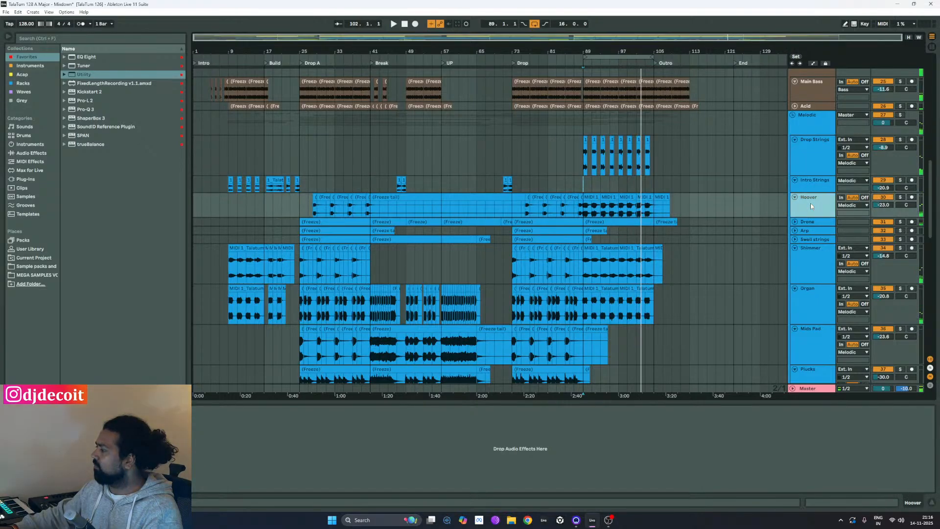
{"action": "left_click", "coordinate": [83, 74]}
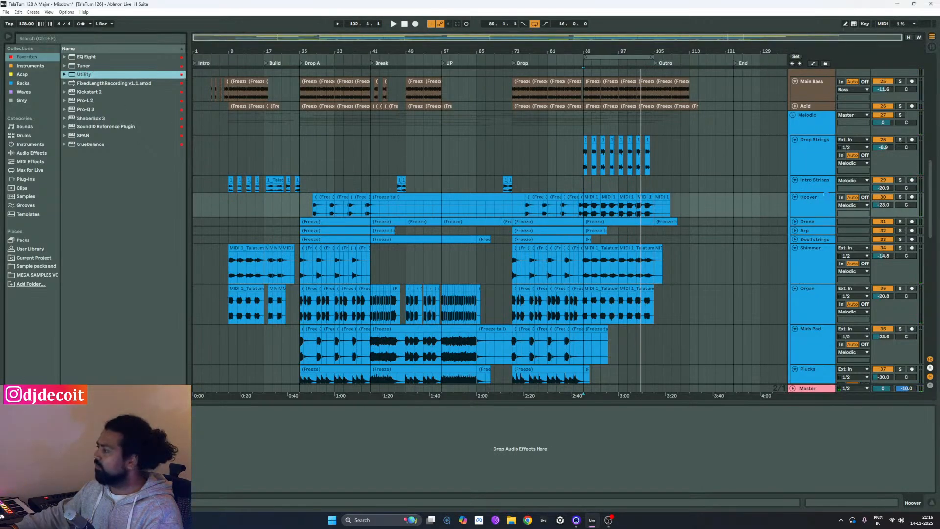
{"action": "key", "text": "a"}
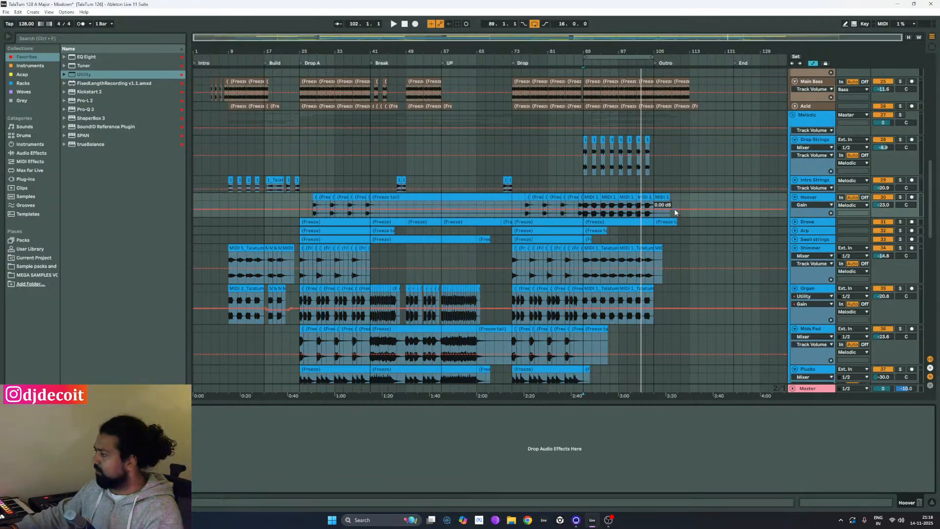
Automate the Hoover's Utility gain to drop from 0 dB to -6.36 dB at bar 89.
{"action": "scroll", "coordinate": [674, 211], "scroll_direction": "up", "scroll_amount": 5, "text": "ctrl"}
{"action": "scroll", "coordinate": [675, 211], "scroll_direction": "down", "scroll_amount": 3, "text": "ctrl"}
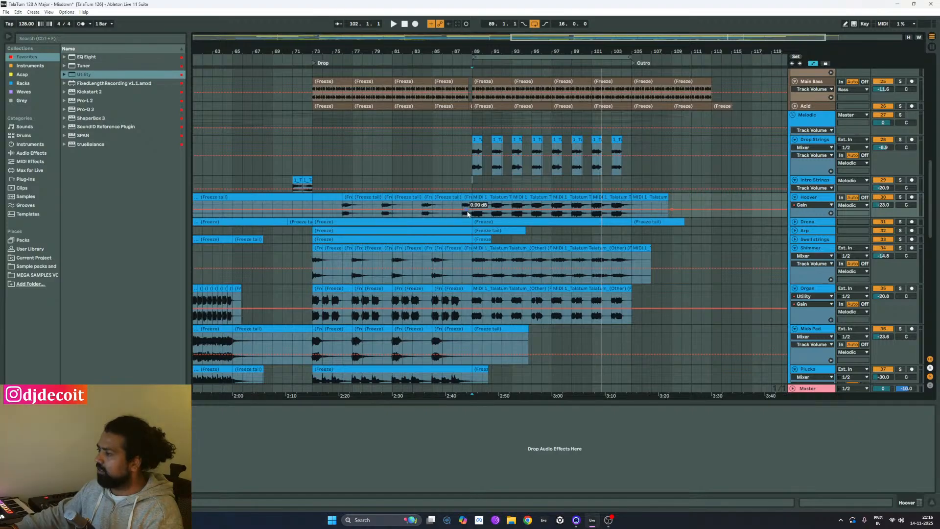
{"action": "scroll", "coordinate": [468, 212], "scroll_direction": "down", "scroll_amount": 3, "text": "ctrl"}
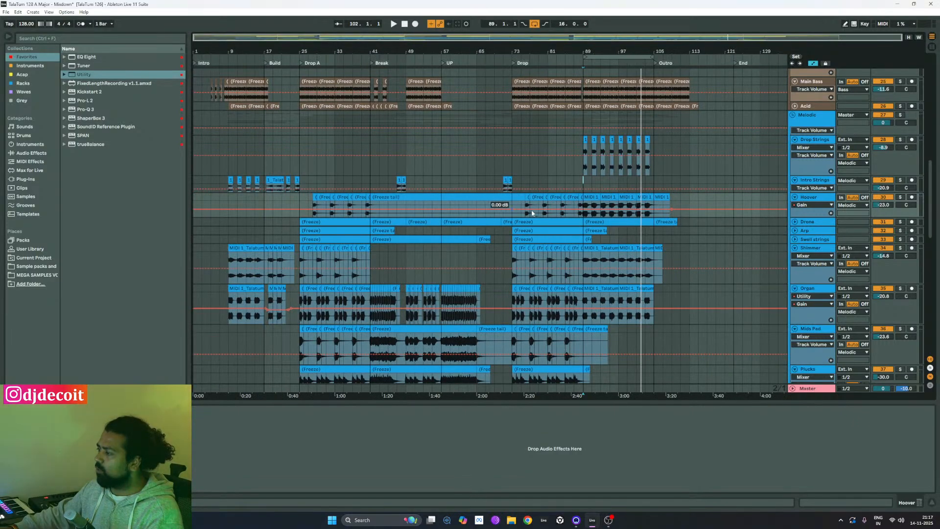
{"action": "scroll", "coordinate": [621, 207], "scroll_direction": "up", "scroll_amount": 3, "text": "ctrl"}
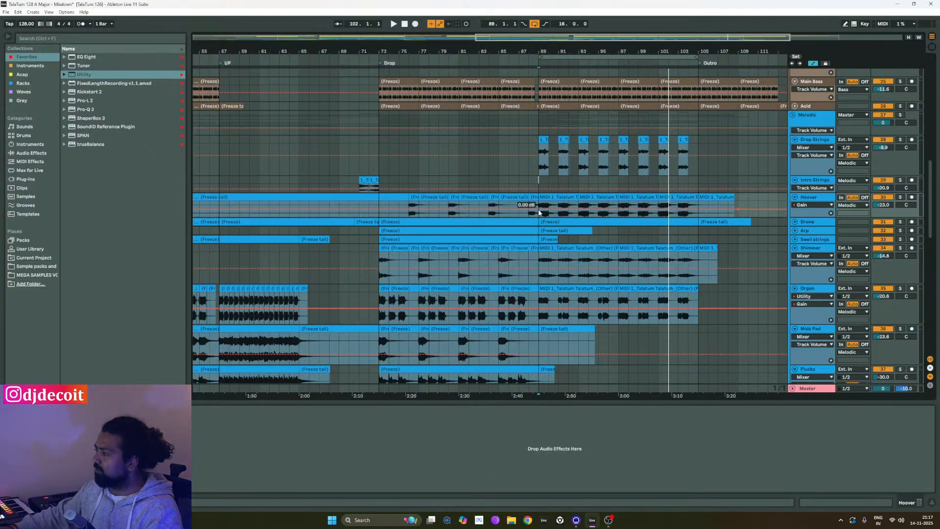
{"action": "scroll", "coordinate": [538, 210], "scroll_direction": "up", "scroll_amount": 10, "text": "ctrl"}
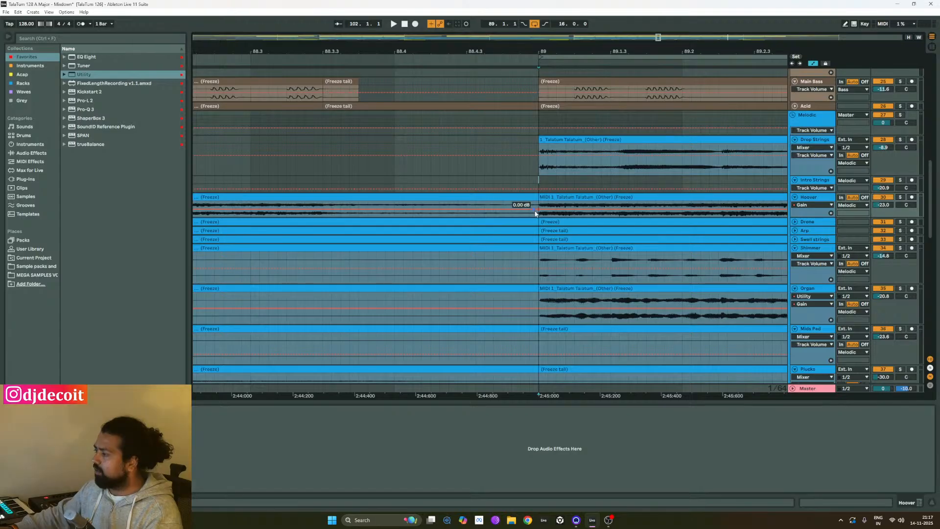
{"action": "scroll", "coordinate": [416, 226], "scroll_direction": "down", "scroll_amount": 10, "text": "ctrl"}
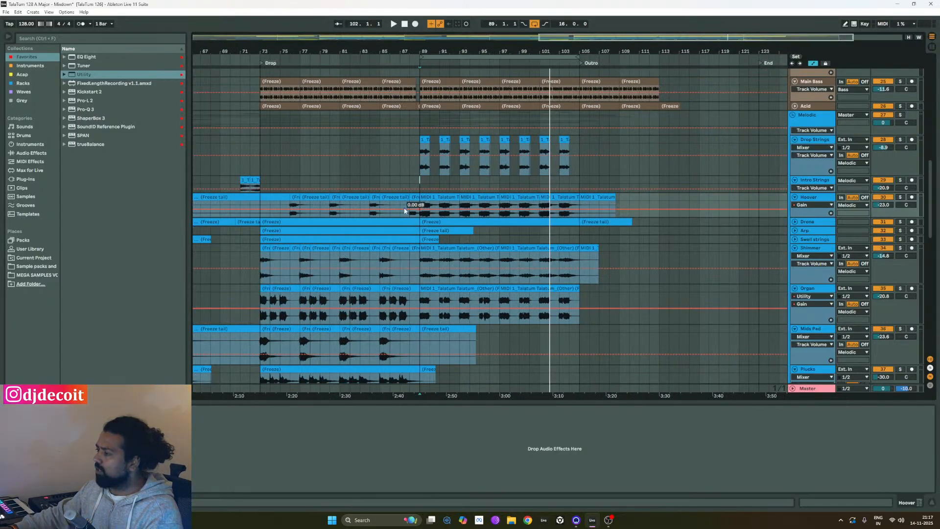
{"action": "scroll", "coordinate": [420, 208], "scroll_direction": "up", "scroll_amount": 5, "text": "ctrl"}
{"action": "scroll", "coordinate": [420, 208], "scroll_direction": "up", "scroll_amount": 10, "text": "ctrl"}
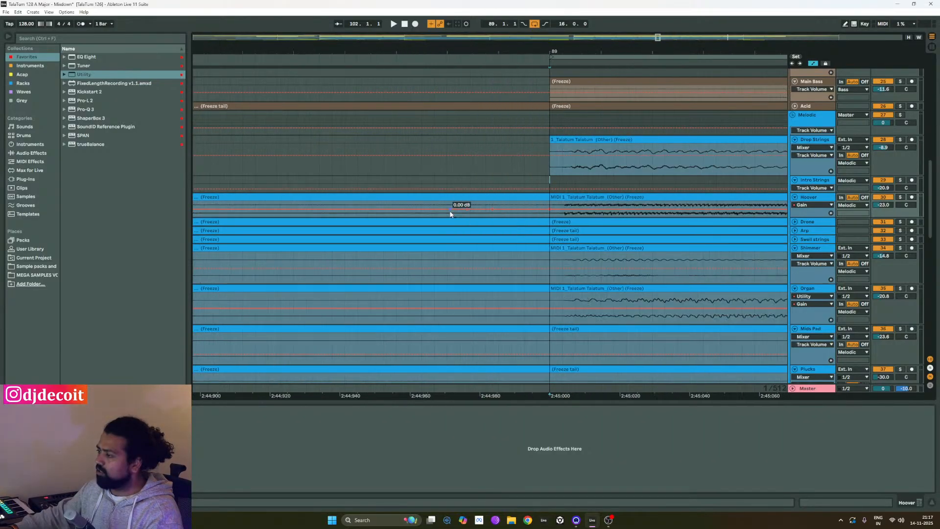
{"action": "scroll", "coordinate": [455, 215], "scroll_direction": "down", "scroll_amount": 3, "text": "ctrl"}
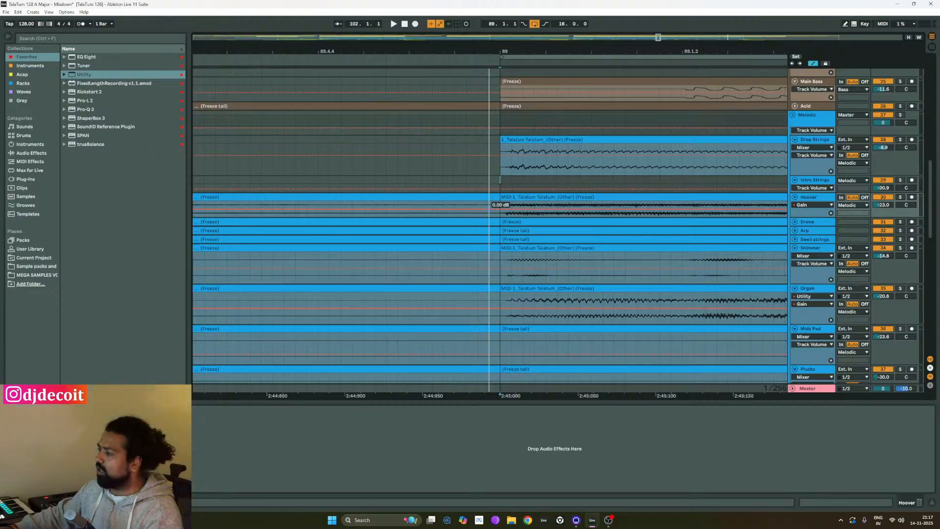
{"action": "left_click_drag", "start_coordinate": [499, 208], "coordinate": [499, 210]}
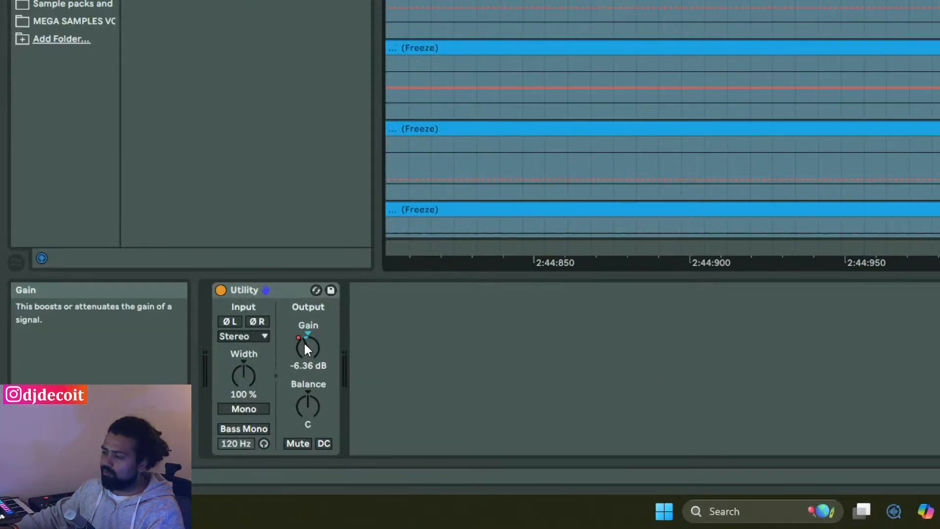
{"action": "right_click", "coordinate": [316, 342]}
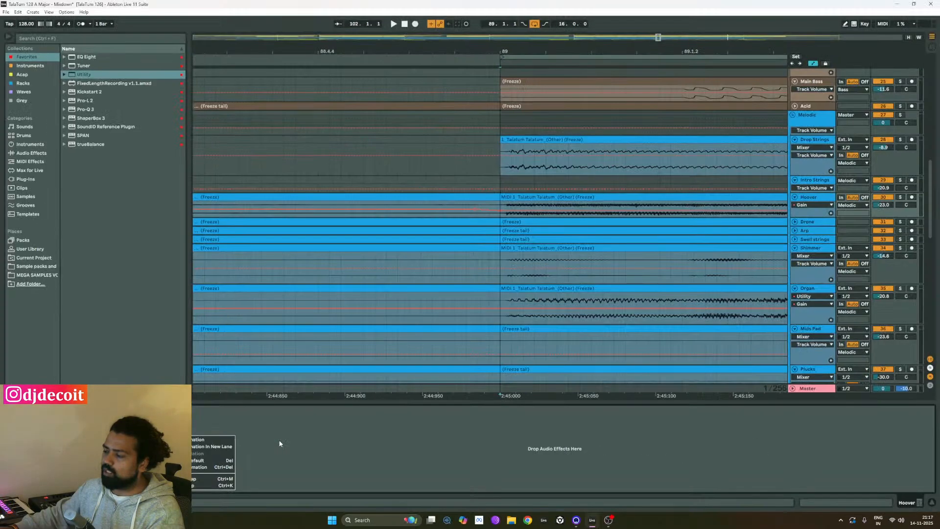
{"action": "left_click", "coordinate": [384, 459]}
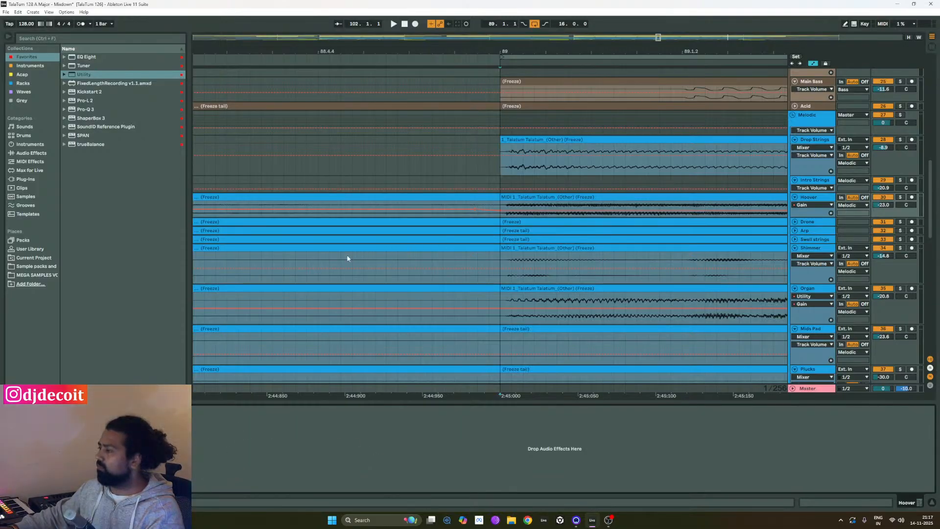
Play the second Drop from bar 89 to check the Hoover level with the gain automation.
{"action": "scroll", "coordinate": [347, 258], "scroll_direction": "down", "scroll_amount": 7}
{"action": "scroll", "coordinate": [321, 262], "scroll_direction": "down", "scroll_amount": 10}
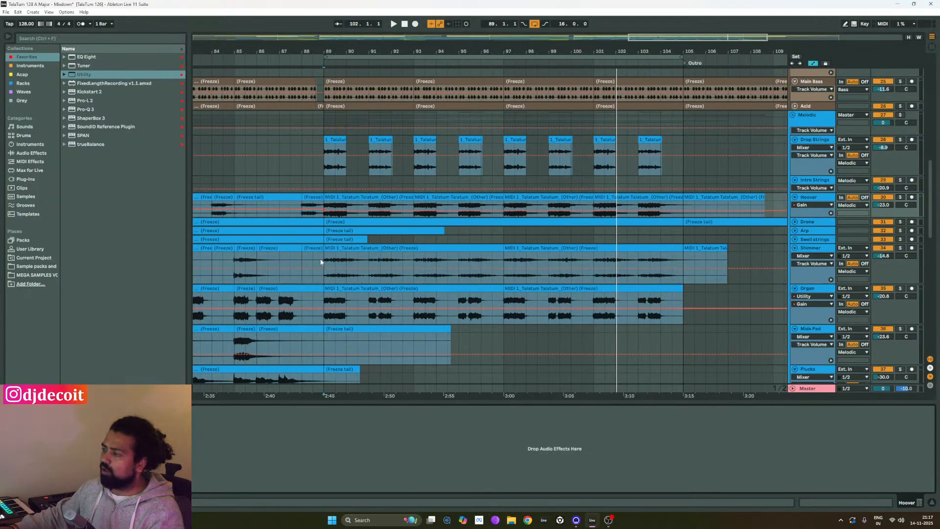
{"action": "scroll", "coordinate": [320, 261], "scroll_direction": "down", "scroll_amount": 3}
{"action": "scroll", "coordinate": [388, 244], "scroll_direction": "left", "scroll_amount": 6}
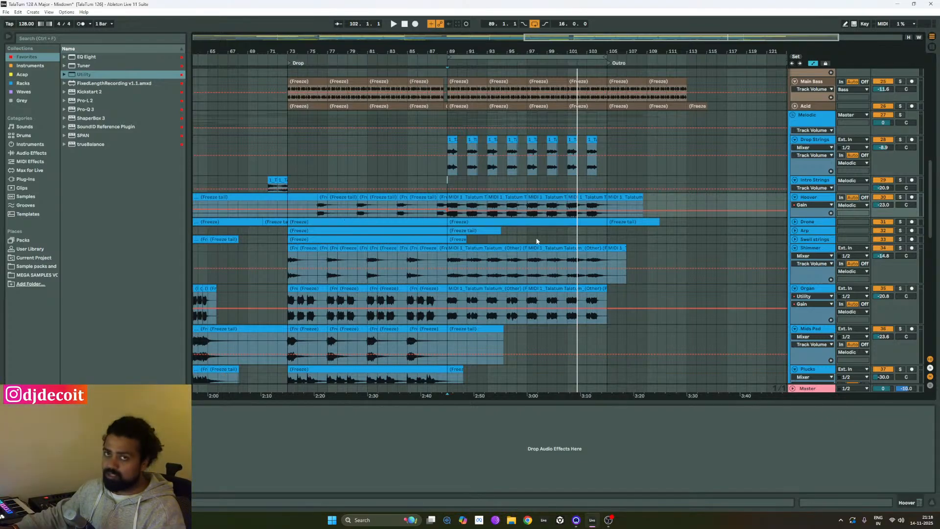
{"action": "scroll", "coordinate": [436, 208], "scroll_direction": "up", "scroll_amount": 4}
{"action": "scroll", "coordinate": [397, 220], "scroll_direction": "down", "scroll_amount": 4}
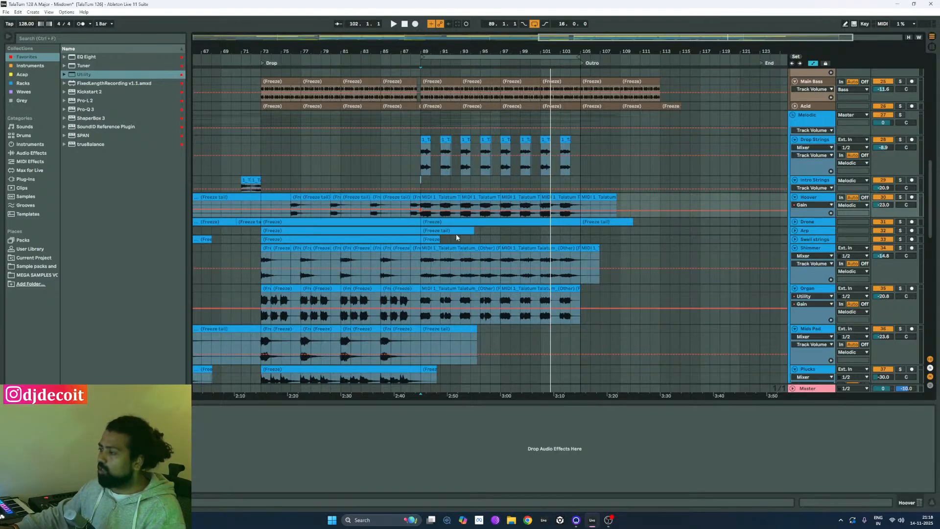
{"action": "mouse_move", "coordinate": [423, 211]}
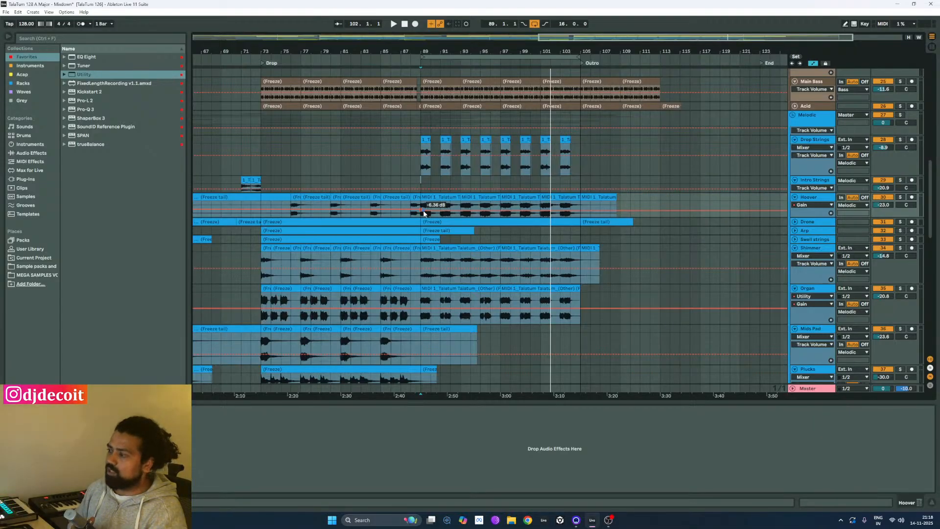
{"action": "key", "text": "space"}
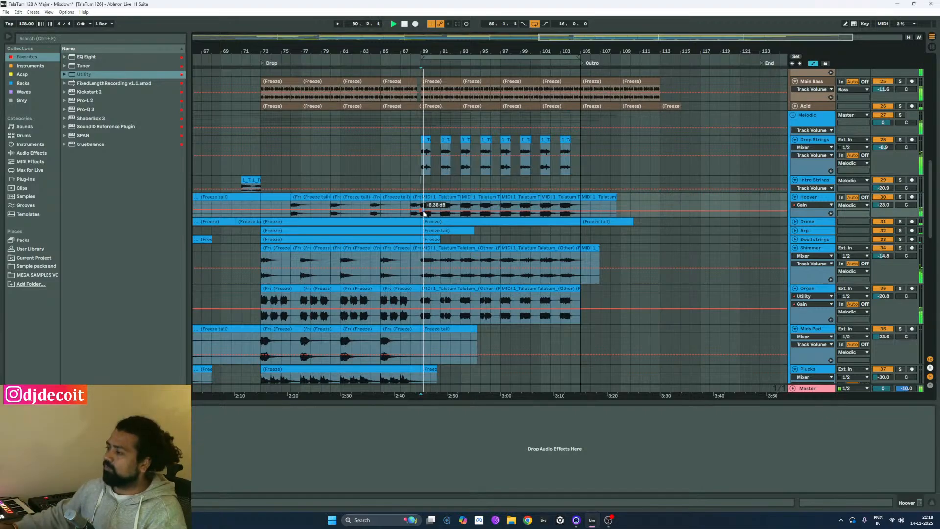
{"action": "scroll", "coordinate": [425, 207], "scroll_direction": "up", "scroll_amount": 5}
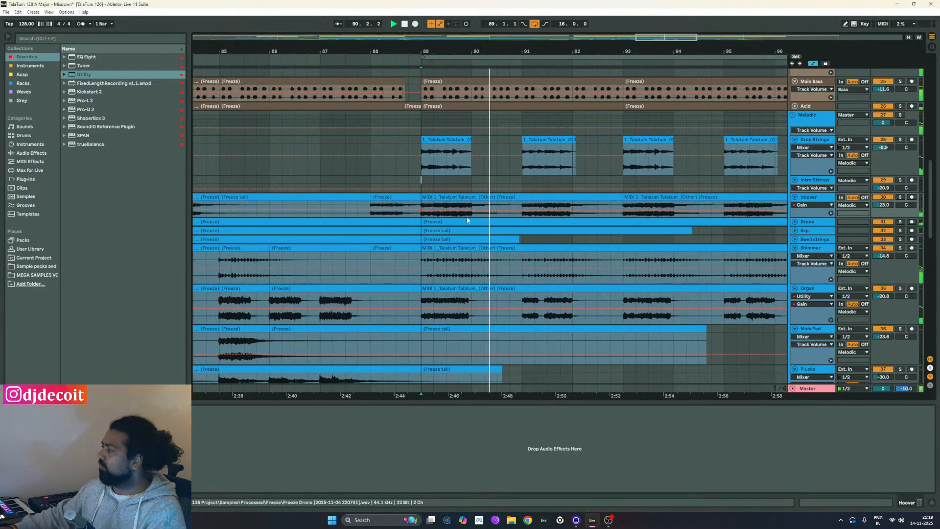
{"action": "scroll", "coordinate": [451, 215], "scroll_direction": "down", "scroll_amount": 5}
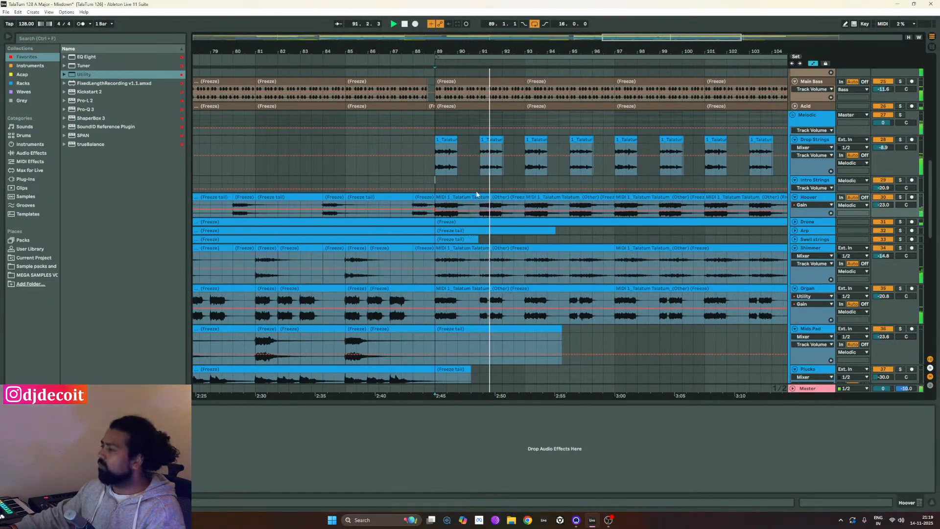
Set the Hoover's gain automation from bar 89 to -4.67 dB during playback and hide the automation.
{"action": "scroll", "coordinate": [433, 206], "scroll_direction": "up", "scroll_amount": 15}
{"action": "scroll", "coordinate": [433, 206], "scroll_direction": "up", "scroll_amount": 10}
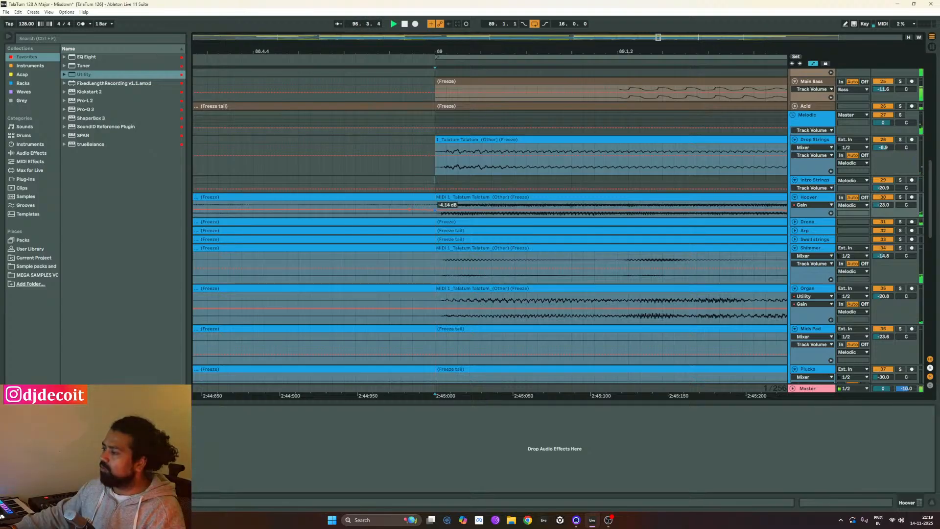
{"action": "left_click_drag", "start_coordinate": [435, 210], "coordinate": [434, 209]}
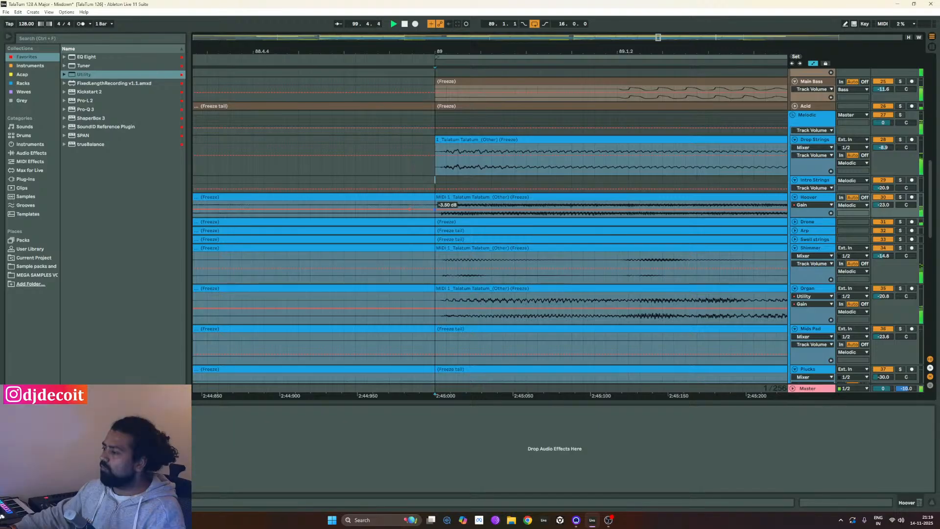
{"action": "left_click_drag", "start_coordinate": [434, 210], "coordinate": [435, 210]}
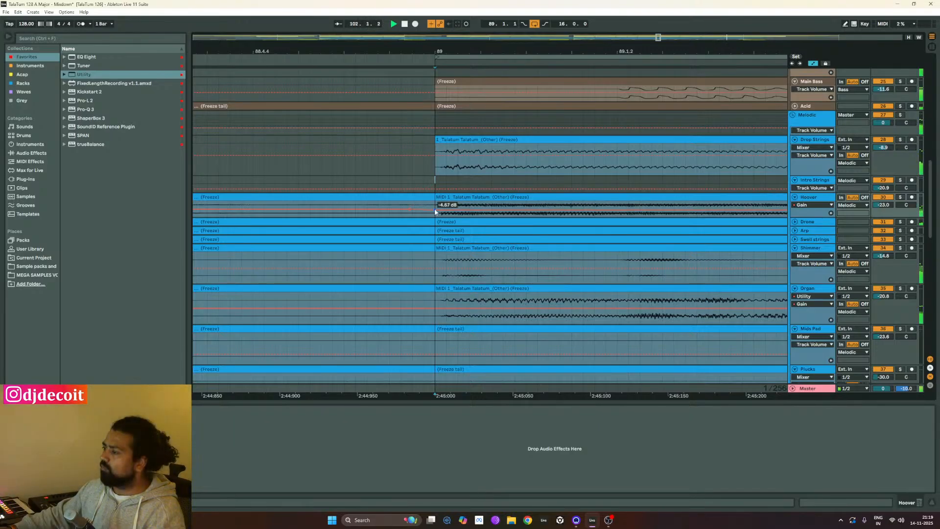
{"action": "scroll", "coordinate": [350, 281], "scroll_direction": "down", "scroll_amount": 5}
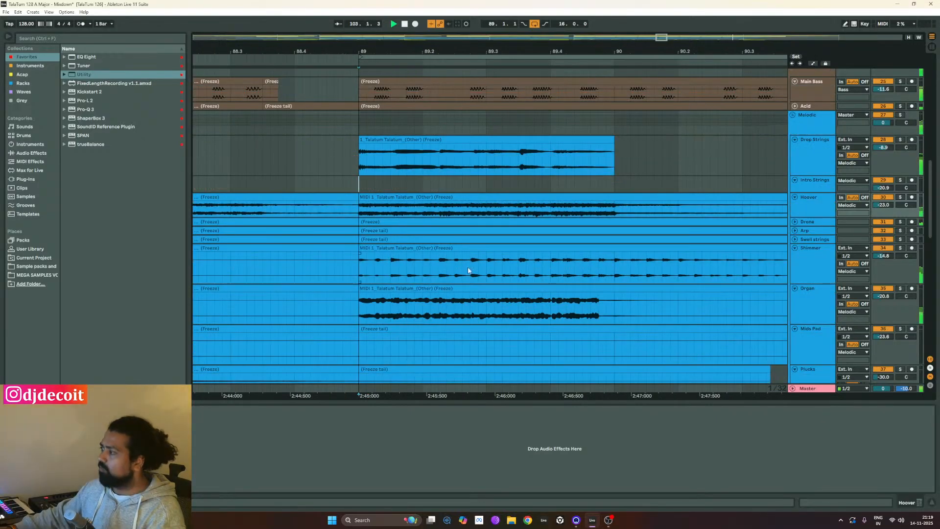
Lower the Drop Strings track volume to -10.1 dB while the second Drop plays, and stop playback.
{"action": "scroll", "coordinate": [351, 282], "scroll_direction": "down", "scroll_amount": 8}
{"action": "scroll", "coordinate": [387, 241], "scroll_direction": "down", "scroll_amount": 5}
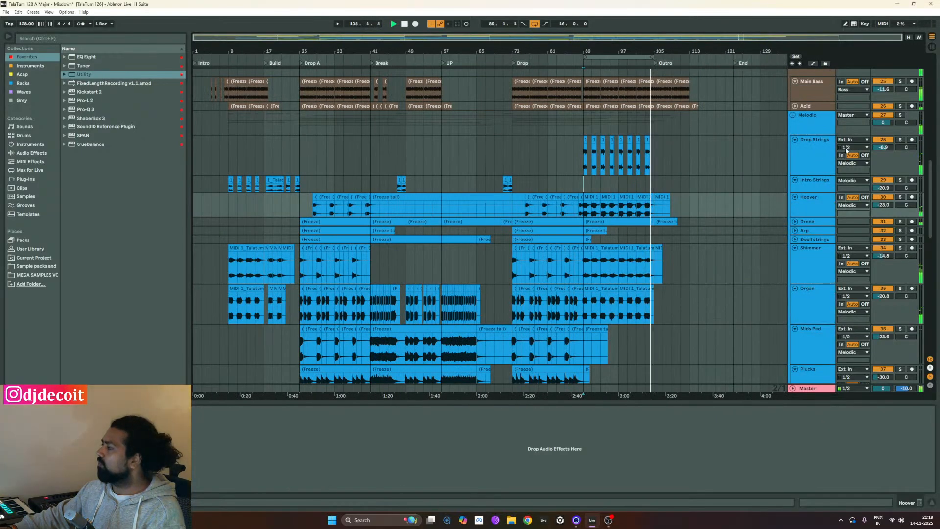
{"action": "left_click_drag", "start_coordinate": [884, 147], "coordinate": [883, 154]}
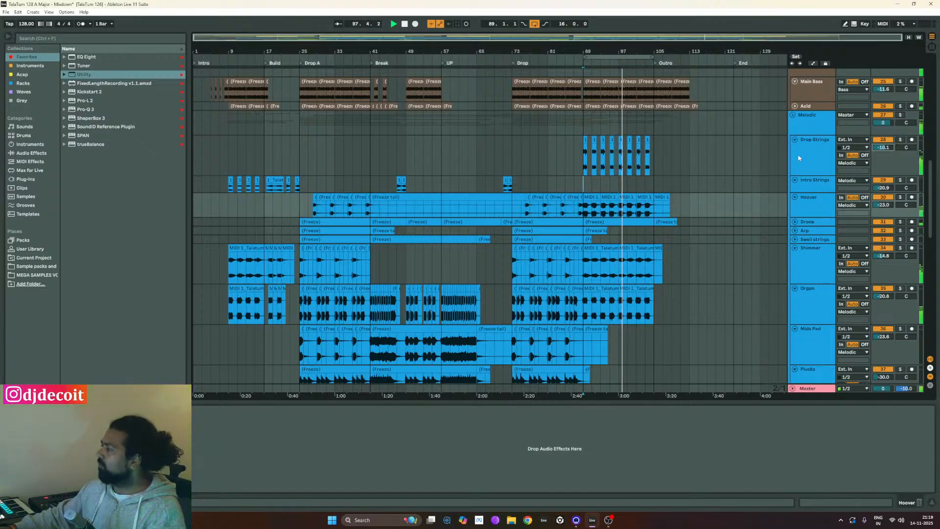
{"action": "scroll", "coordinate": [798, 154], "scroll_direction": "up", "scroll_amount": 5}
{"action": "scroll", "coordinate": [798, 151], "scroll_direction": "up", "scroll_amount": 2}
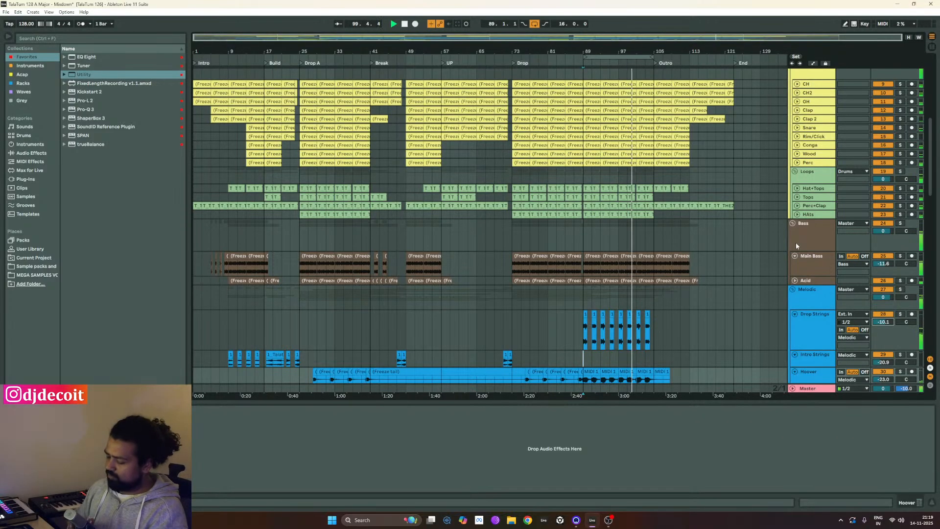
{"action": "key", "text": "space"}
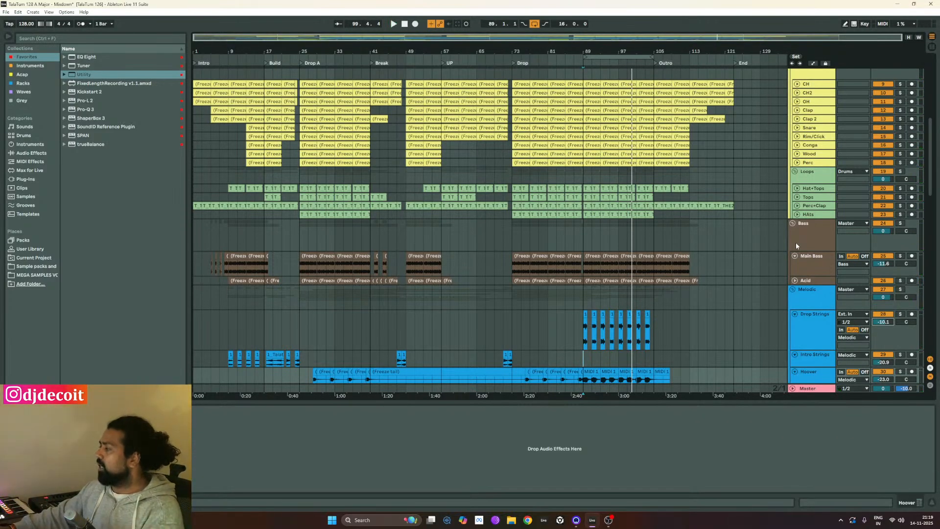
Examine the second Drop's melodic and drum tracks and the Fill Vox 2 clips from bar 89.
{"action": "scroll", "coordinate": [682, 298], "scroll_direction": "down", "scroll_amount": 3}
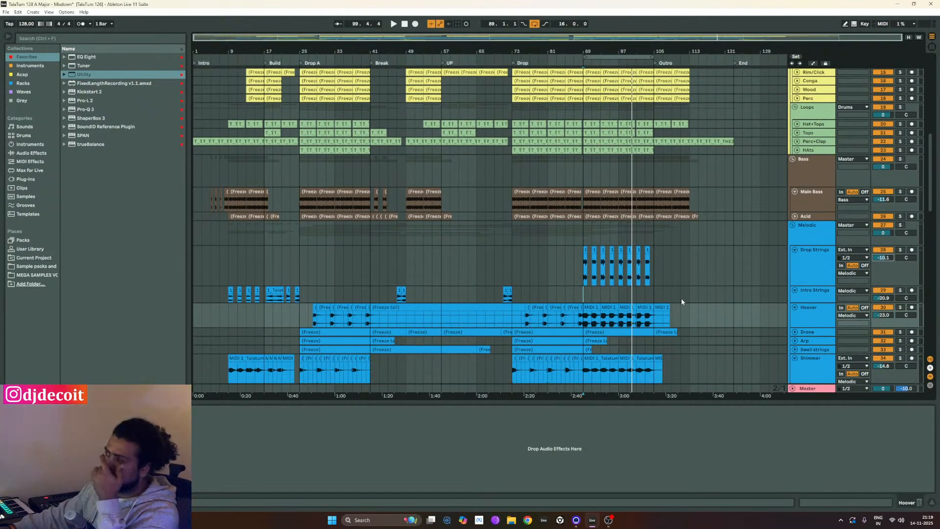
{"action": "scroll", "coordinate": [793, 230], "scroll_direction": "up", "scroll_amount": 12}
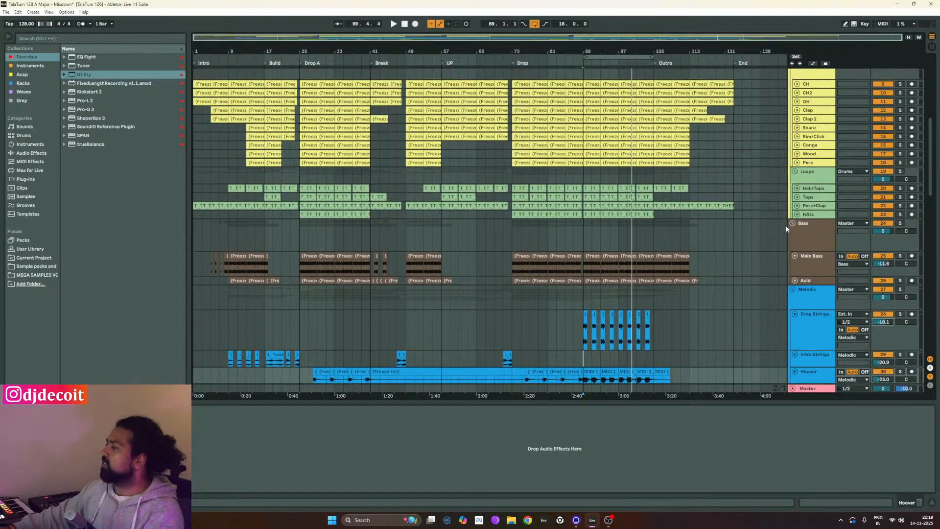
{"action": "scroll", "coordinate": [613, 185], "scroll_direction": "up", "scroll_amount": 10, "text": "ctrl"}
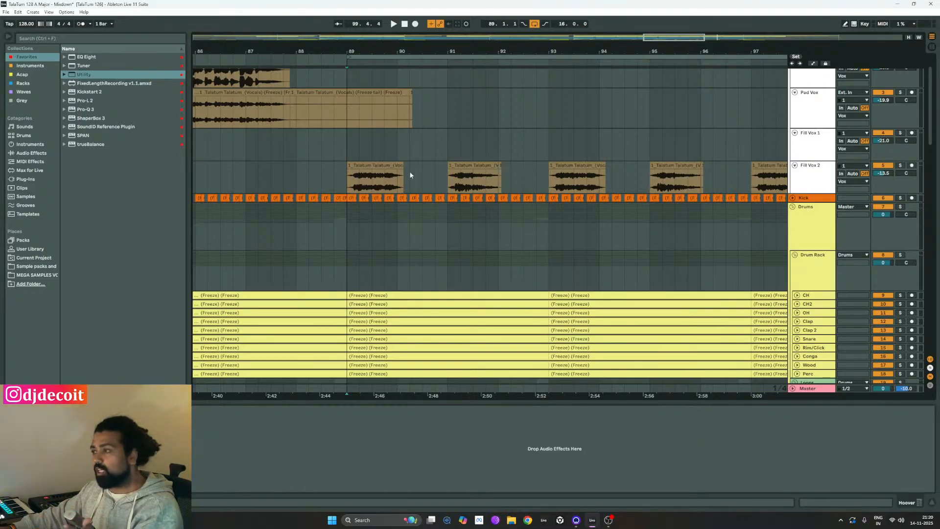
{"action": "key", "text": "w"}
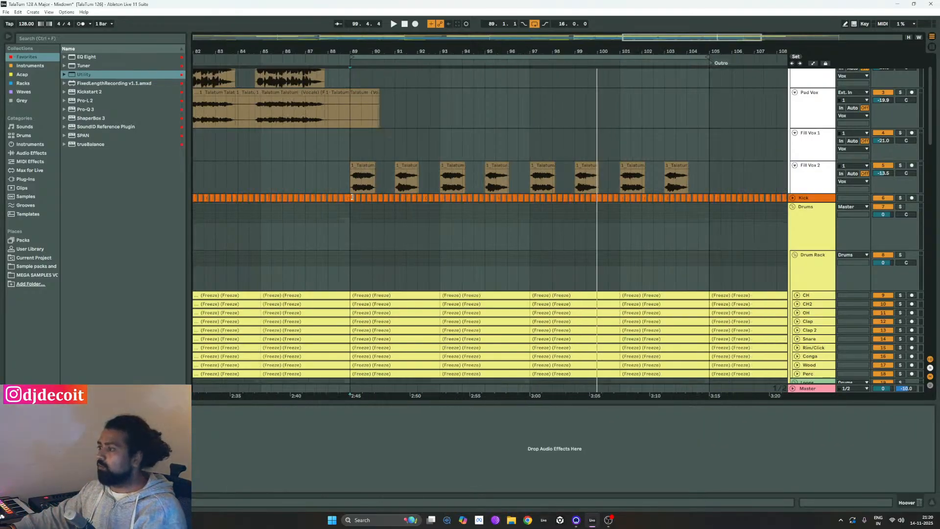
{"action": "left_click", "coordinate": [819, 179]}
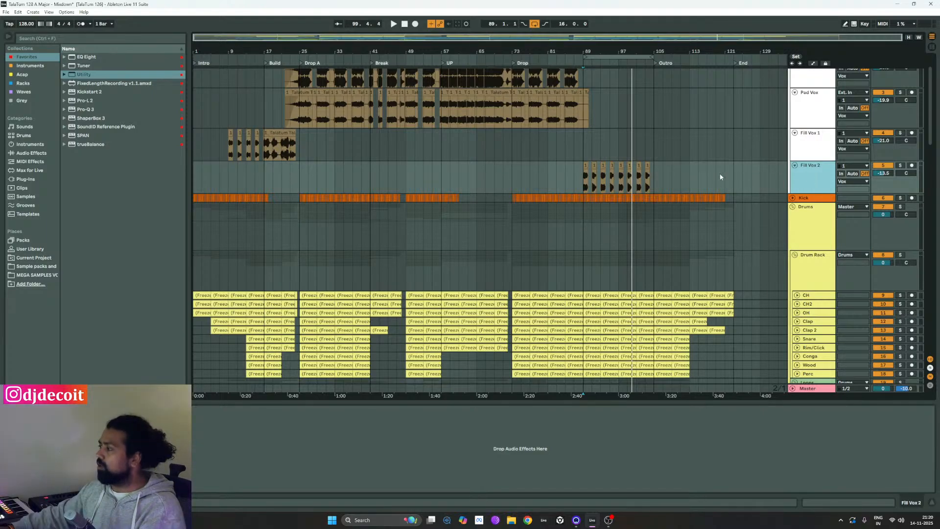
{"action": "scroll", "coordinate": [720, 176], "scroll_direction": "up", "scroll_amount": 3}
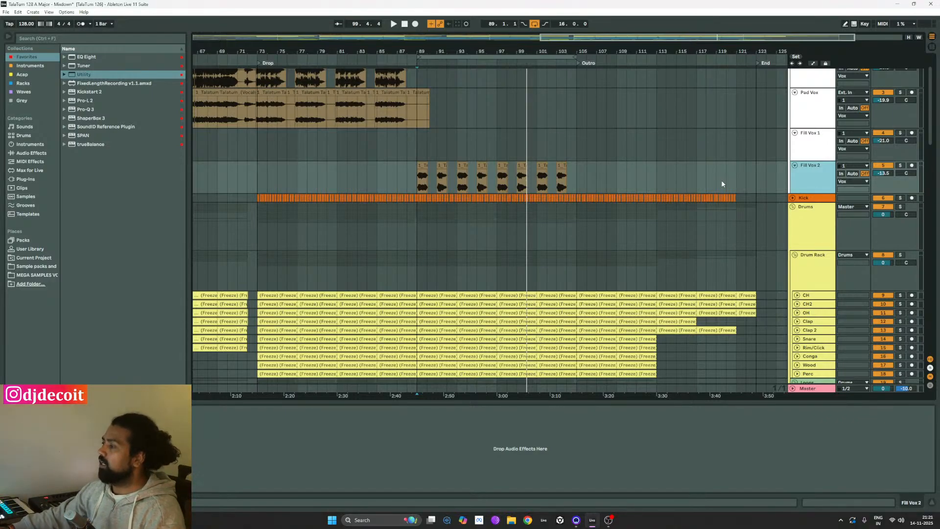
{"action": "key", "text": "w"}
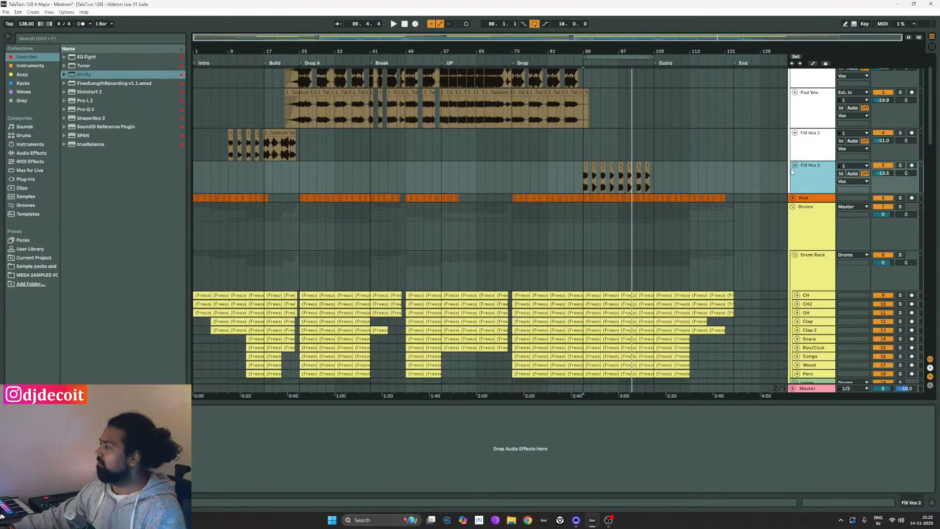
Play the transition into the Break from bar 37 and bring the Break In track volume up to -30.4 dB.
{"action": "scroll", "coordinate": [803, 241], "scroll_direction": "down", "scroll_amount": 3}
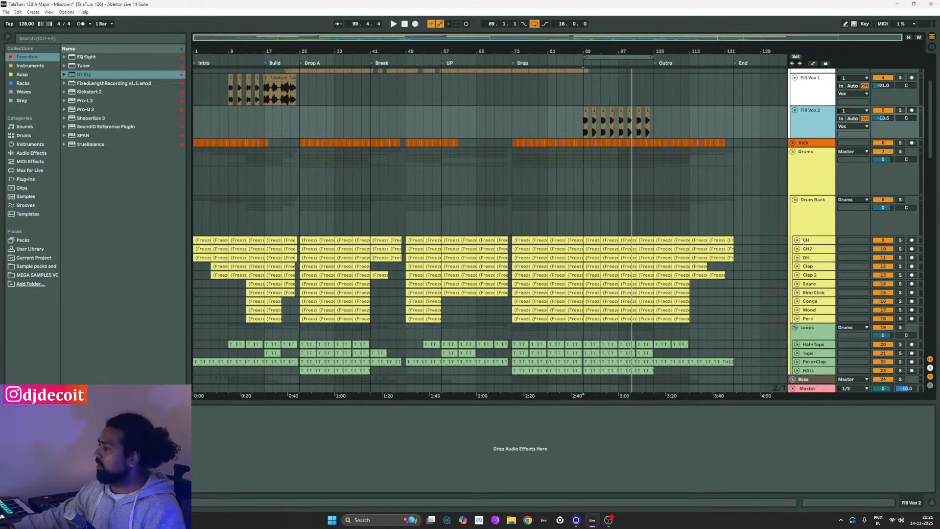
{"action": "scroll", "coordinate": [802, 241], "scroll_direction": "down", "scroll_amount": 10}
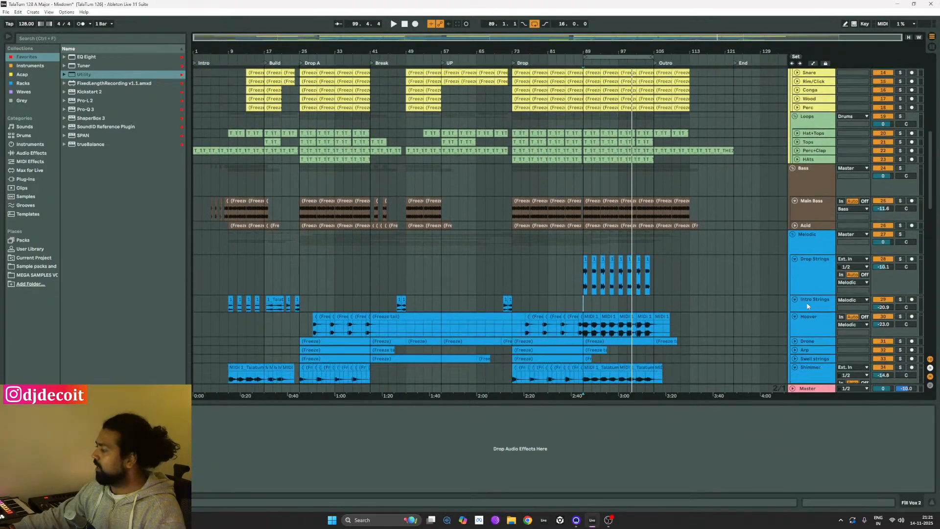
{"action": "scroll", "coordinate": [807, 305], "scroll_direction": "down", "scroll_amount": 5}
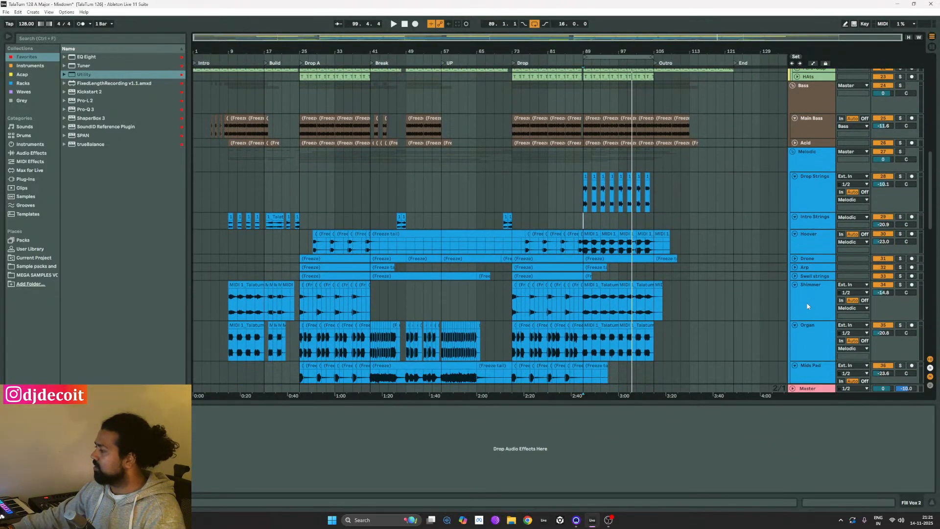
{"action": "scroll", "coordinate": [807, 306], "scroll_direction": "down", "scroll_amount": 12}
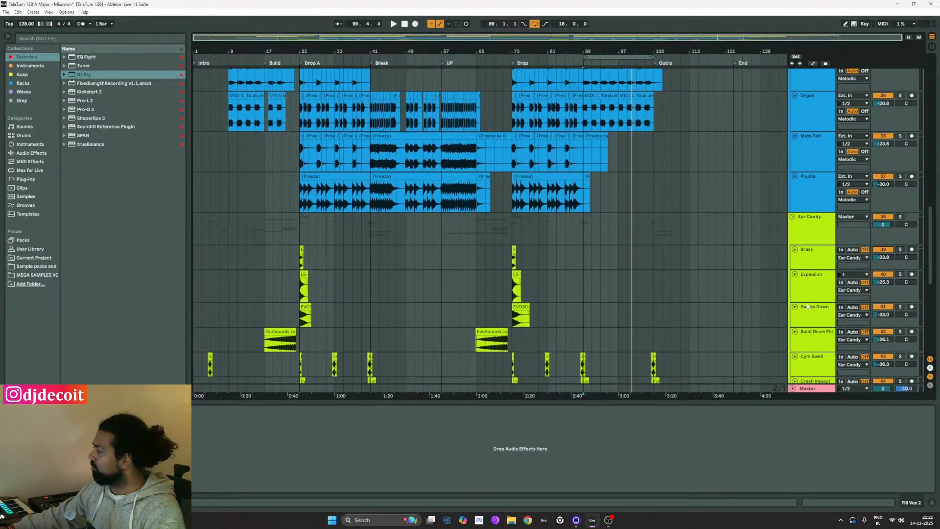
{"action": "scroll", "coordinate": [808, 306], "scroll_direction": "down", "scroll_amount": 7}
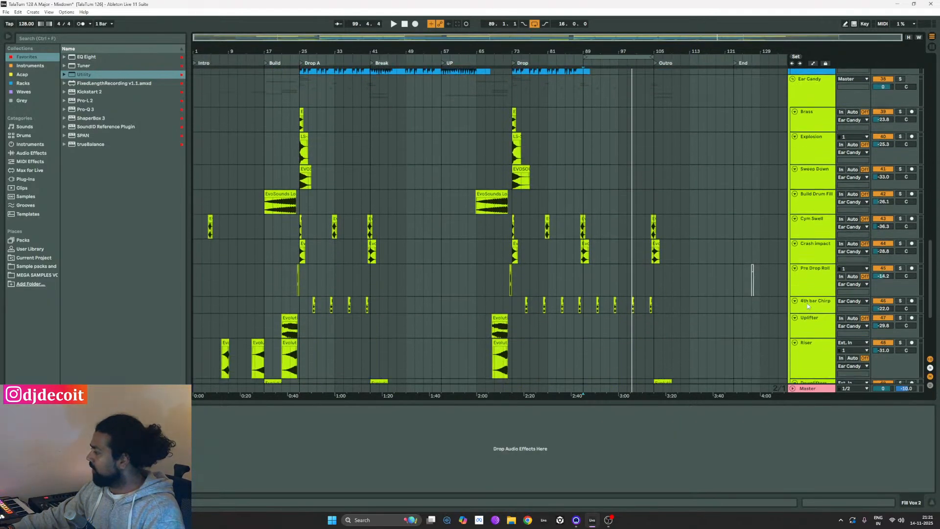
{"action": "scroll", "coordinate": [806, 303], "scroll_direction": "down", "scroll_amount": 7}
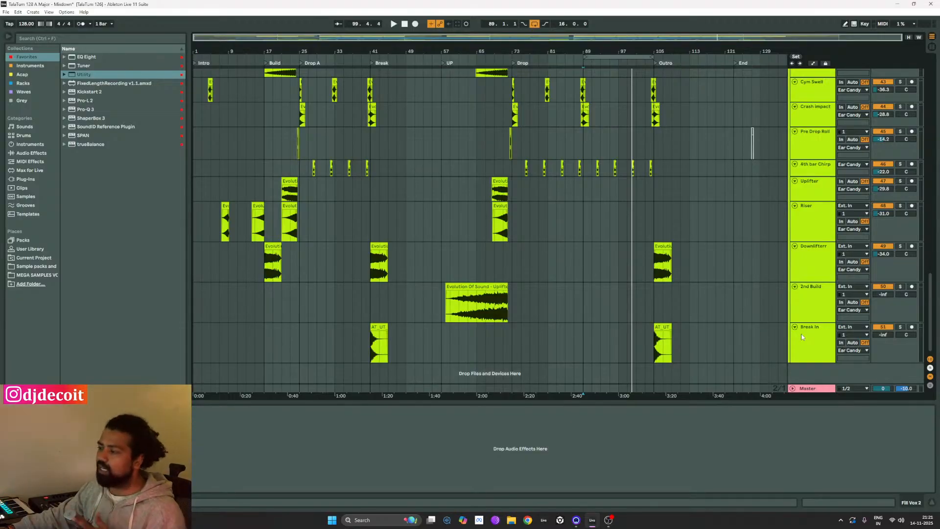
{"action": "left_click", "coordinate": [357, 298]}
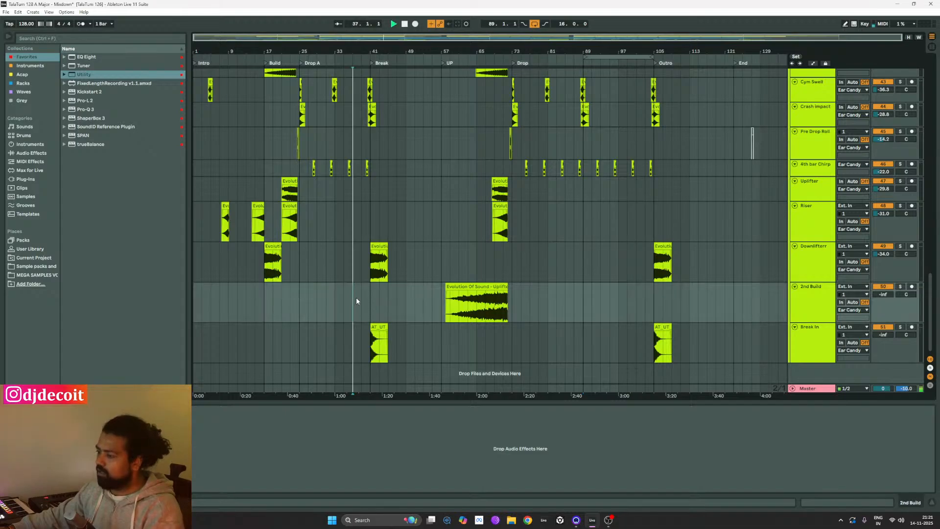
{"action": "key", "text": "space"}
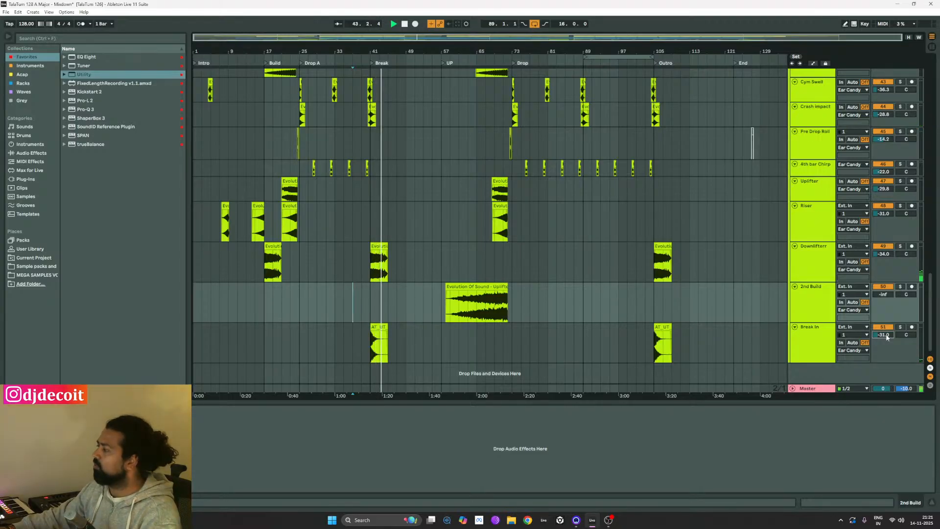
{"action": "left_click_drag", "start_coordinate": [887, 338], "coordinate": [886, 335]}
{"action": "key", "text": "space"}
Replay the transition from bar 39 while adjusting the Break In track, settling its volume at -19.3 dB.
{"action": "left_click", "coordinate": [362, 342]}
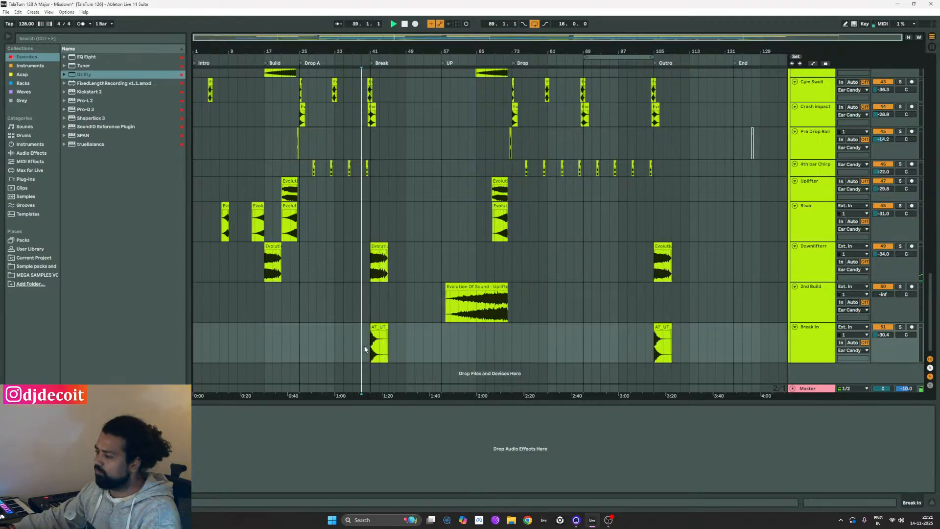
{"action": "key", "text": "space"}
{"action": "mouse_move", "coordinate": [884, 336]}
{"action": "left_mouse_down"}
{"action": "mouse_move", "coordinate": [884, 323]}
{"action": "mouse_move", "coordinate": [884, 332]}
{"action": "left_mouse_up"}
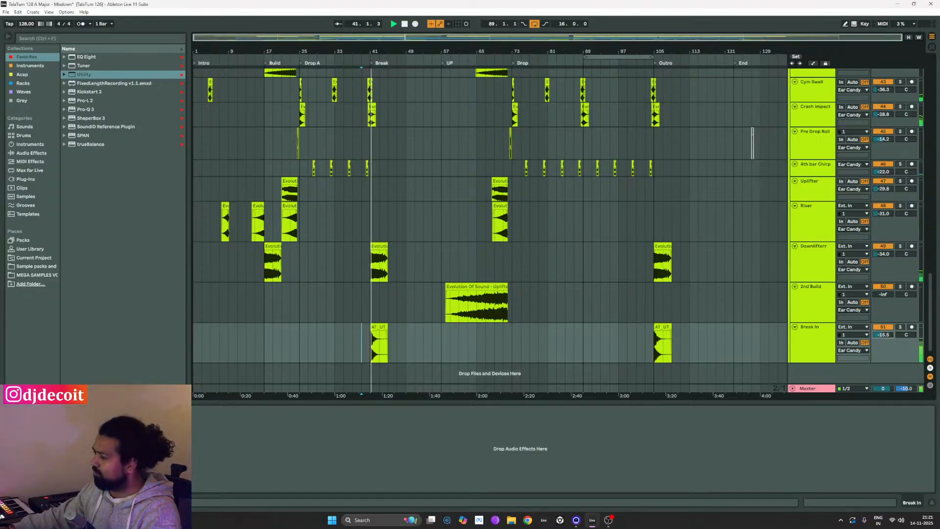
{"action": "left_click_drag", "start_coordinate": [884, 335], "coordinate": [884, 335]}
{"action": "key", "text": "space"}
{"action": "key", "text": "space"}
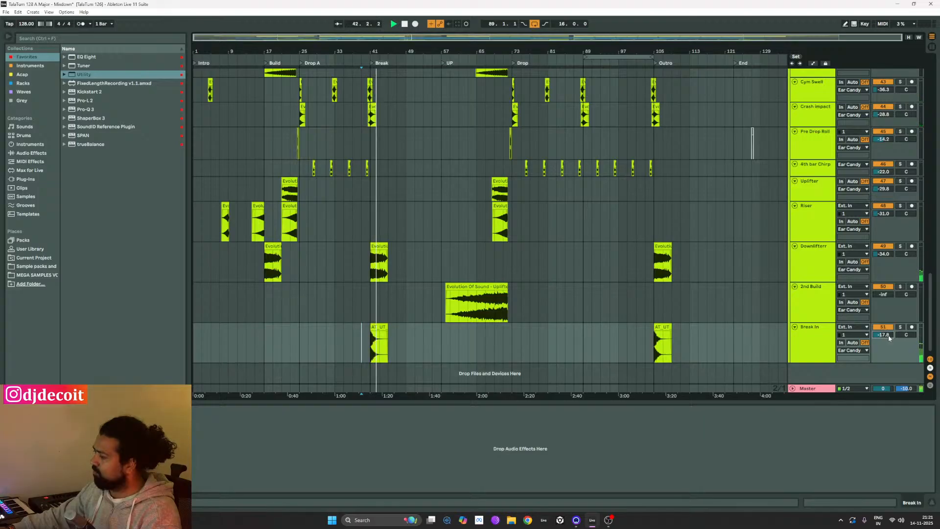
{"action": "key", "text": "space"}
{"action": "key", "text": "space"}
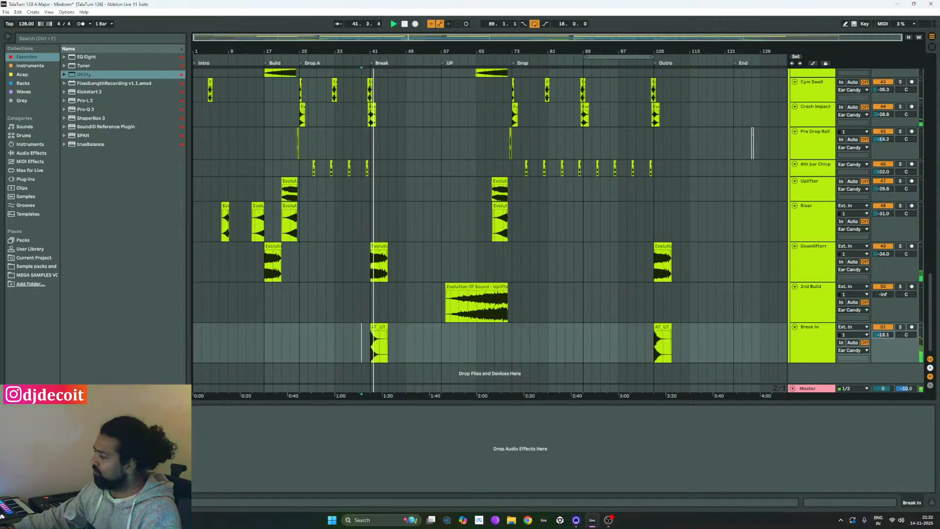
{"action": "key", "text": "space"}
{"action": "key", "text": "space"}
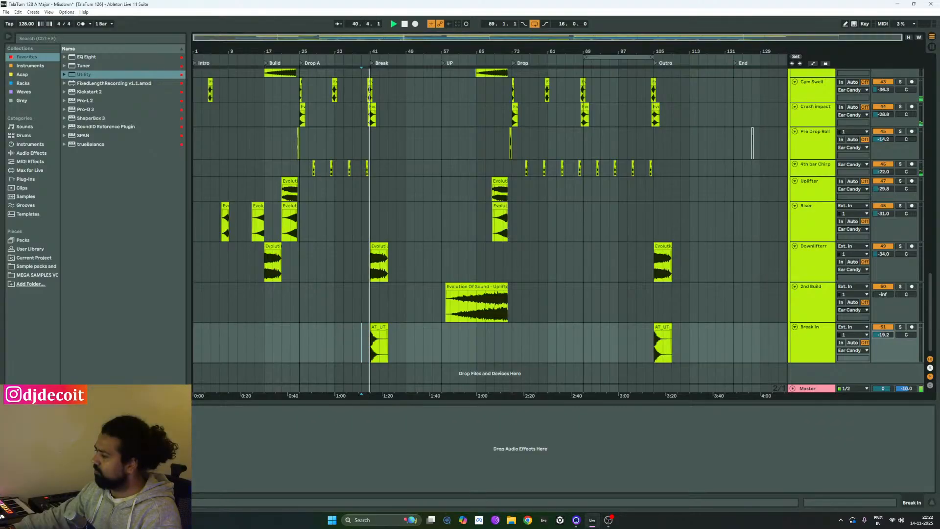
{"action": "left_click_drag", "start_coordinate": [886, 337], "coordinate": [885, 335]}
{"action": "key", "text": "space"}
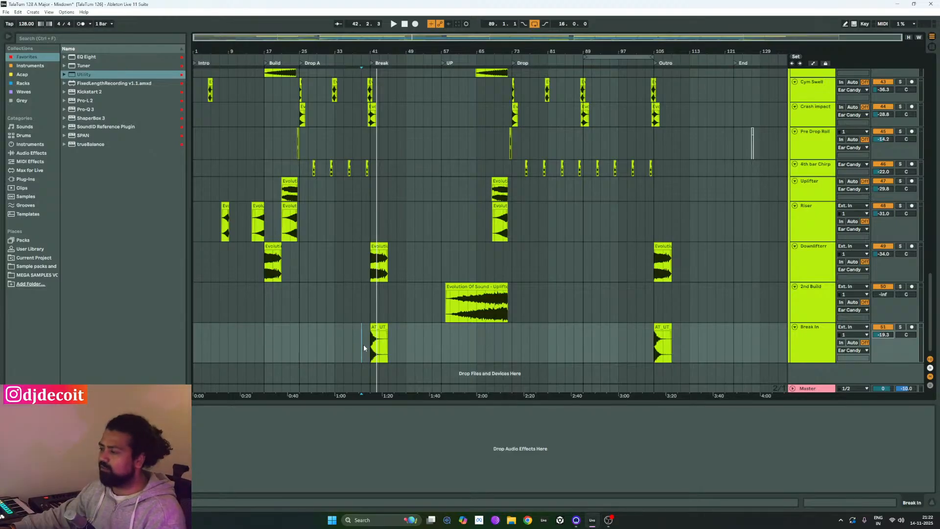
Play the Break In effect at the Break and Outro transitions, switching off the arrangement loop for the Outro.
{"action": "key", "text": "space"}
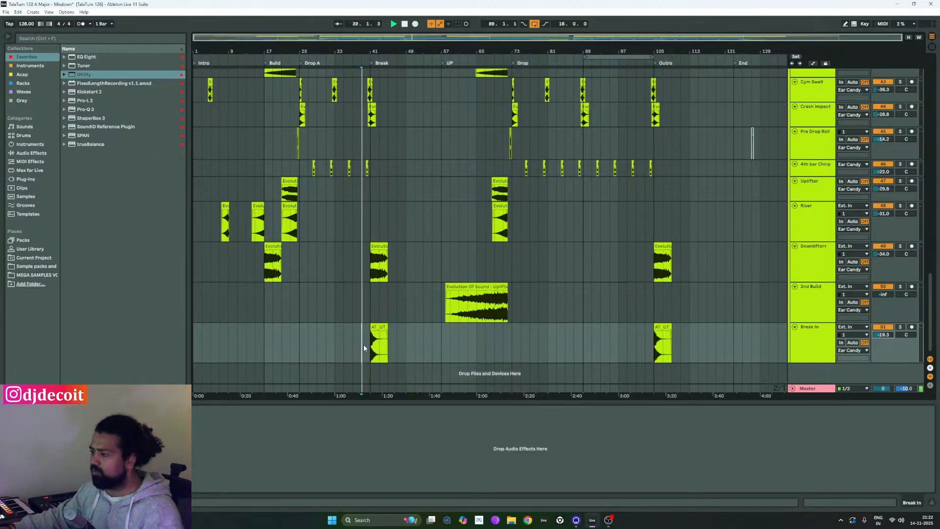
{"action": "scroll", "coordinate": [376, 348], "scroll_direction": "up", "scroll_amount": 3}
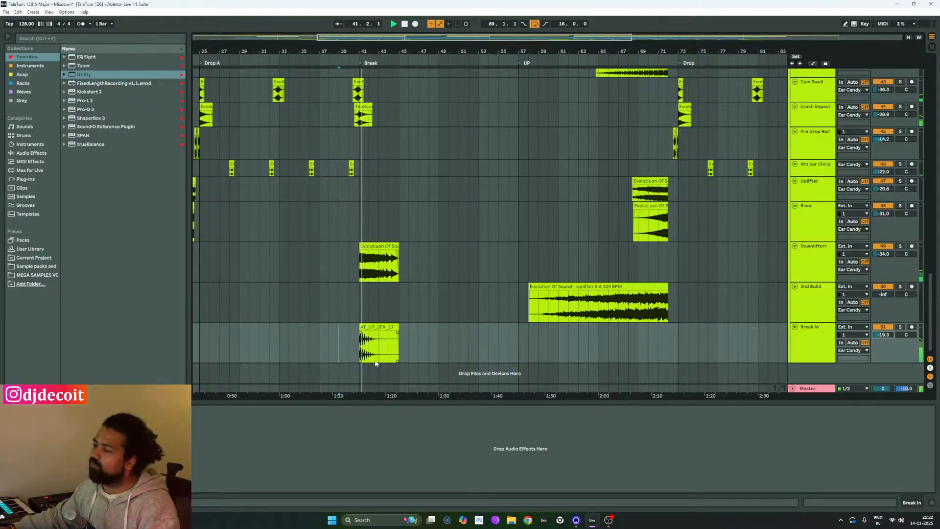
{"action": "scroll", "coordinate": [351, 351], "scroll_direction": "down", "scroll_amount": 3}
{"action": "left_click", "coordinate": [637, 350]}
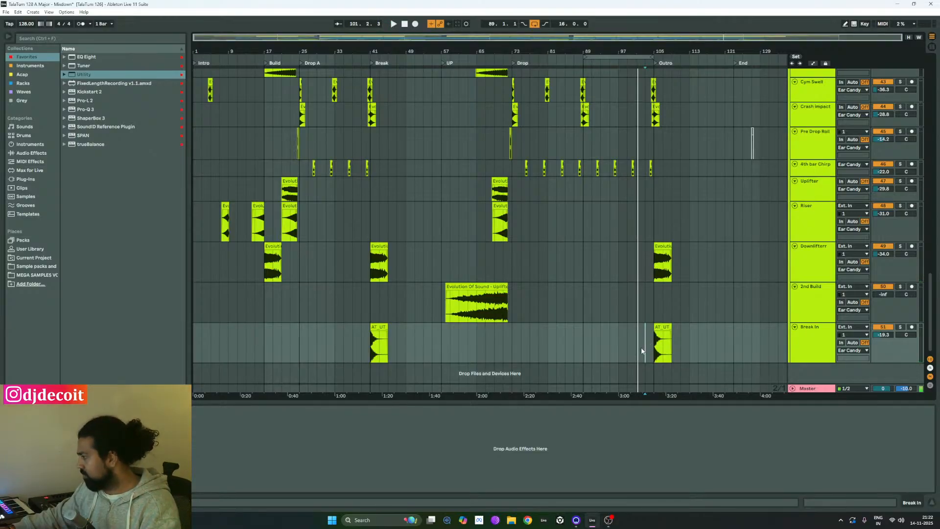
{"action": "left_click", "coordinate": [535, 27]}
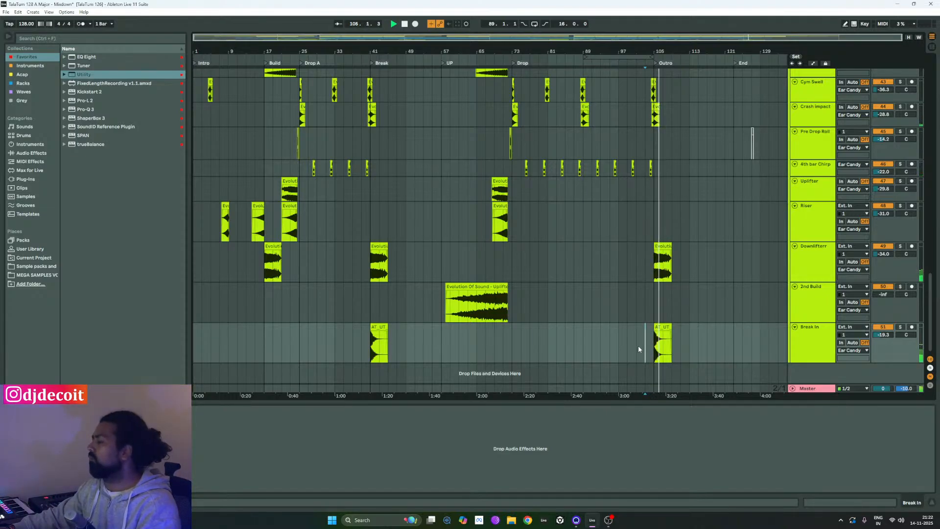
Play the UP section from bar 57, raise the 2nd Build track volume to -27.0 dB and replay the section.
{"action": "left_click", "coordinate": [439, 305]}
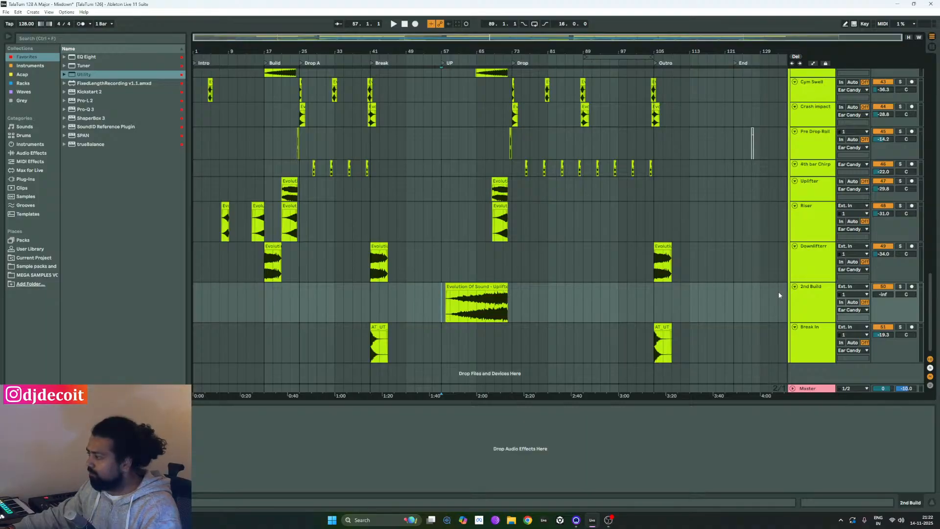
{"action": "key", "text": "XF86AudioRaiseVolume"}
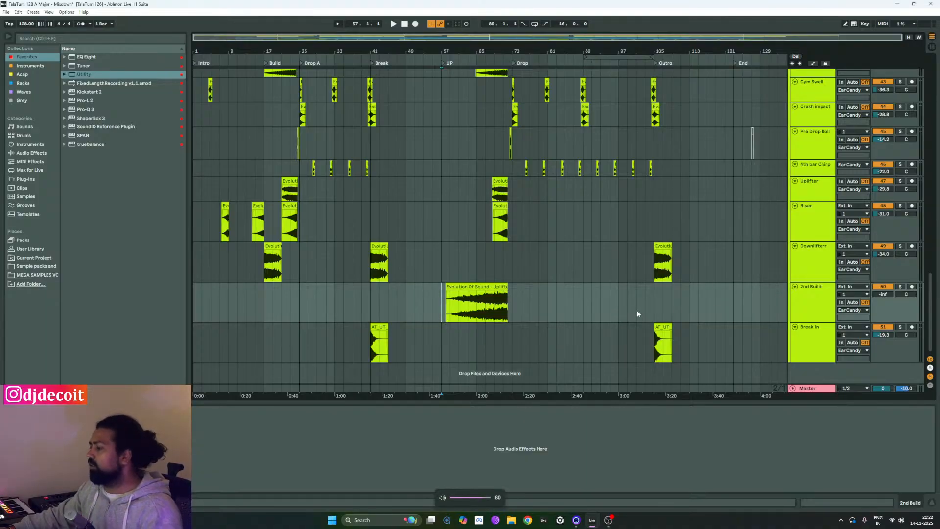
{"action": "key", "text": "space"}
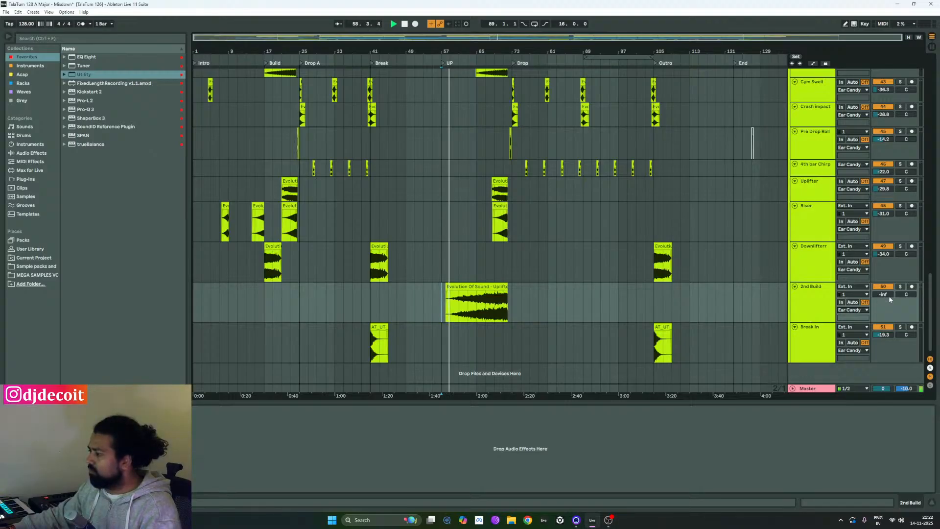
{"action": "left_click_drag", "start_coordinate": [890, 295], "coordinate": [890, 276]}
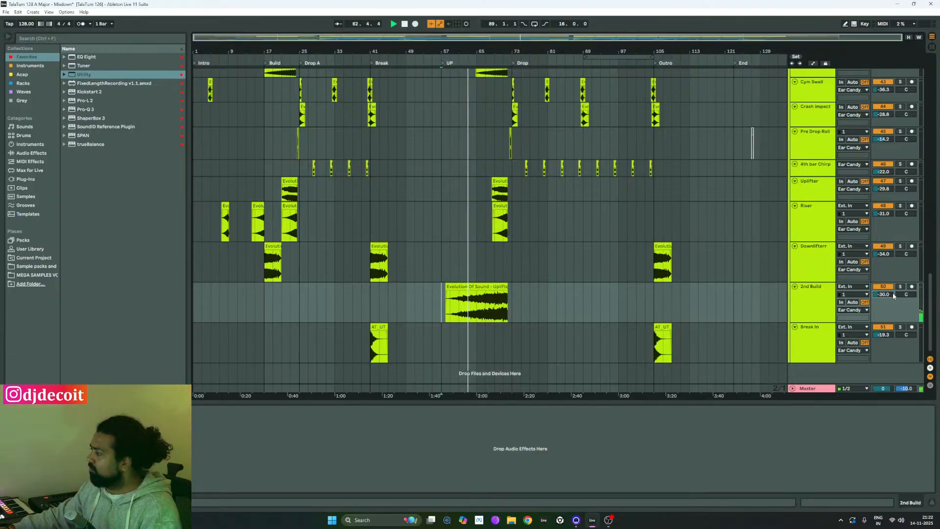
{"action": "scroll", "coordinate": [795, 315], "scroll_direction": "up", "scroll_amount": 2}
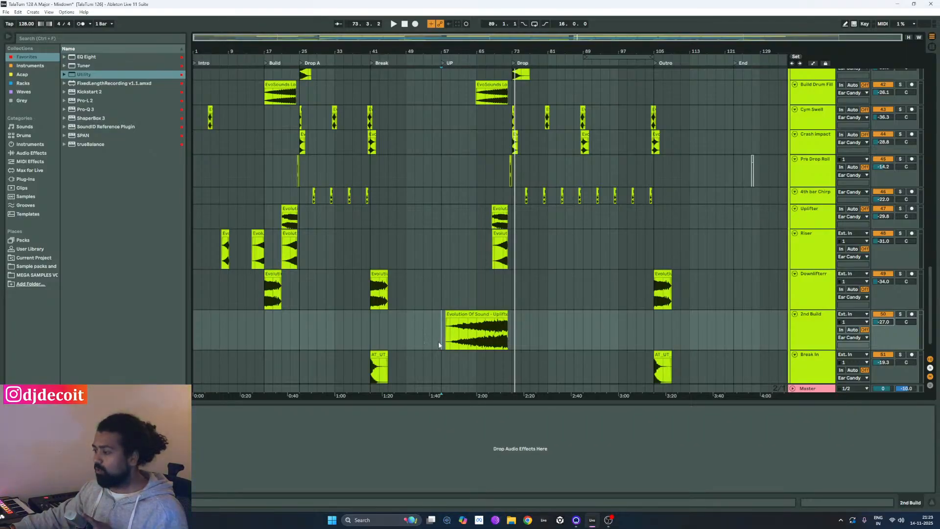
{"action": "left_click", "coordinate": [456, 340]}
{"action": "key", "text": "space"}
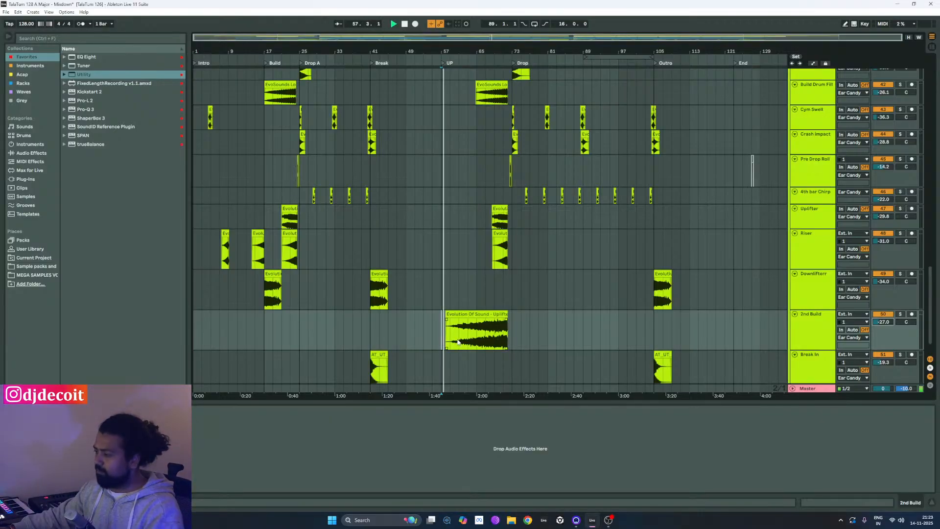
Add a fade-in to the 2nd Build clip in the UP section, extending it from the clip's start to about bar 67.
{"action": "left_click", "coordinate": [452, 338]}
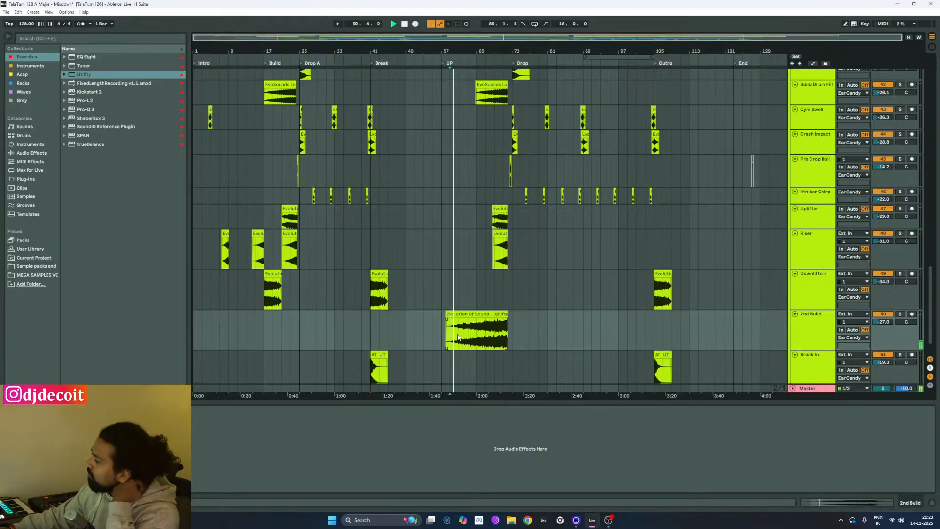
{"action": "scroll", "coordinate": [502, 345], "scroll_direction": "up", "scroll_amount": 4}
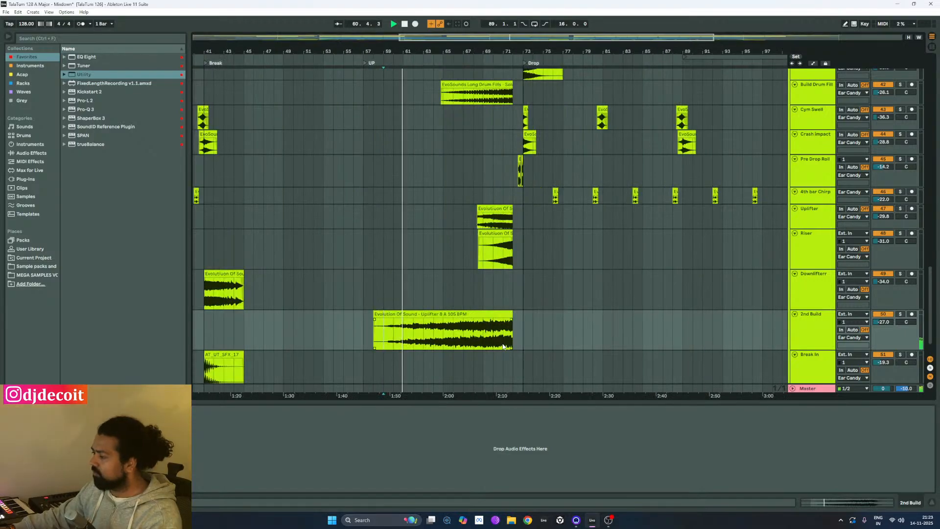
{"action": "scroll", "coordinate": [544, 174], "scroll_direction": "up", "scroll_amount": 4}
{"action": "scroll", "coordinate": [432, 338], "scroll_direction": "up", "scroll_amount": 4}
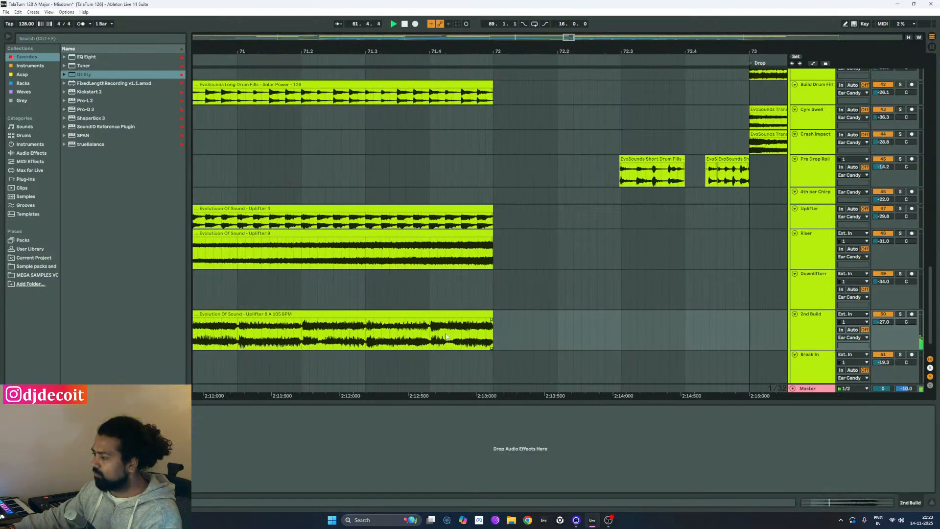
{"action": "scroll", "coordinate": [517, 335], "scroll_direction": "down", "scroll_amount": 10}
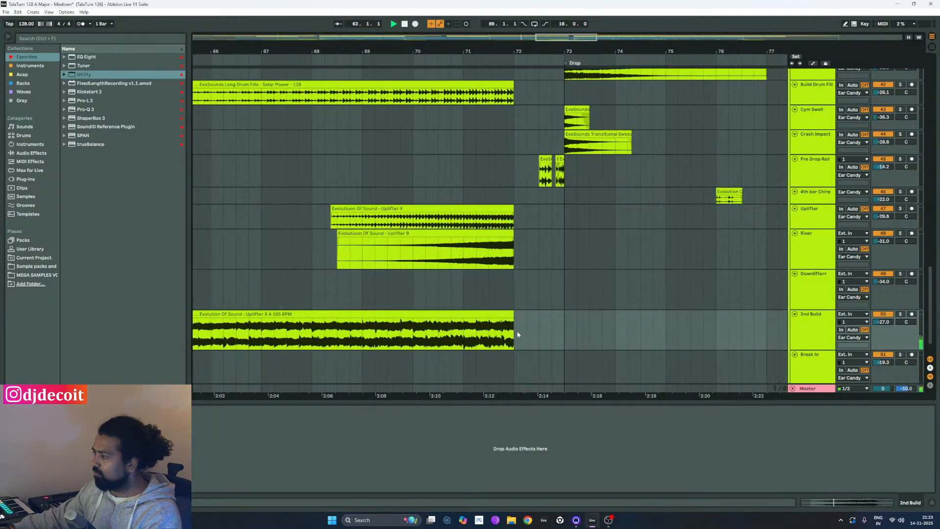
{"action": "scroll", "coordinate": [517, 334], "scroll_direction": "down", "scroll_amount": 3}
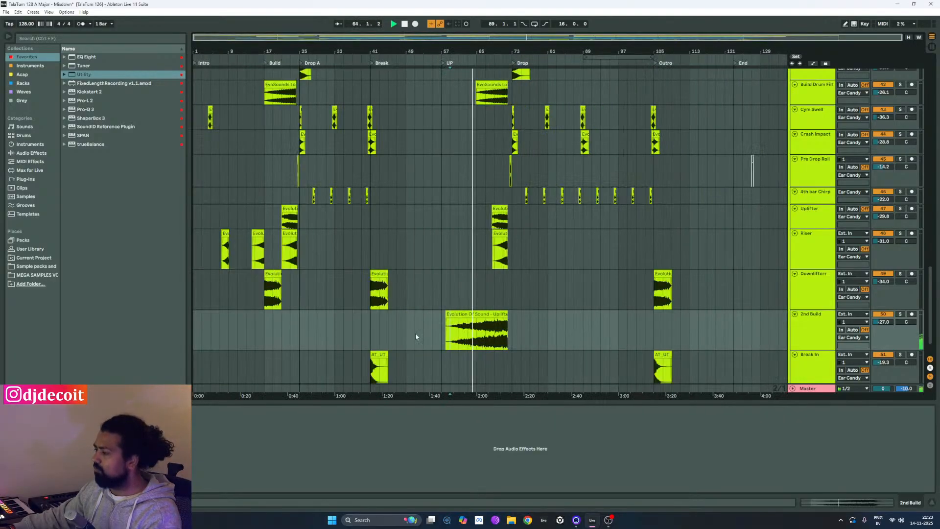
{"action": "scroll", "coordinate": [468, 332], "scroll_direction": "up", "scroll_amount": 5}
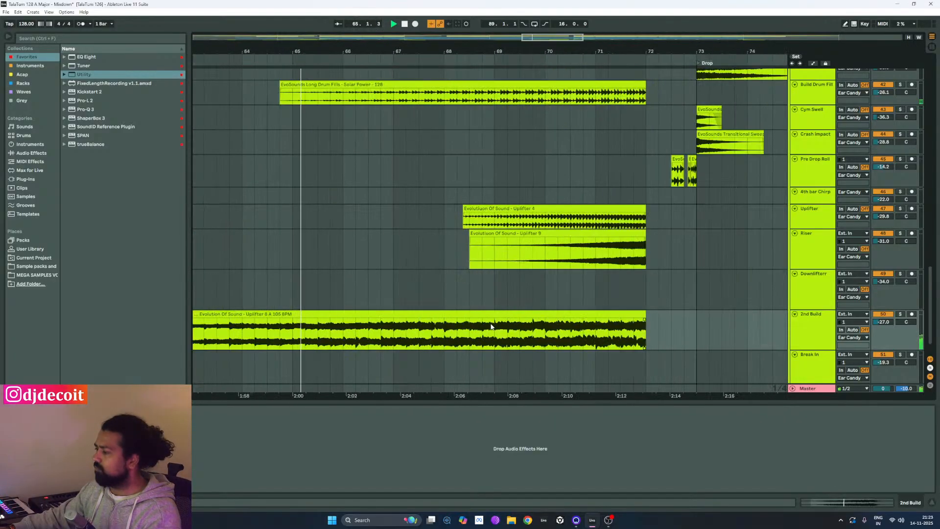
{"action": "scroll", "coordinate": [438, 335], "scroll_direction": "down", "scroll_amount": 3}
{"action": "scroll", "coordinate": [330, 330], "scroll_direction": "down", "scroll_amount": 3}
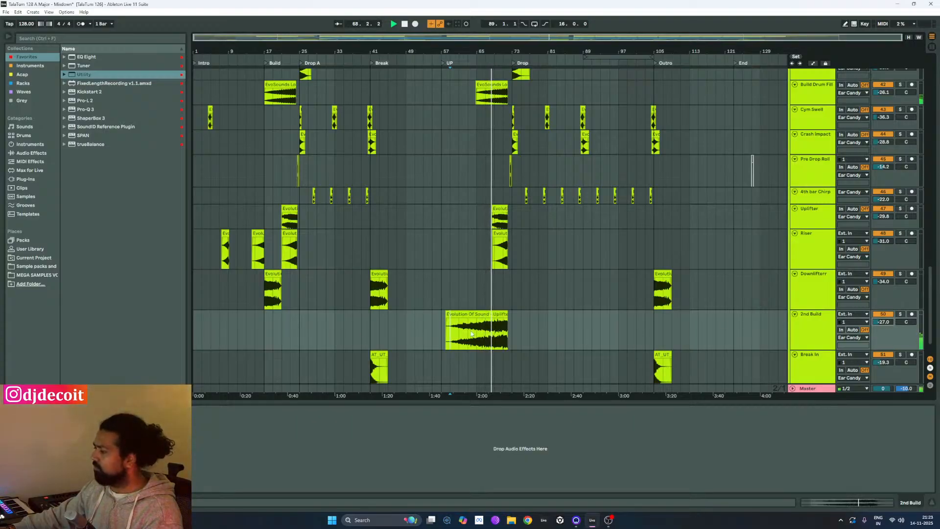
{"action": "left_click_drag", "start_coordinate": [446, 318], "coordinate": [479, 318]}
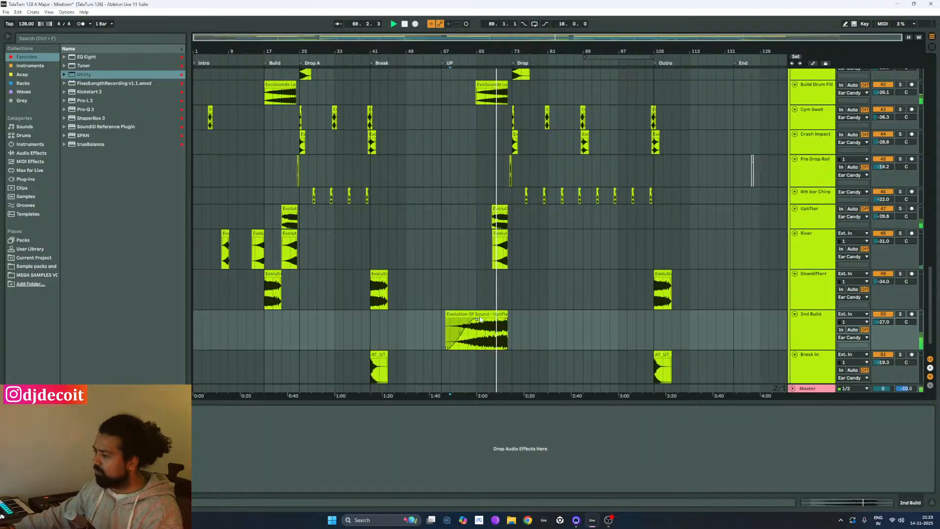
{"action": "scroll", "coordinate": [481, 325], "scroll_direction": "up", "scroll_amount": 5}
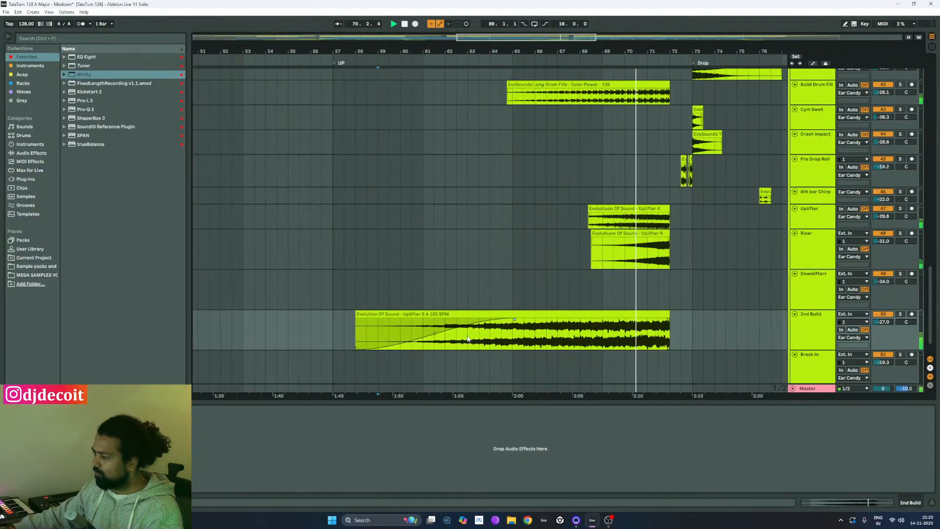
{"action": "left_click_drag", "start_coordinate": [514, 319], "coordinate": [558, 318]}
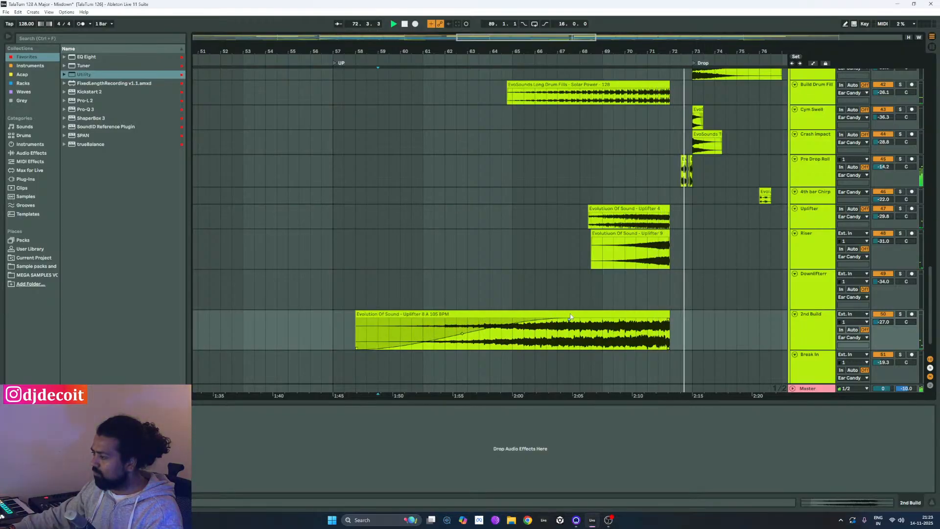
{"action": "scroll", "coordinate": [432, 351], "scroll_direction": "down", "scroll_amount": 5}
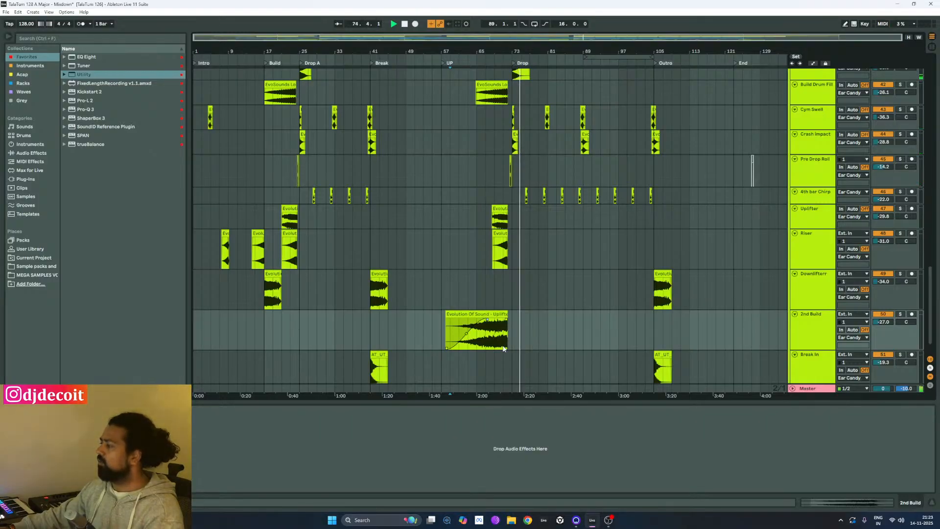
Fold the individual tracks in the Ear Candy, Melodic and Bass groups and bring the Vox group into view.
{"action": "key", "text": "h"}
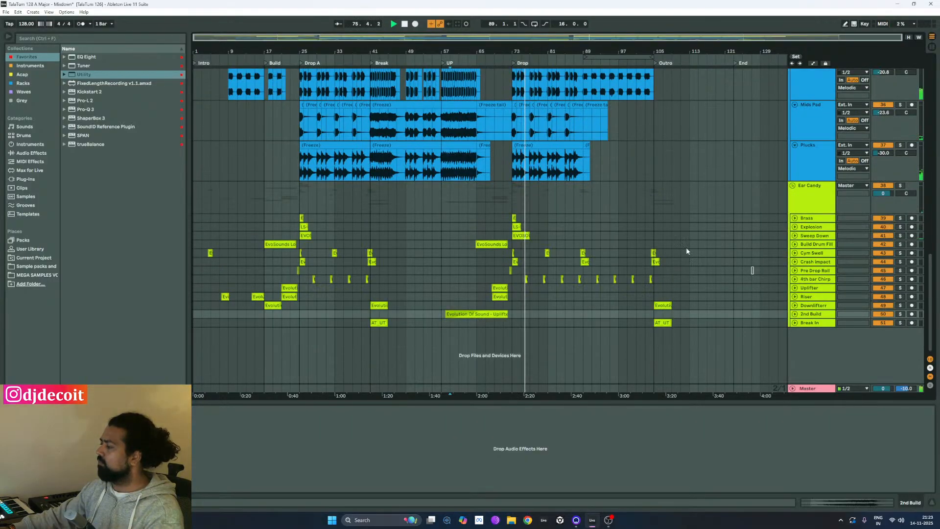
{"action": "scroll", "coordinate": [789, 178], "scroll_direction": "up", "scroll_amount": 5}
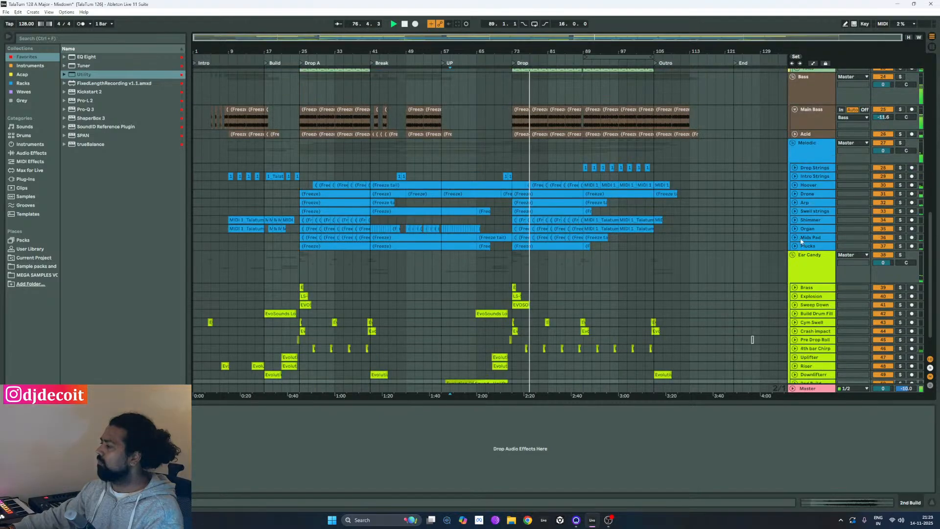
{"action": "scroll", "coordinate": [801, 241], "scroll_direction": "up", "scroll_amount": 6}
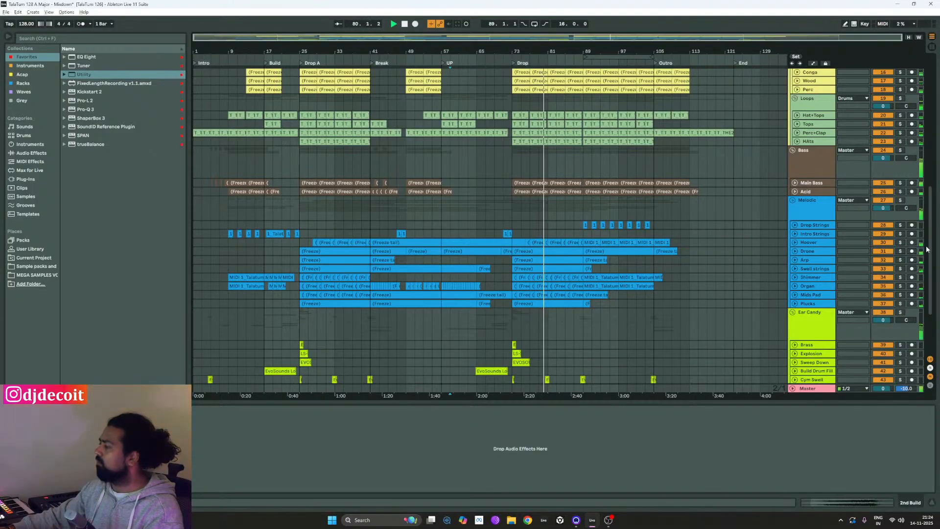
{"action": "scroll", "coordinate": [932, 250], "scroll_direction": "up", "scroll_amount": 8}
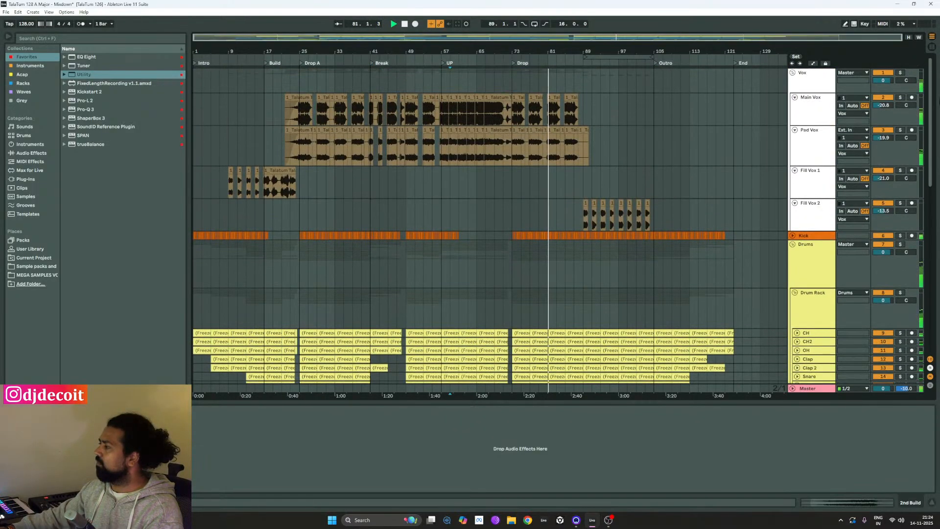
{"action": "left_click_drag", "start_coordinate": [938, 188], "coordinate": [932, 126]}
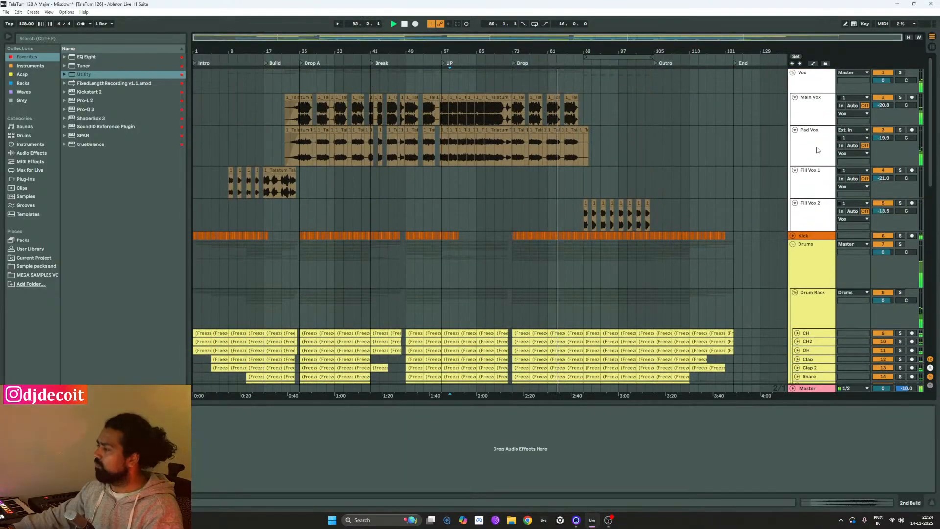
Listen to the Drop vocals through the Fill Vox 2 clips, stop playback and fold the Vox group's tracks.
{"action": "scroll", "coordinate": [590, 143], "scroll_direction": "up", "scroll_amount": 5}
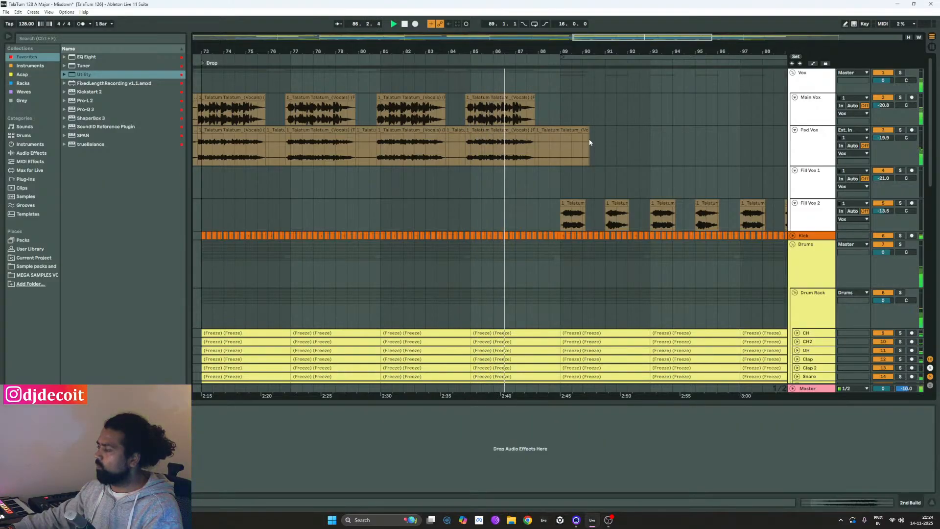
{"action": "scroll", "coordinate": [369, 167], "scroll_direction": "down", "scroll_amount": 5}
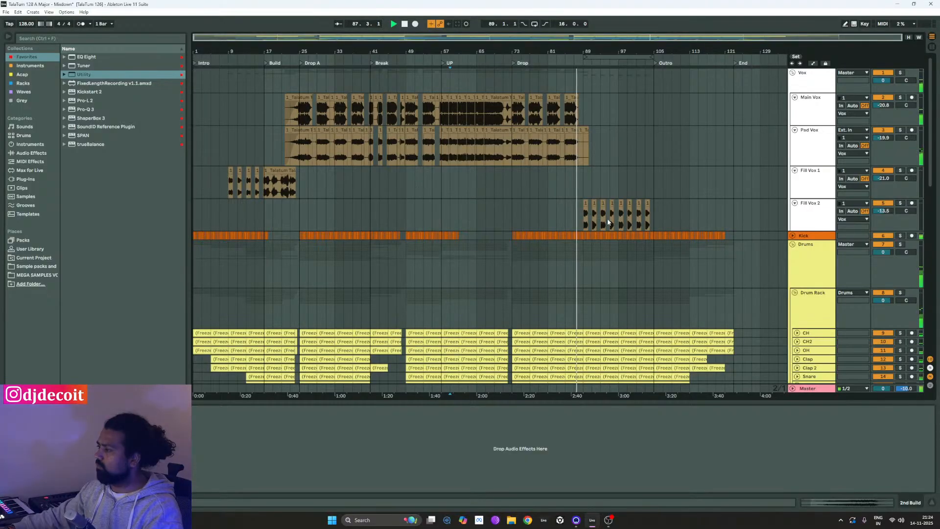
{"action": "scroll", "coordinate": [629, 225], "scroll_direction": "up", "scroll_amount": 5}
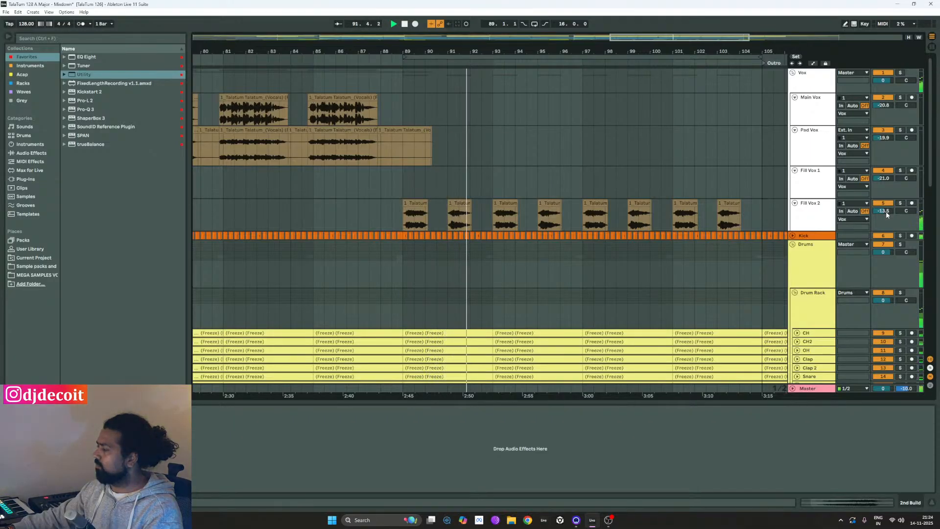
{"action": "scroll", "coordinate": [802, 267], "scroll_direction": "down", "scroll_amount": 2}
{"action": "scroll", "coordinate": [802, 267], "scroll_direction": "up", "scroll_amount": 2}
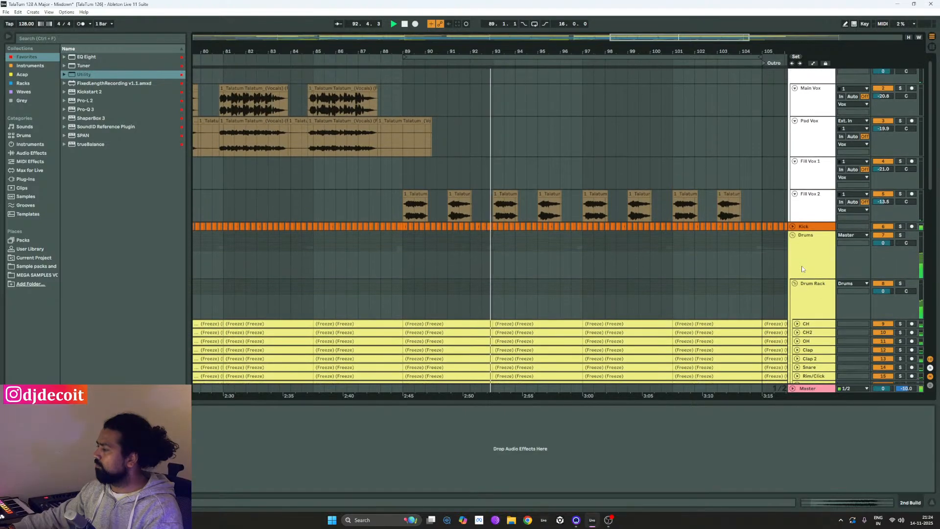
{"action": "scroll", "coordinate": [802, 269], "scroll_direction": "down", "scroll_amount": 1}
{"action": "scroll", "coordinate": [802, 268], "scroll_direction": "down", "scroll_amount": 1}
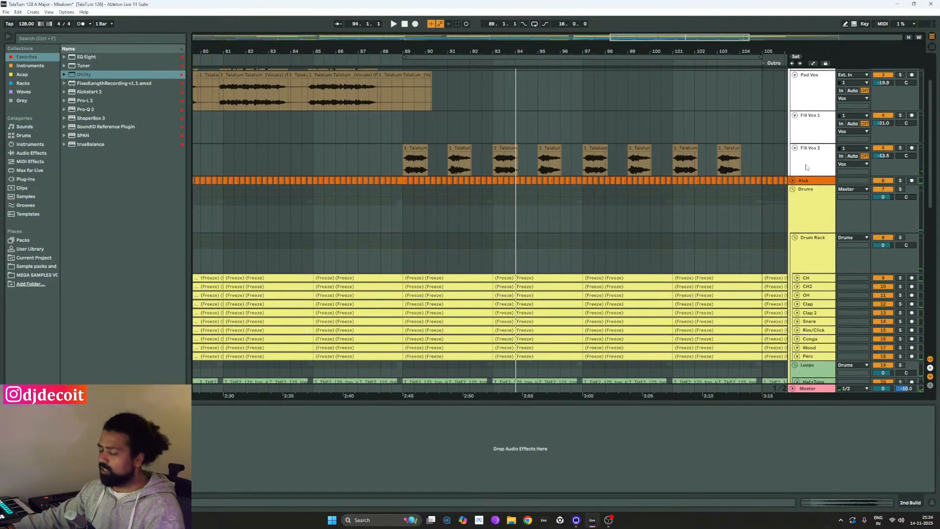
{"action": "left_click", "coordinate": [795, 148], "text": "alt"}
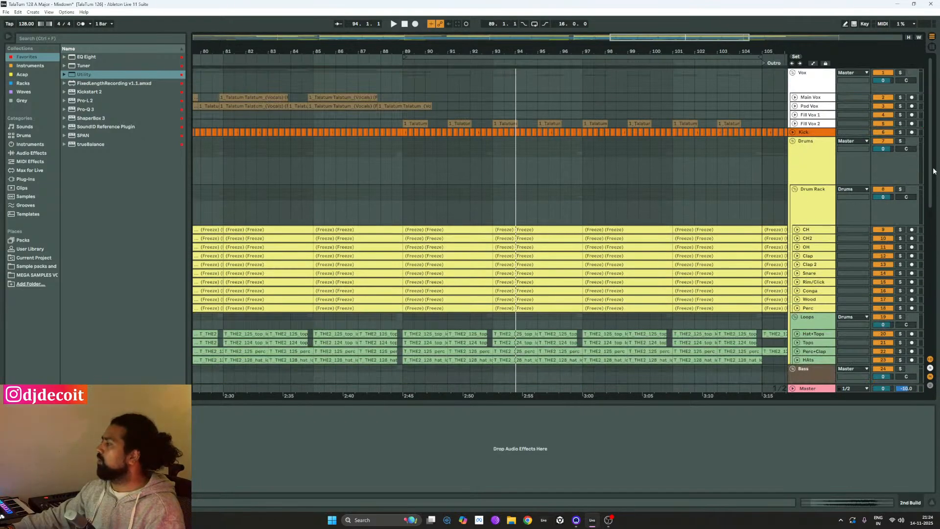
Select the Master track and reset its peak level reading in the Session view mixer.
{"action": "left_click_drag", "start_coordinate": [933, 171], "coordinate": [928, 332]}
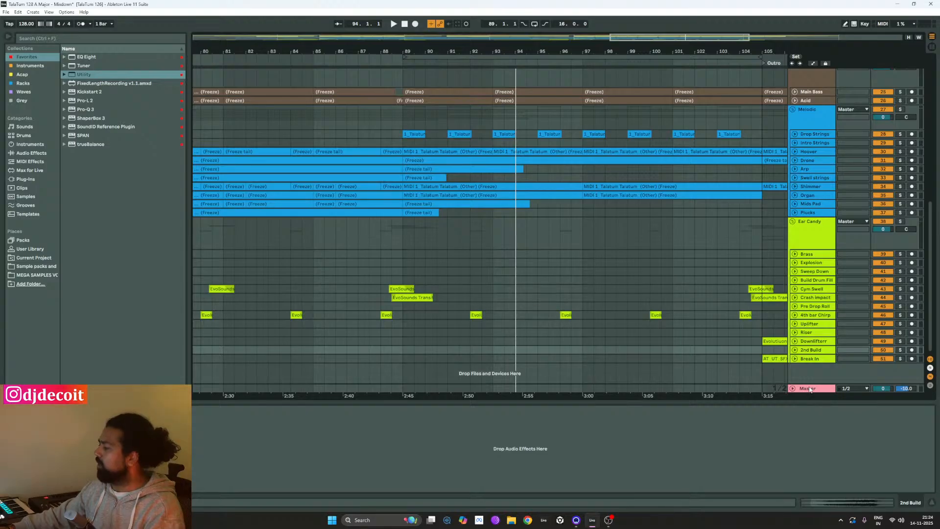
{"action": "left_click", "coordinate": [808, 389]}
{"action": "key", "text": "Tab"}
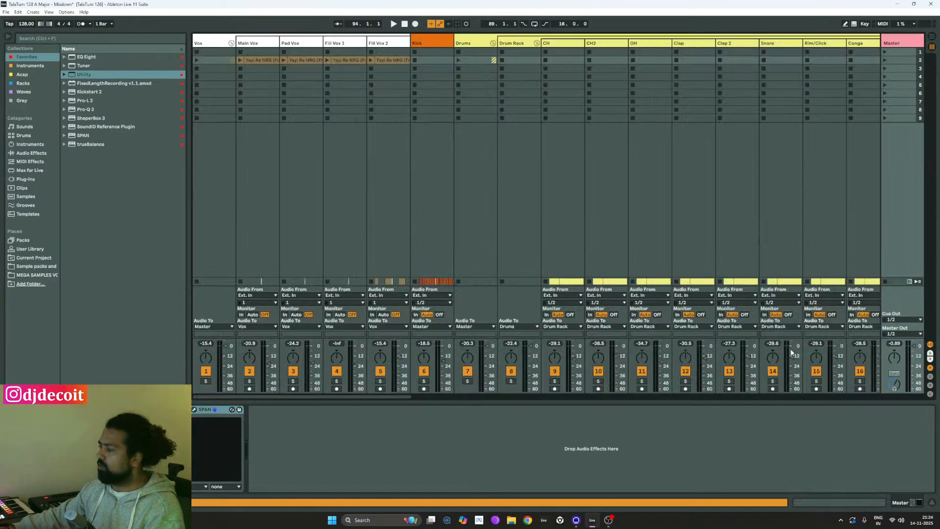
{"action": "left_click", "coordinate": [896, 344]}
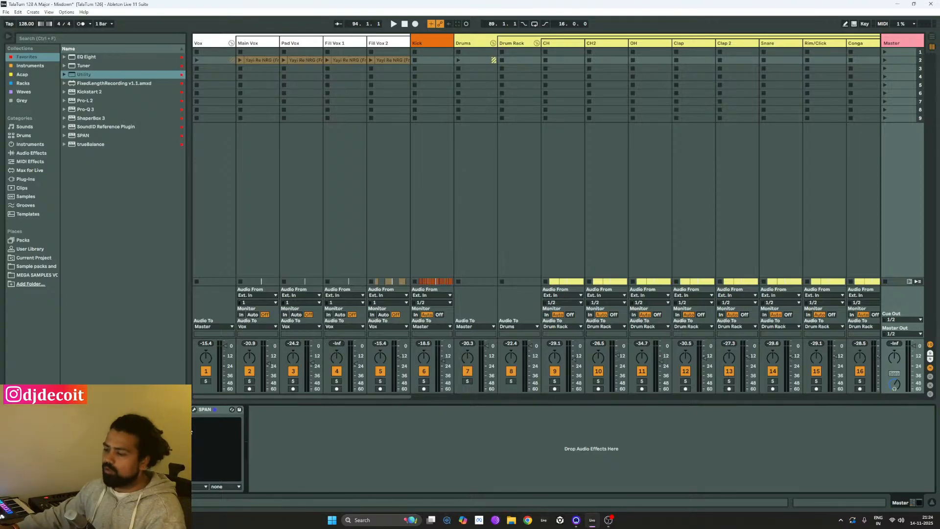
Open the Master's SPAN analyzer, set its spectrum mode to Slower and trim the lowest frequencies from the displayed range.
{"action": "left_click", "coordinate": [194, 409]}
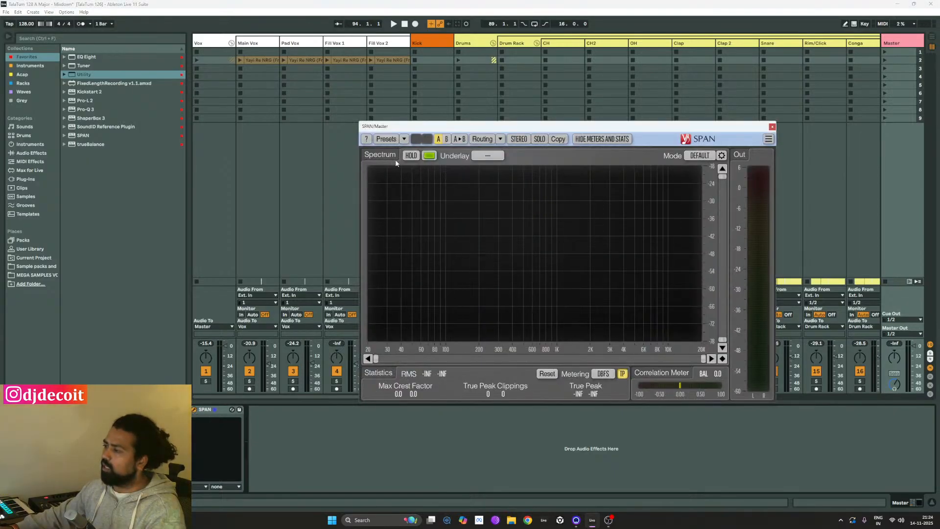
{"action": "left_click", "coordinate": [500, 139]}
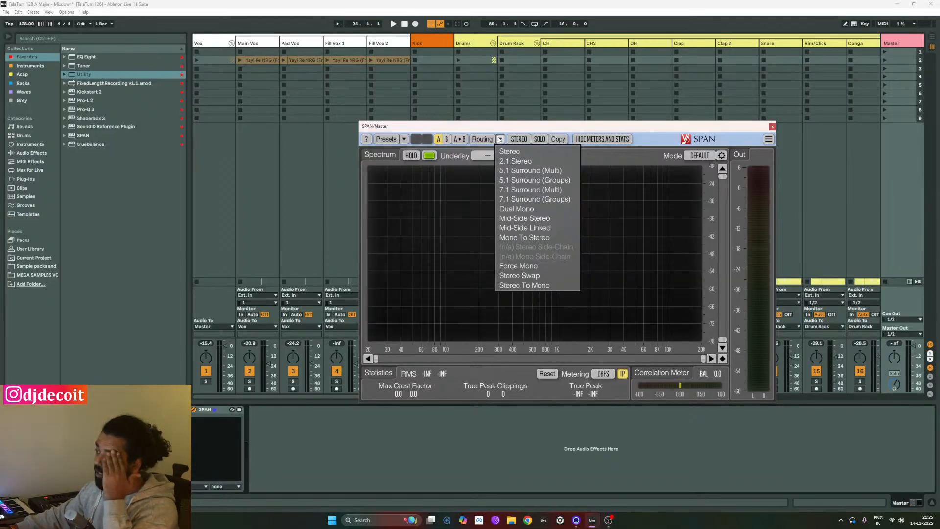
{"action": "left_click", "coordinate": [500, 140]}
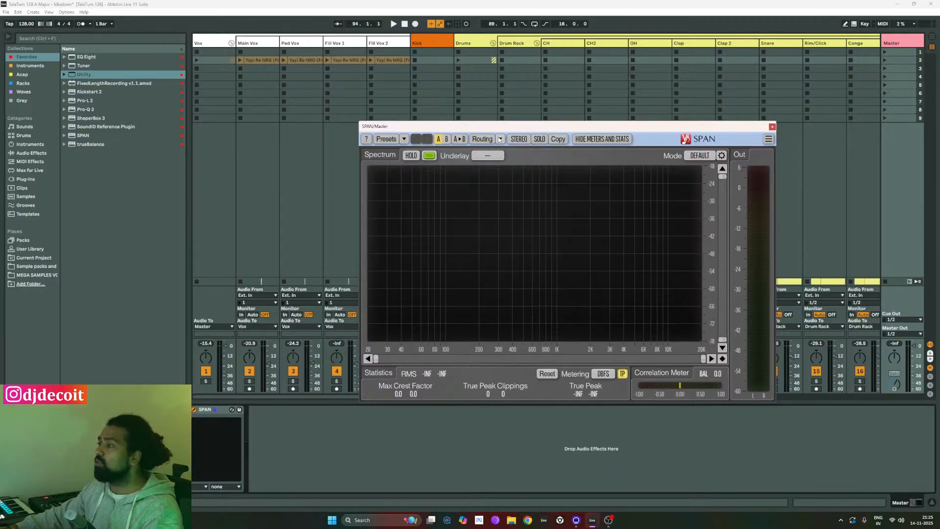
{"action": "left_click", "coordinate": [703, 155]}
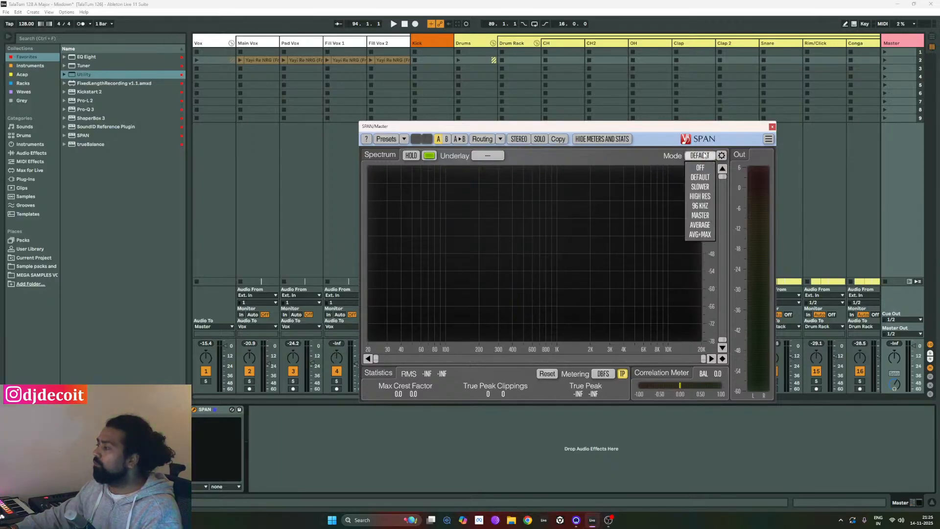
{"action": "left_click", "coordinate": [701, 196]}
{"action": "left_click", "coordinate": [701, 156]}
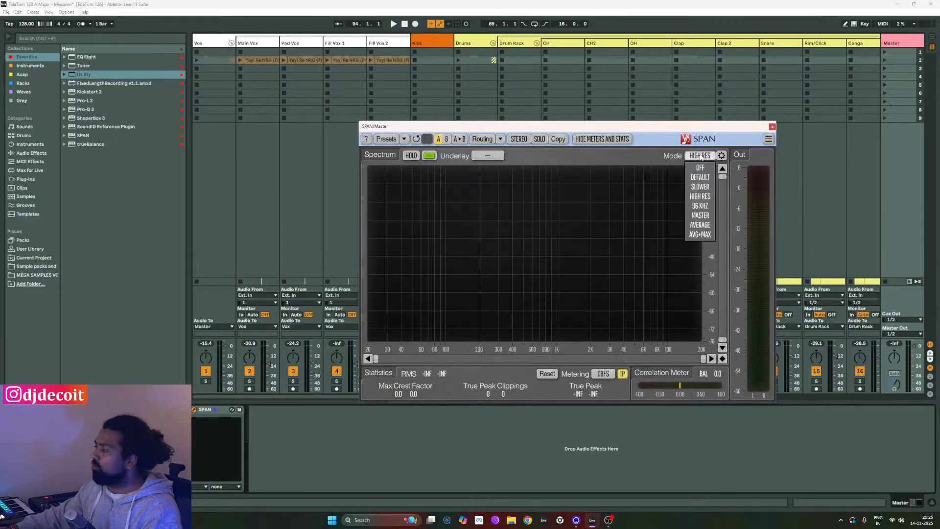
{"action": "left_click", "coordinate": [700, 186]}
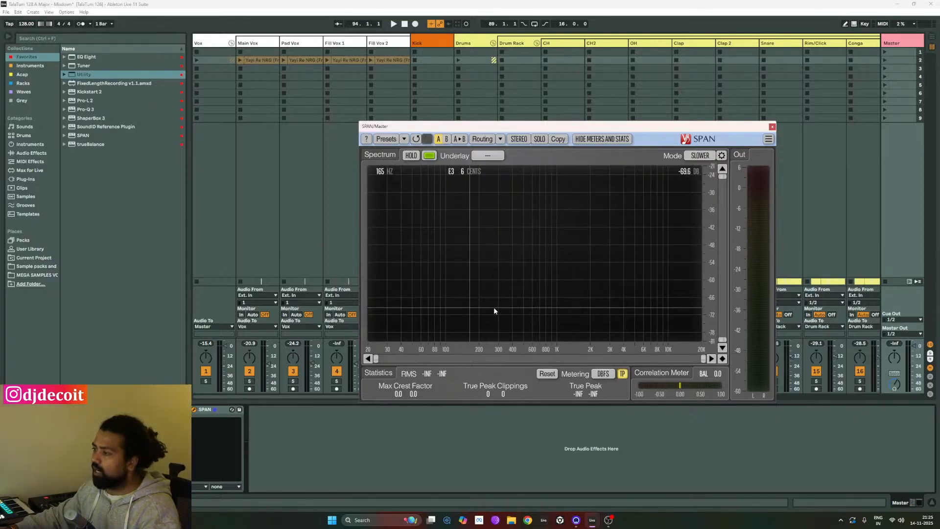
{"action": "left_click_drag", "start_coordinate": [376, 359], "coordinate": [404, 359]}
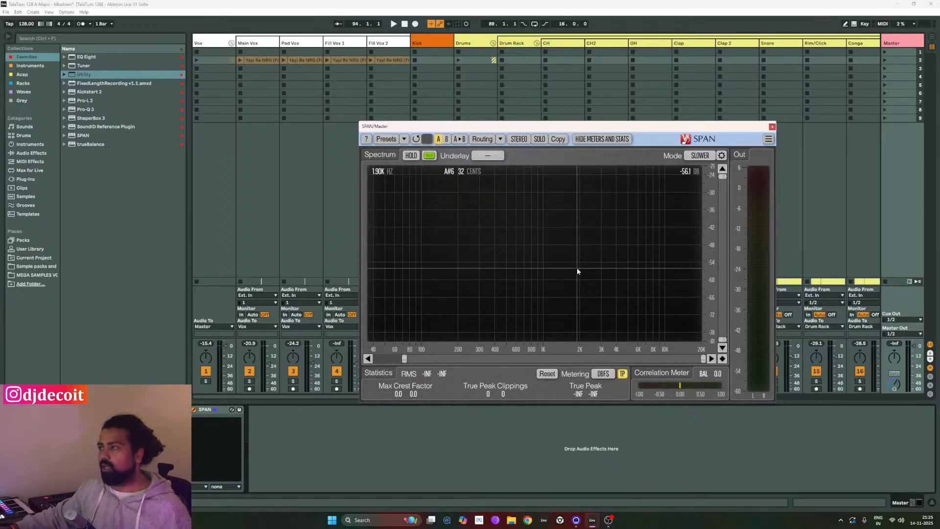
Play the arrangement from bar 17 into Drop A, check the Master spectrum with the low-frequency range widened, and close SPAN.
{"action": "key", "text": "Tab"}
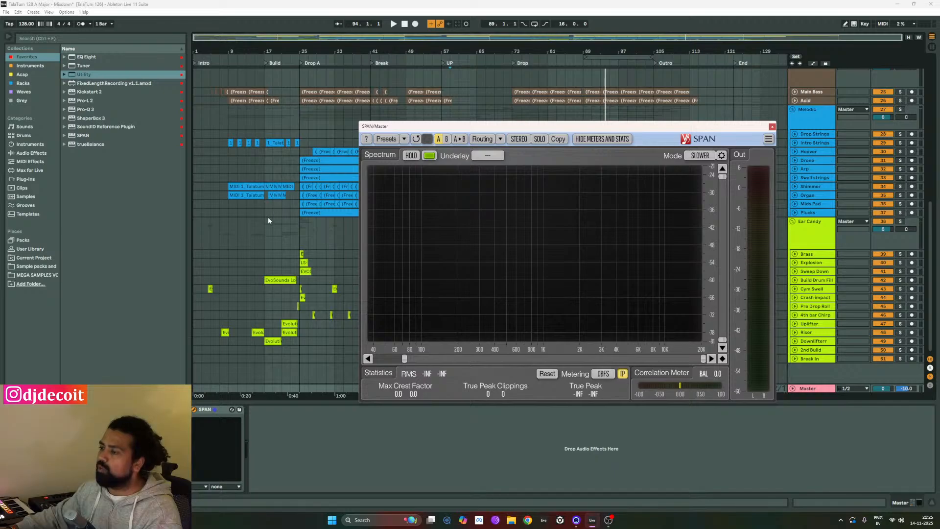
{"action": "left_click", "coordinate": [264, 231]}
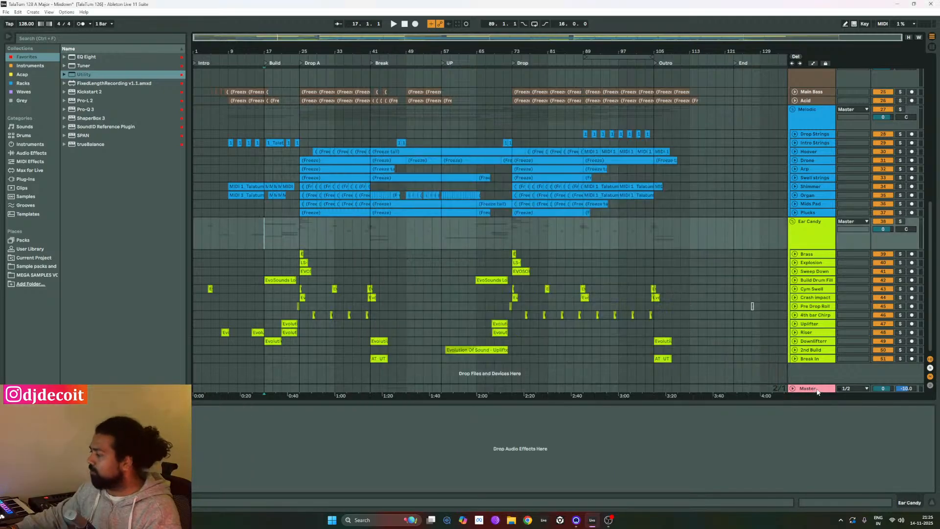
{"action": "left_click", "coordinate": [816, 388]}
{"action": "key", "text": "space"}
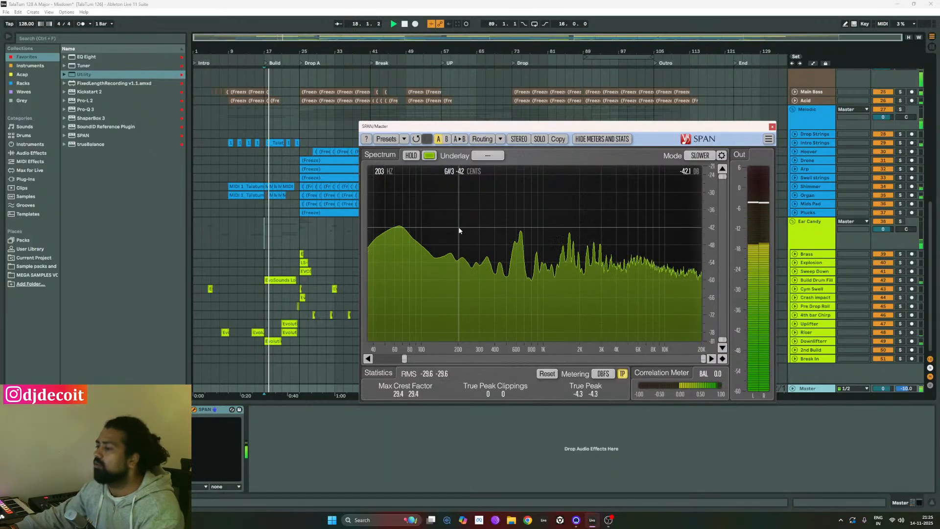
{"action": "left_click_drag", "start_coordinate": [404, 359], "coordinate": [384, 359]}
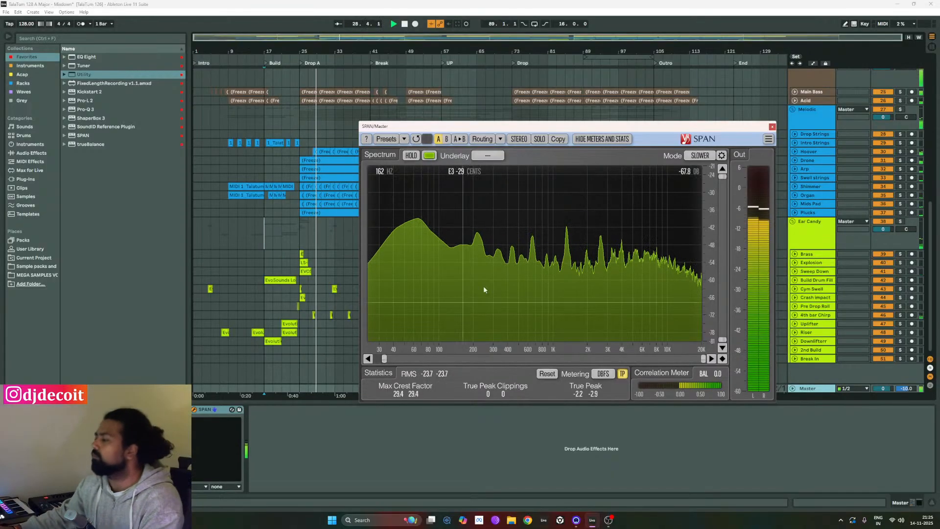
{"action": "left_click", "coordinate": [772, 127]}
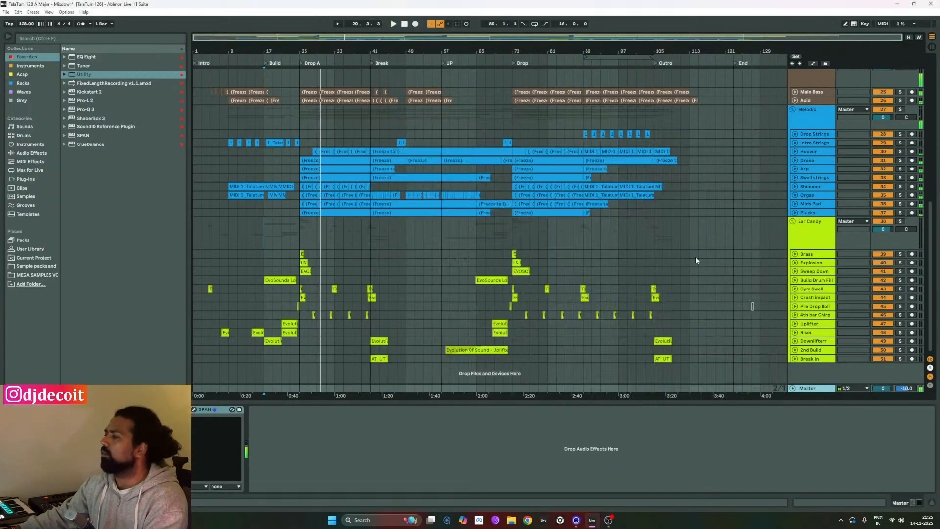